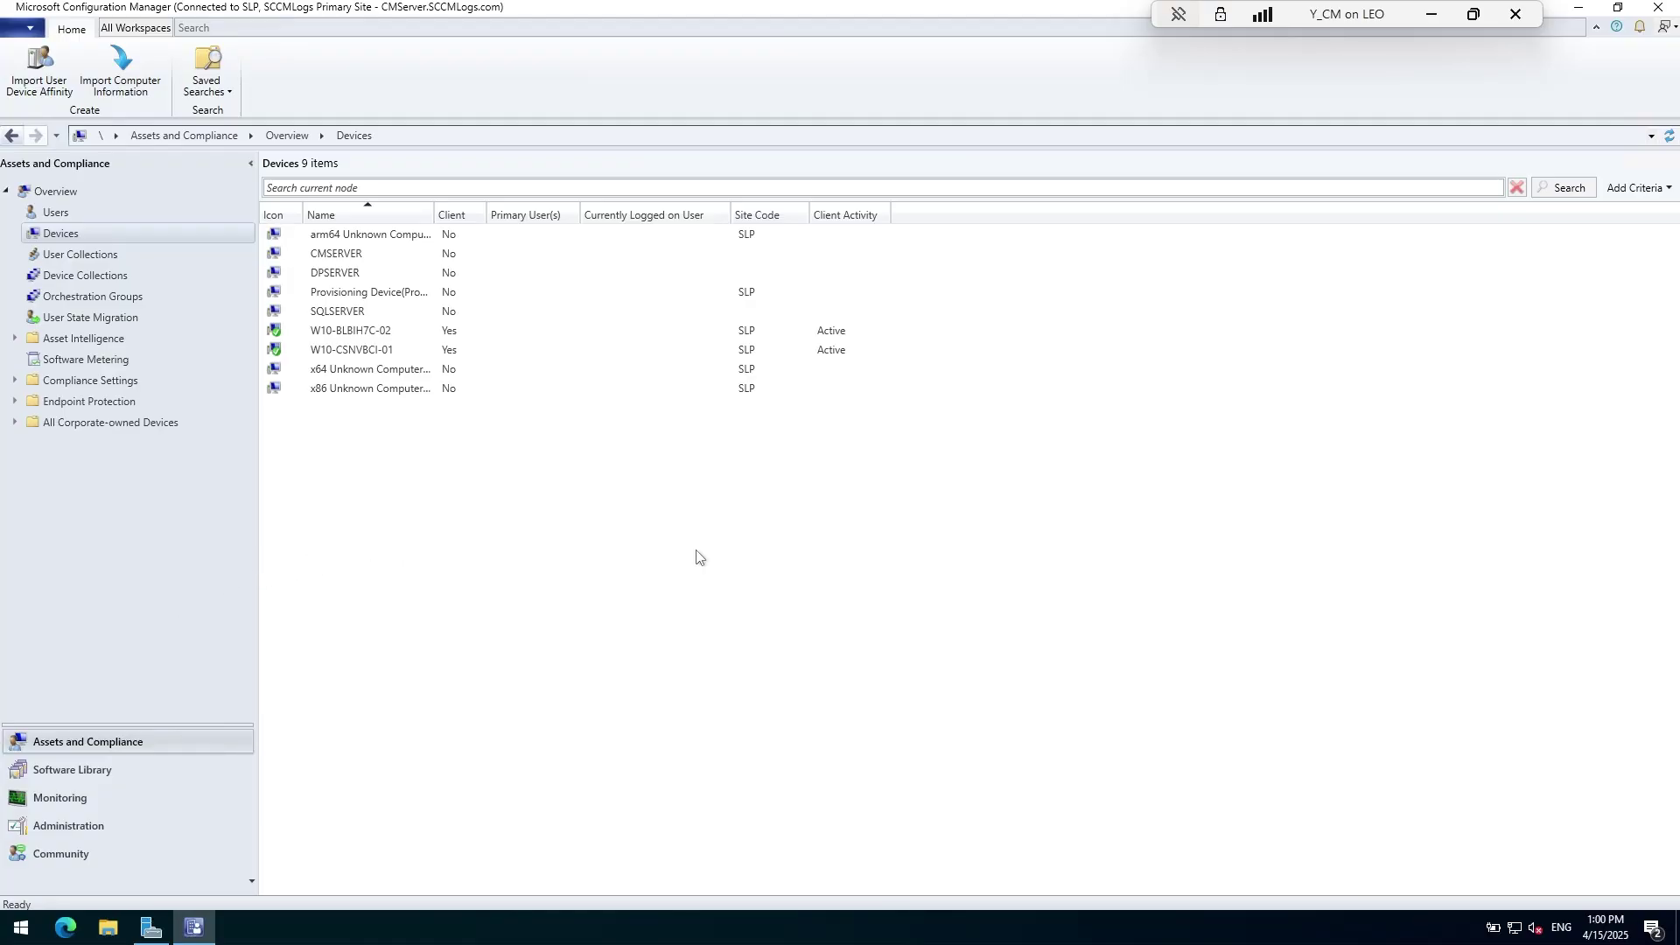
Start the Office 365 Installer wizard from Office 365 Client Management and name the application M365_Apps_Deployment
left_click(68, 770)
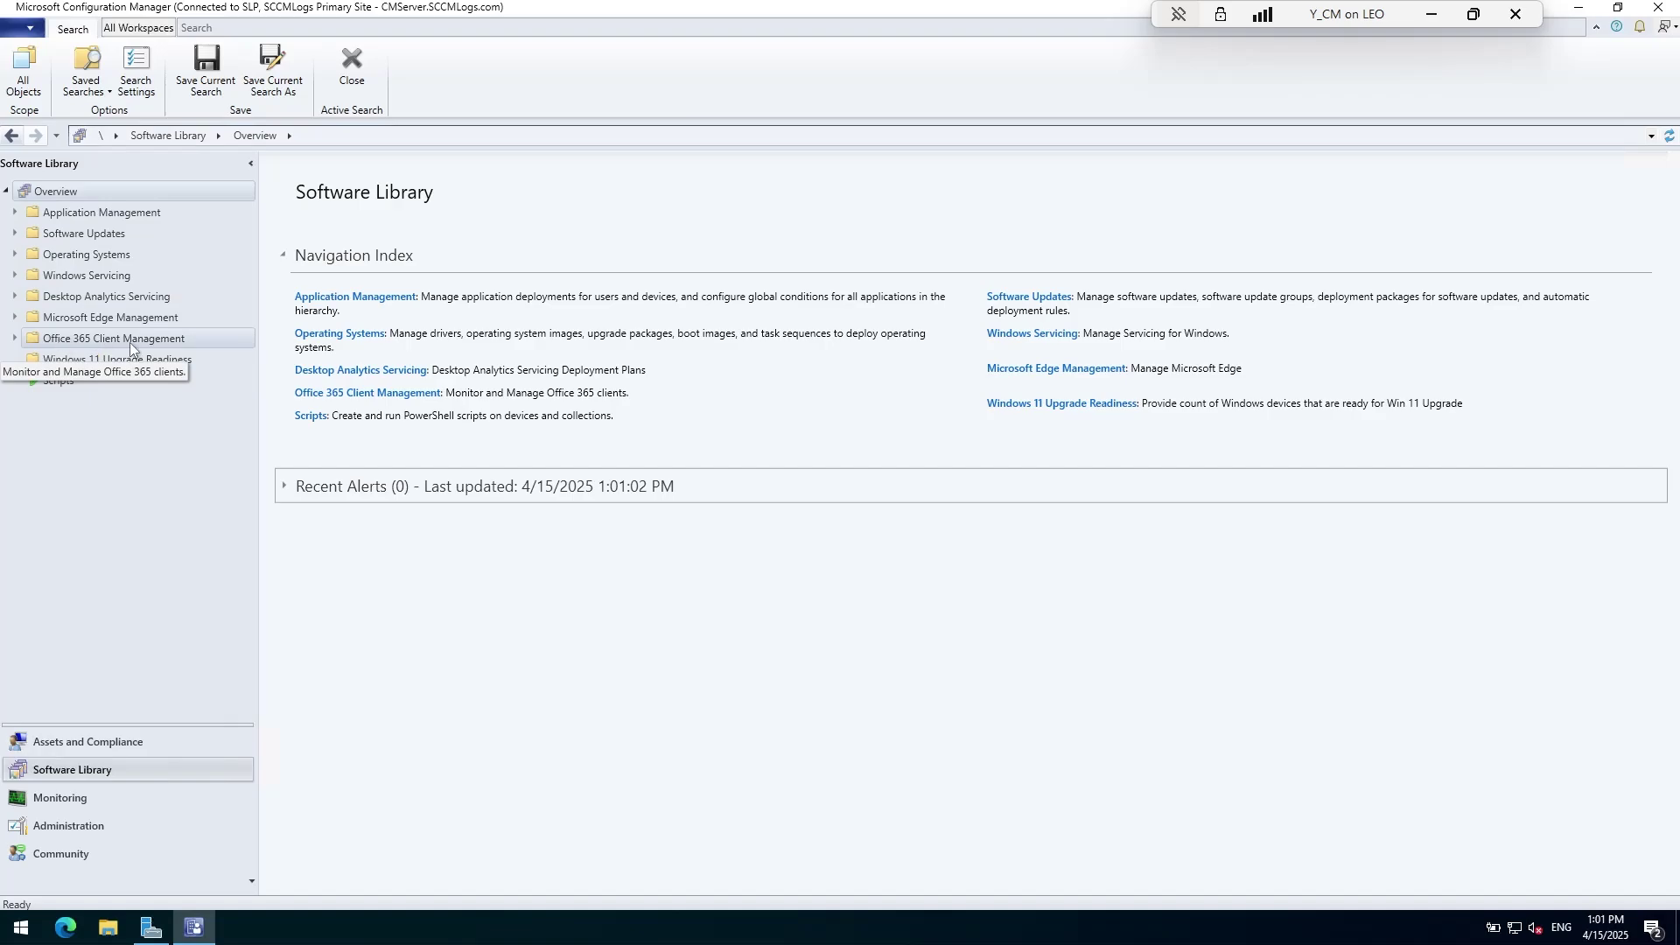
left_click(183, 340)
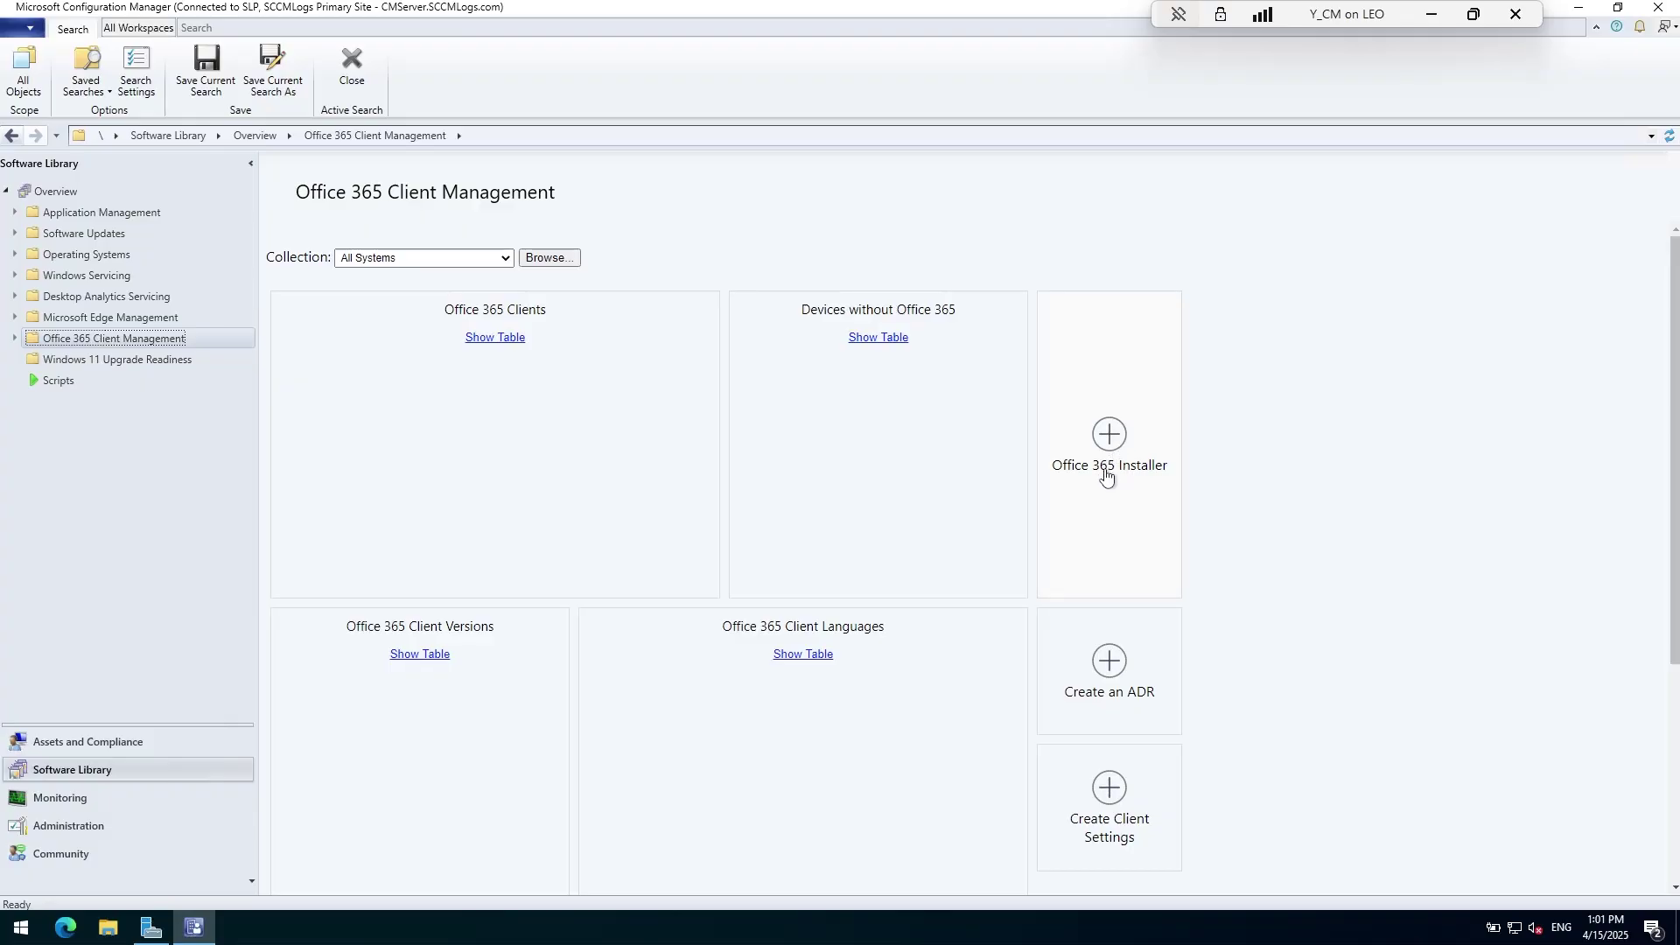
left_click(1105, 434)
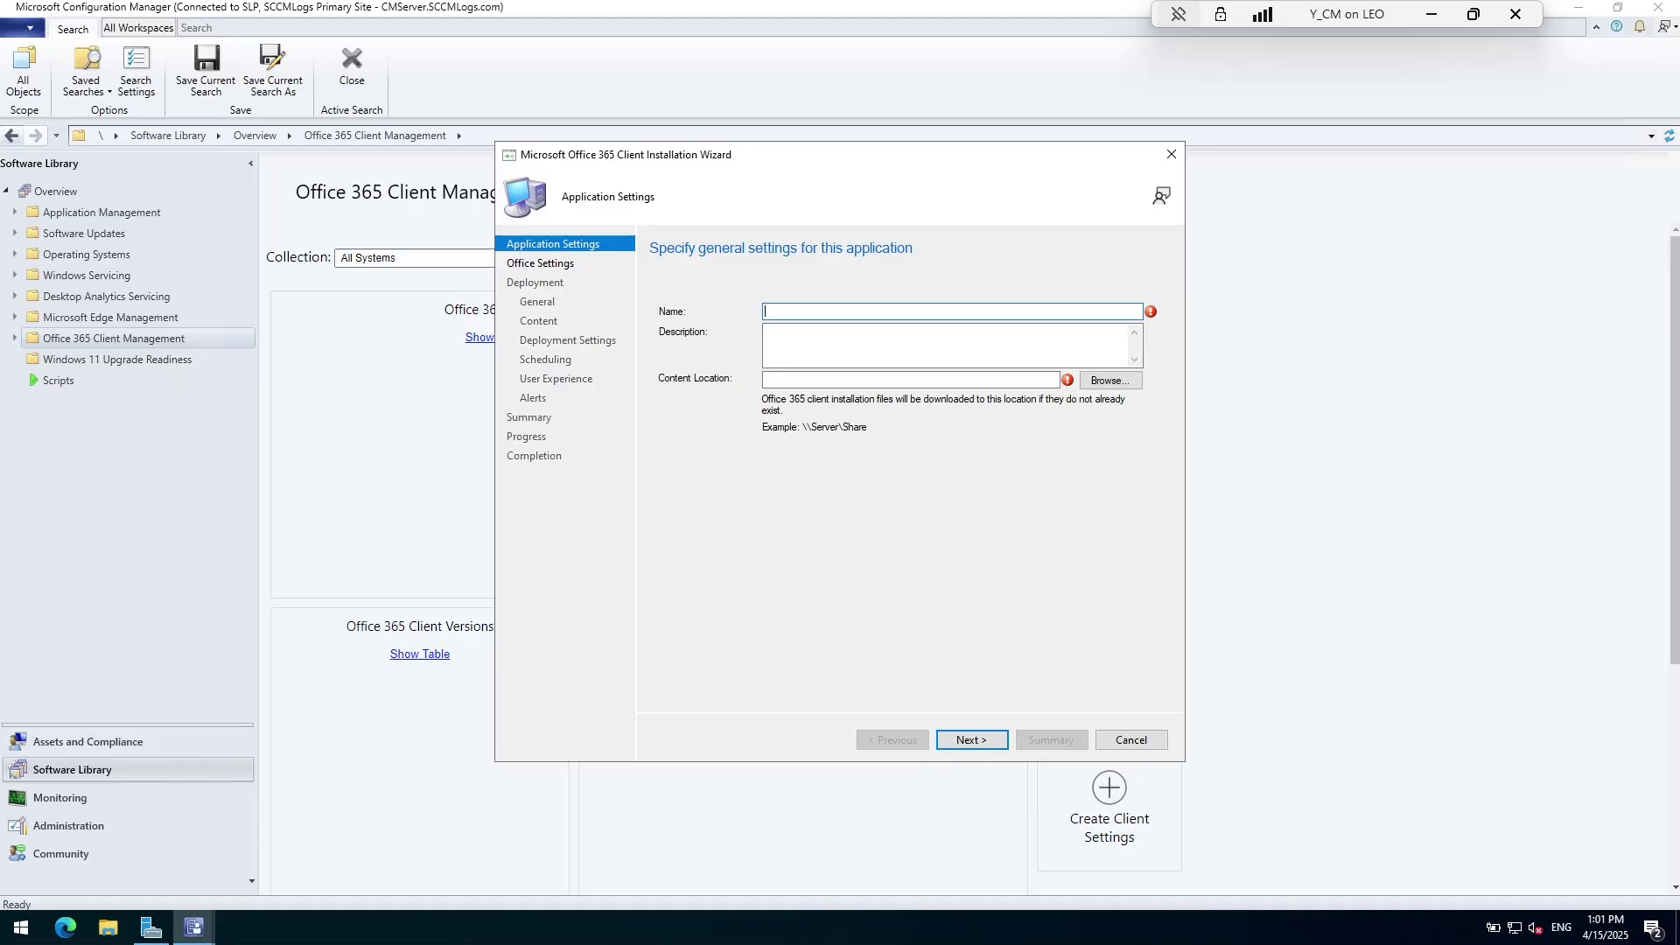
type("M365_Apps_Deployment")
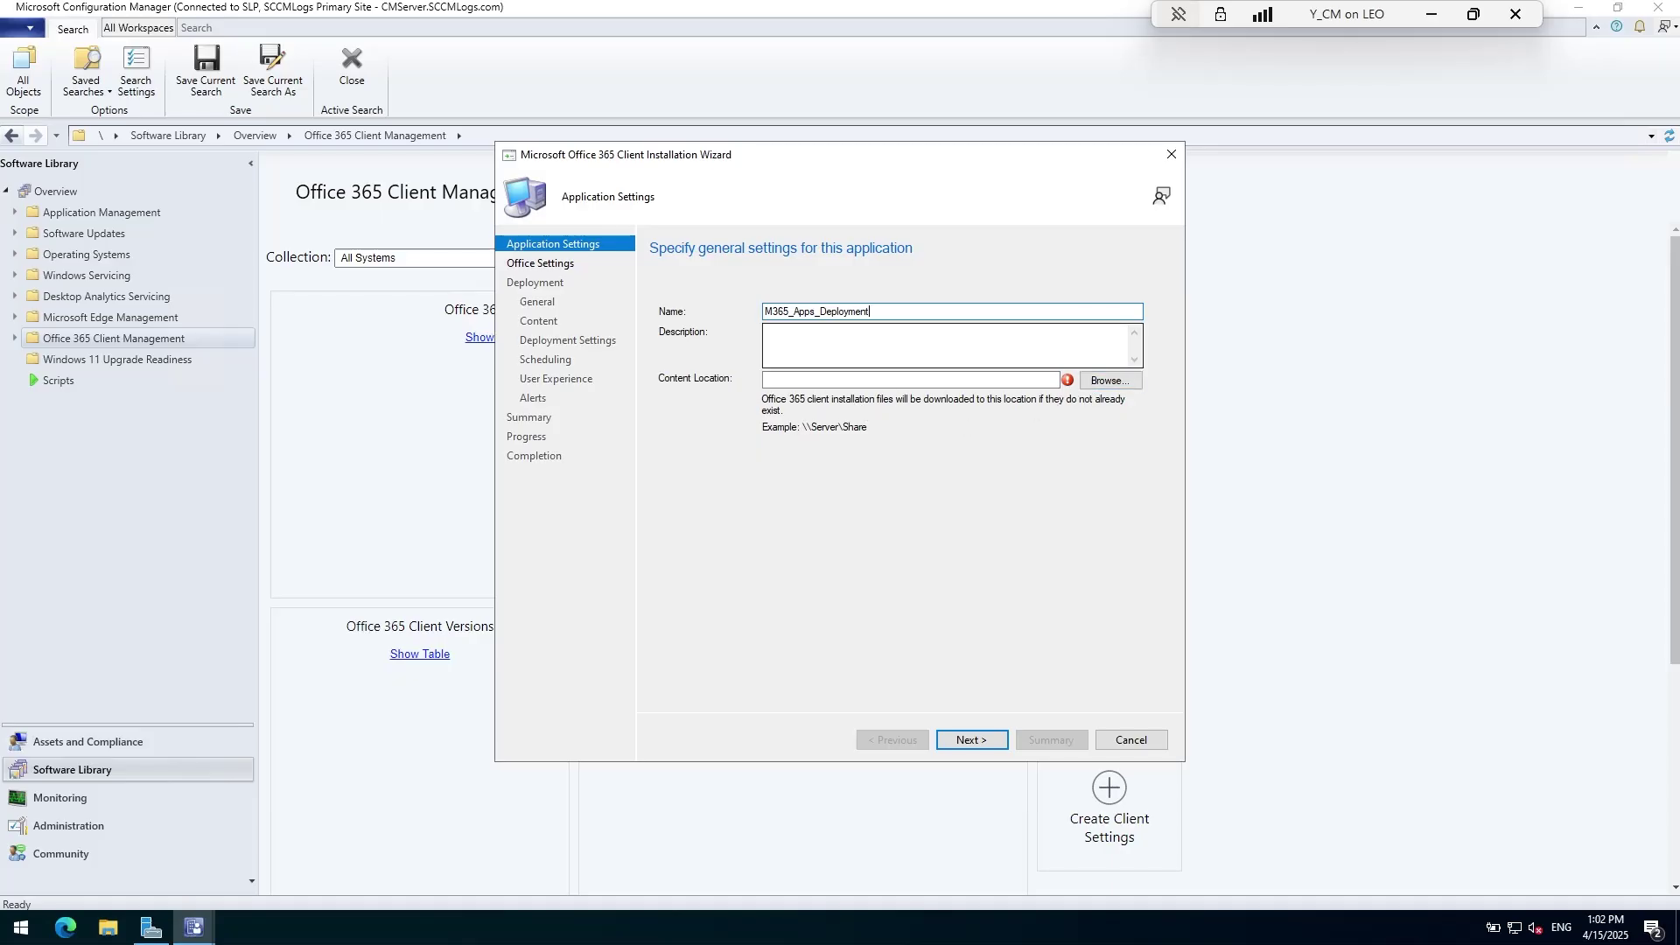
Create a folder M365_Apps_Deployment under SCCMRepository\ApplicationManagement on dpserver and set it as the content location
left_click(1109, 380)
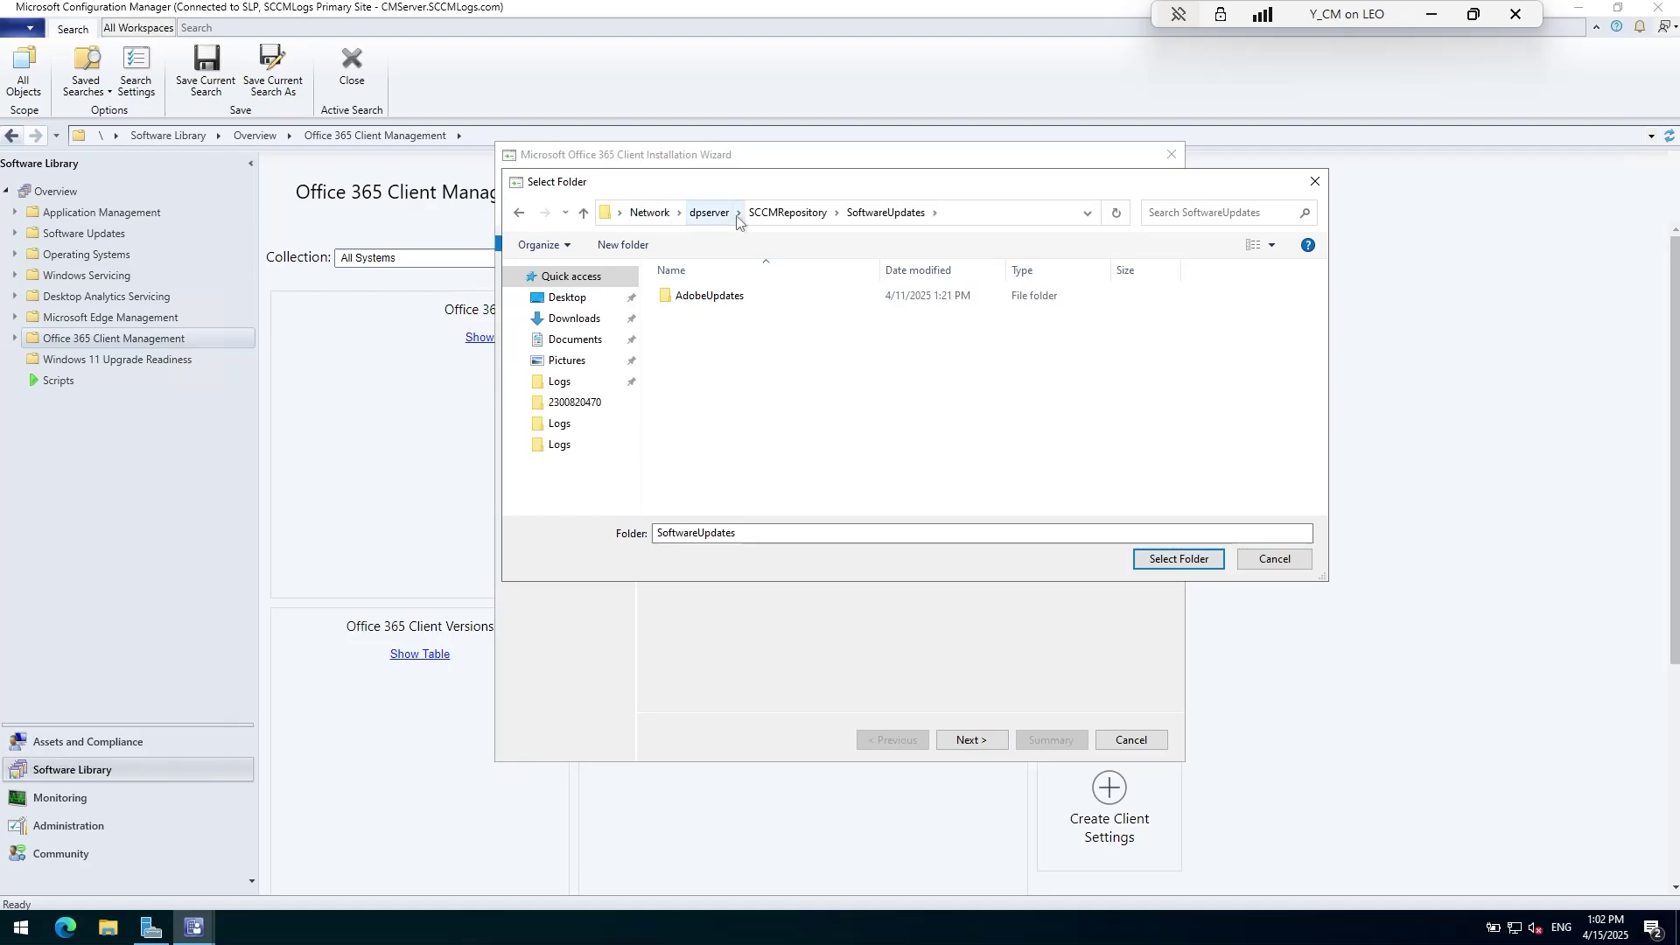
left_click(788, 213)
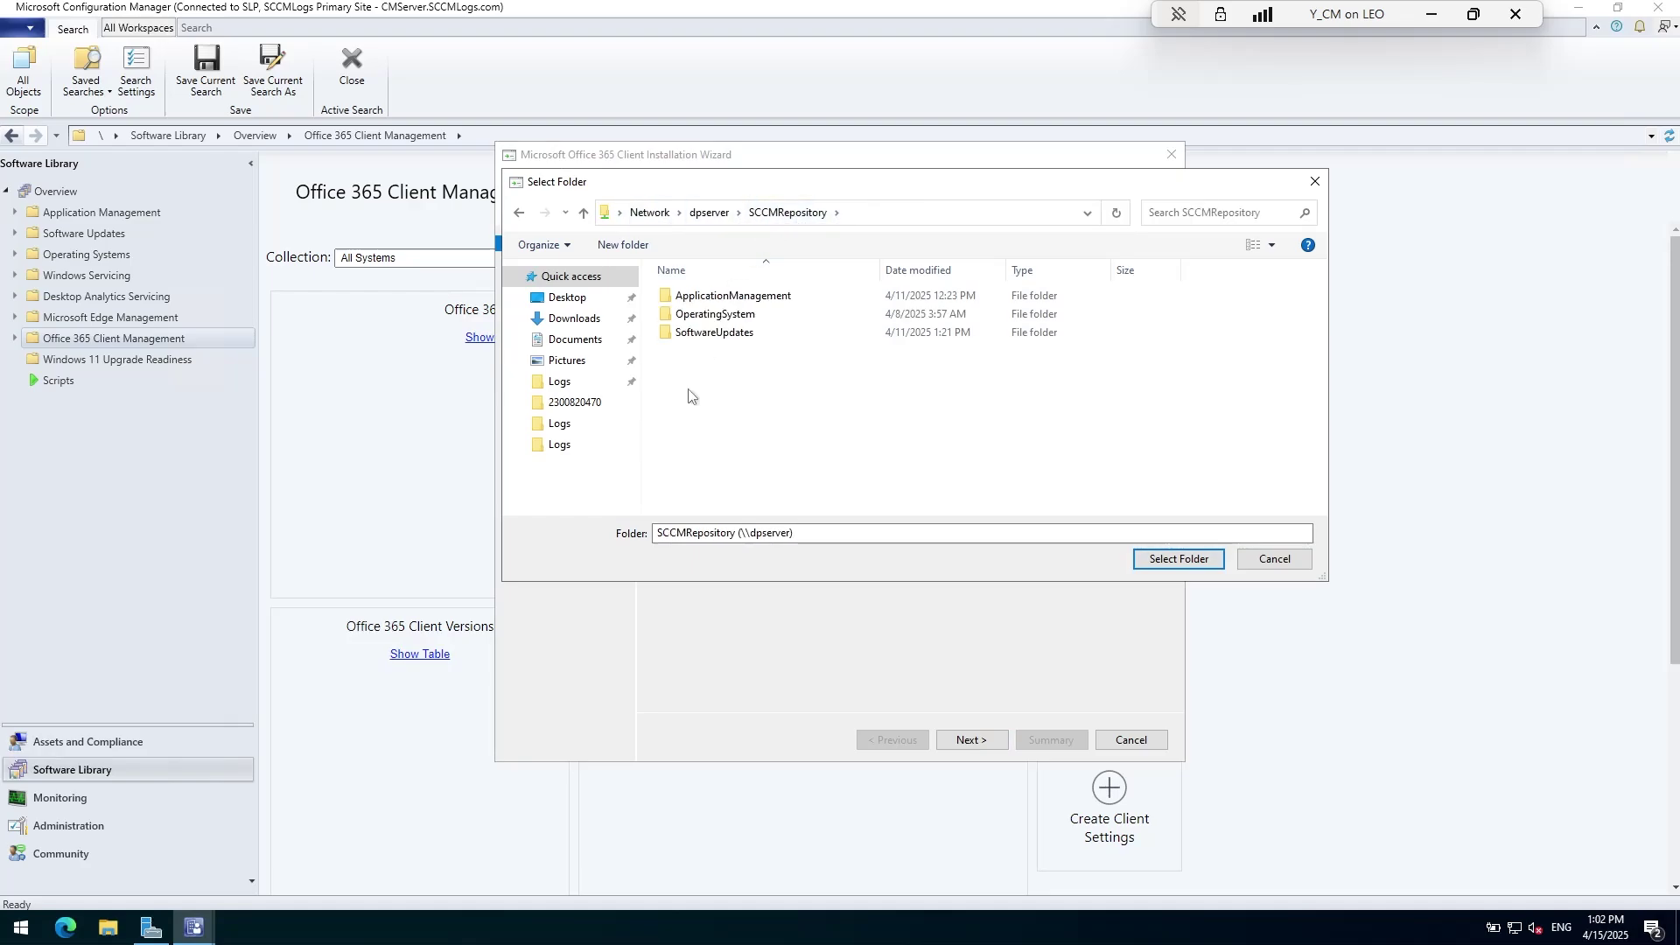
left_click(744, 295)
double_click(743, 295)
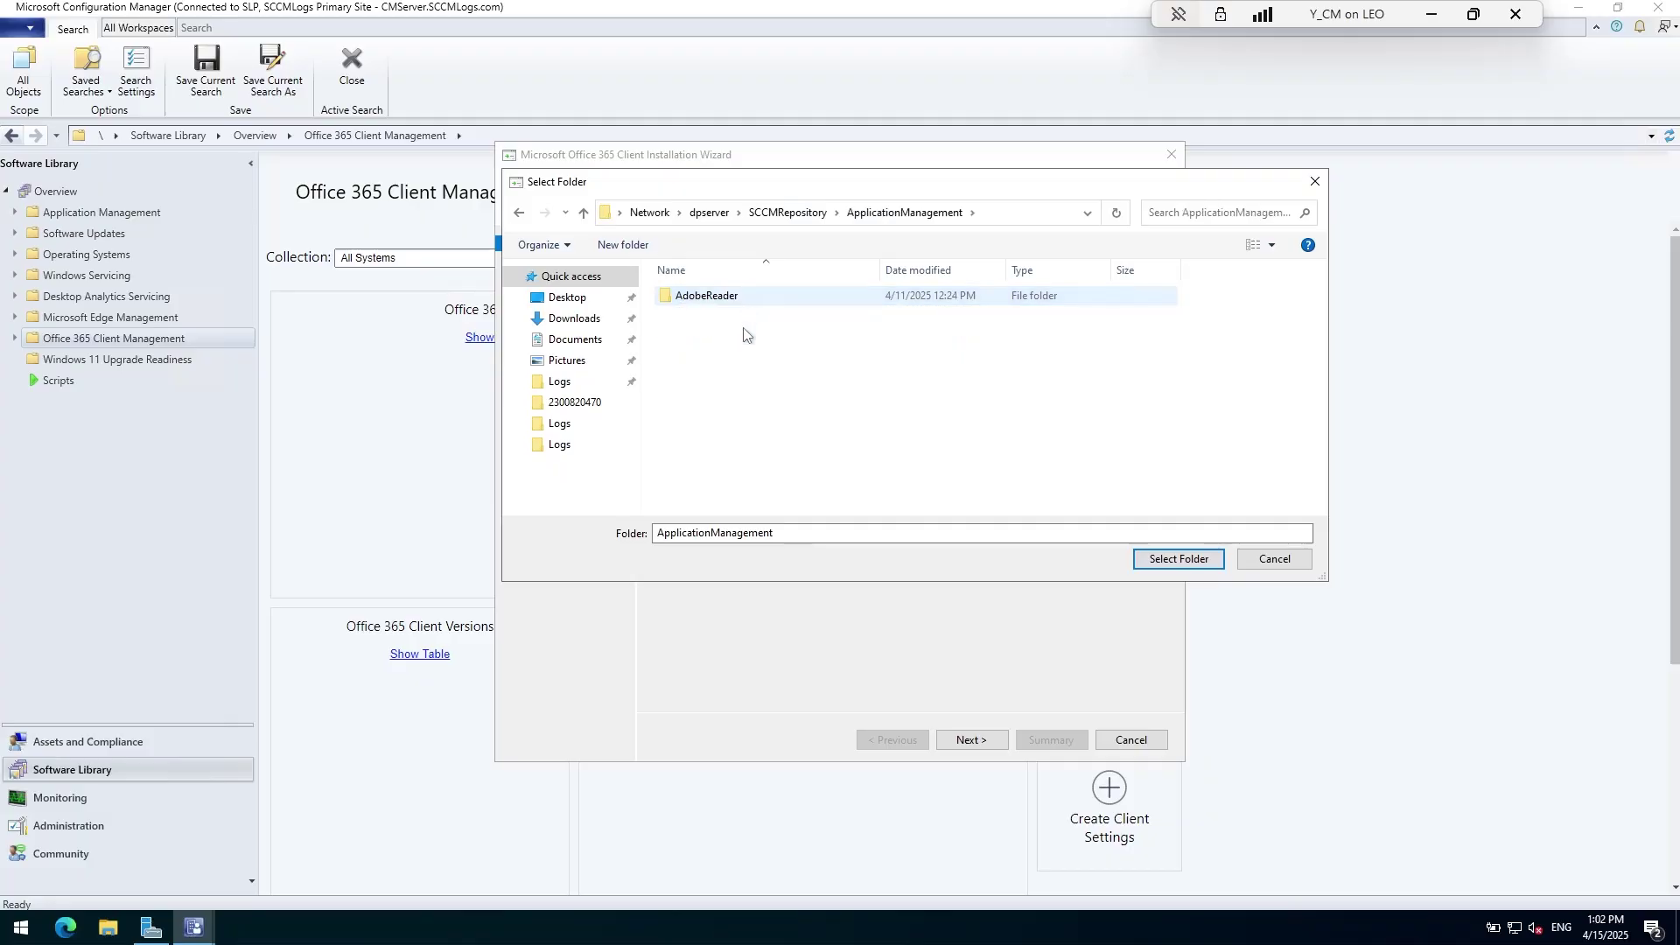
key("ctrl+shift+n")
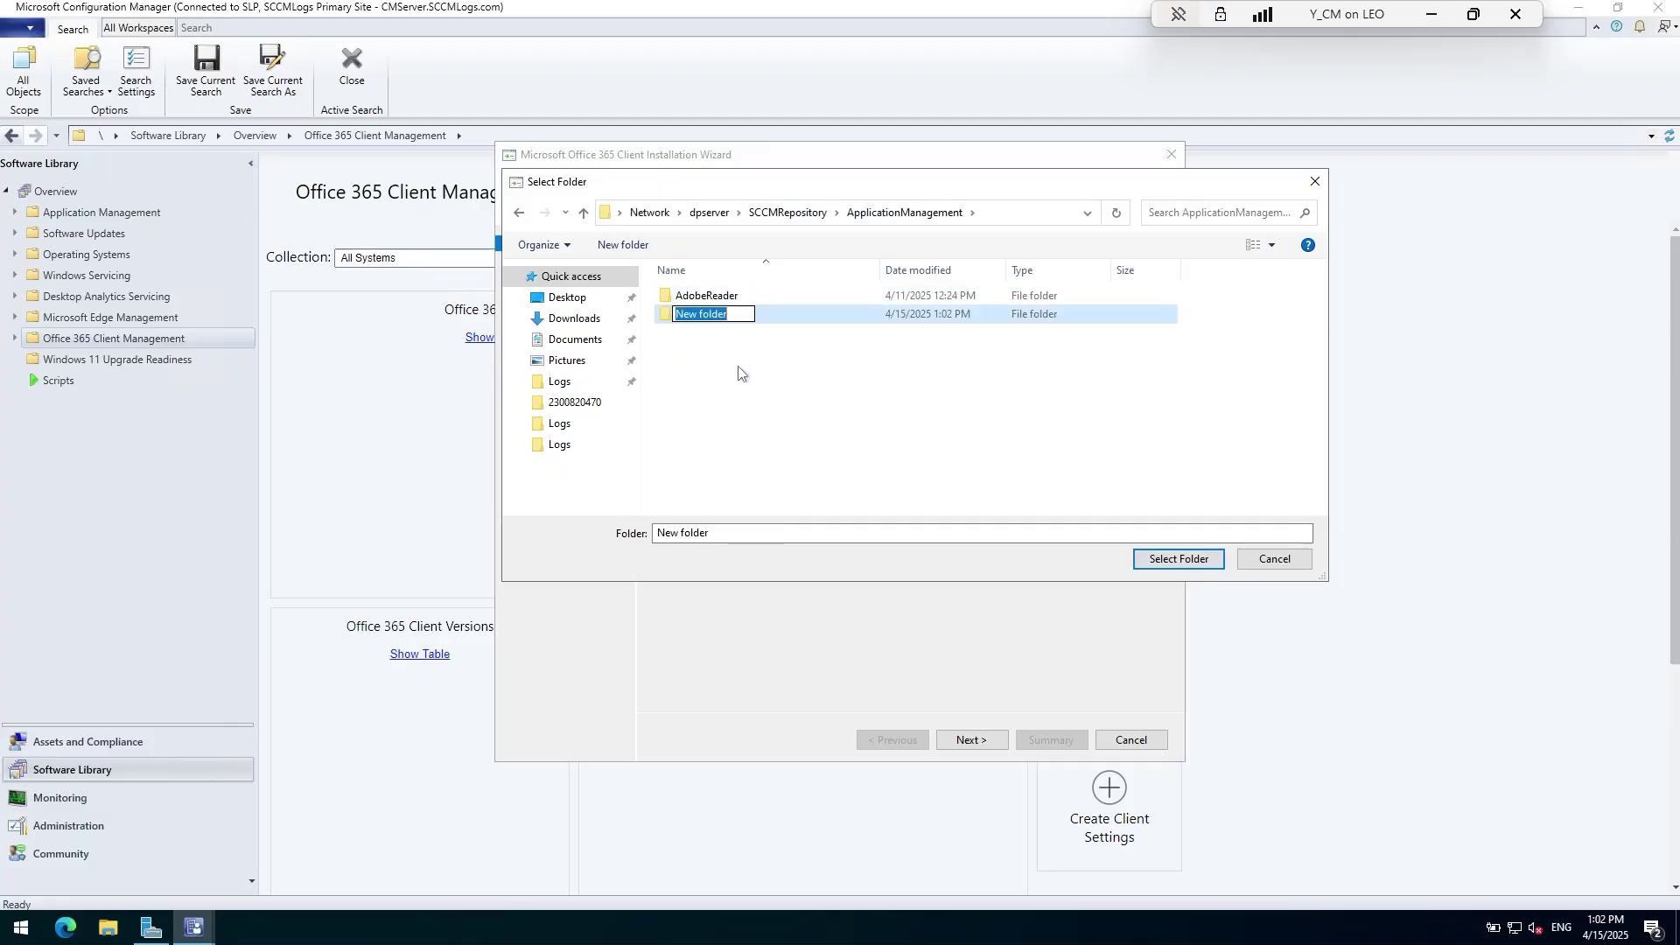
type("M365_Apps_Deployment")
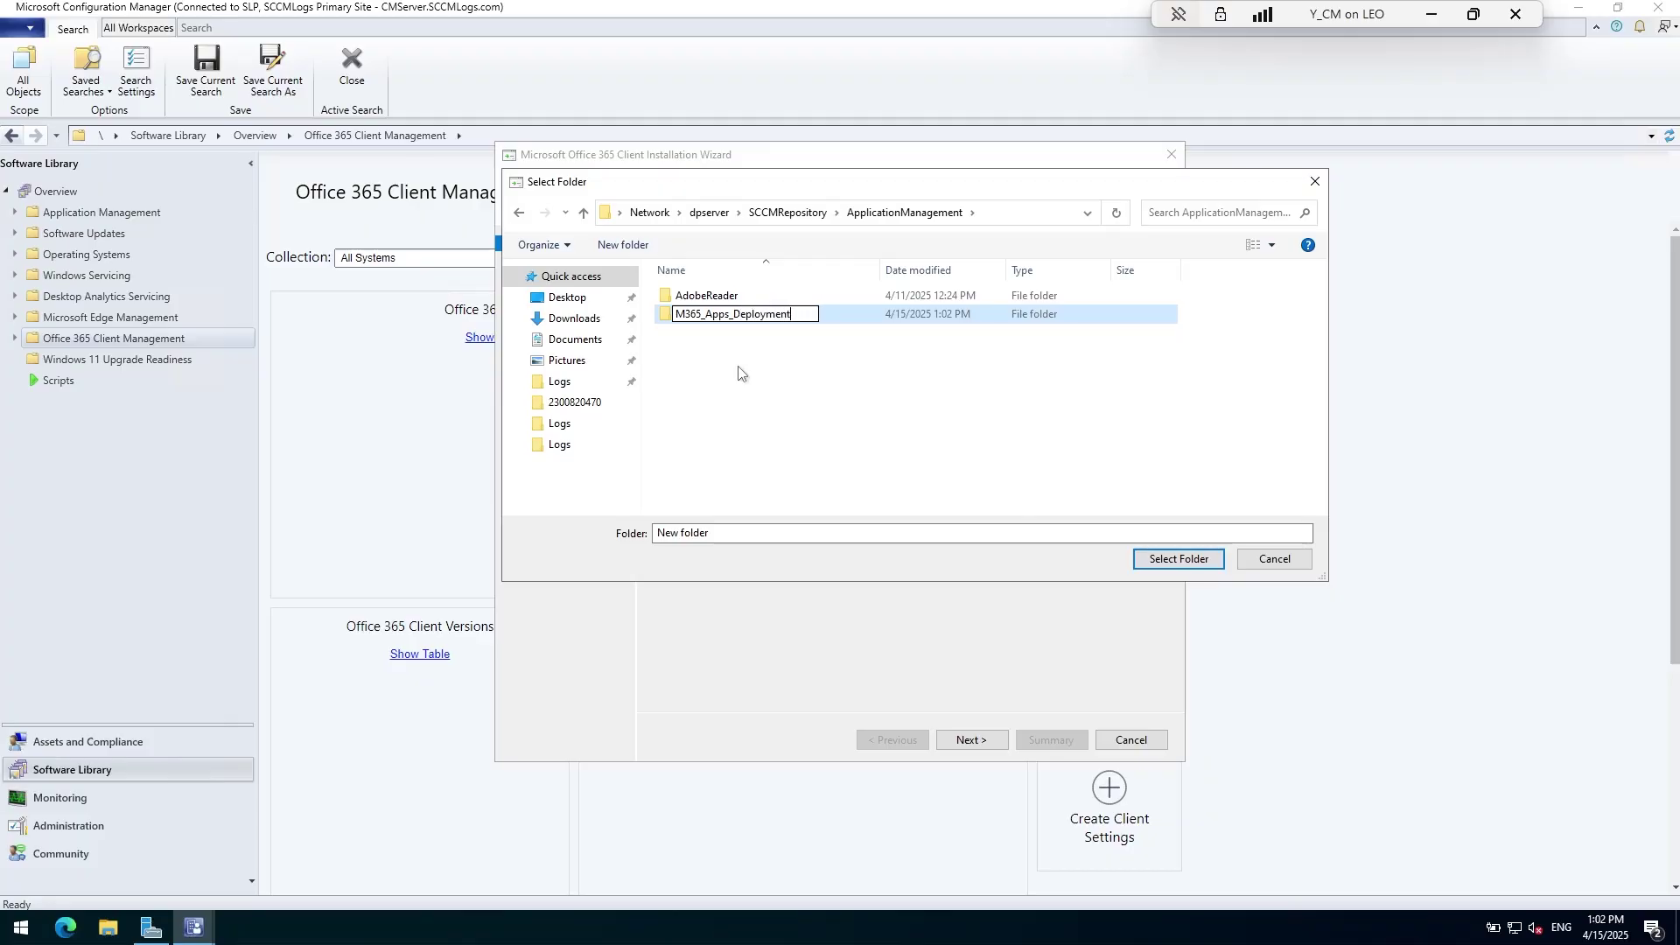
key("Return")
double_click(733, 314)
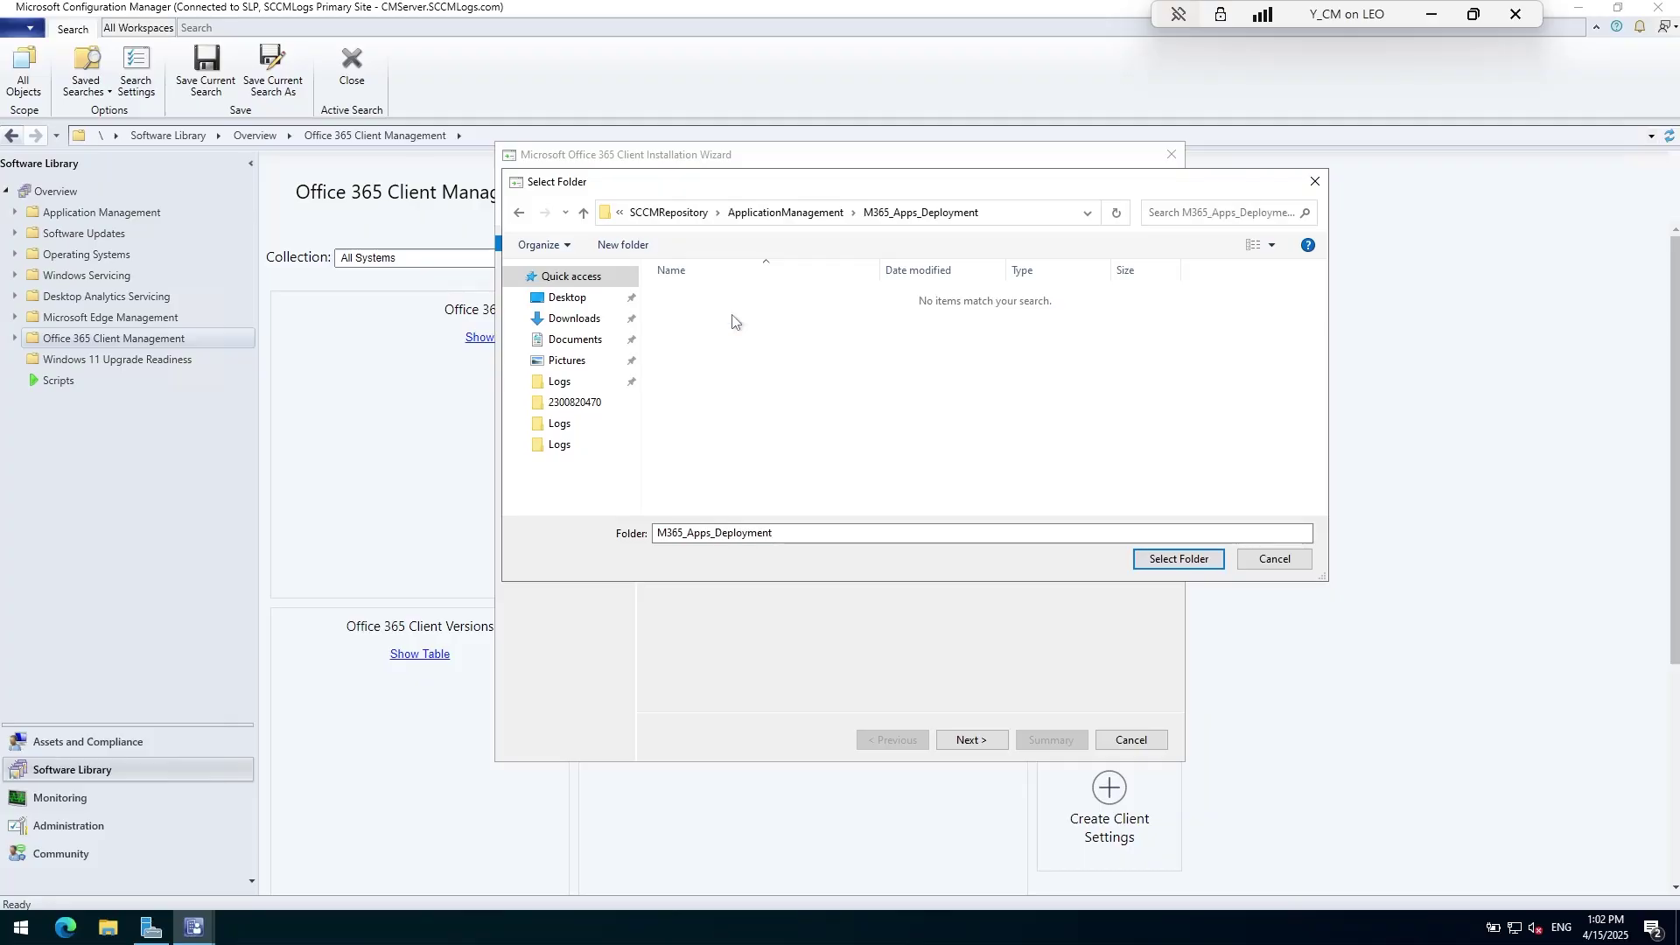
left_click(1170, 561)
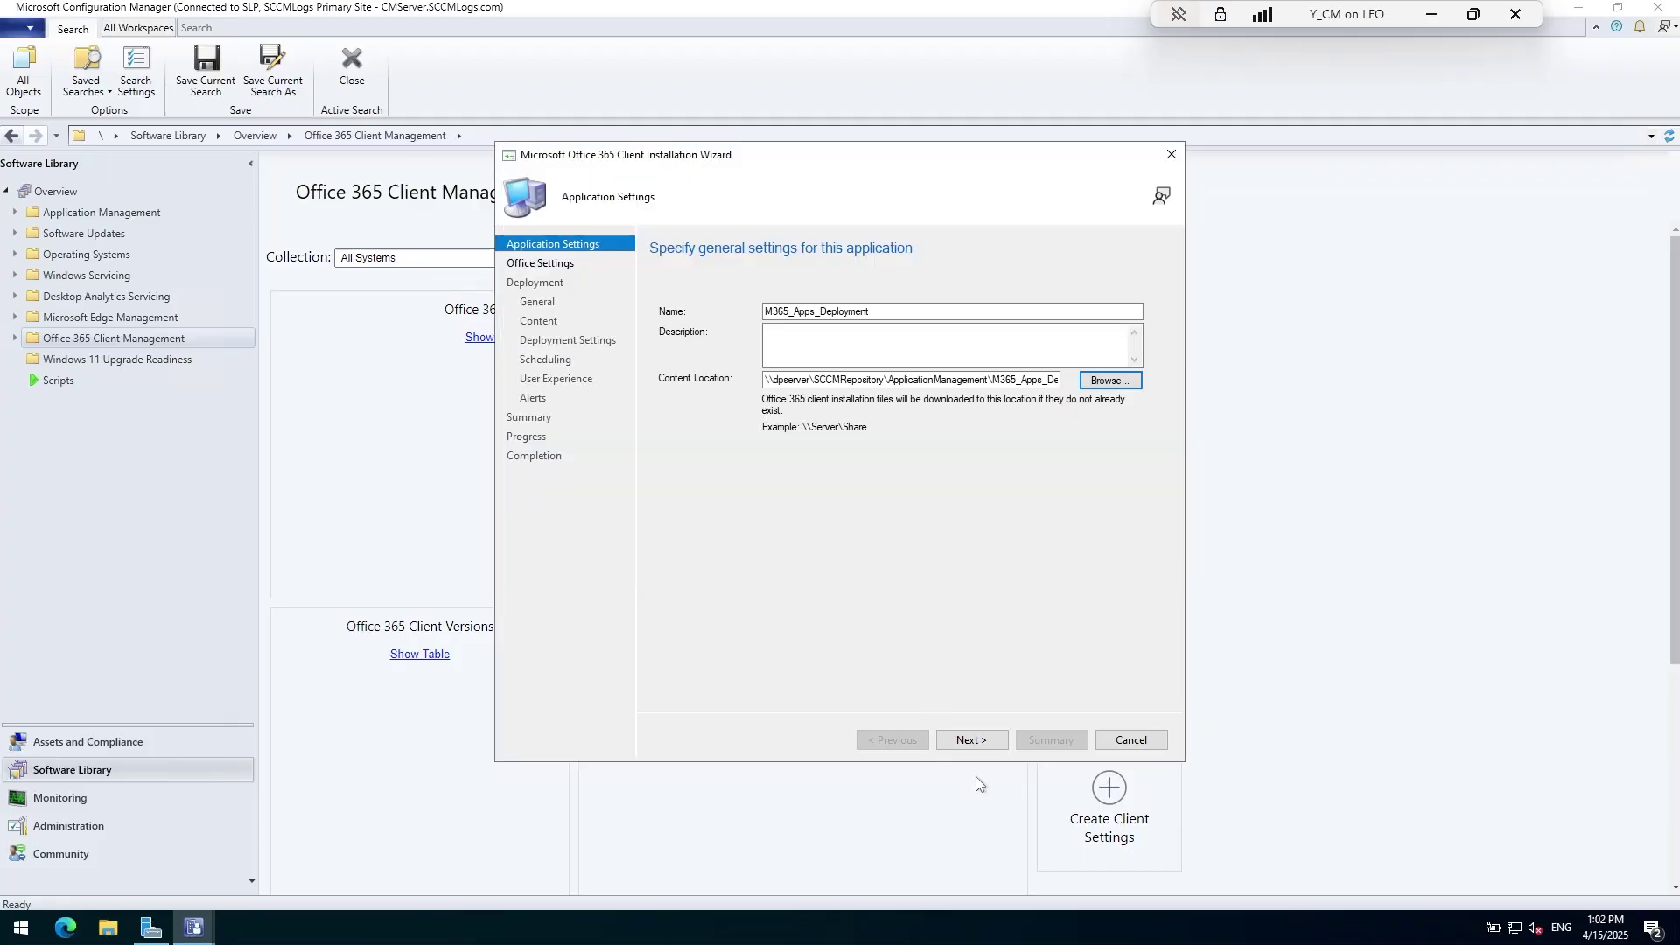
Continue to the Office settings and open the Office Customization Tool in a maximized window
left_click(974, 740)
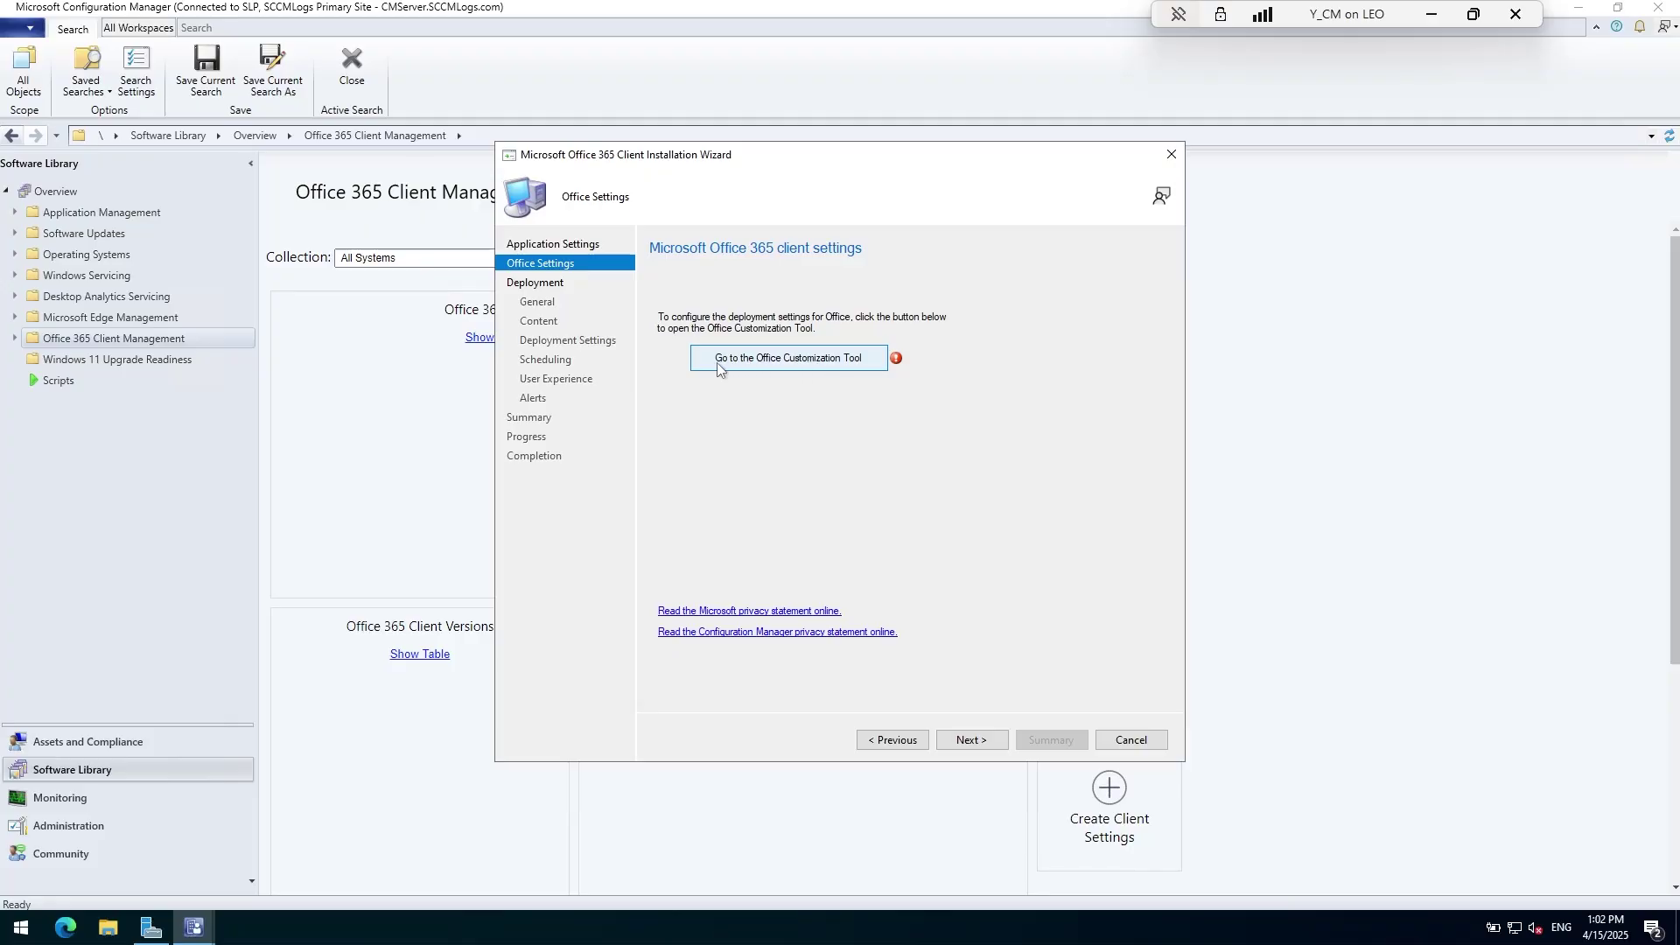
left_click(791, 364)
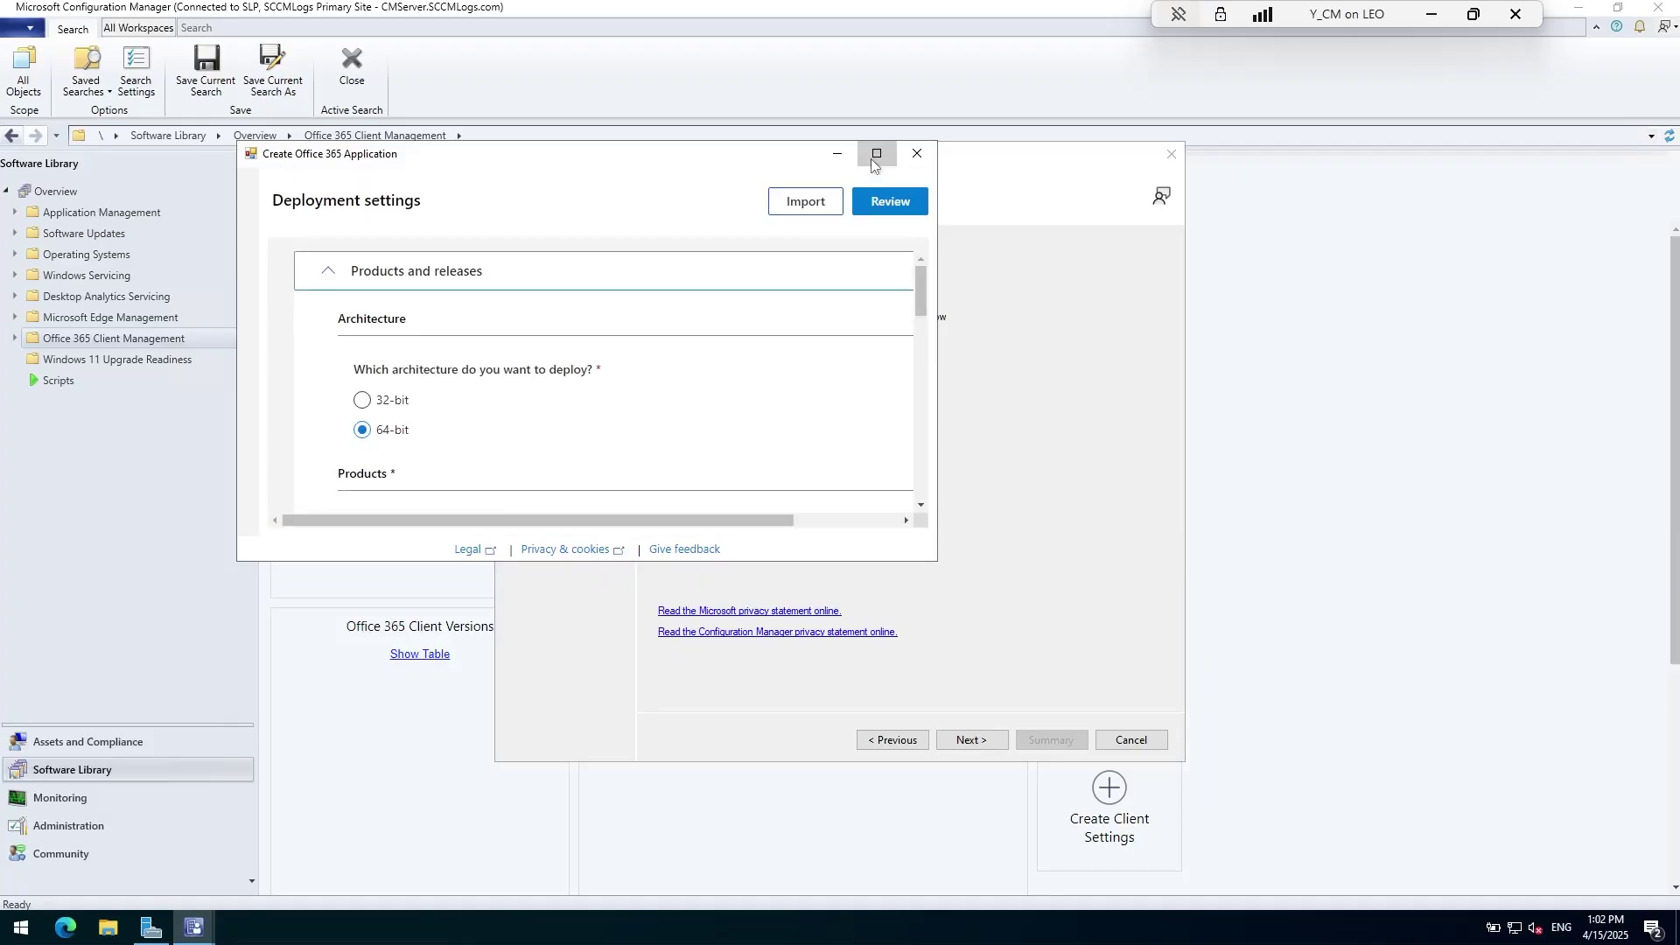
left_click(875, 156)
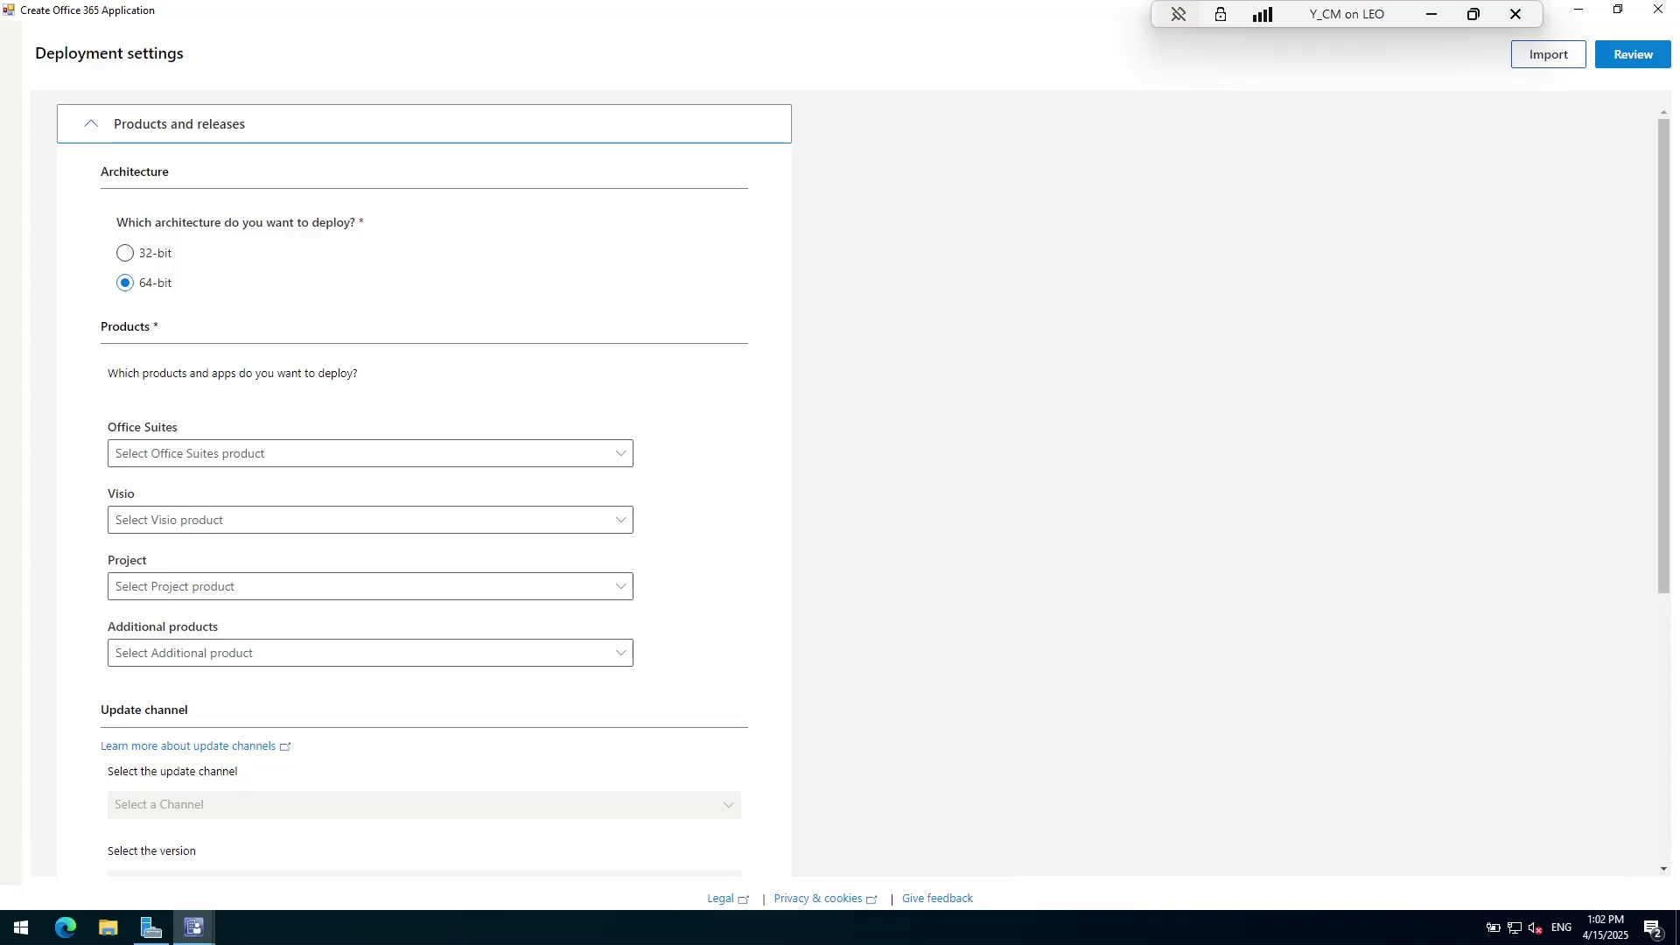
Choose the 64-bit architecture and select Microsoft 365 Apps for enterprise as the Office suite
left_click(125, 283)
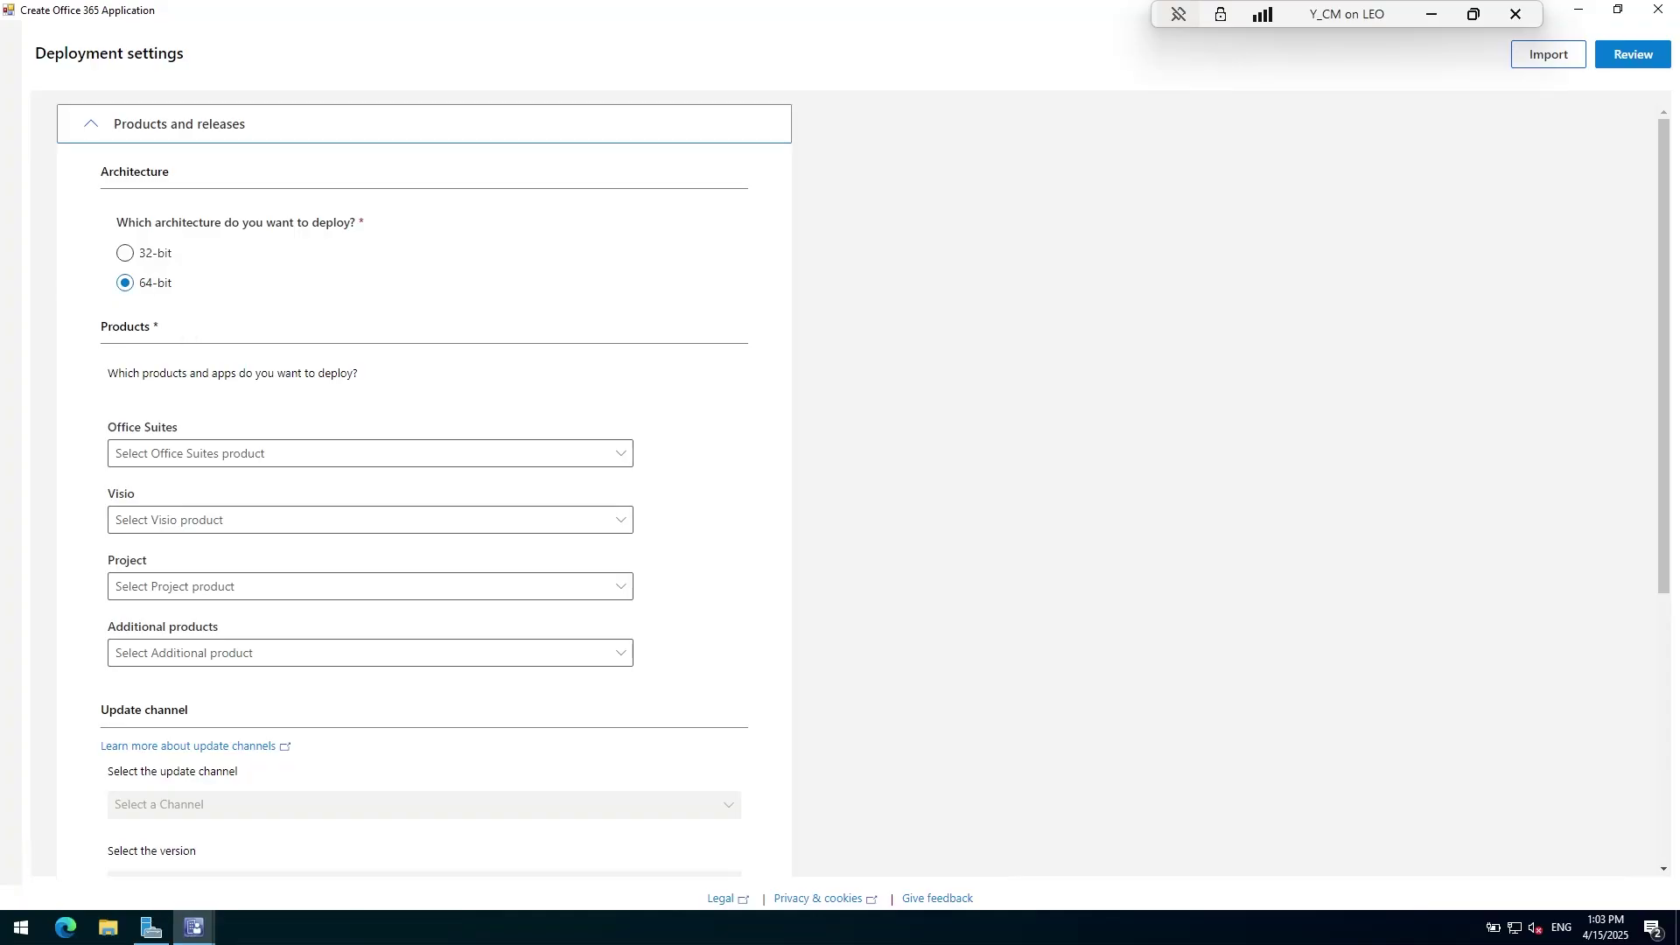
scroll(154, 349, "down", 4)
scroll(139, 341, "up", 4)
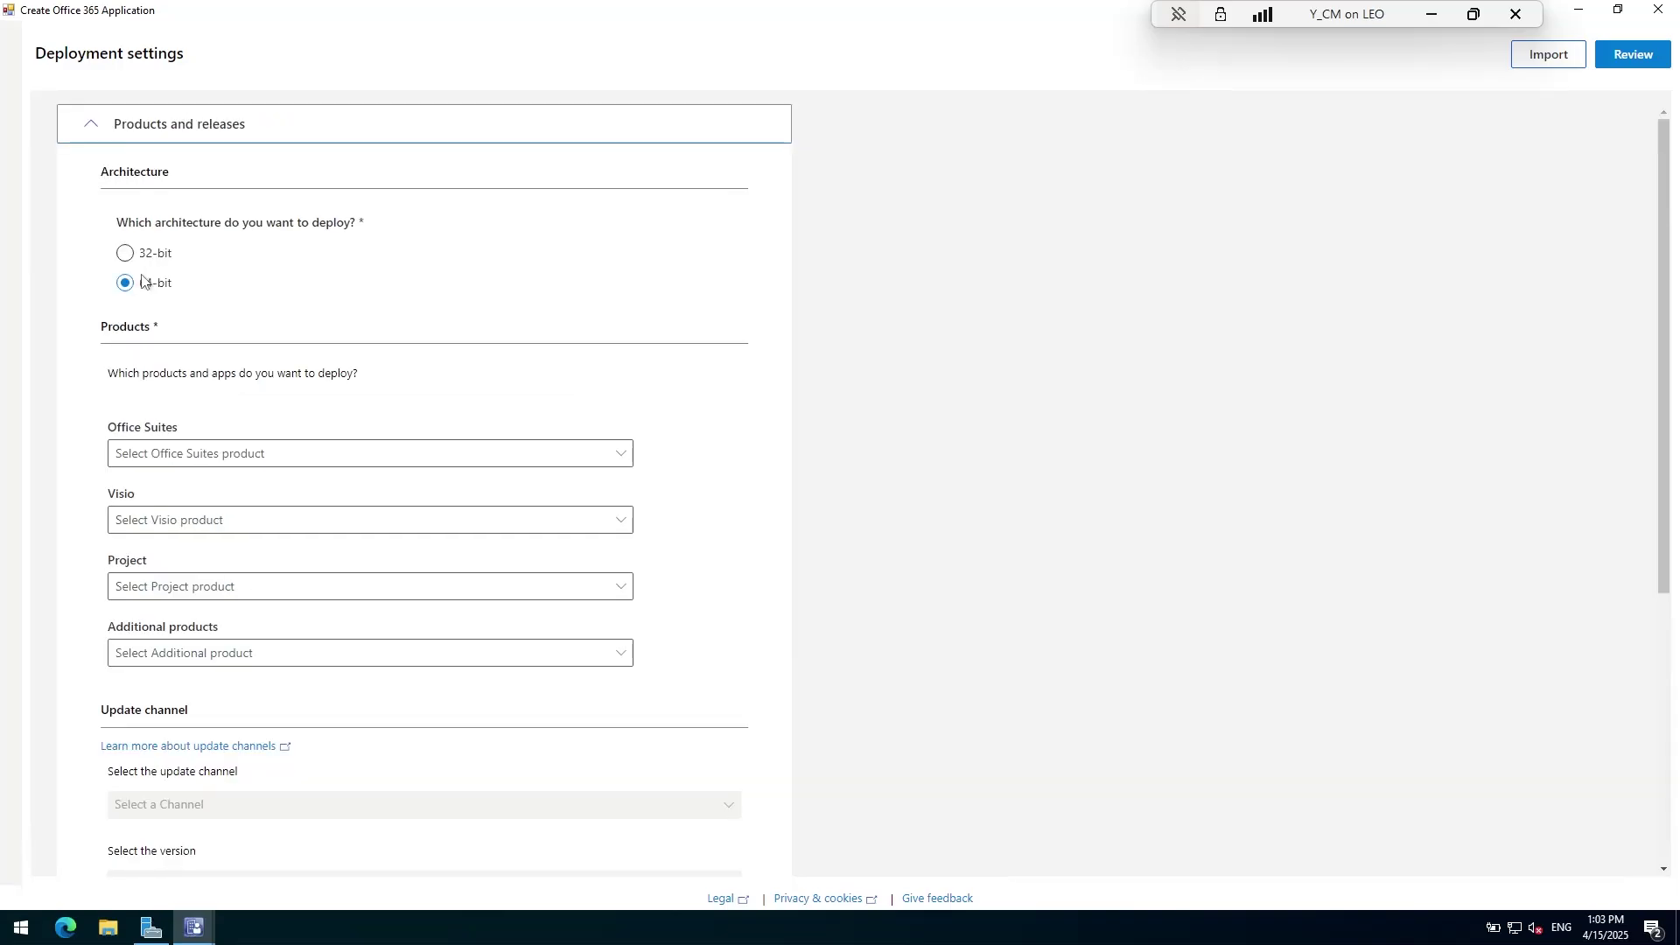
left_click(129, 457)
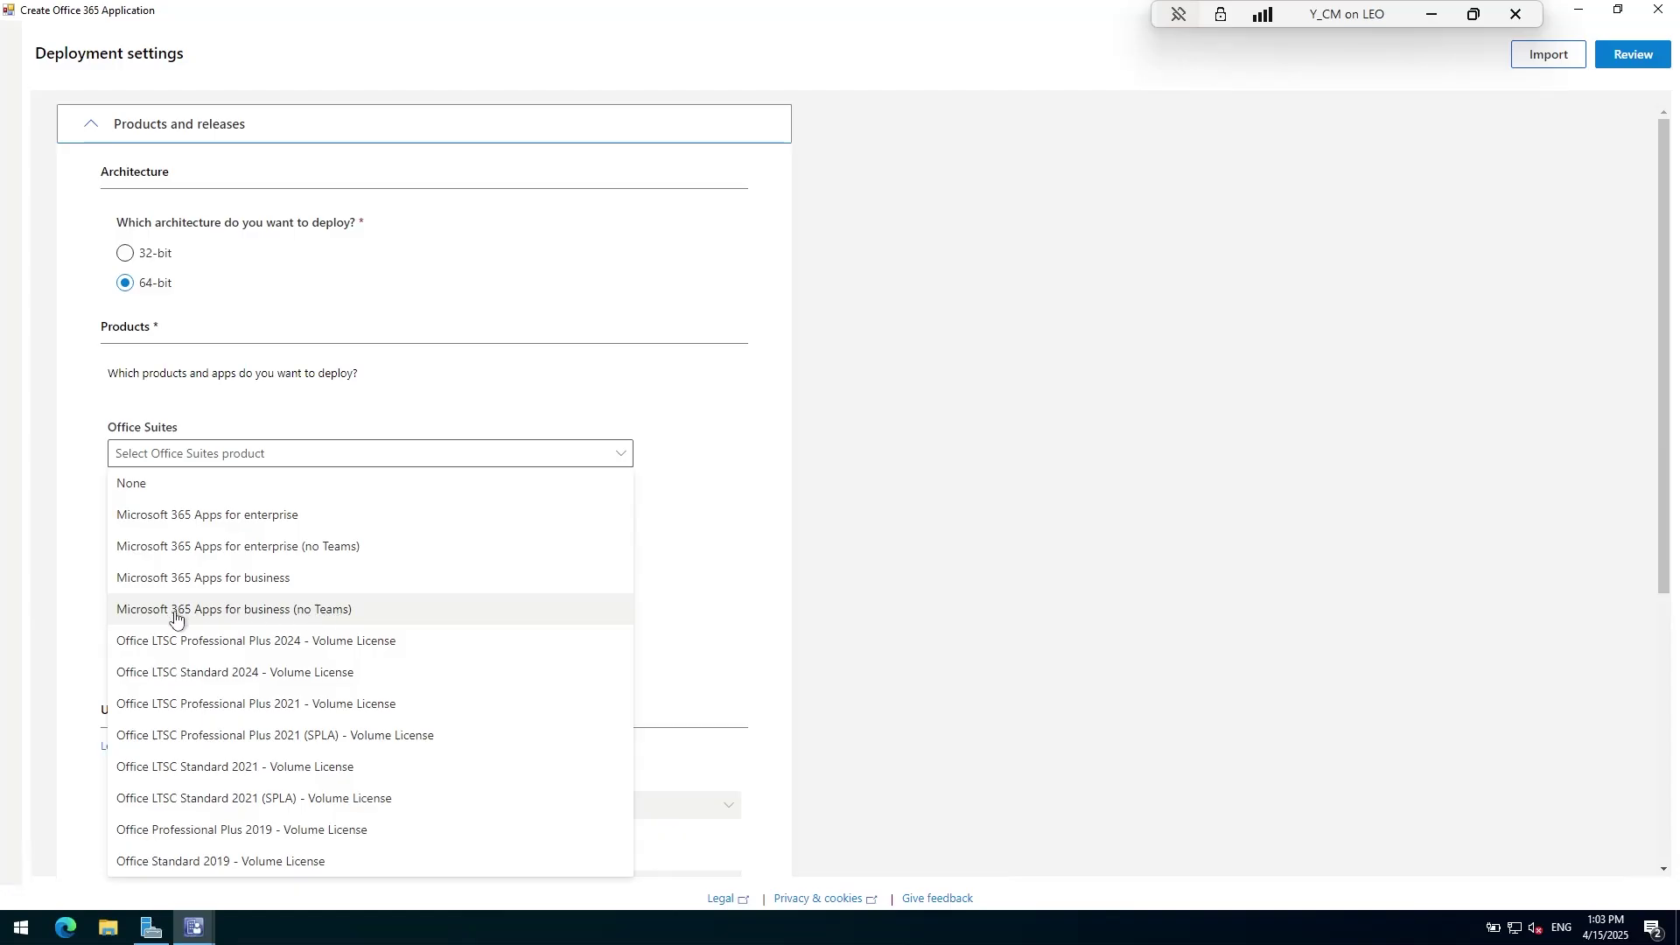
left_click(243, 523)
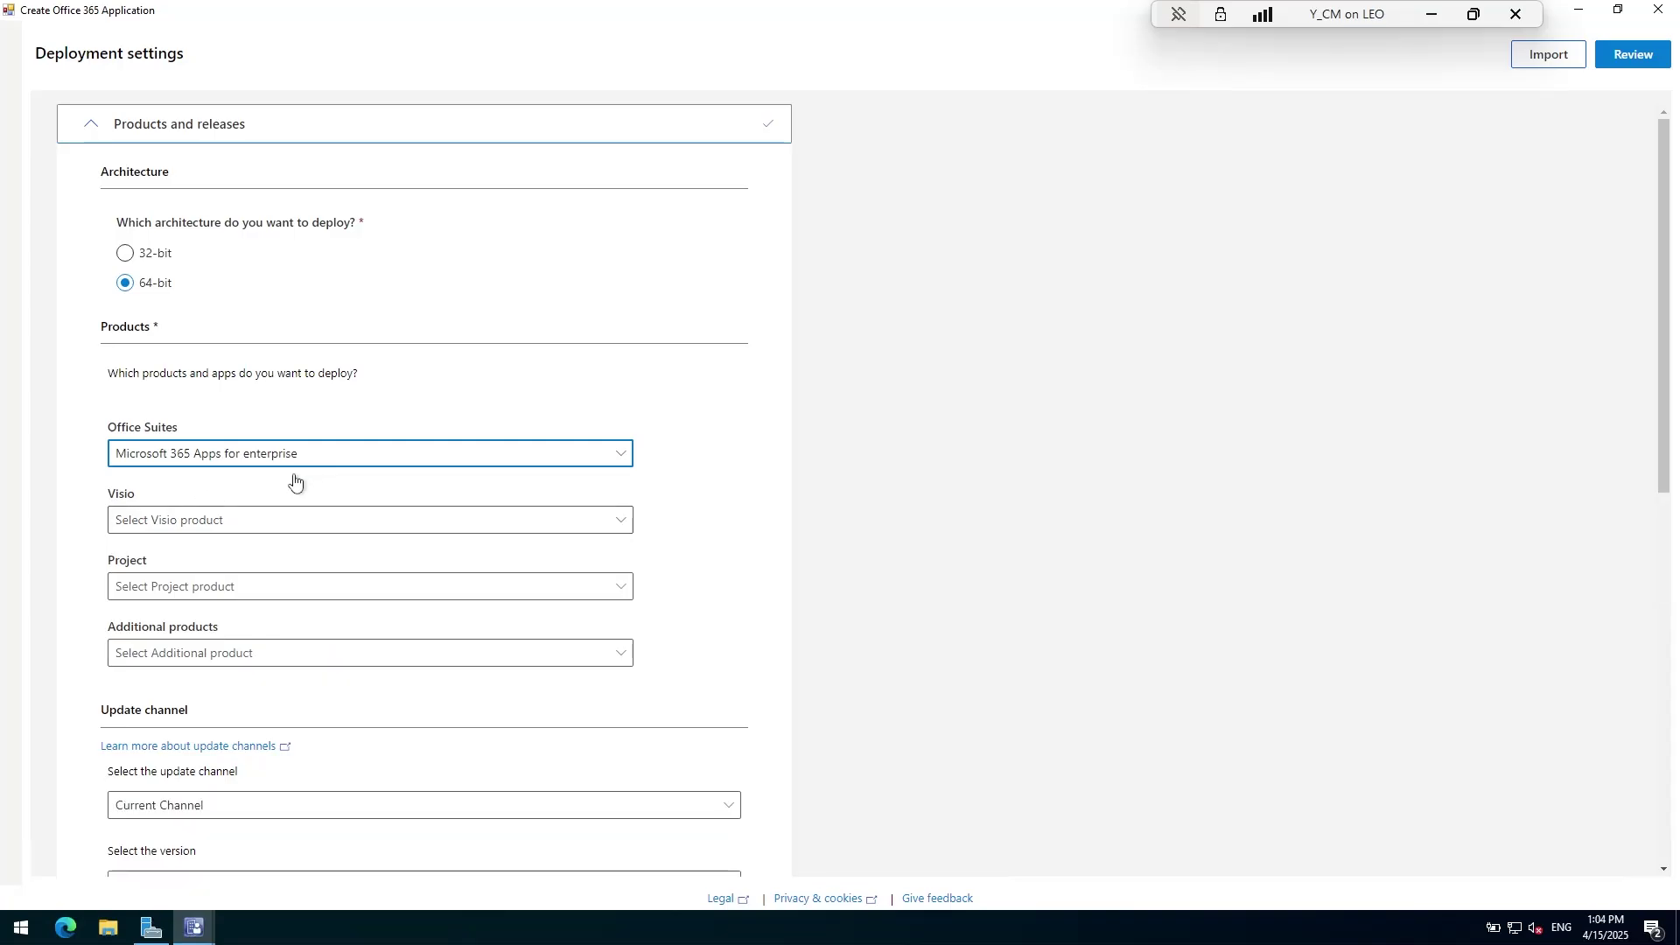
Look through the available Visio, Project and additional products without selecting any of them
left_click(164, 524)
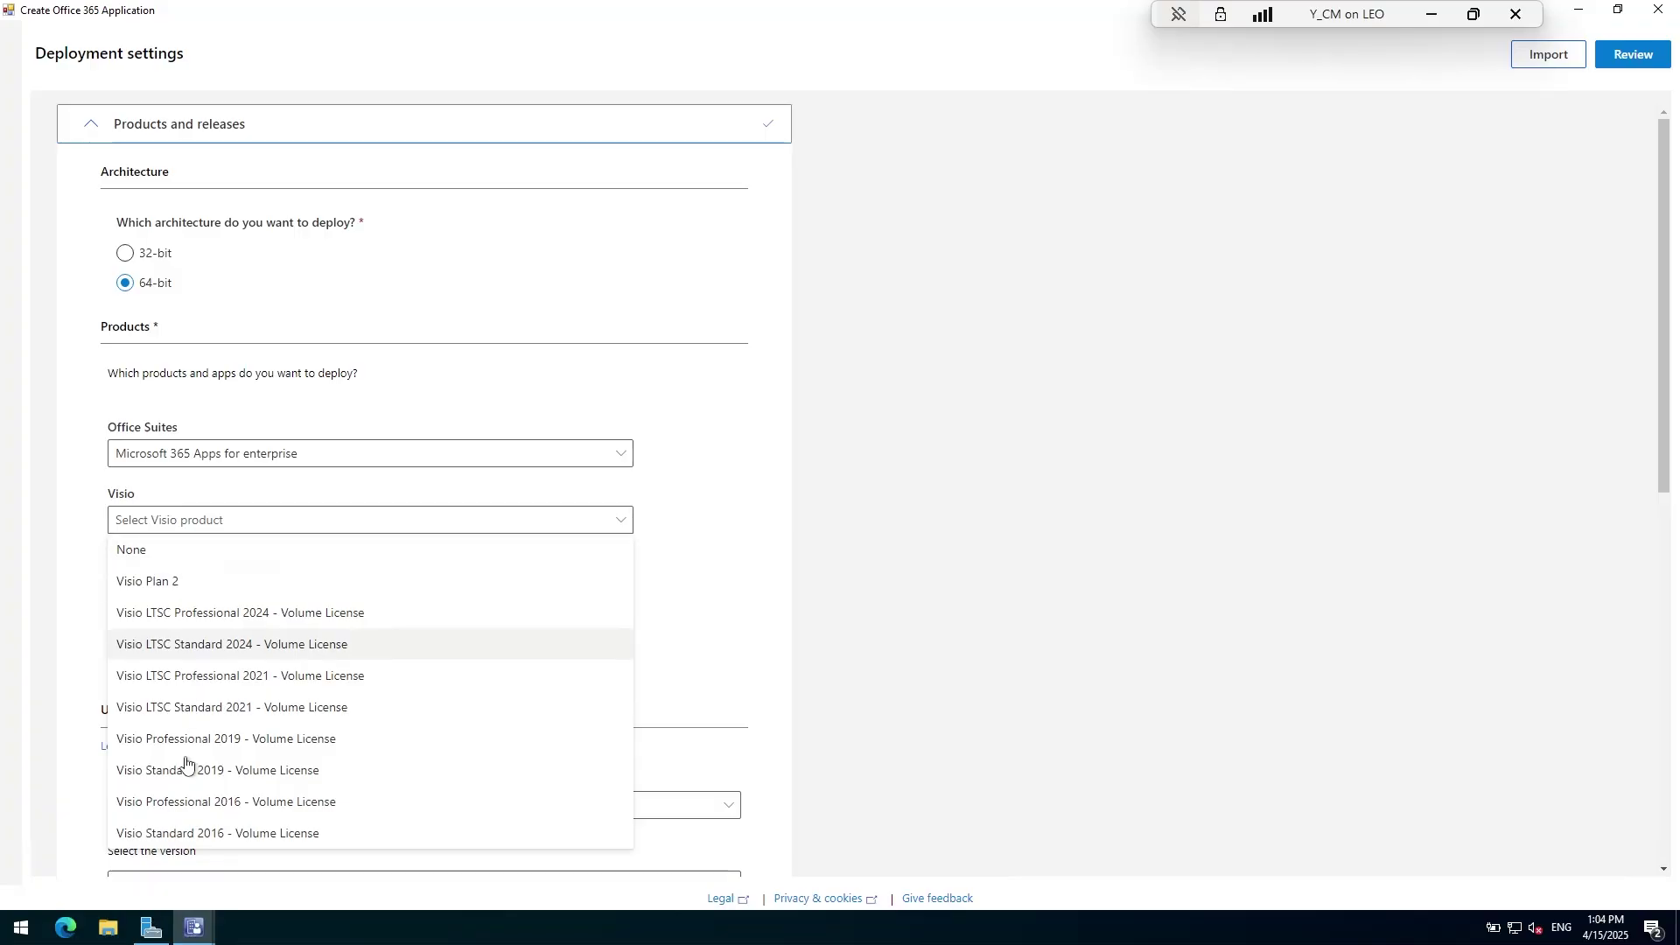
left_click(170, 541)
left_click(213, 585)
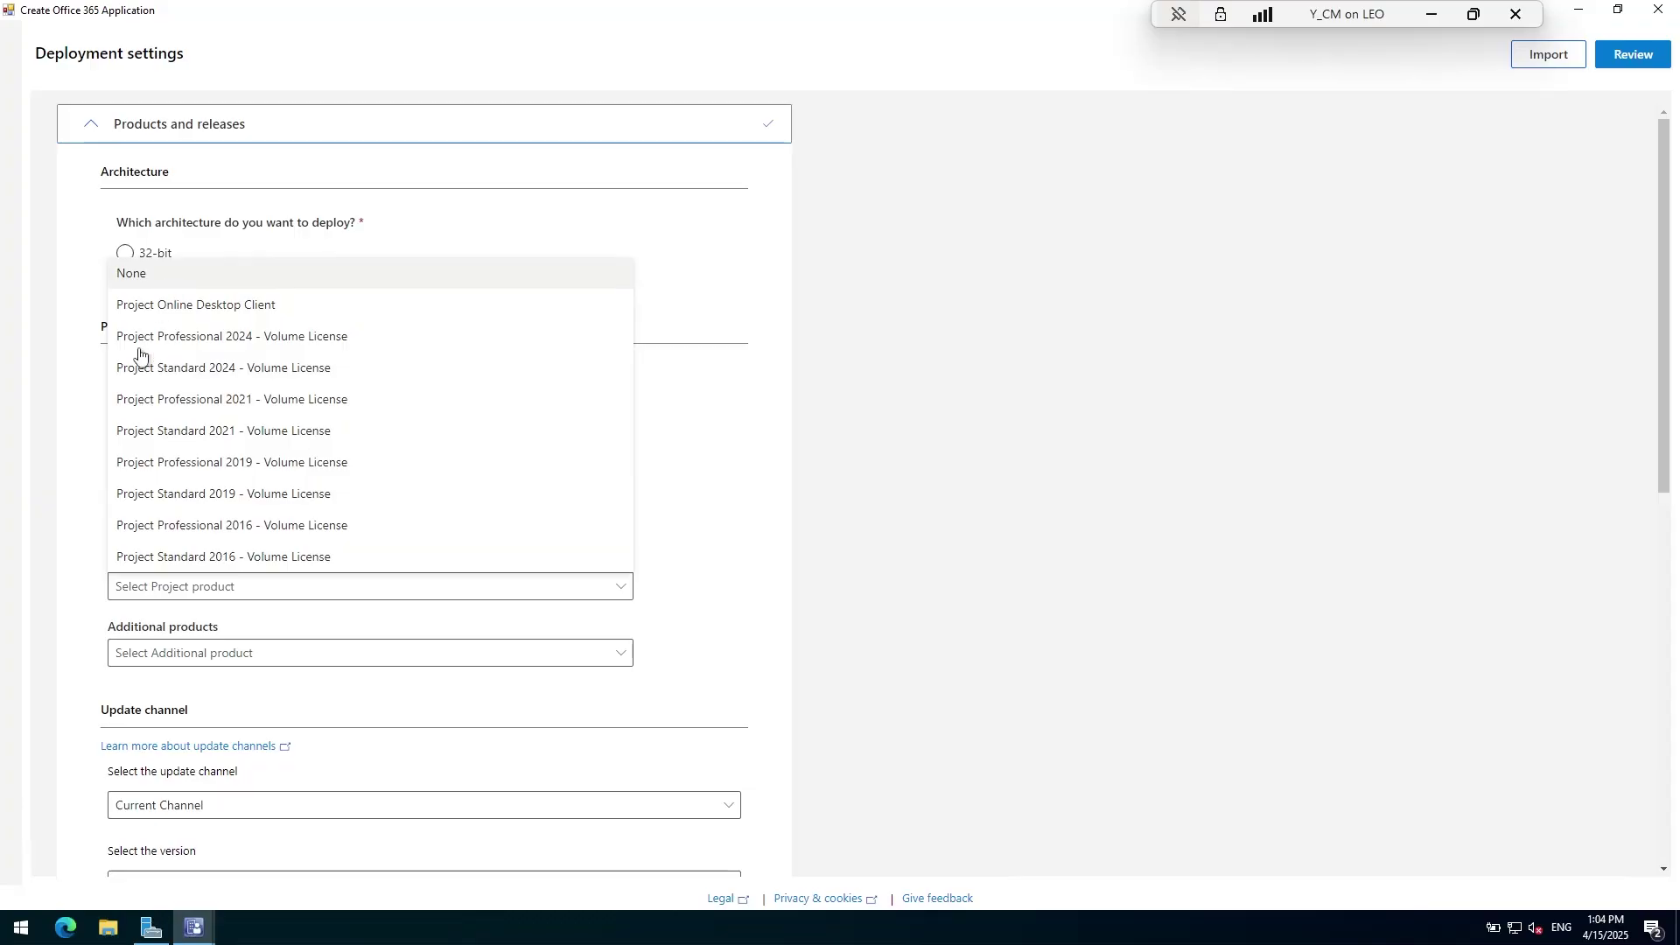
left_click(80, 527)
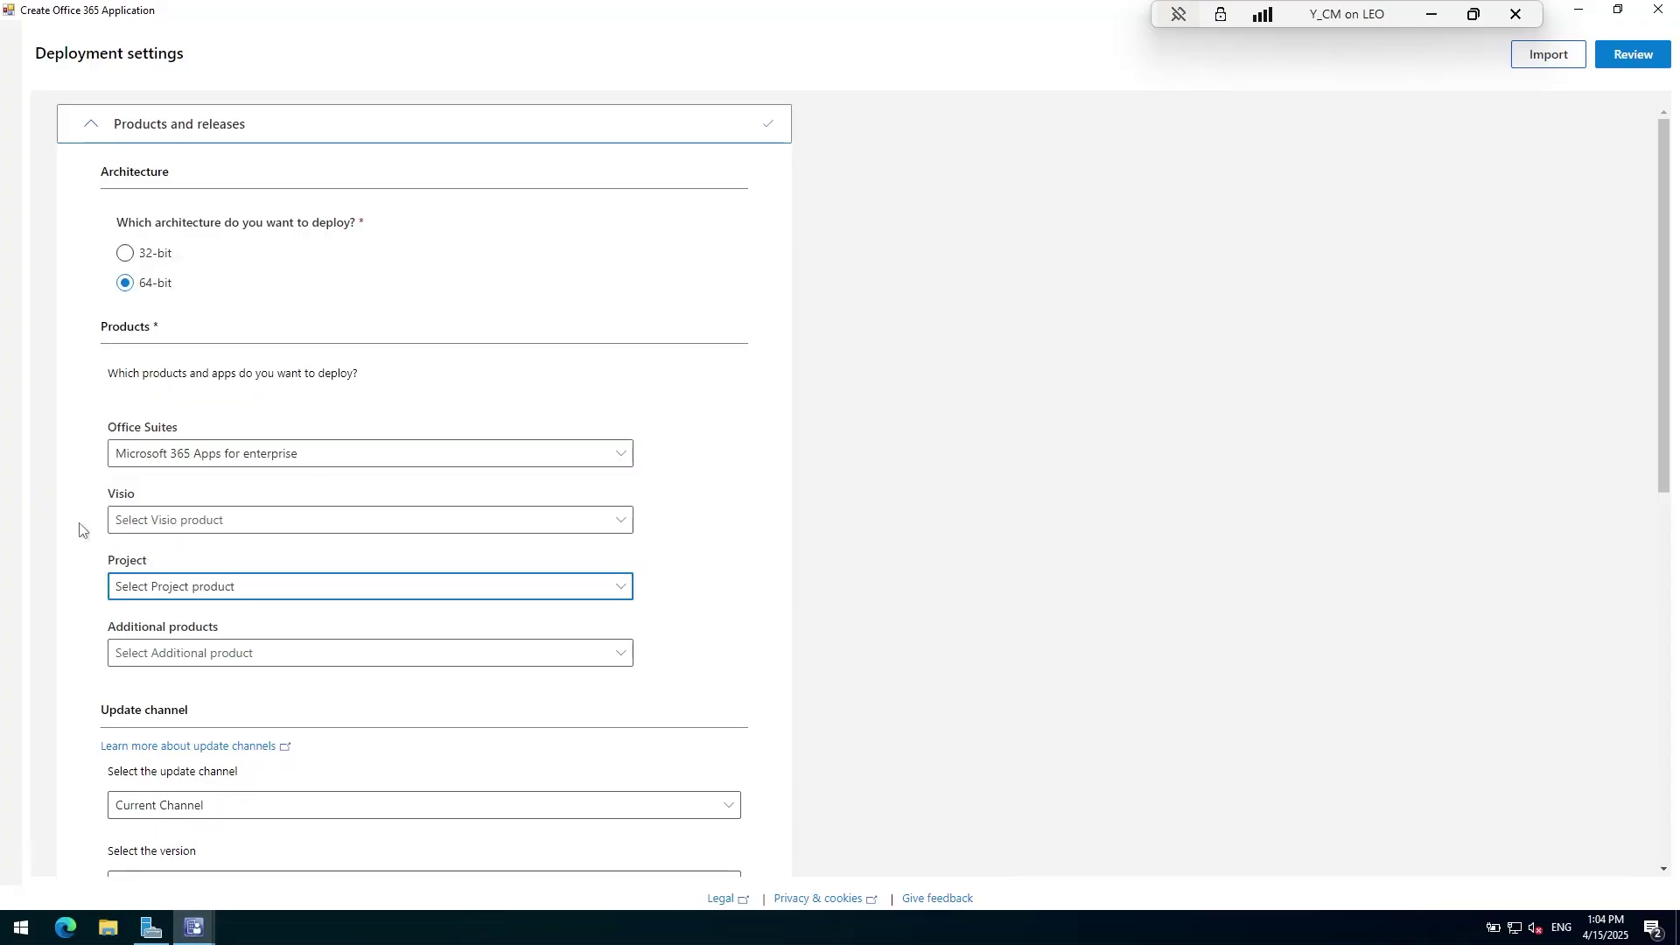
scroll(391, 409, "down", 3)
scroll(388, 408, "down", 2)
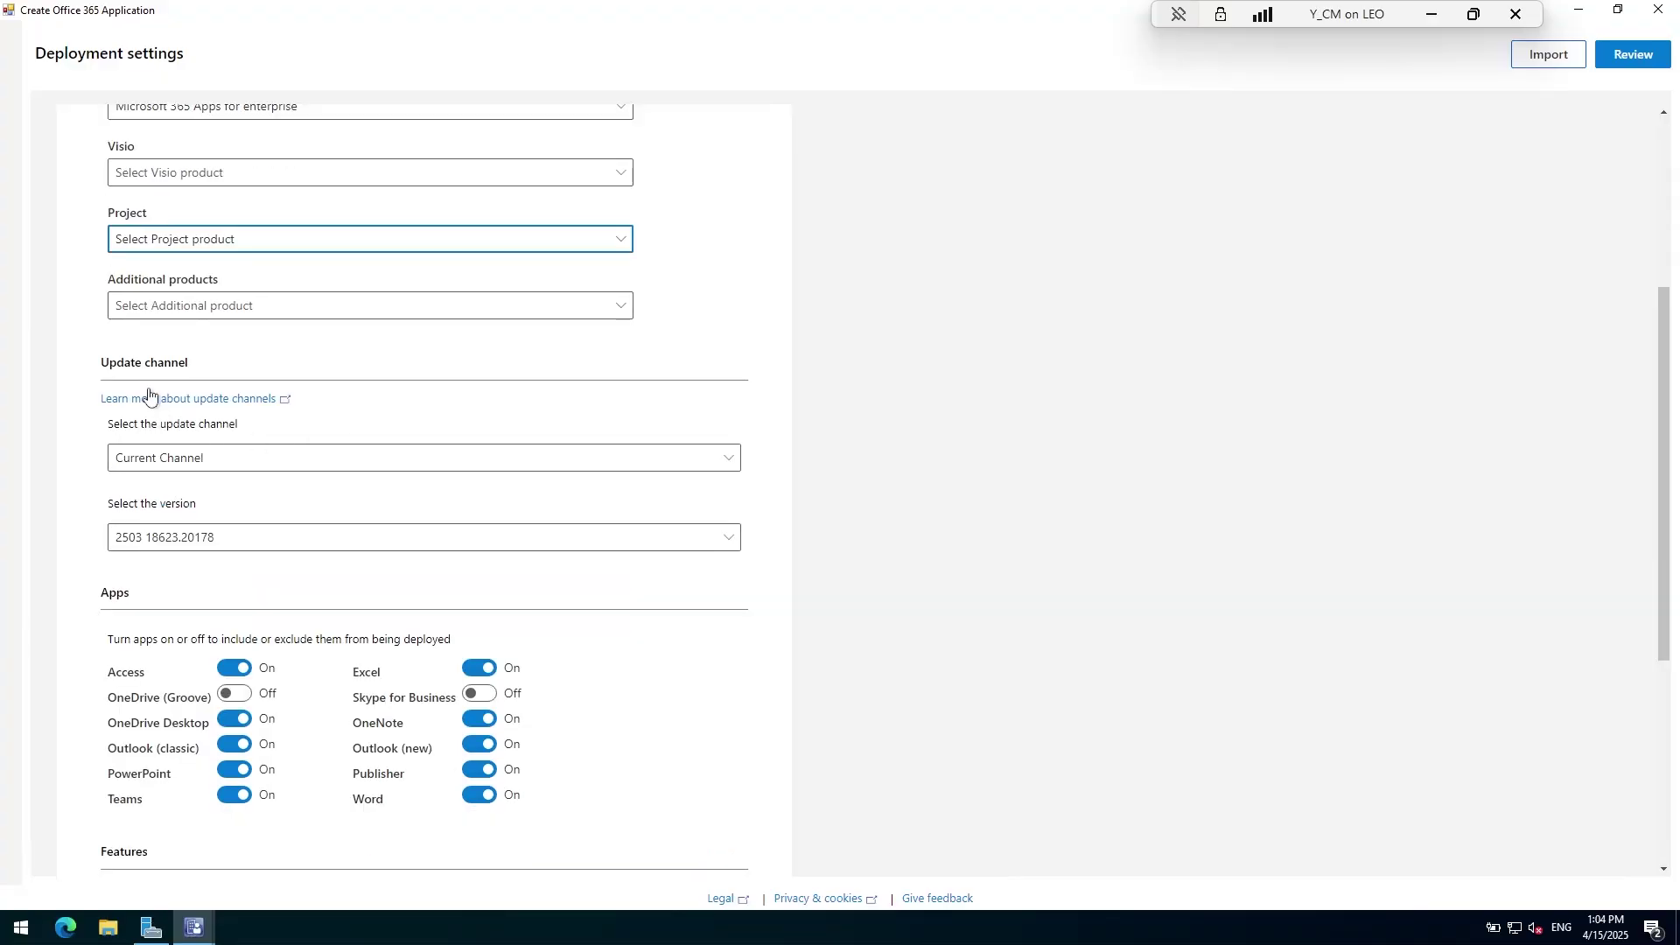
left_click(151, 304)
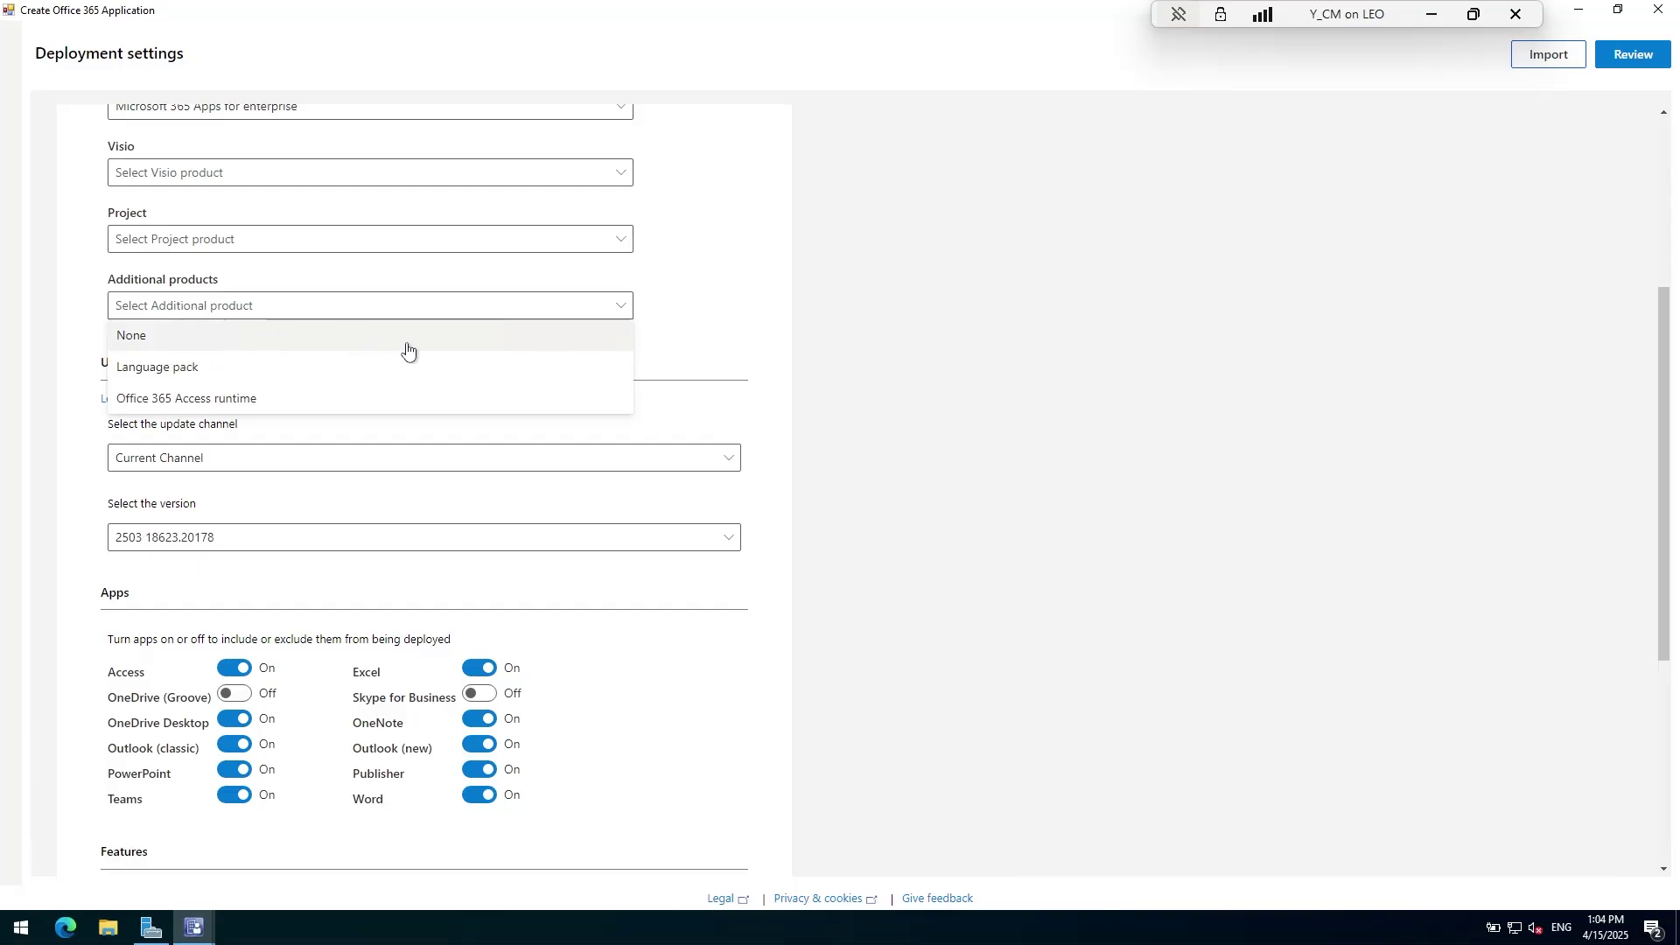
left_click(163, 344)
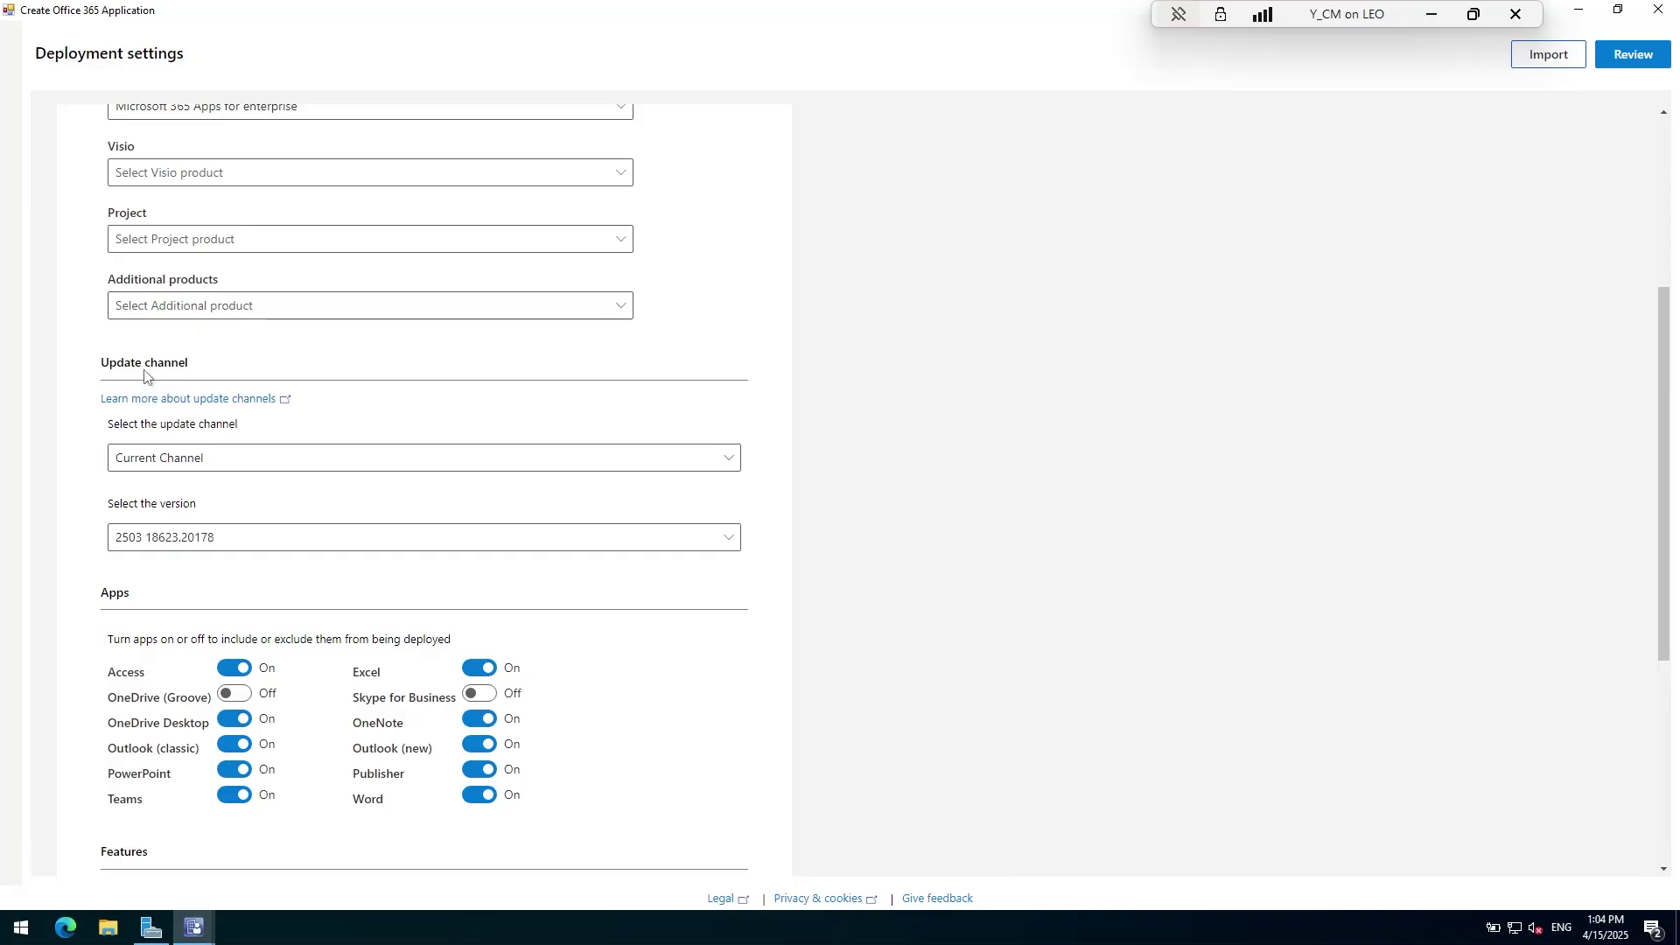
Review the update channel options and read Microsoft Learn's comparison of Microsoft 365 Apps update channels in Microsoft Edge
scroll(149, 378, "down", 3)
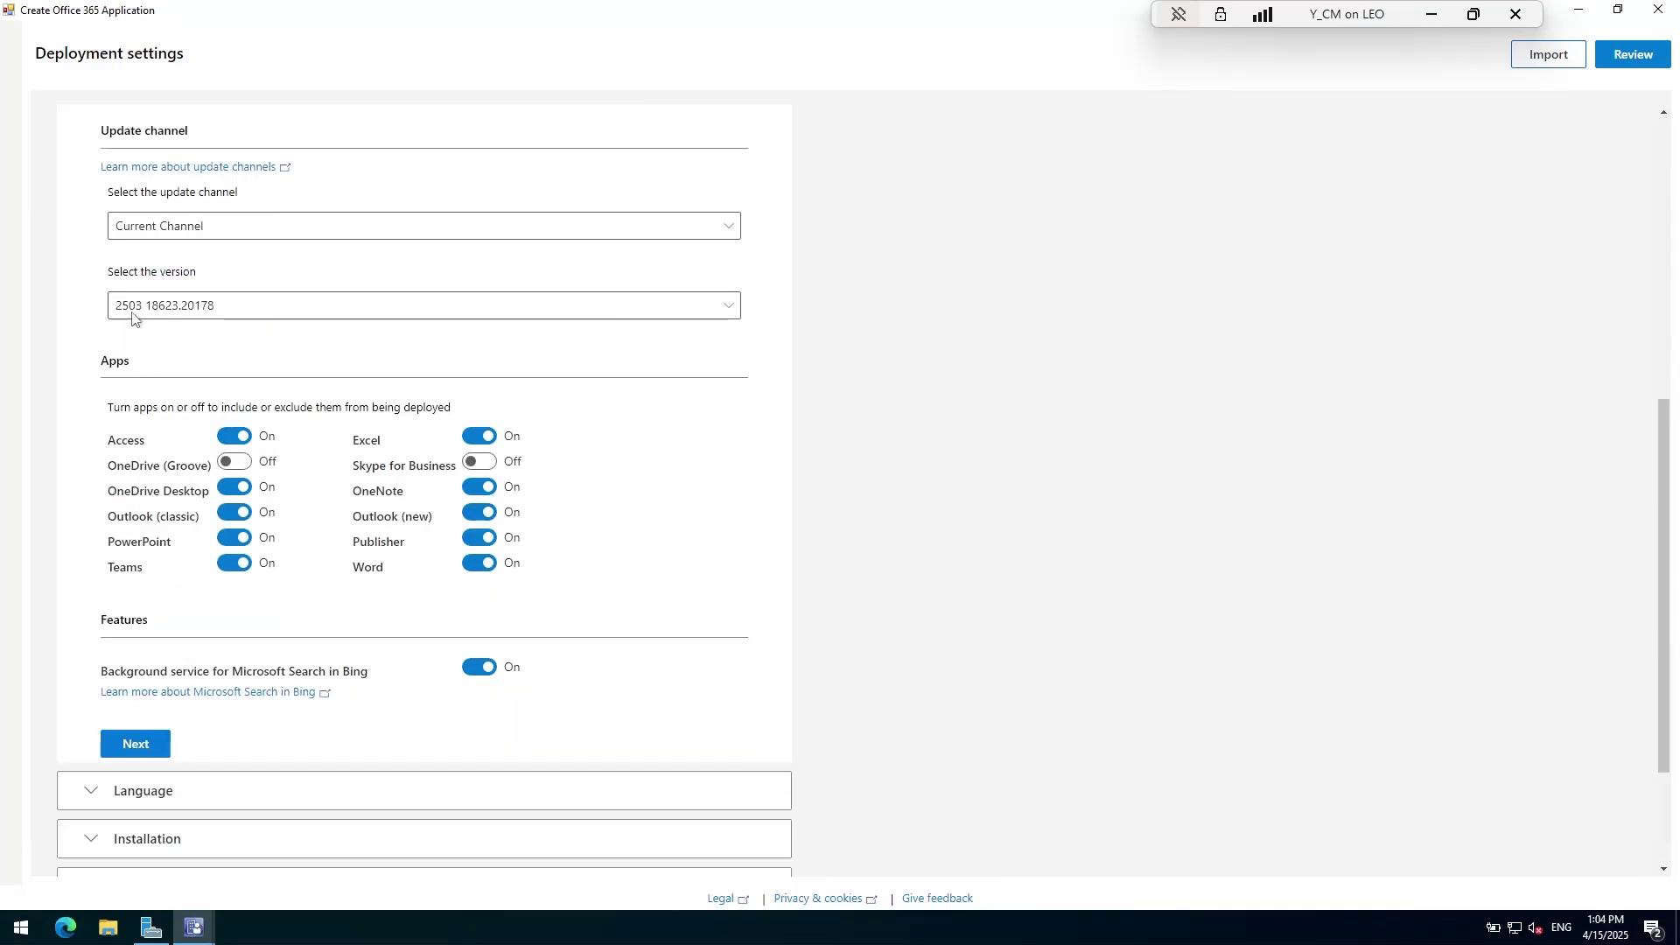
left_click(218, 231)
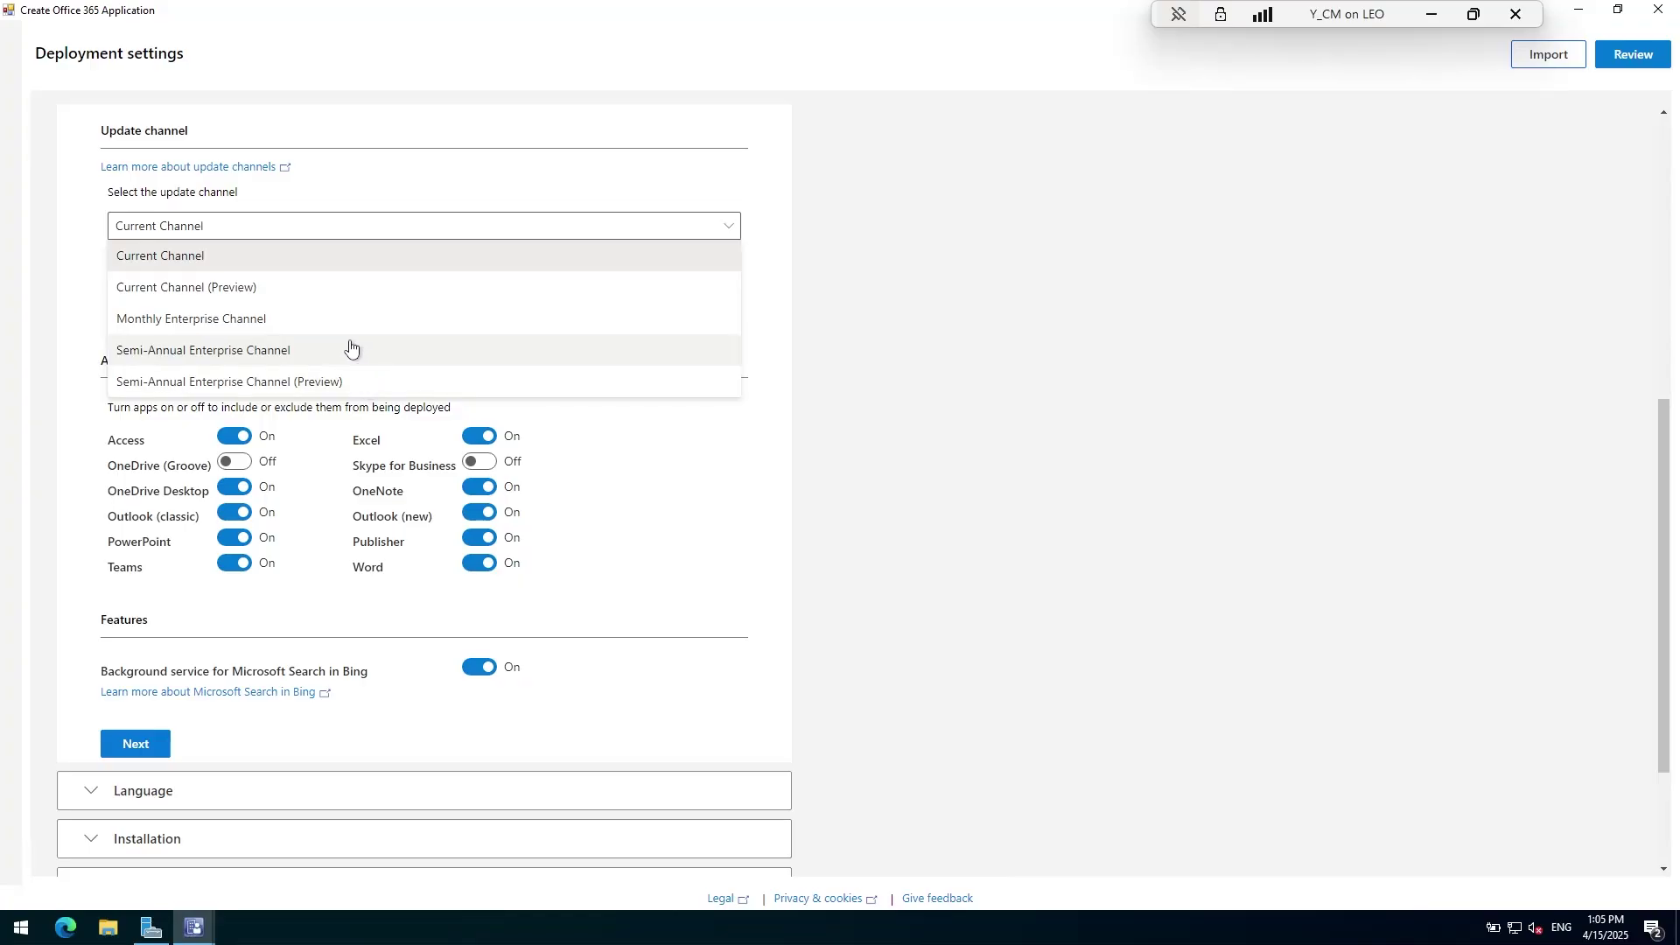
left_click(77, 938)
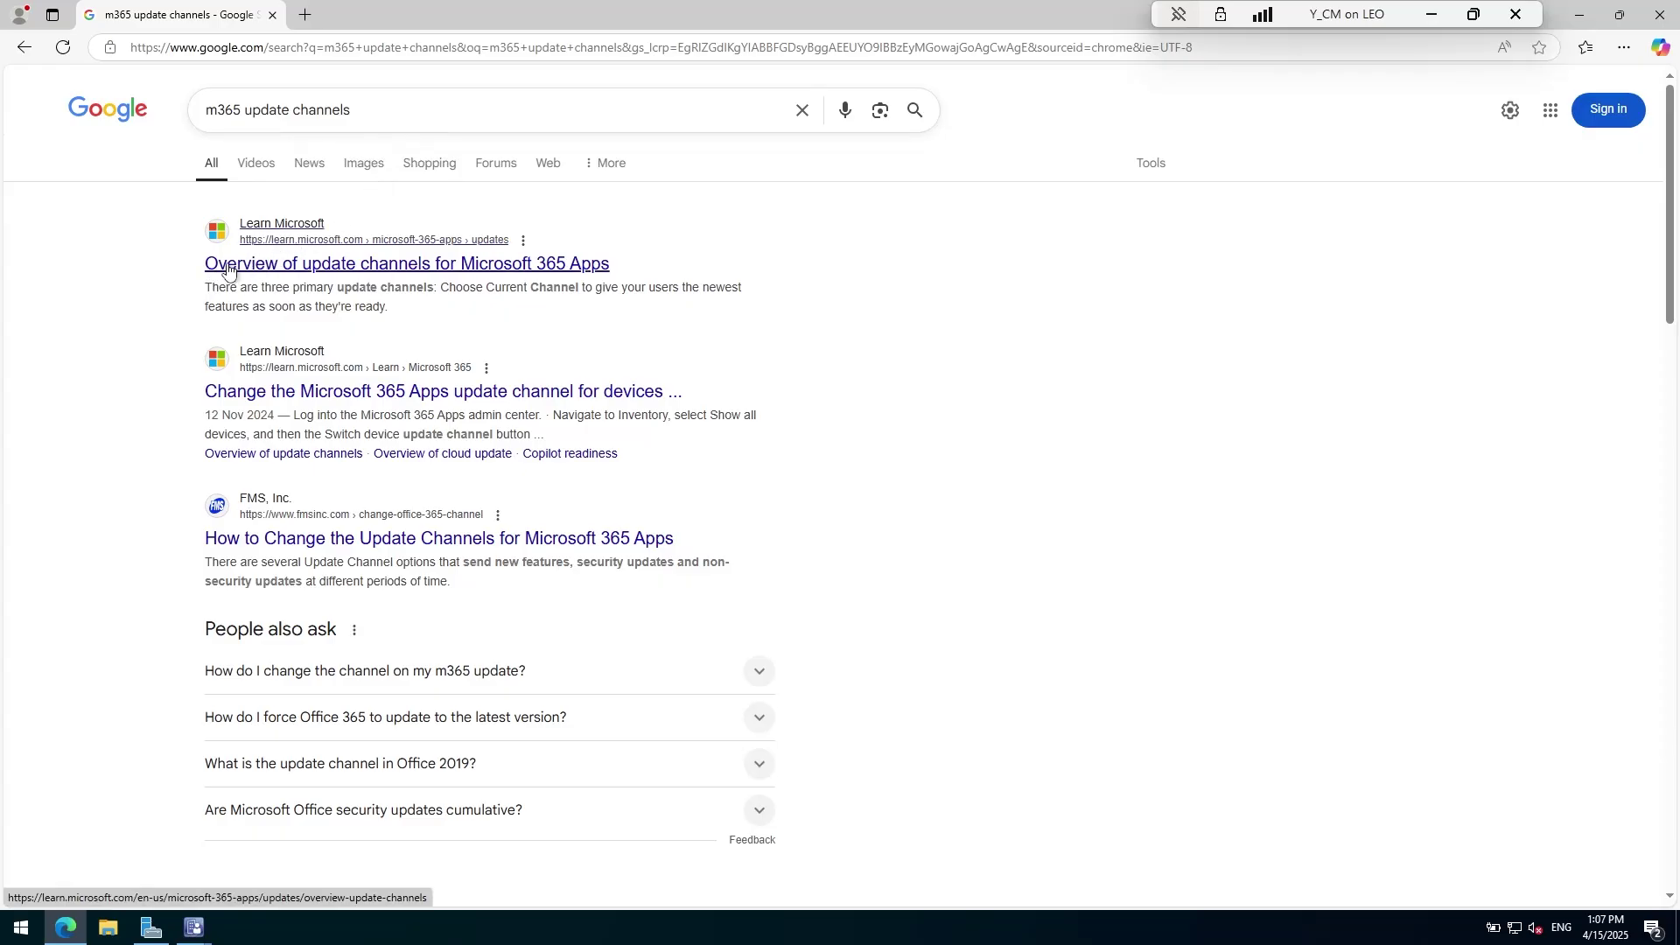
left_click(466, 270)
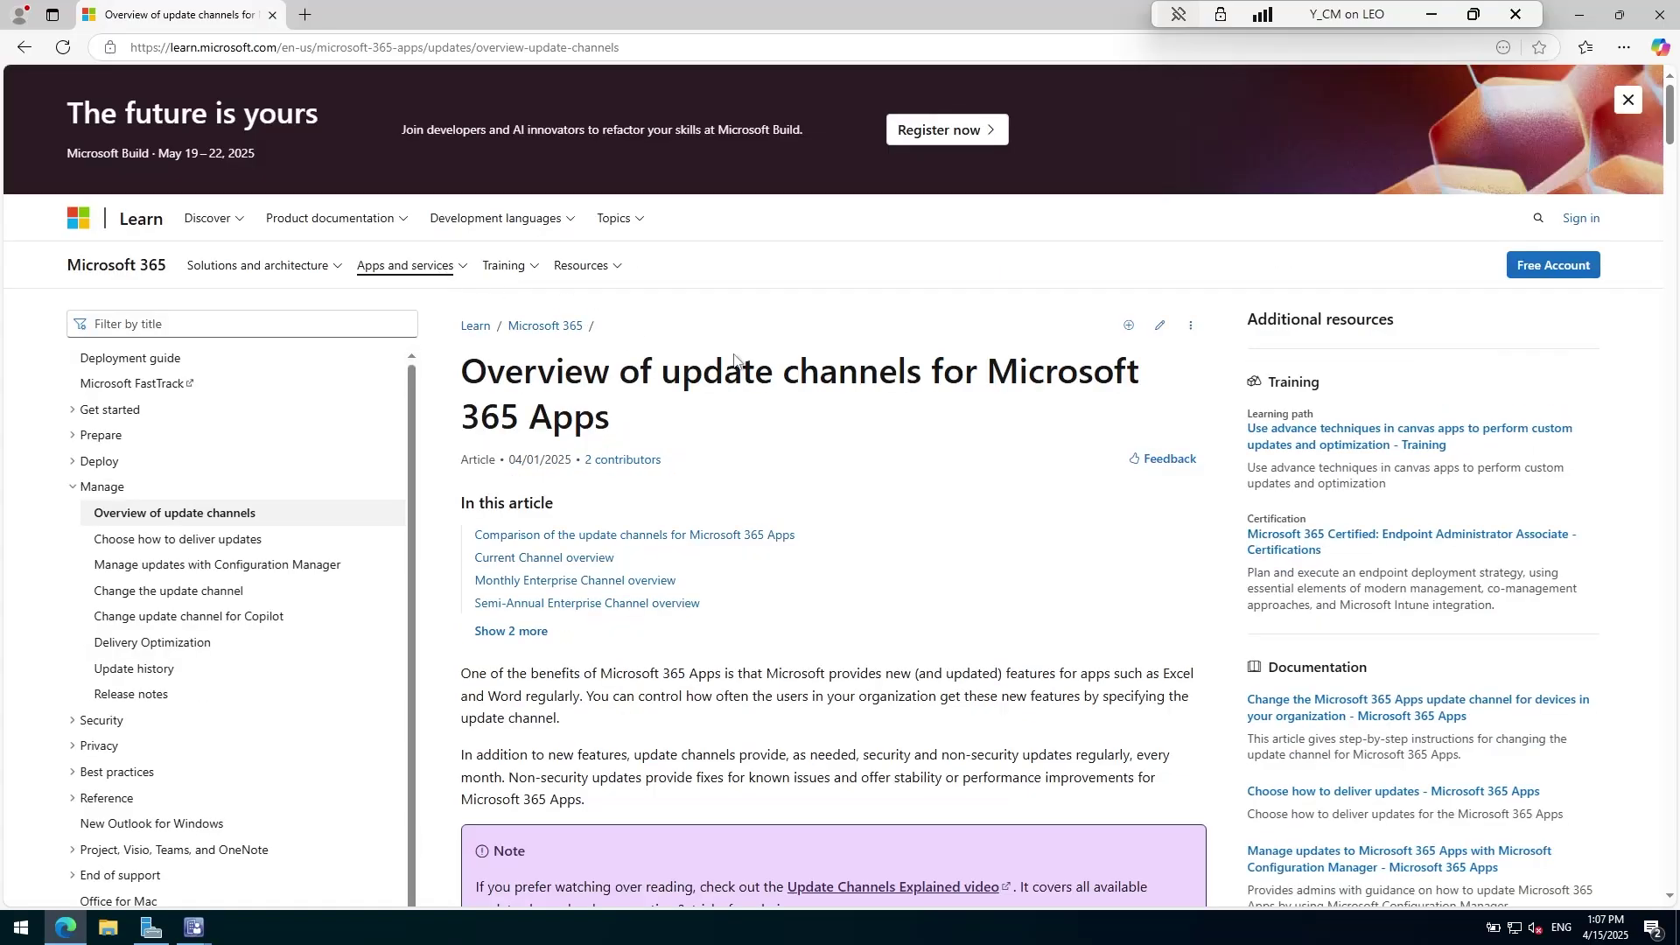
scroll(768, 413, "down", 15)
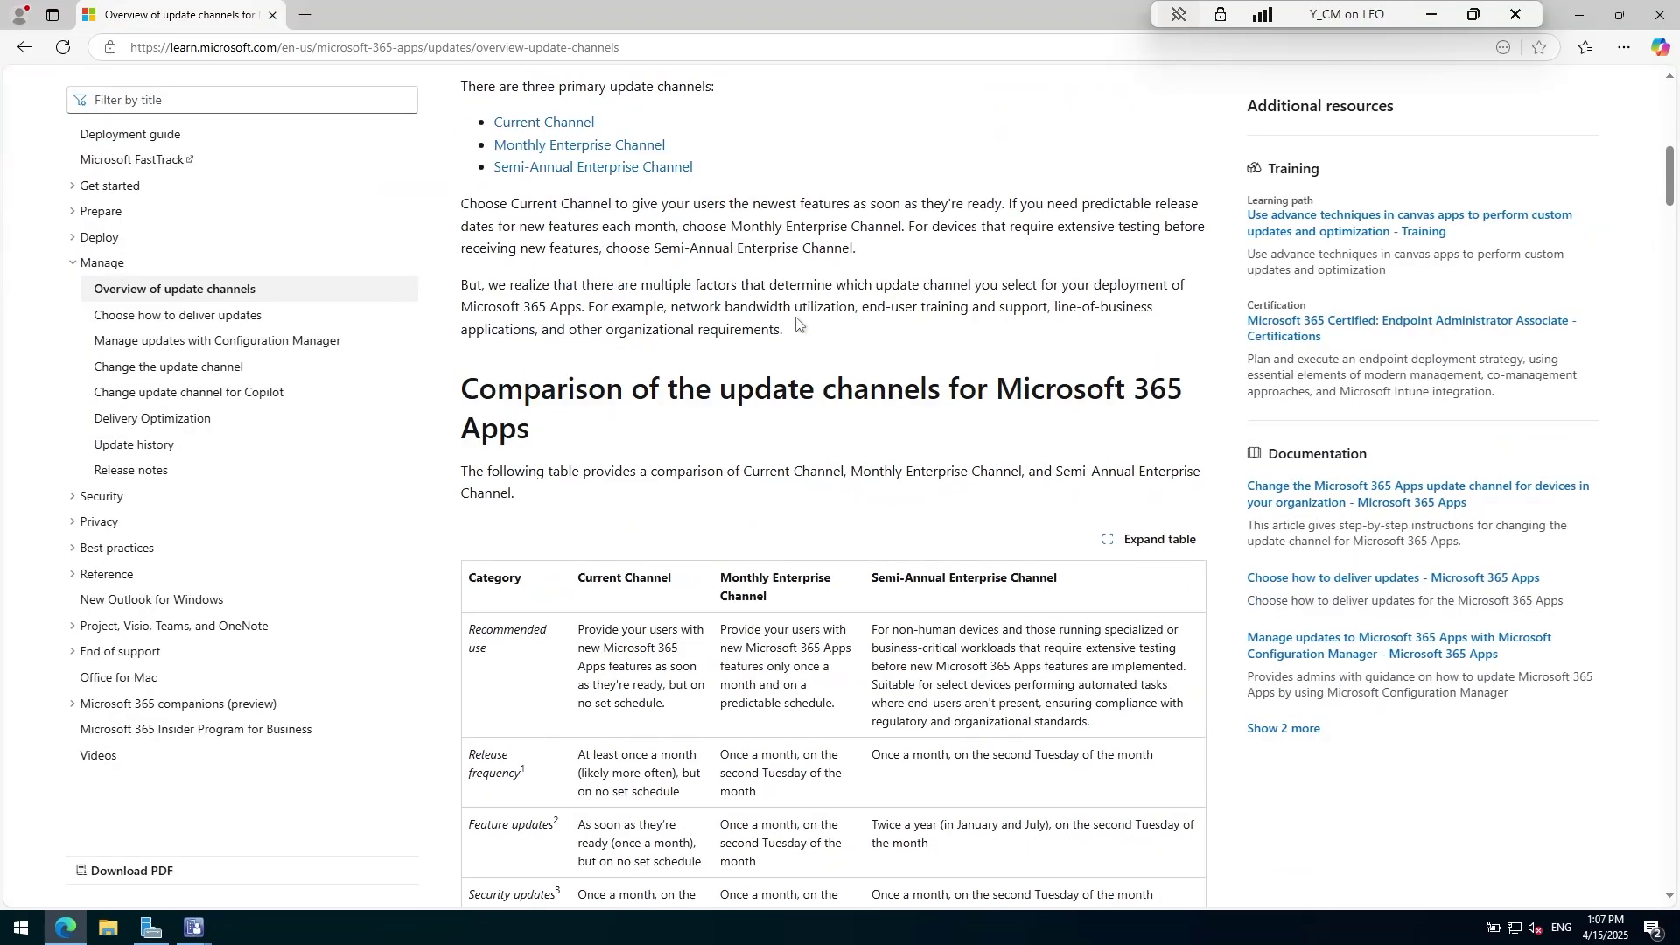
scroll(768, 412, "down", 1)
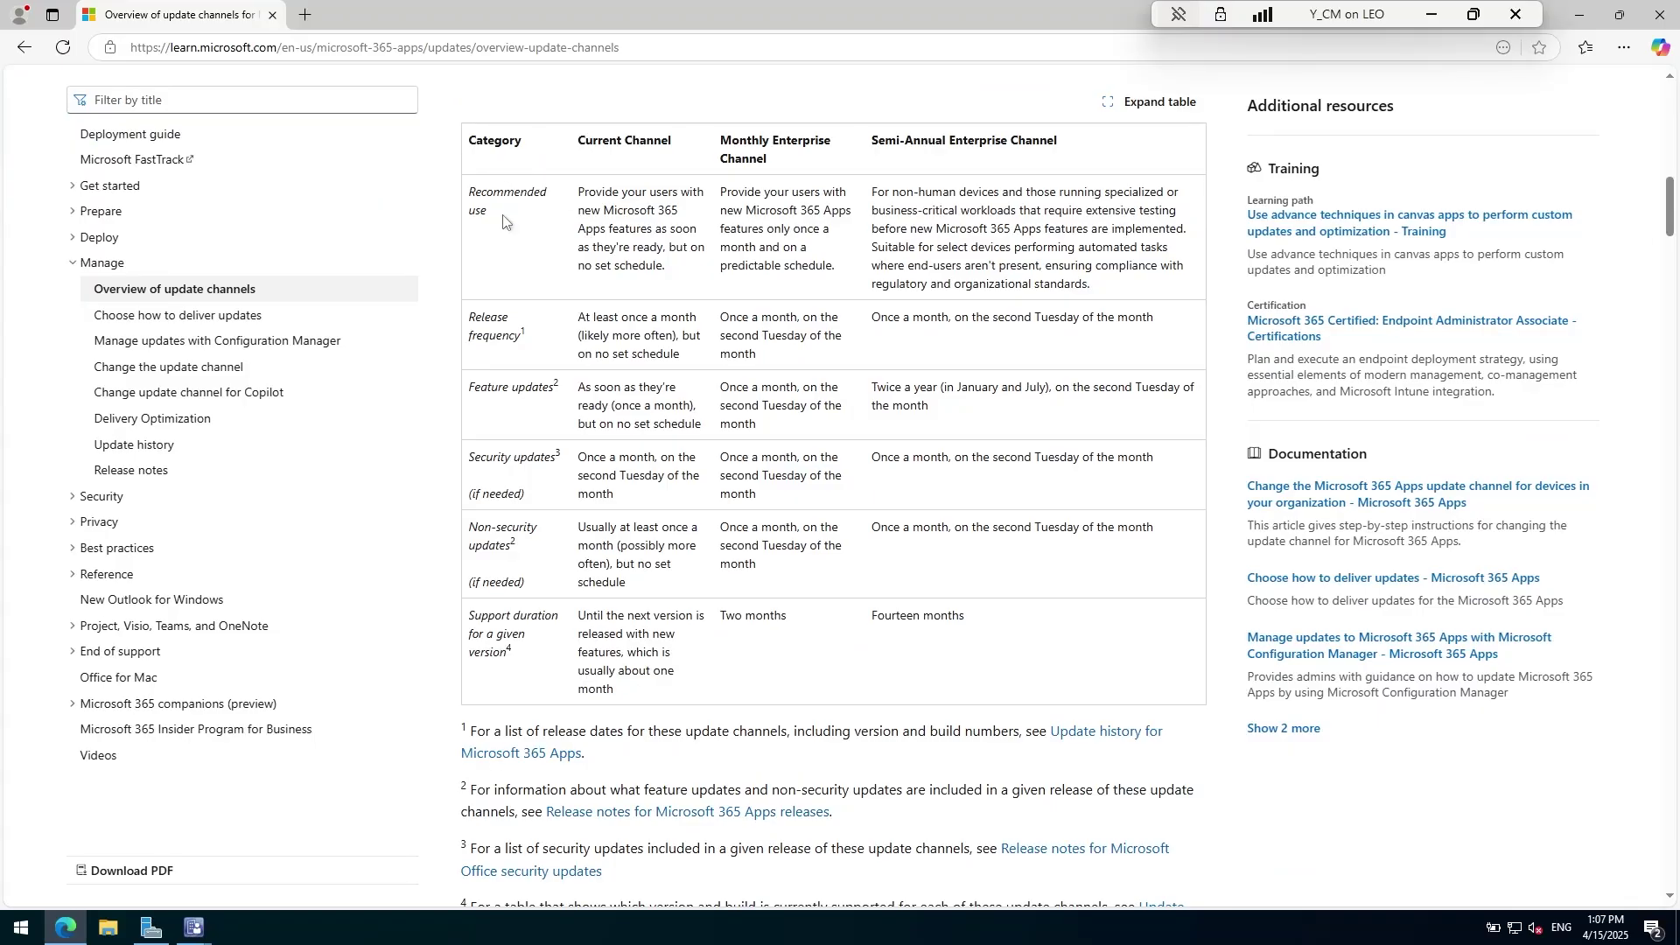
right_click(494, 215)
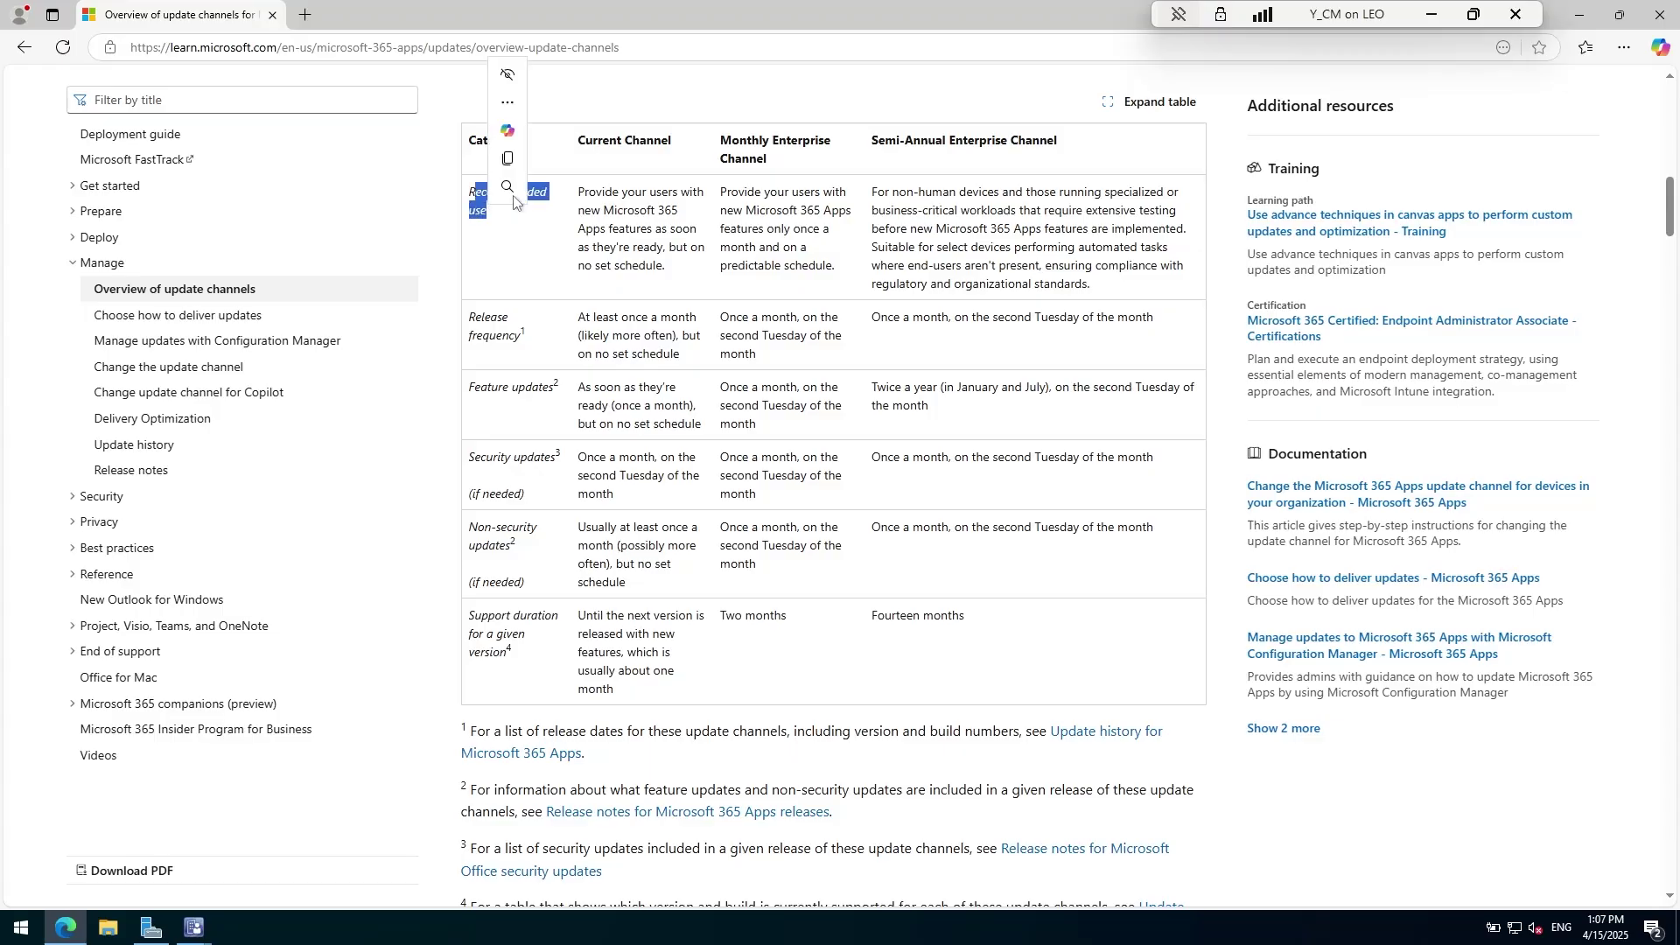
left_click(692, 160)
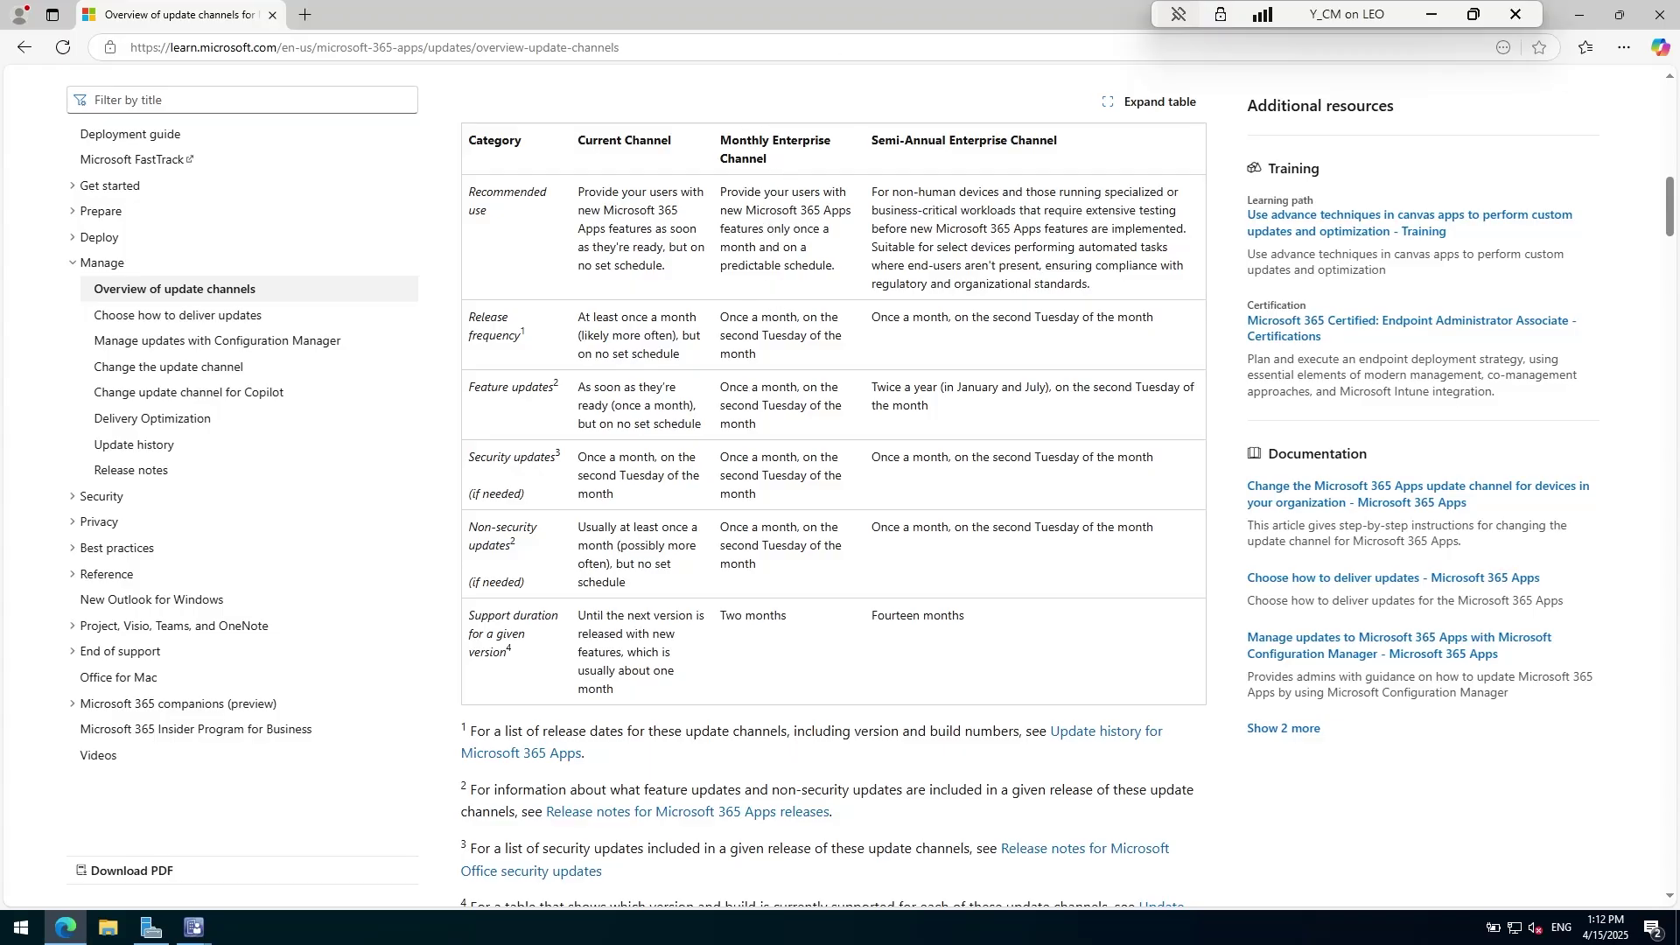
left_click(272, 15)
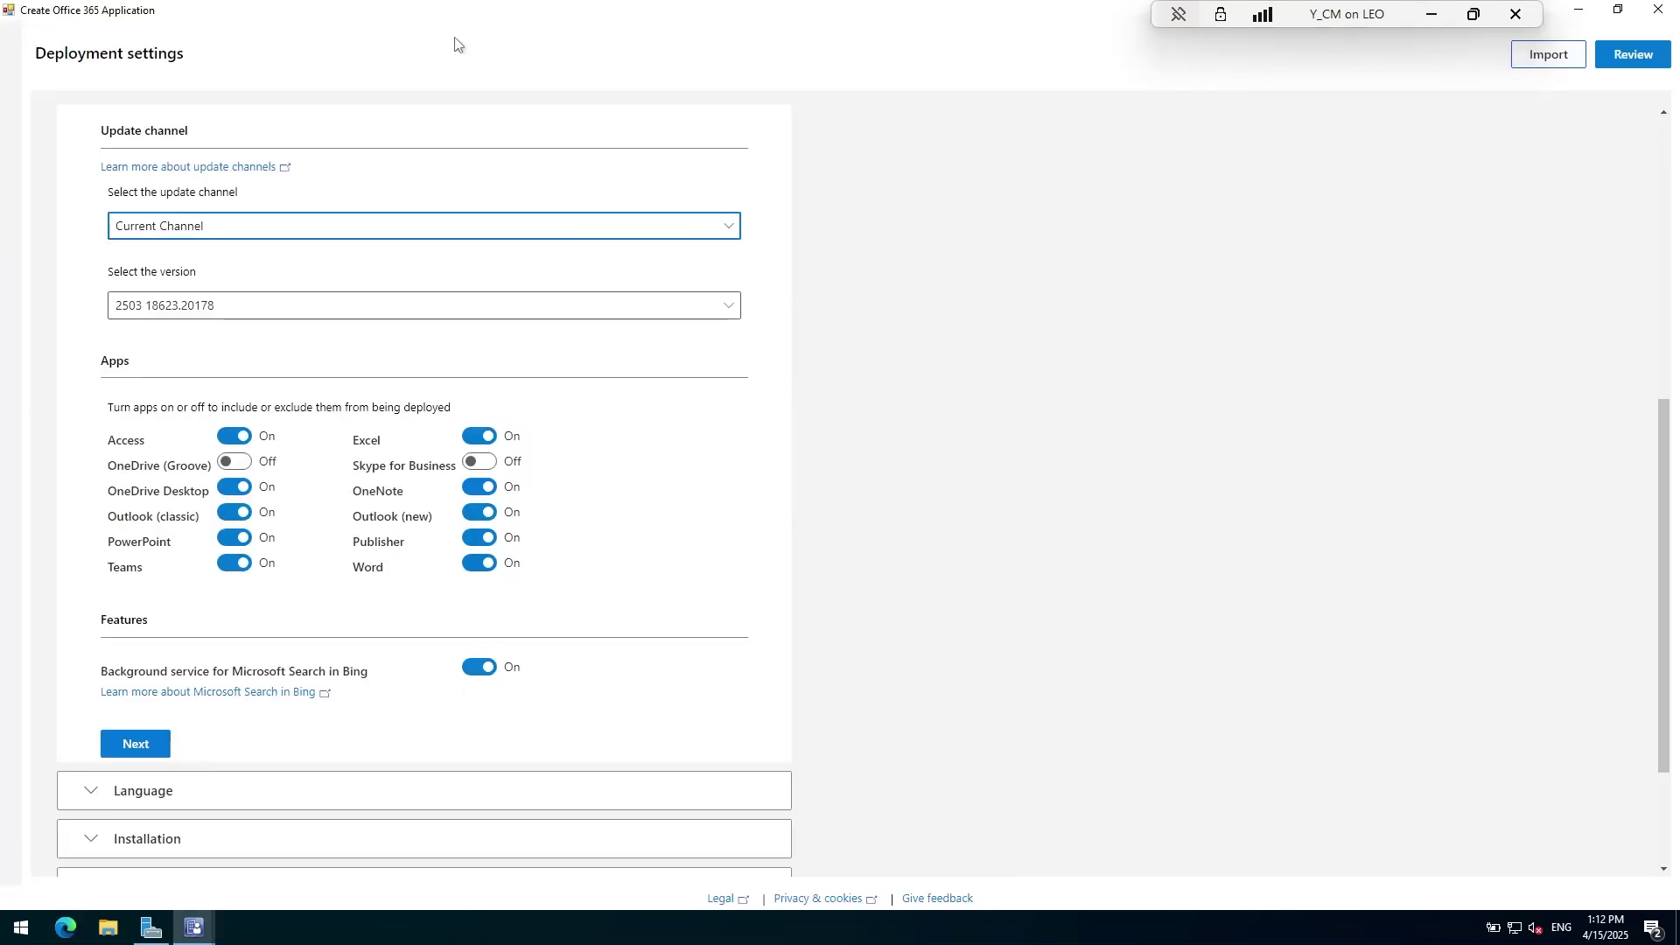
Set the update channel to Monthly Enterprise Channel and select version 2501 18429.20200
left_click(147, 229)
left_click(217, 320)
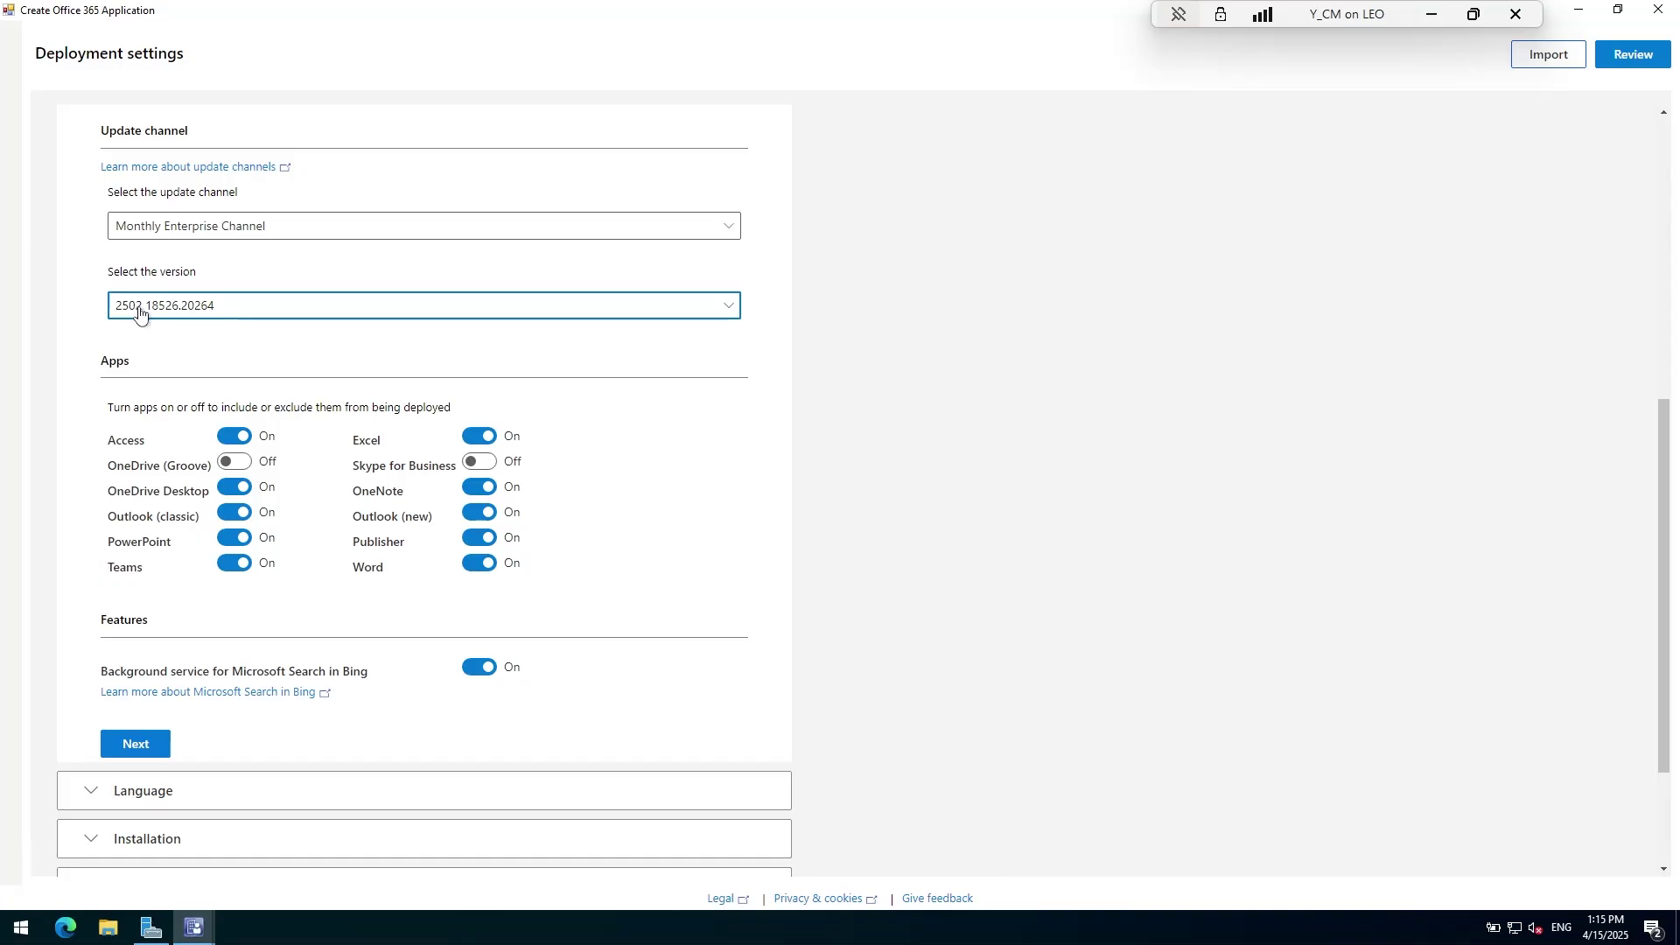
left_click(246, 317)
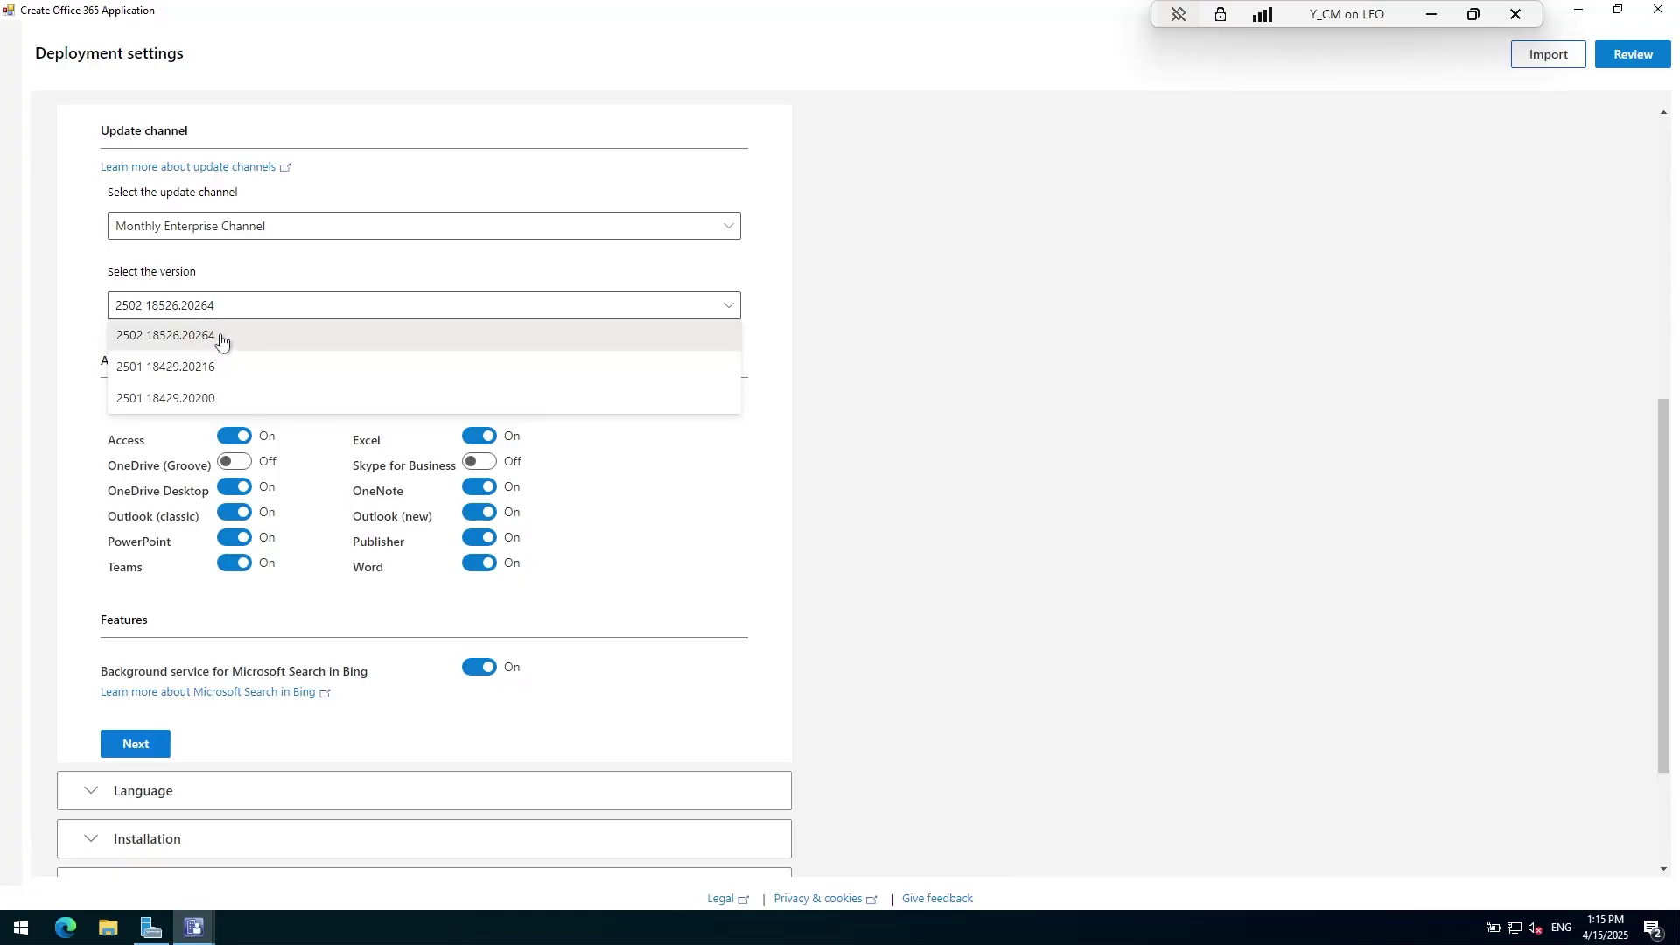
left_click(208, 401)
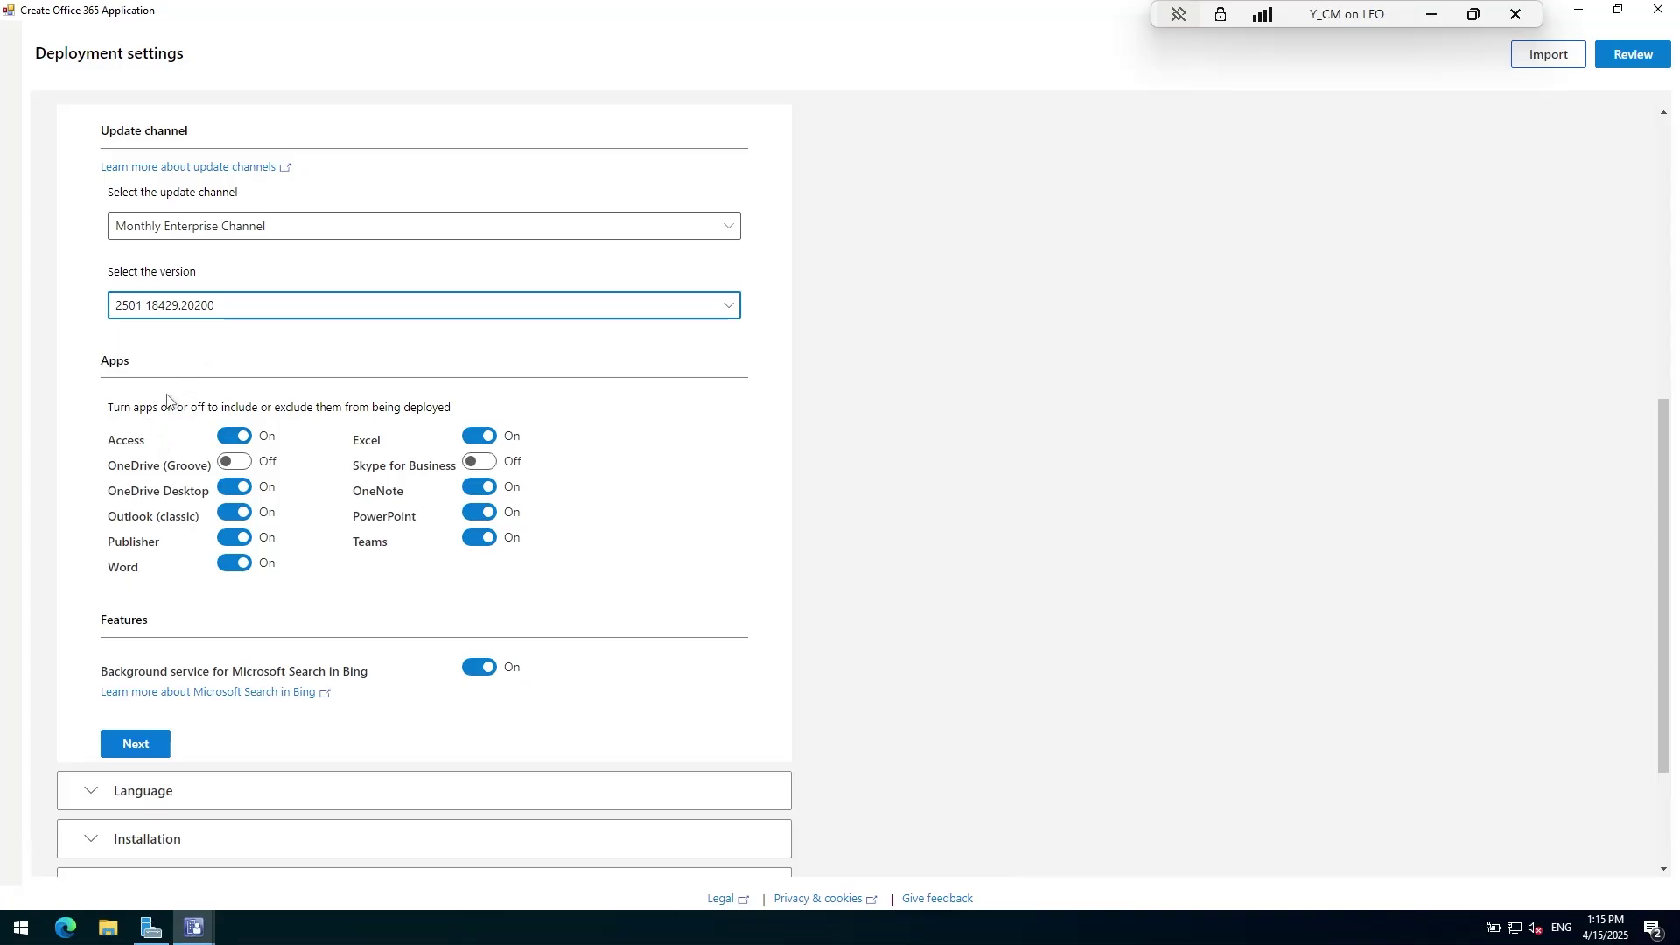
Exclude Access, Outlook (classic) and Publisher from the apps included in the deployment
scroll(172, 401, "down", 2)
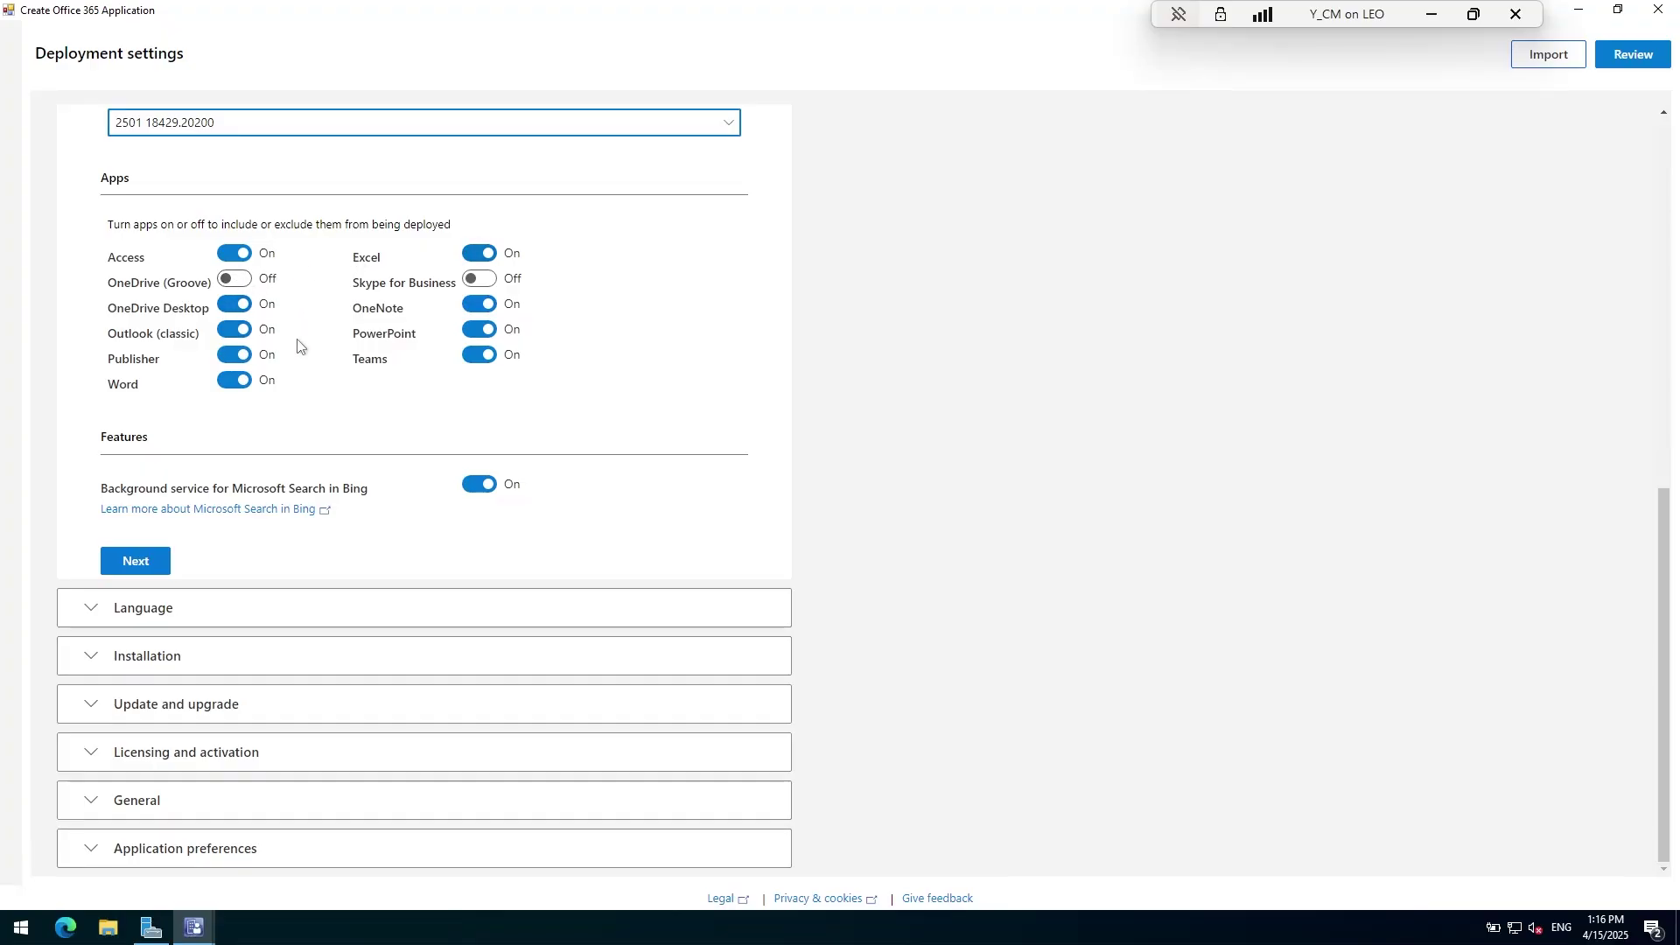
left_click(233, 255)
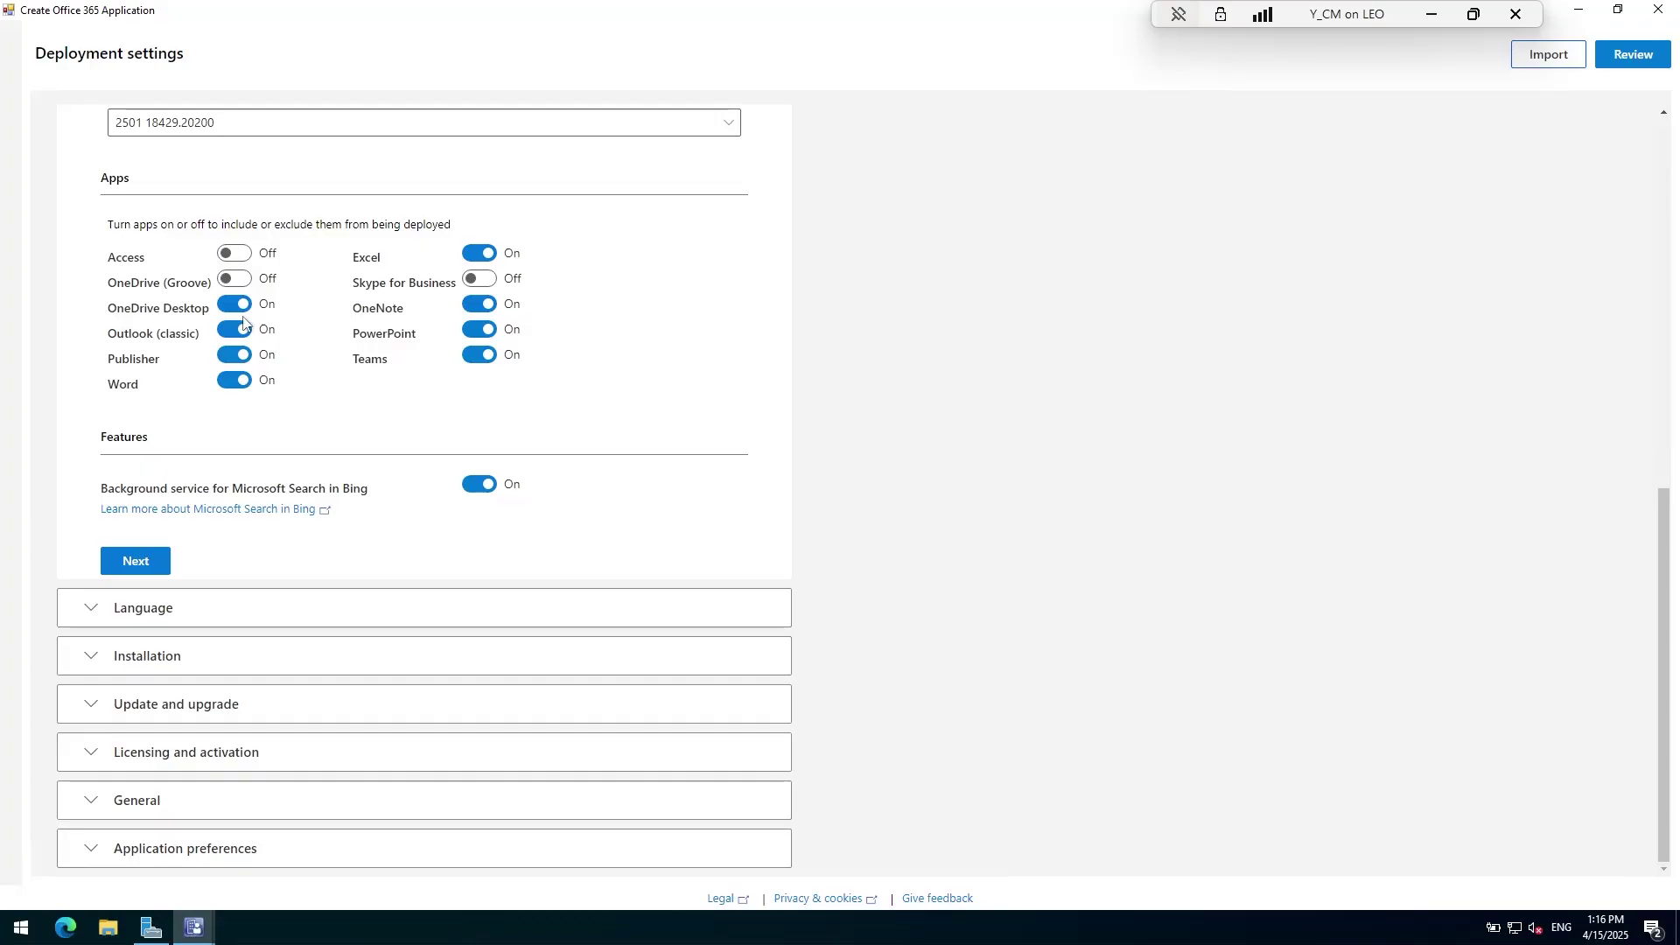
left_click(230, 335)
scroll(311, 378, "up", 9)
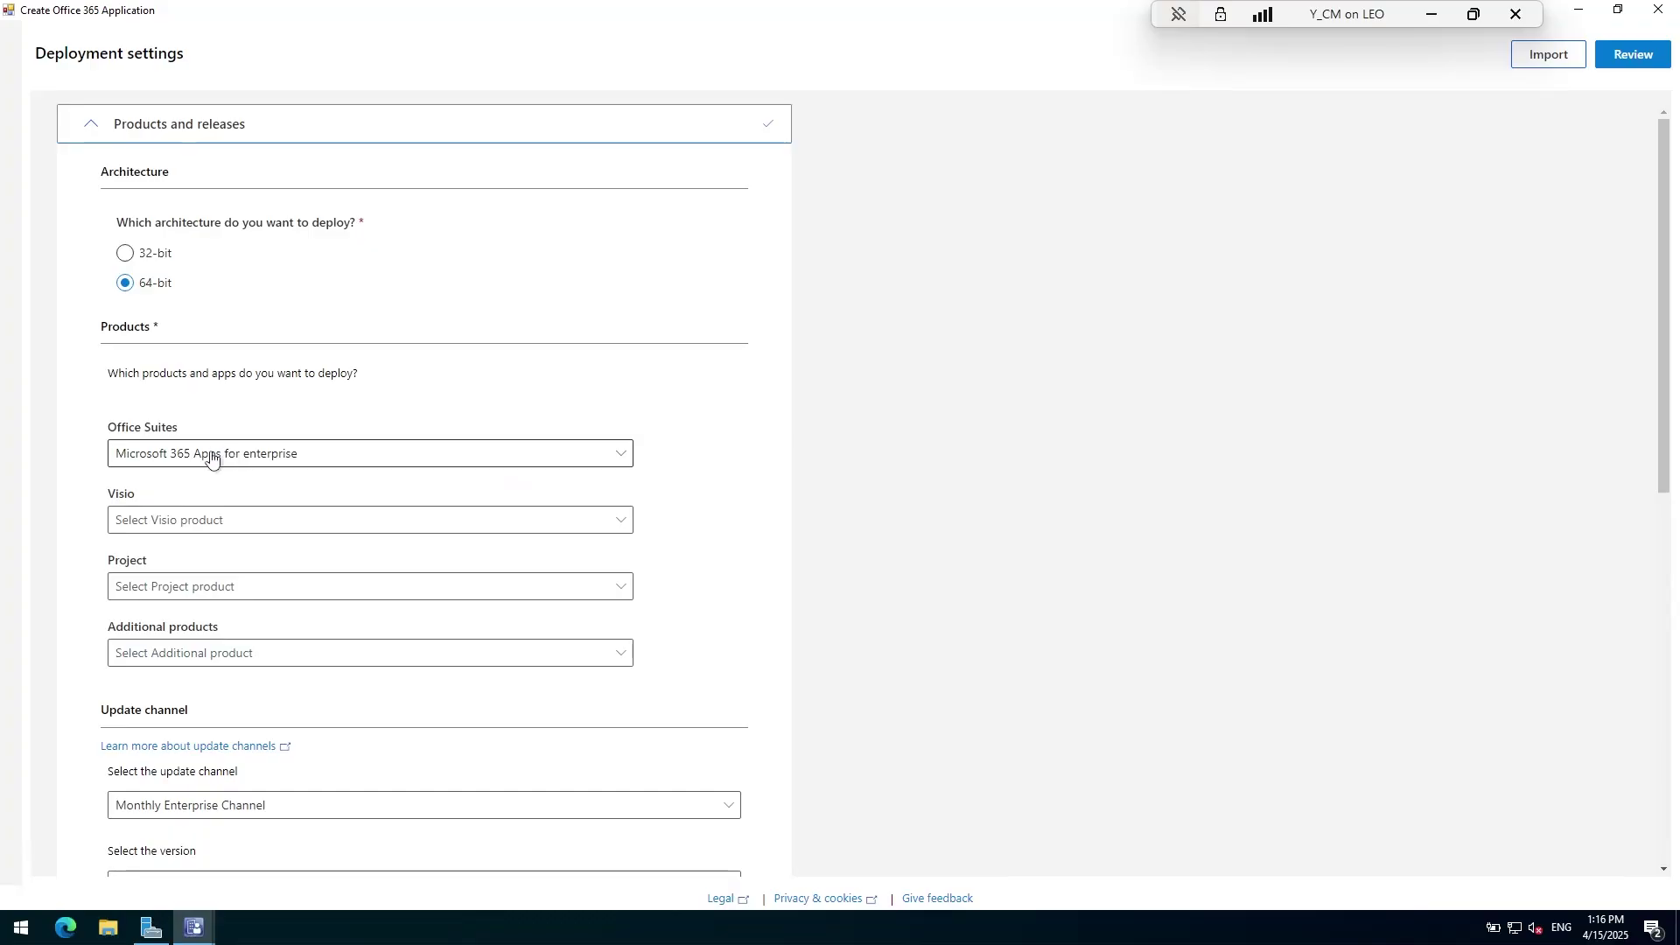
scroll(185, 425, "down", 9)
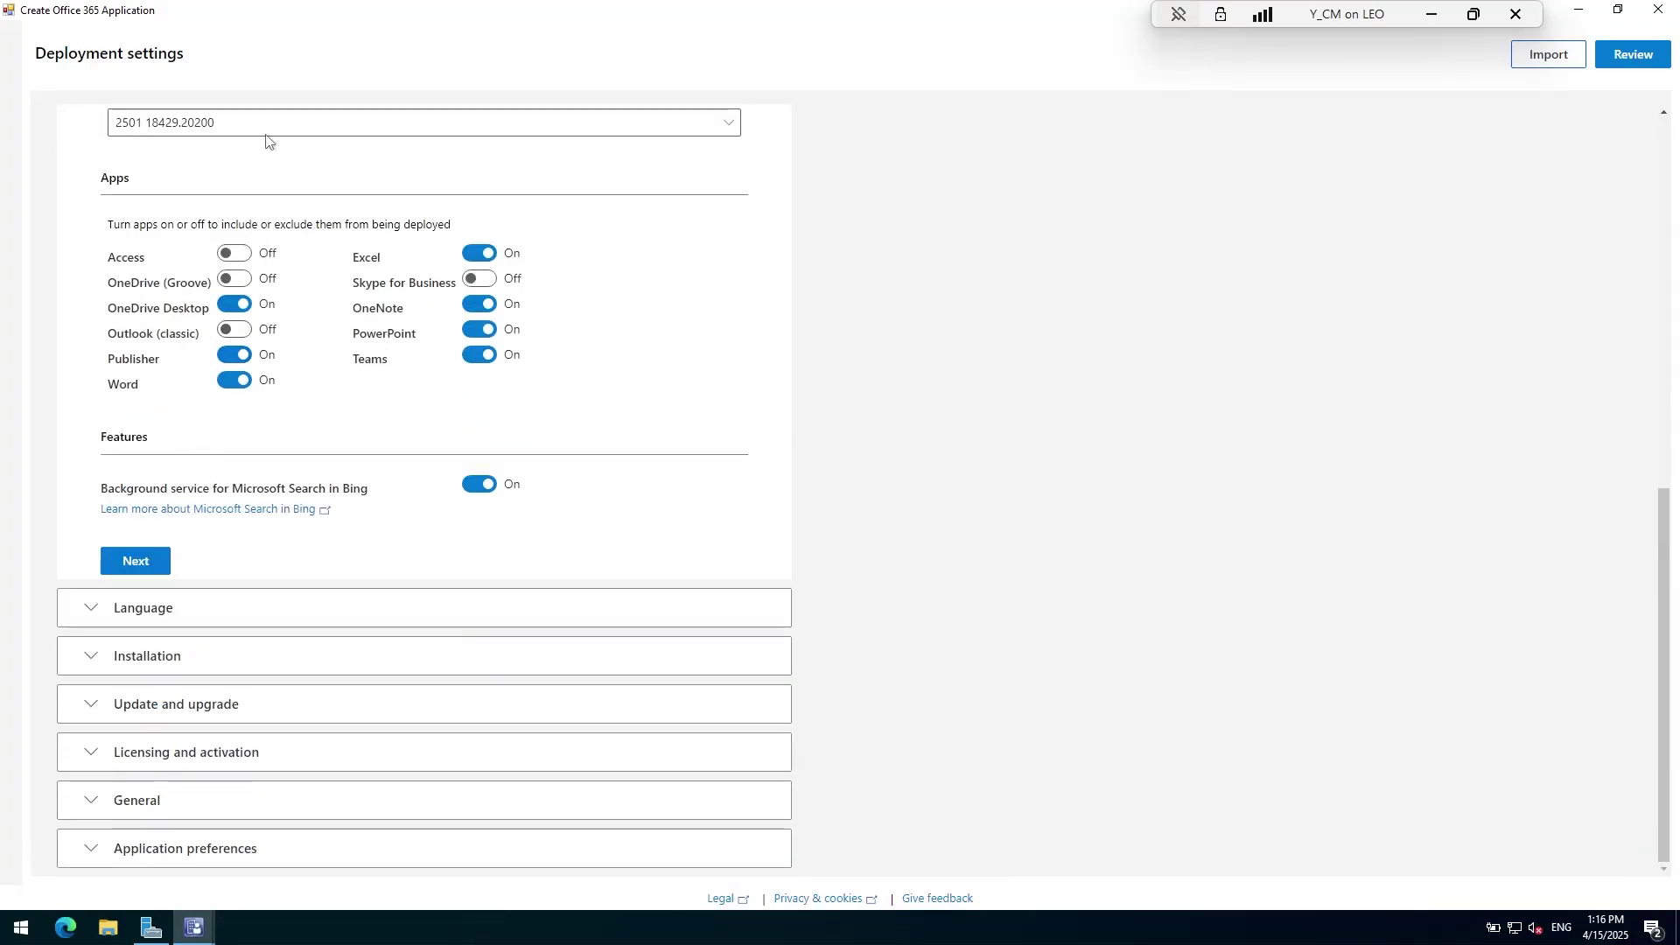
scroll(280, 144, "up", 9)
scroll(254, 297, "down", 9)
left_click(232, 355)
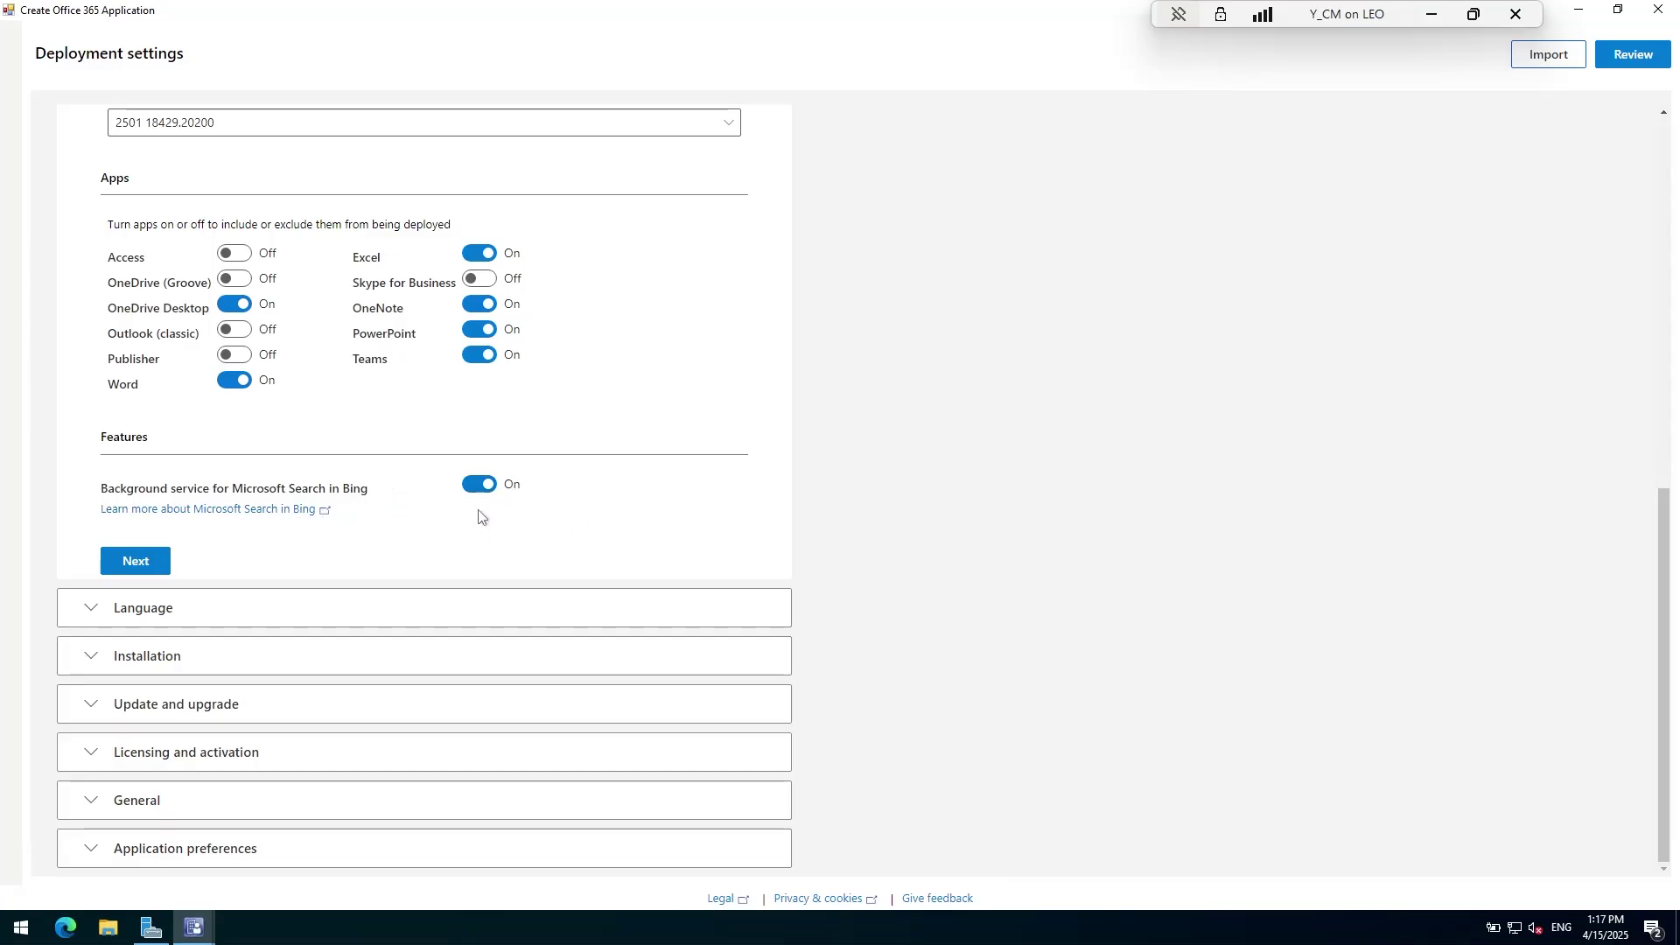
Continue to the Language settings and set the primary language to English (United States)
left_click(129, 563)
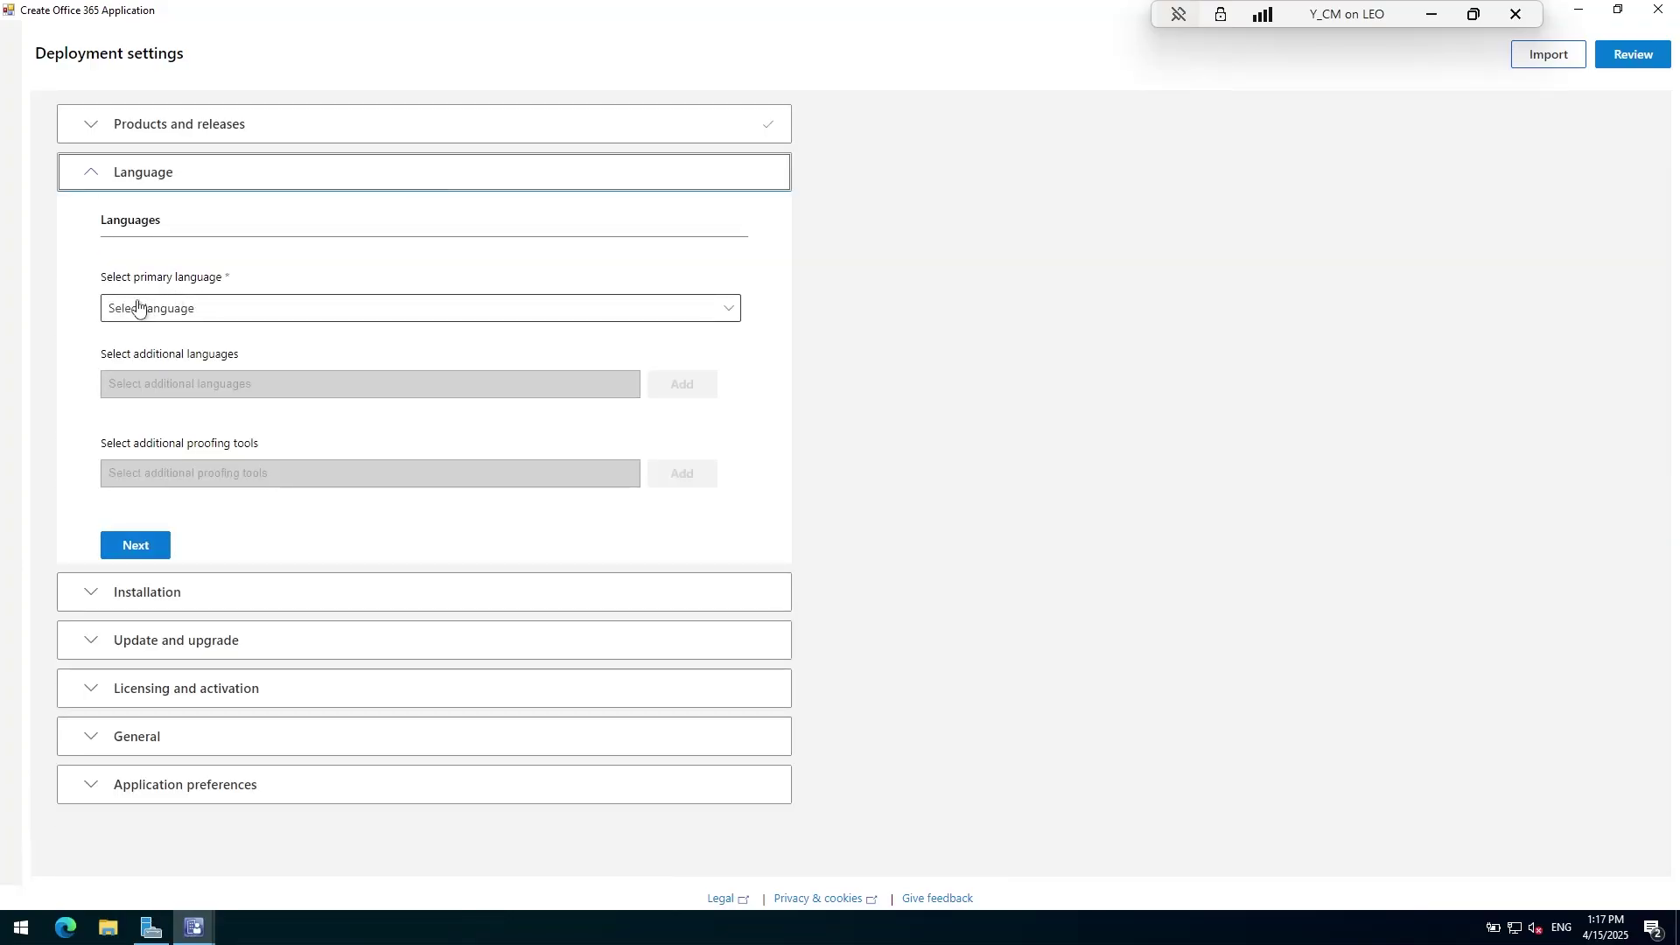
left_click(225, 317)
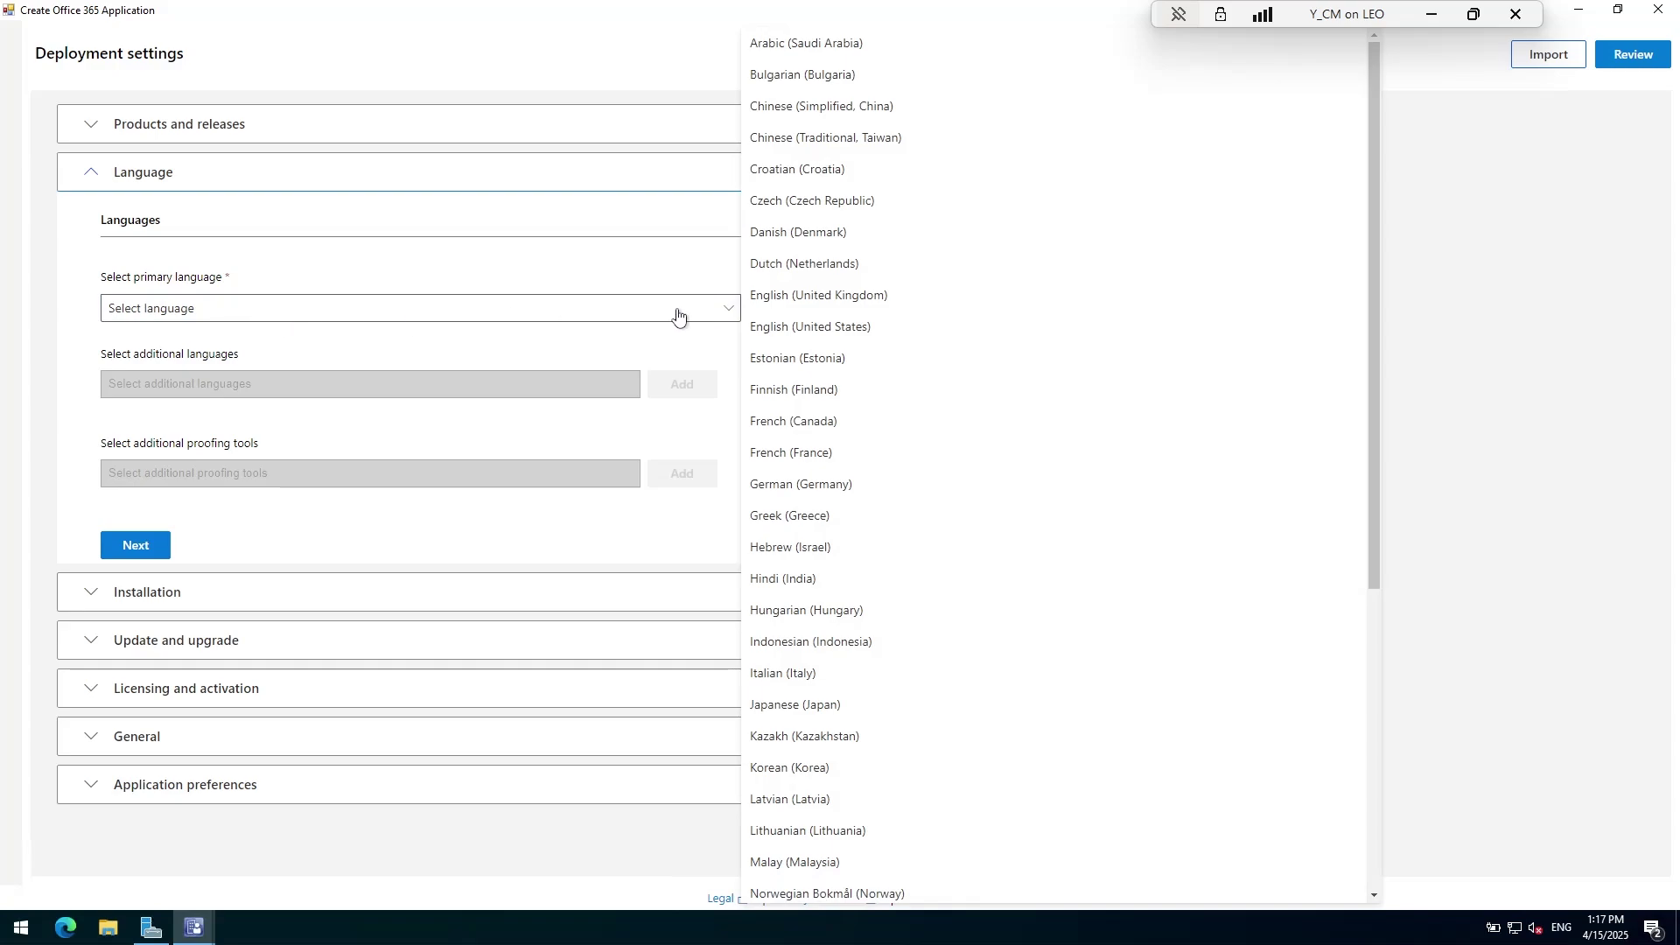
left_click(798, 338)
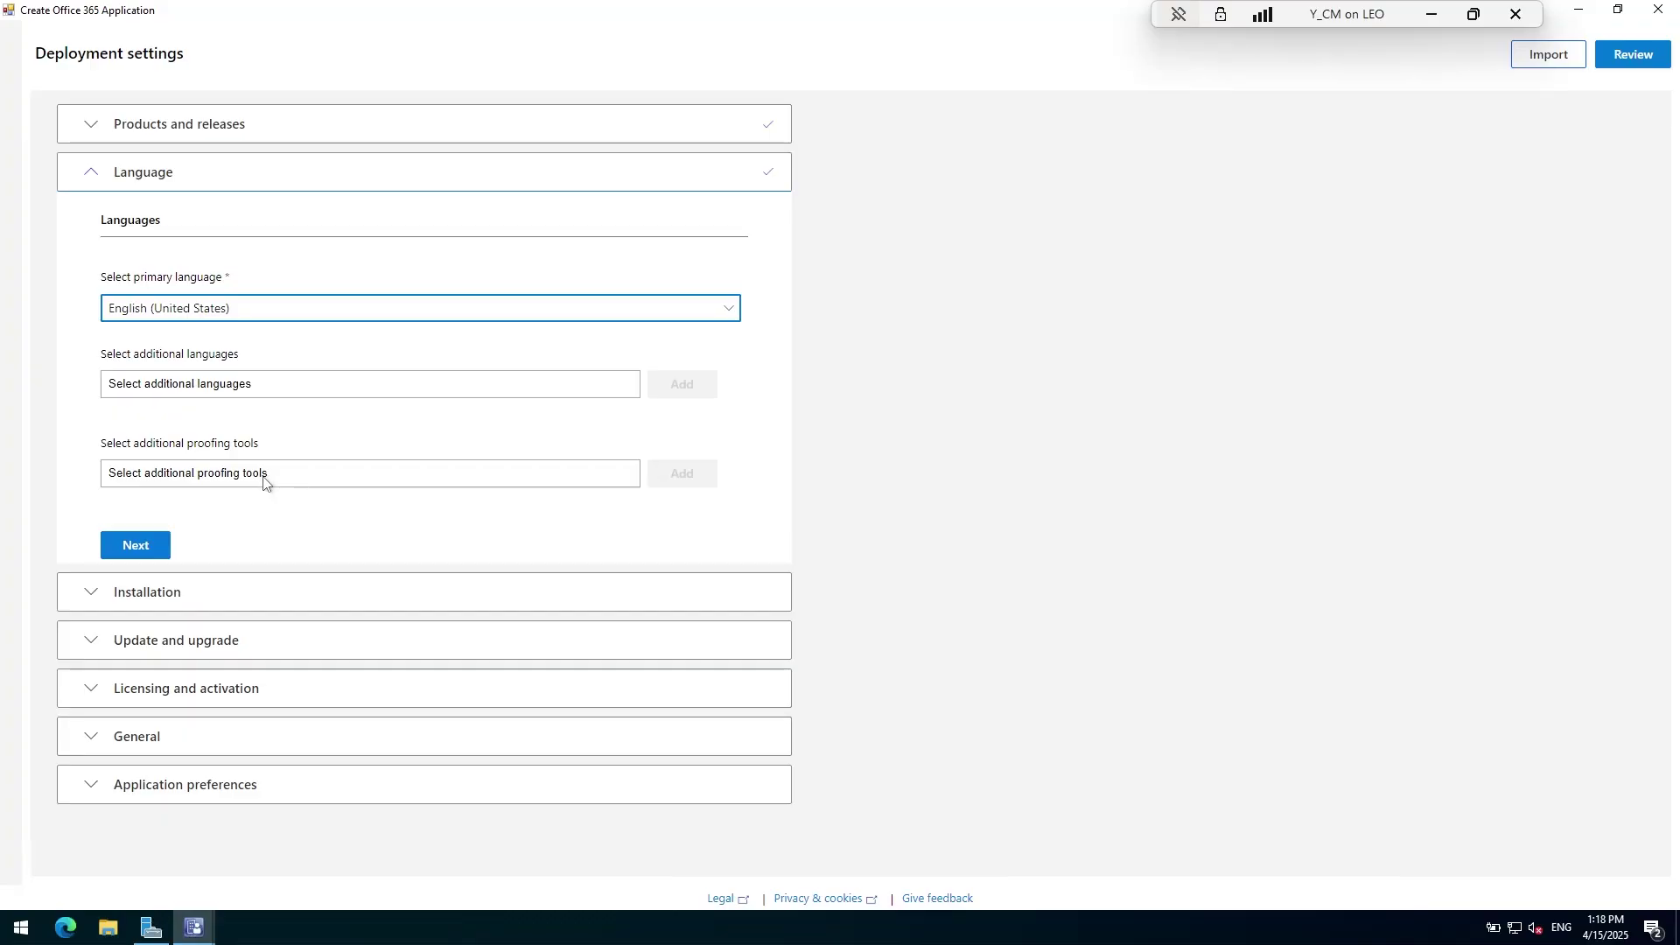
Select English (United States) and English (United Kingdom) as additional proofing tools
left_click(347, 482)
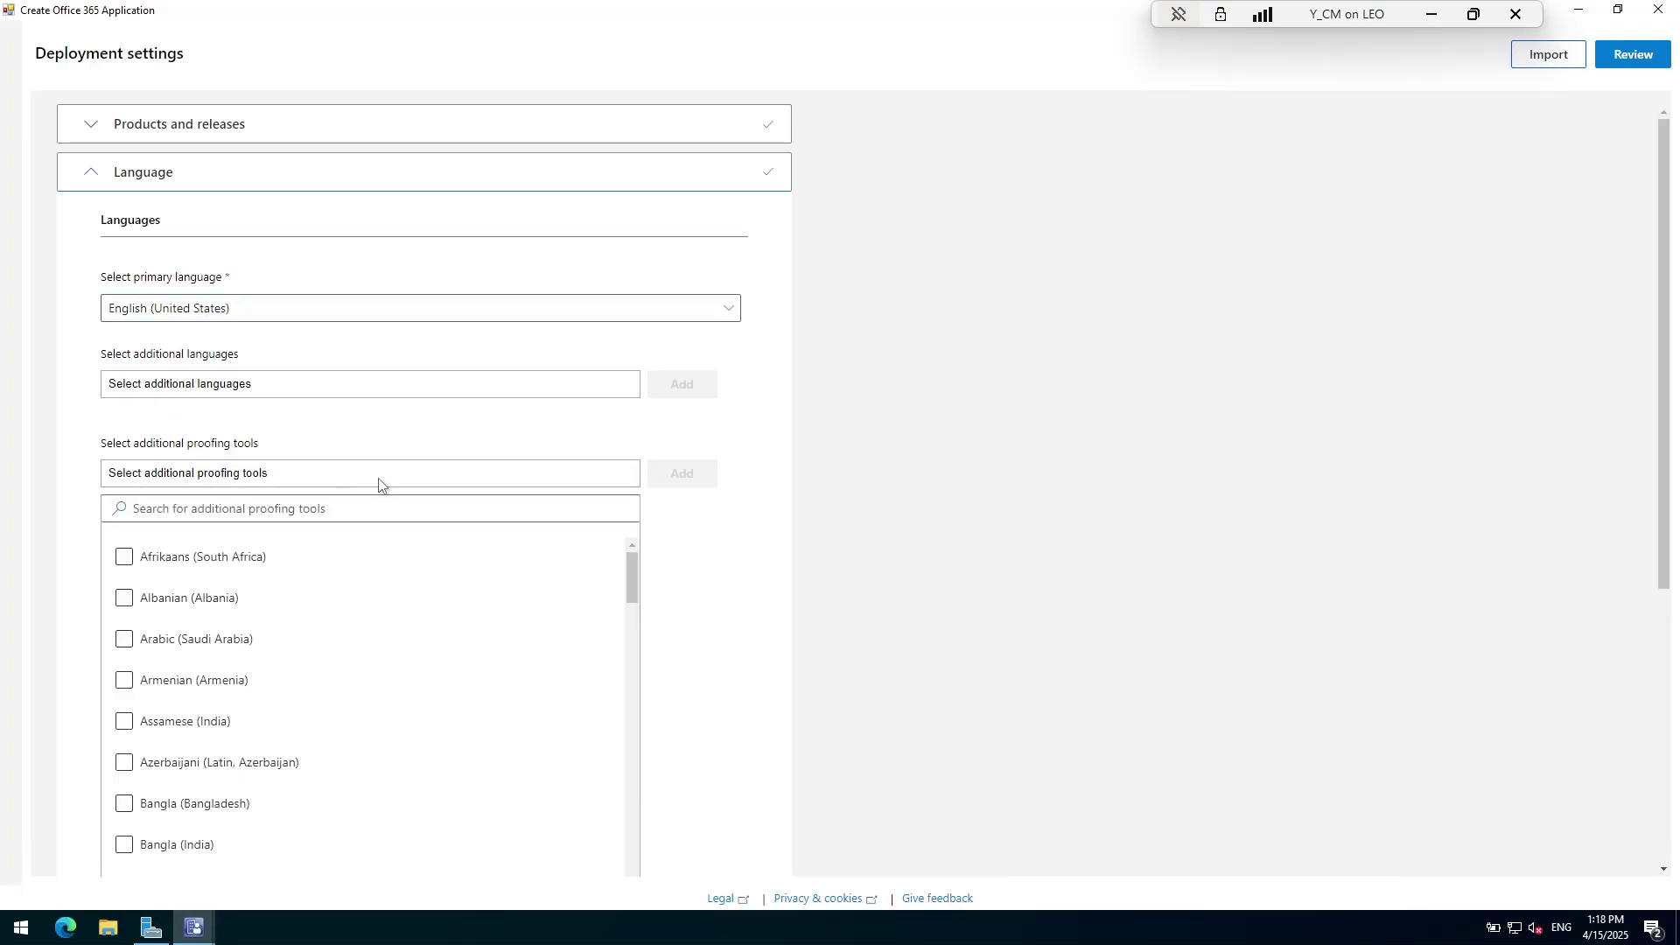
scroll(350, 455, "down", 5)
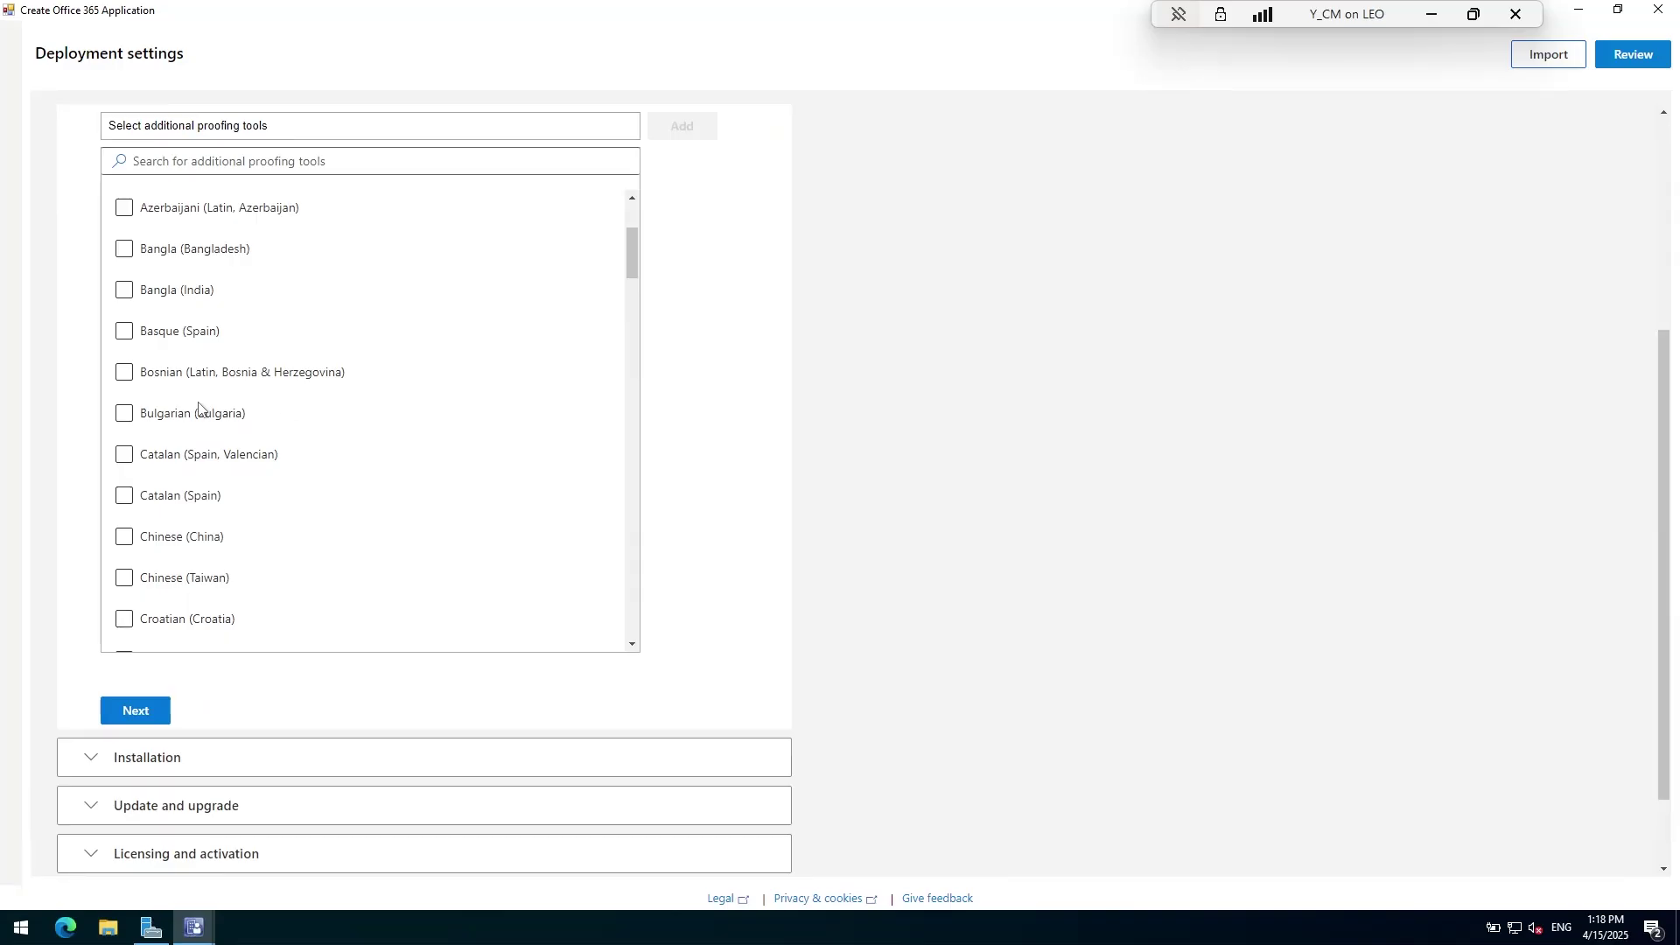
scroll(188, 394, "down", 5)
left_click(124, 409)
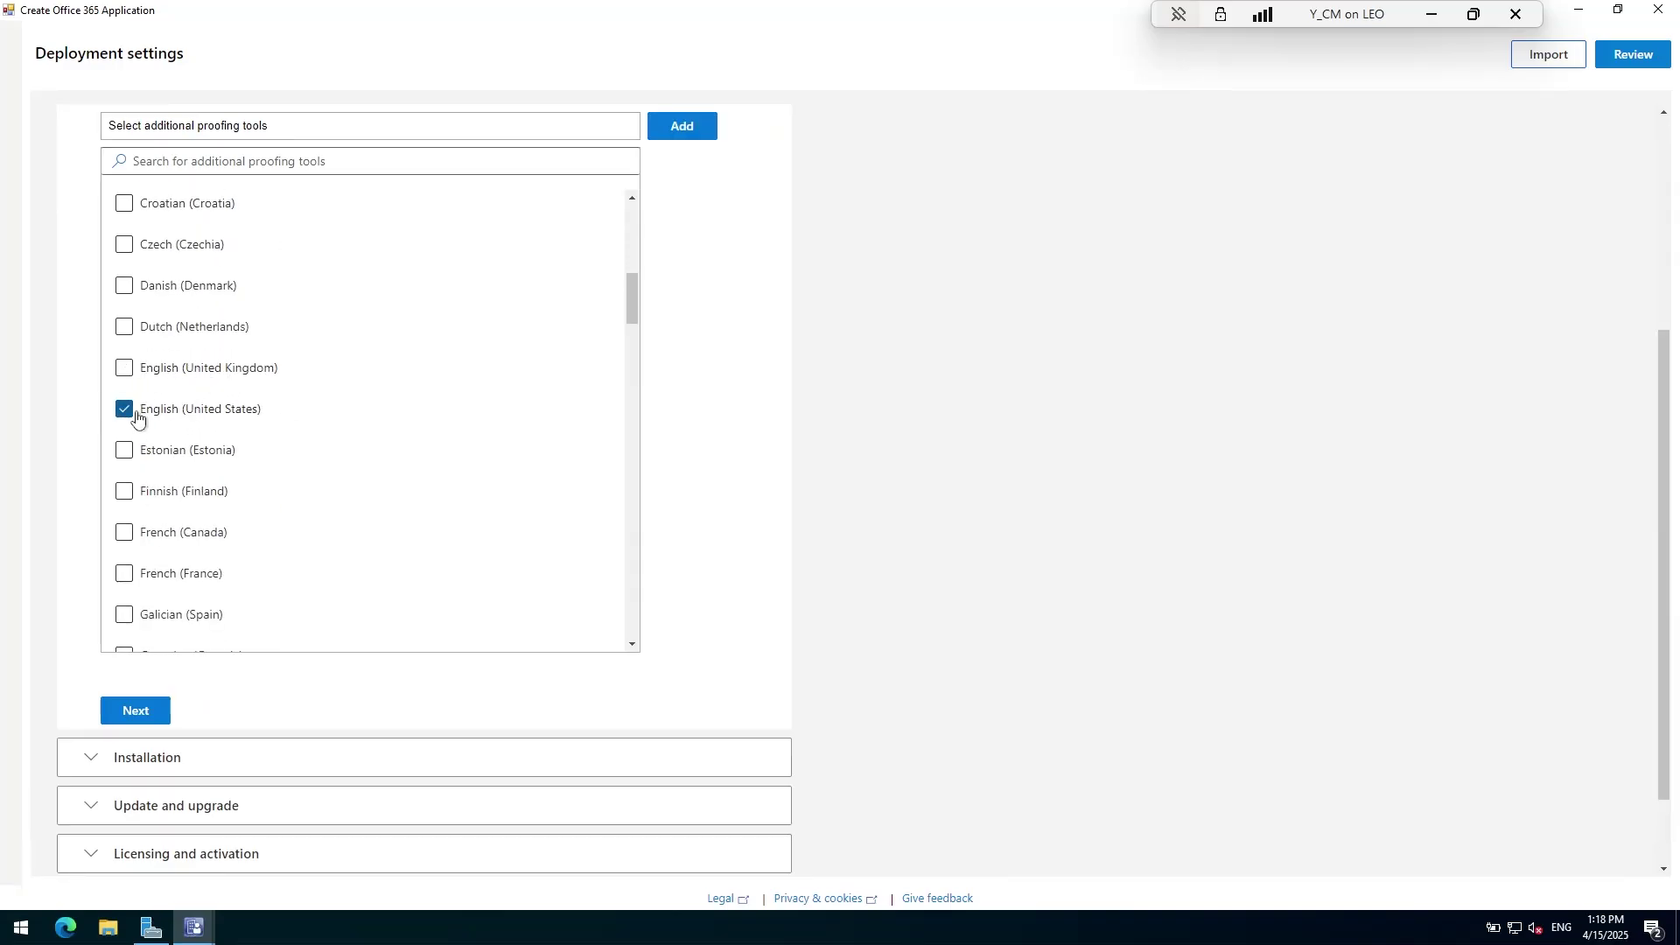
left_click(124, 368)
Look through the remaining languages offered as additional proofing tools
scroll(237, 385, "down", 1)
scroll(238, 385, "down", 10)
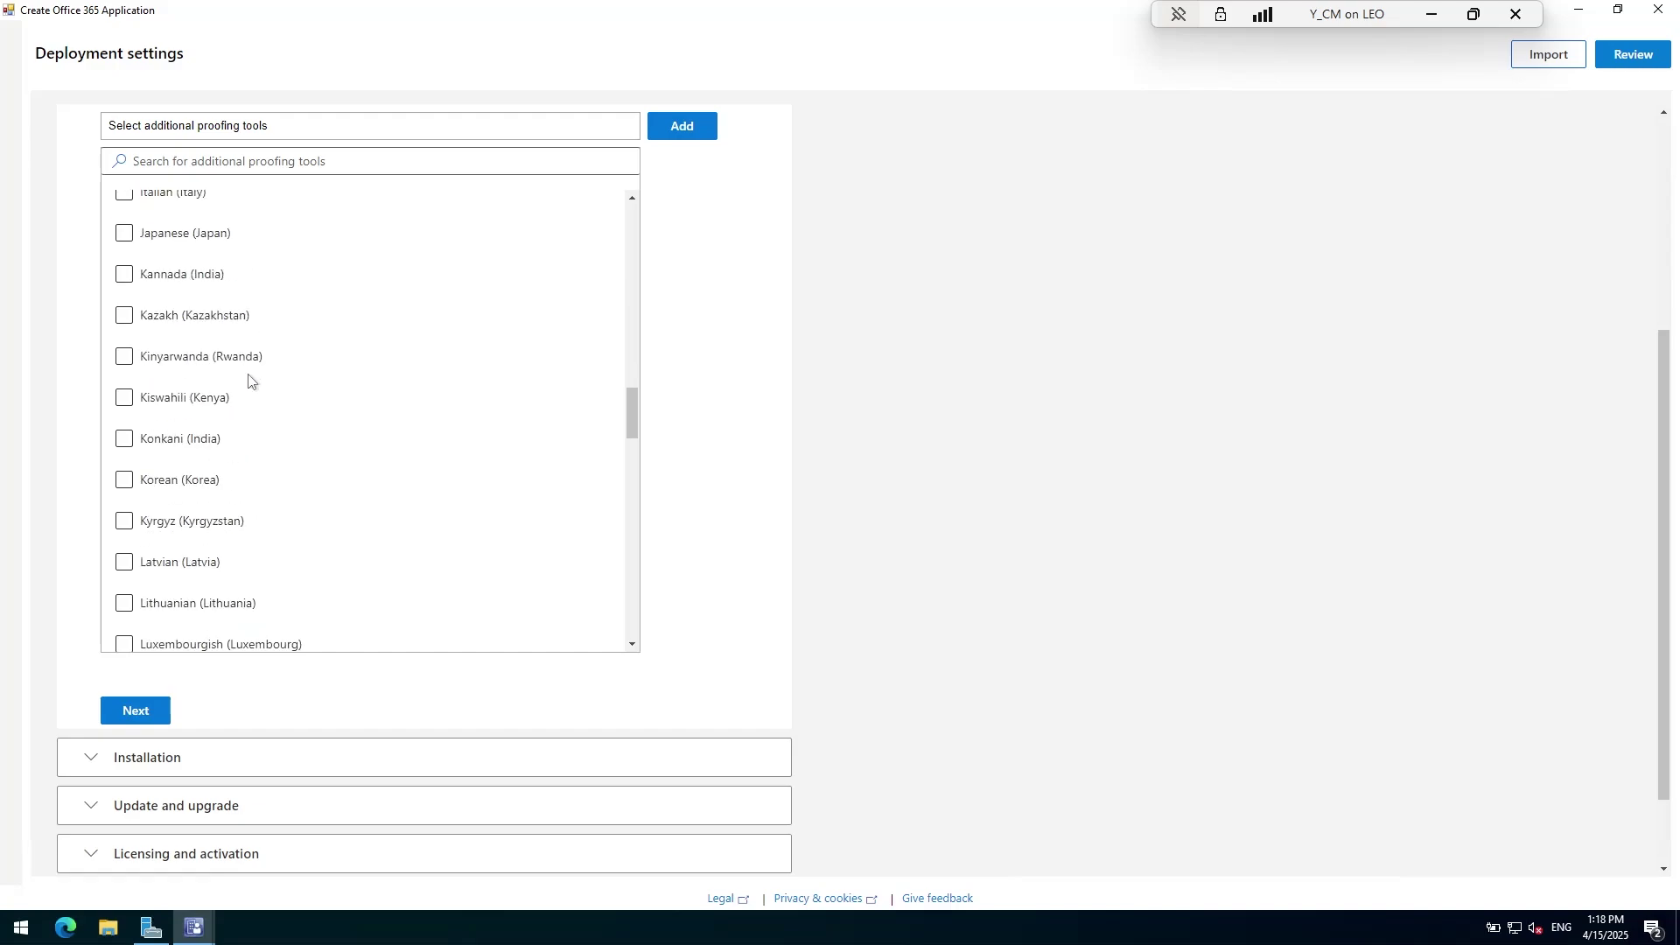
scroll(251, 380, "down", 6)
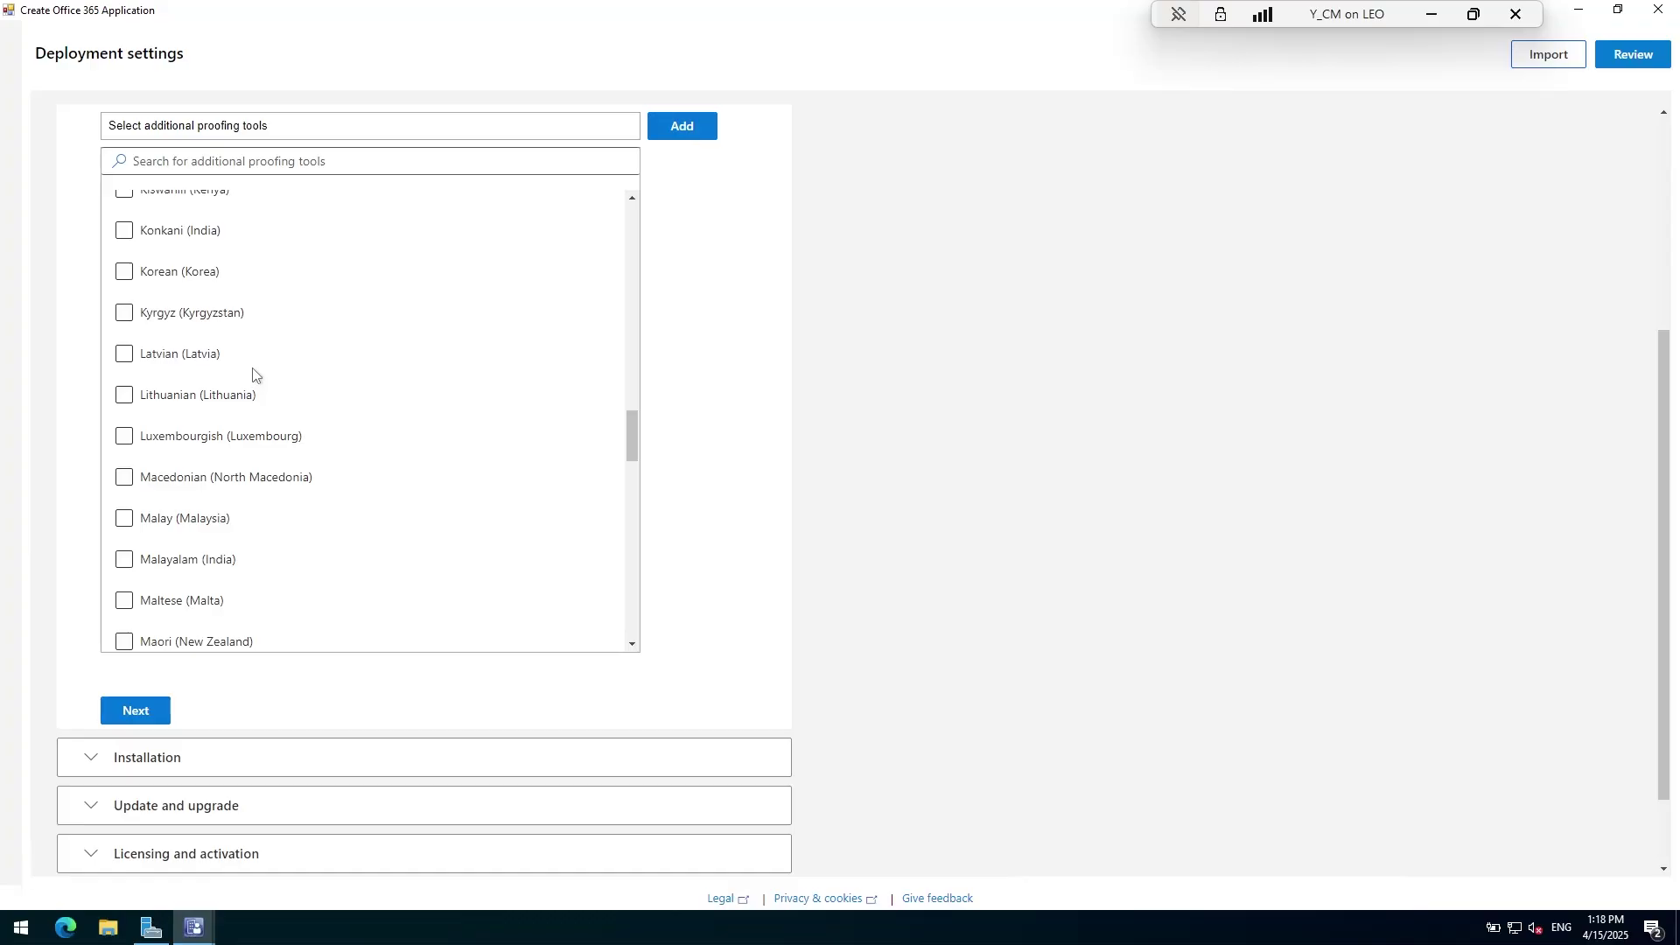
scroll(253, 374, "down", 20)
left_click(224, 503)
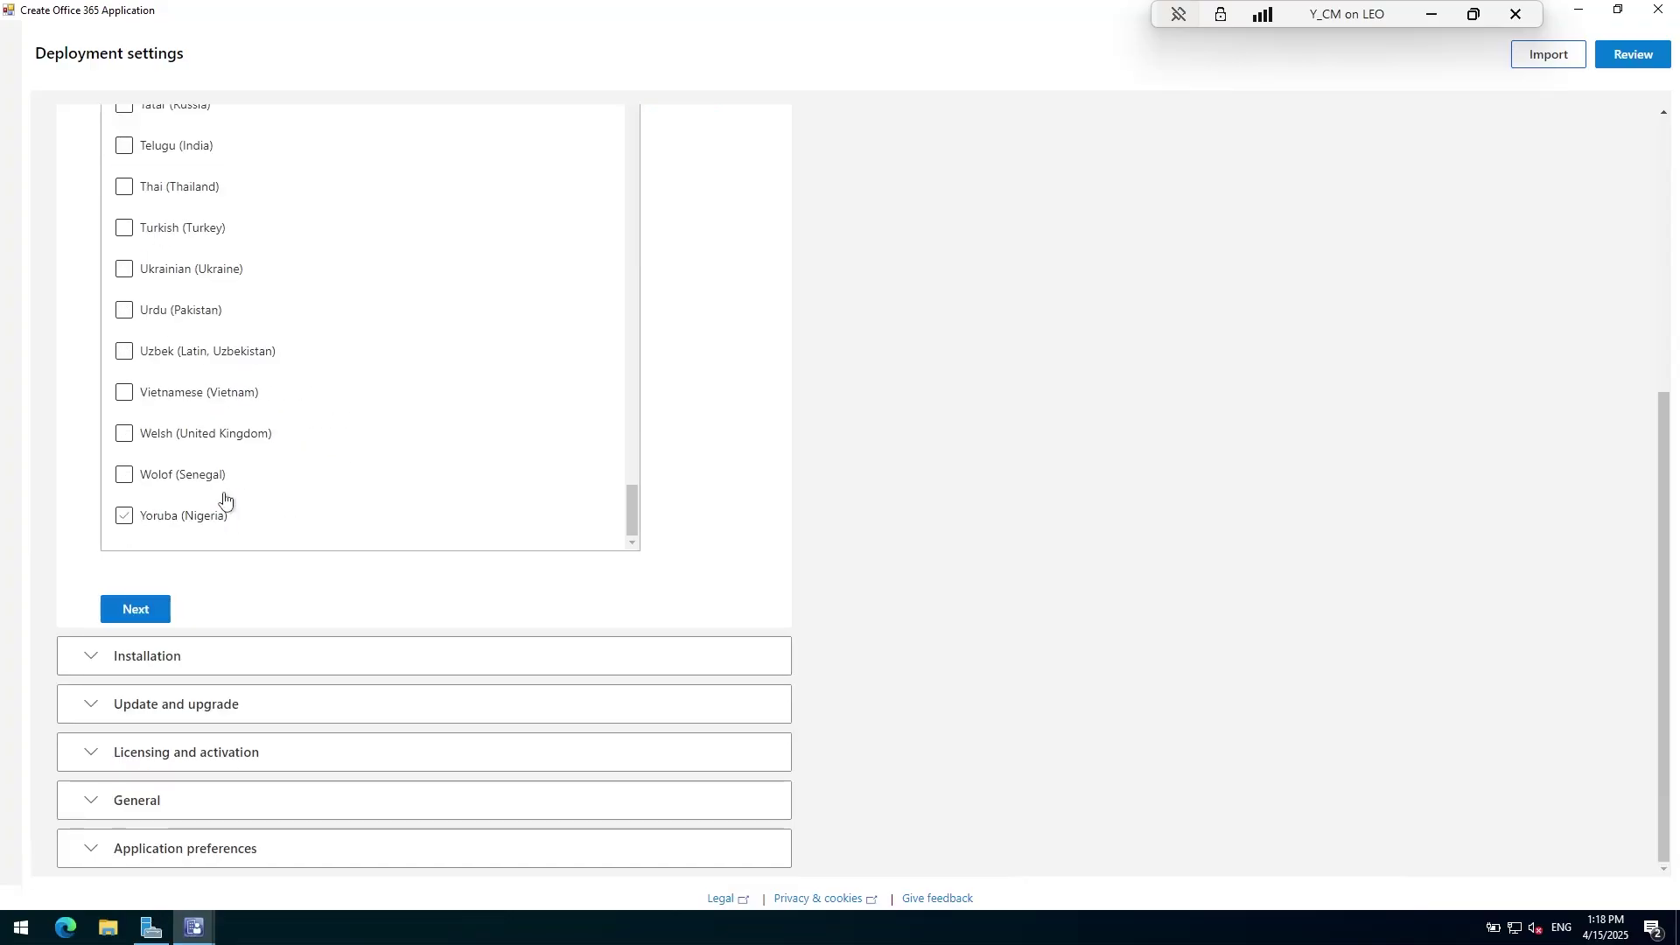
scroll(229, 394, "up", 20)
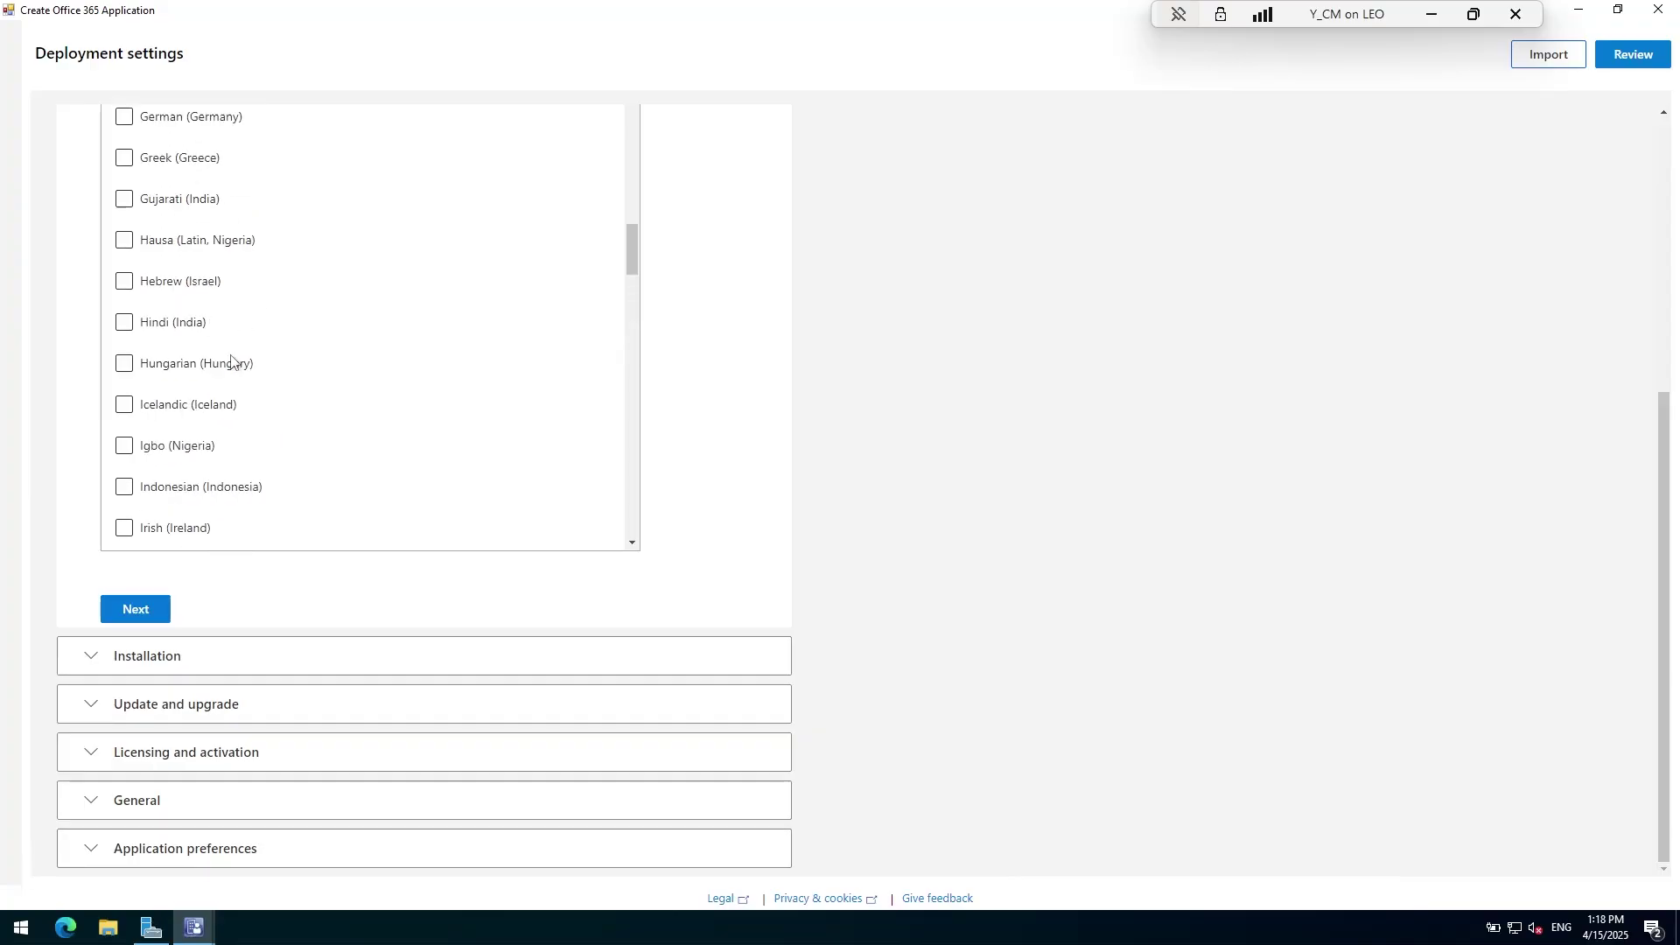
scroll(231, 350, "up", 3)
scroll(262, 307, "up", 3)
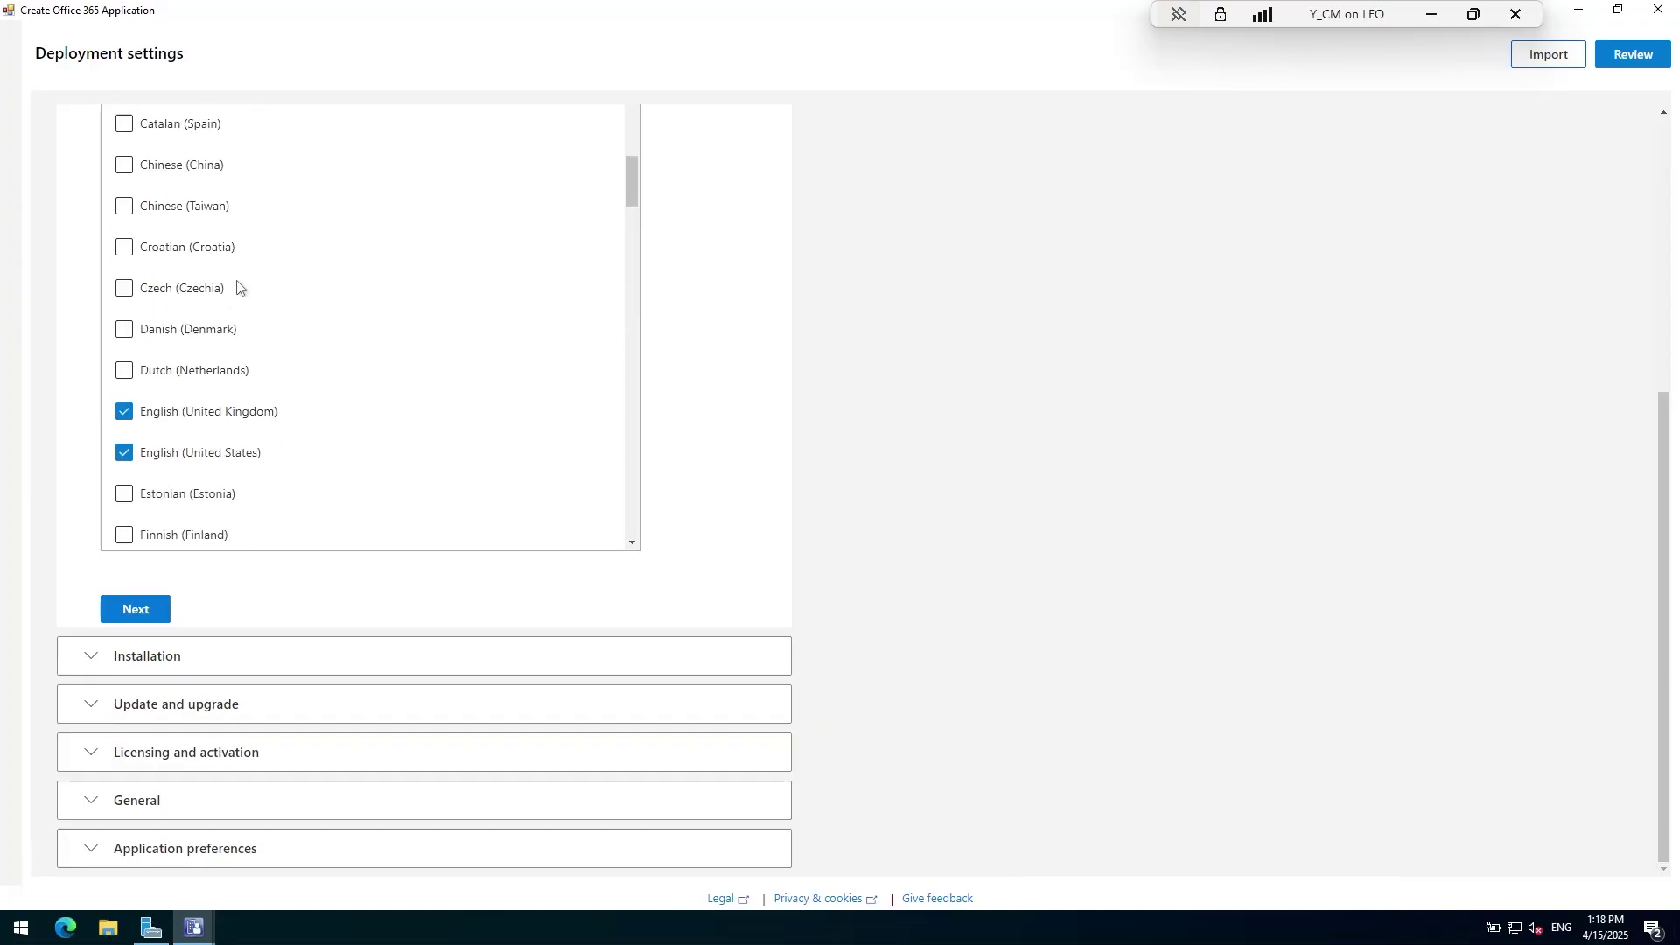
scroll(271, 315, "up", 10)
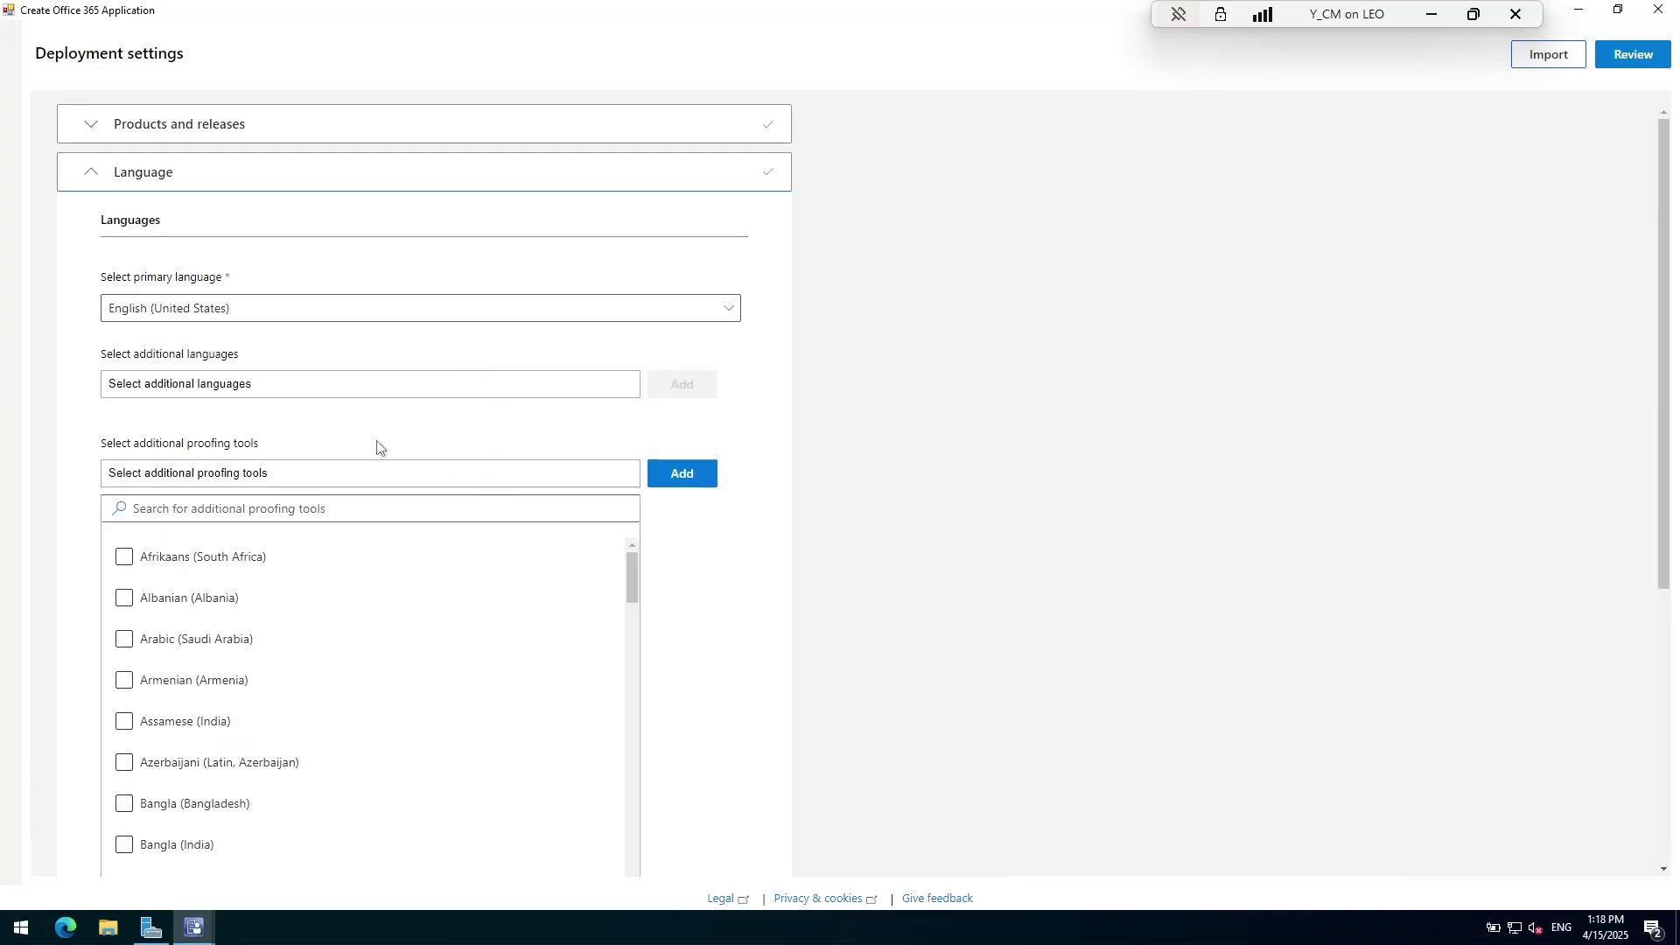
Add the selected proofing tools and check which languages are marked in the proofing tools list
left_click(675, 475)
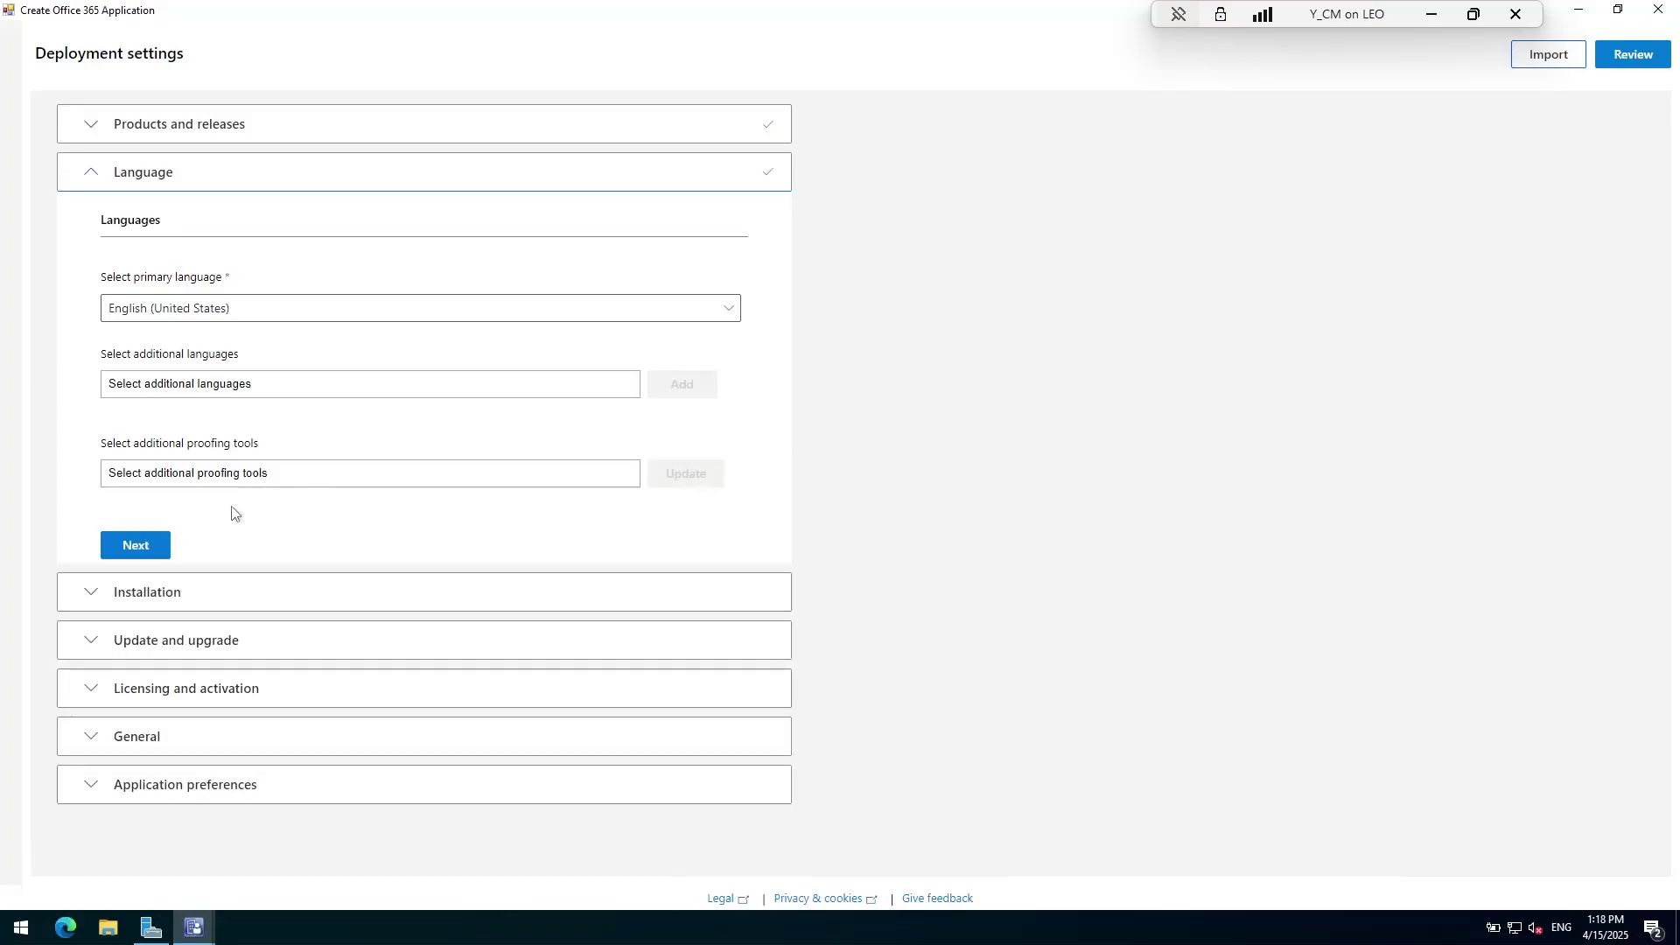
left_click(341, 484)
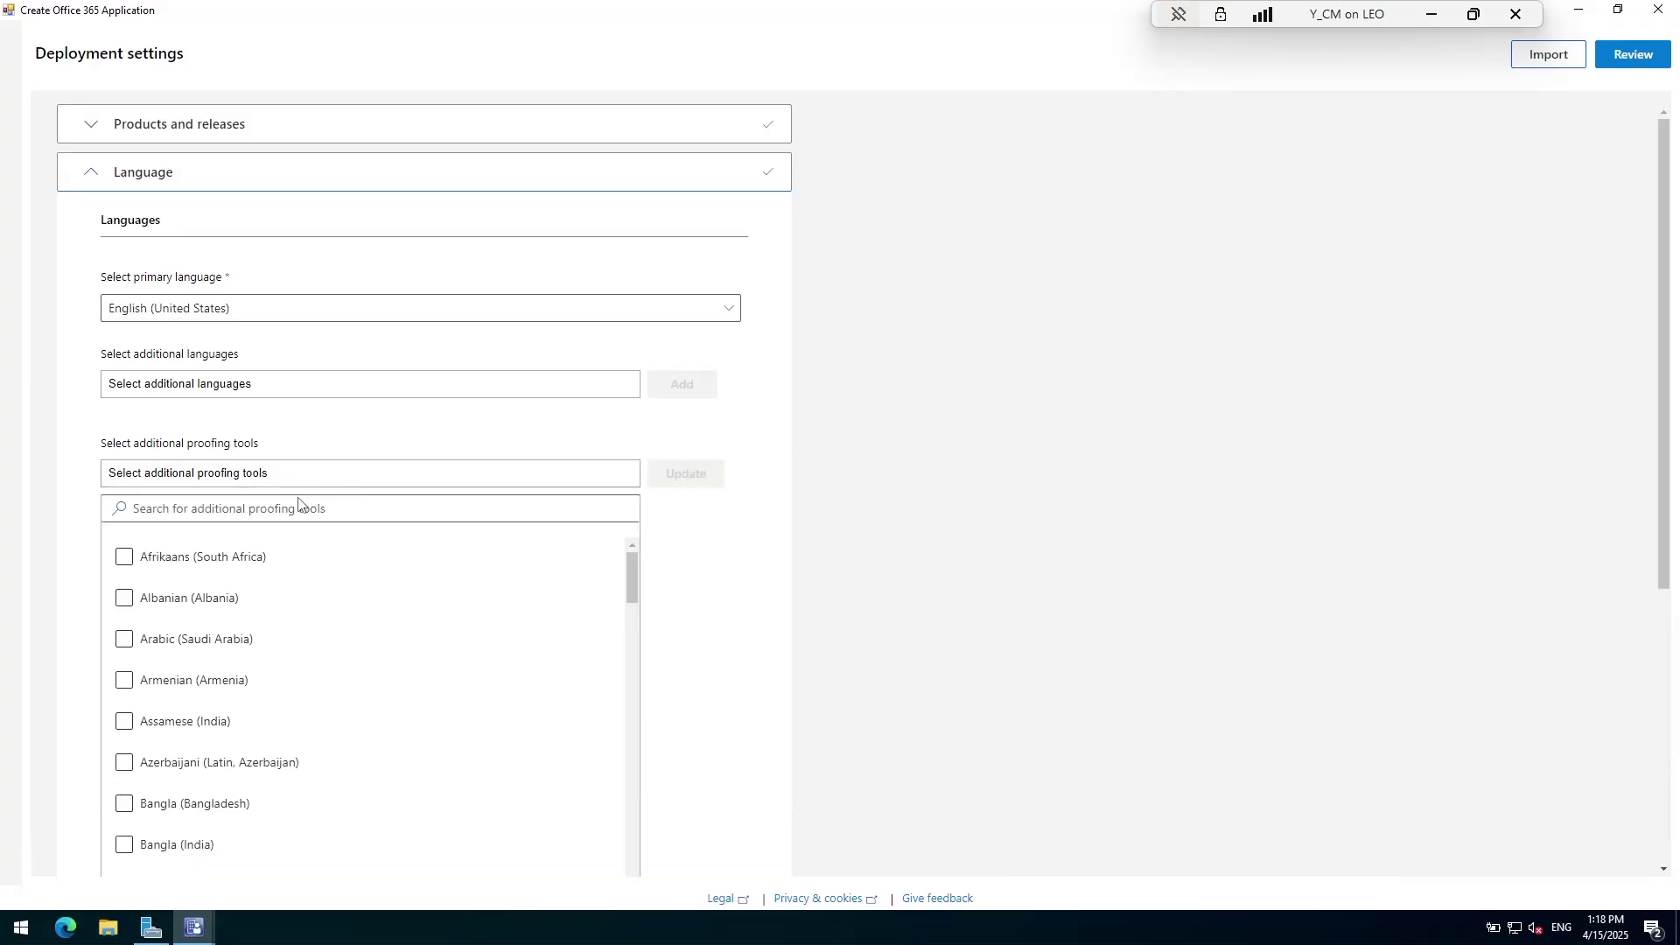
scroll(280, 525, "down", 5)
scroll(253, 355, "down", 5)
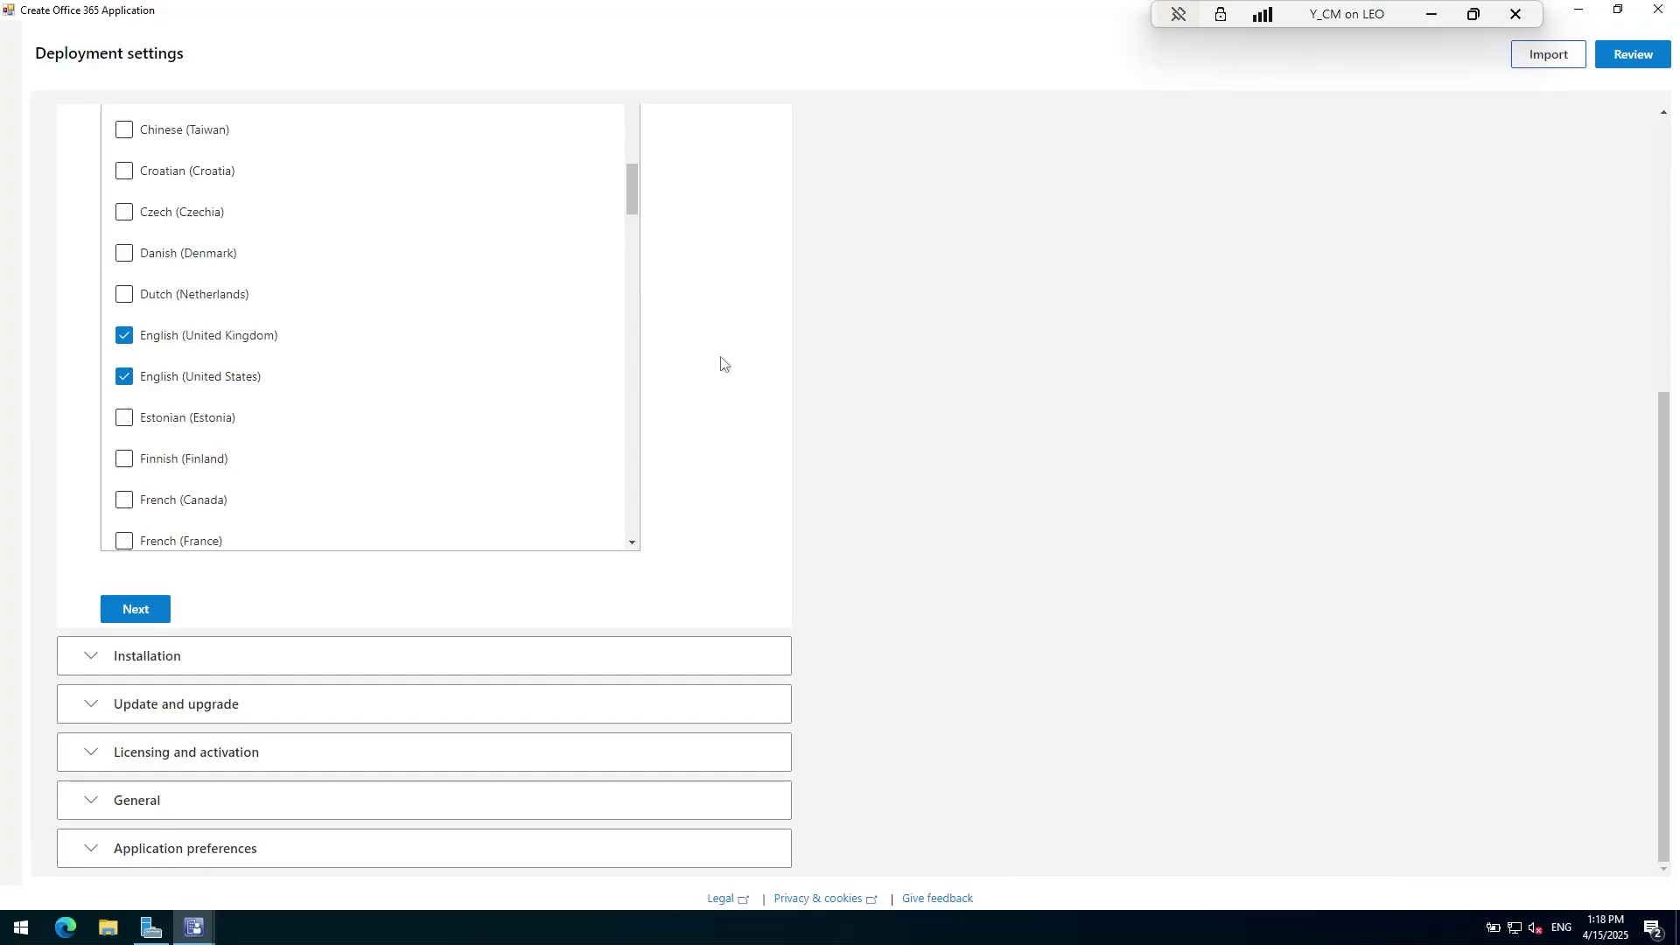
Continue to the Installation options and turn on shutting down running applications
left_click(144, 610)
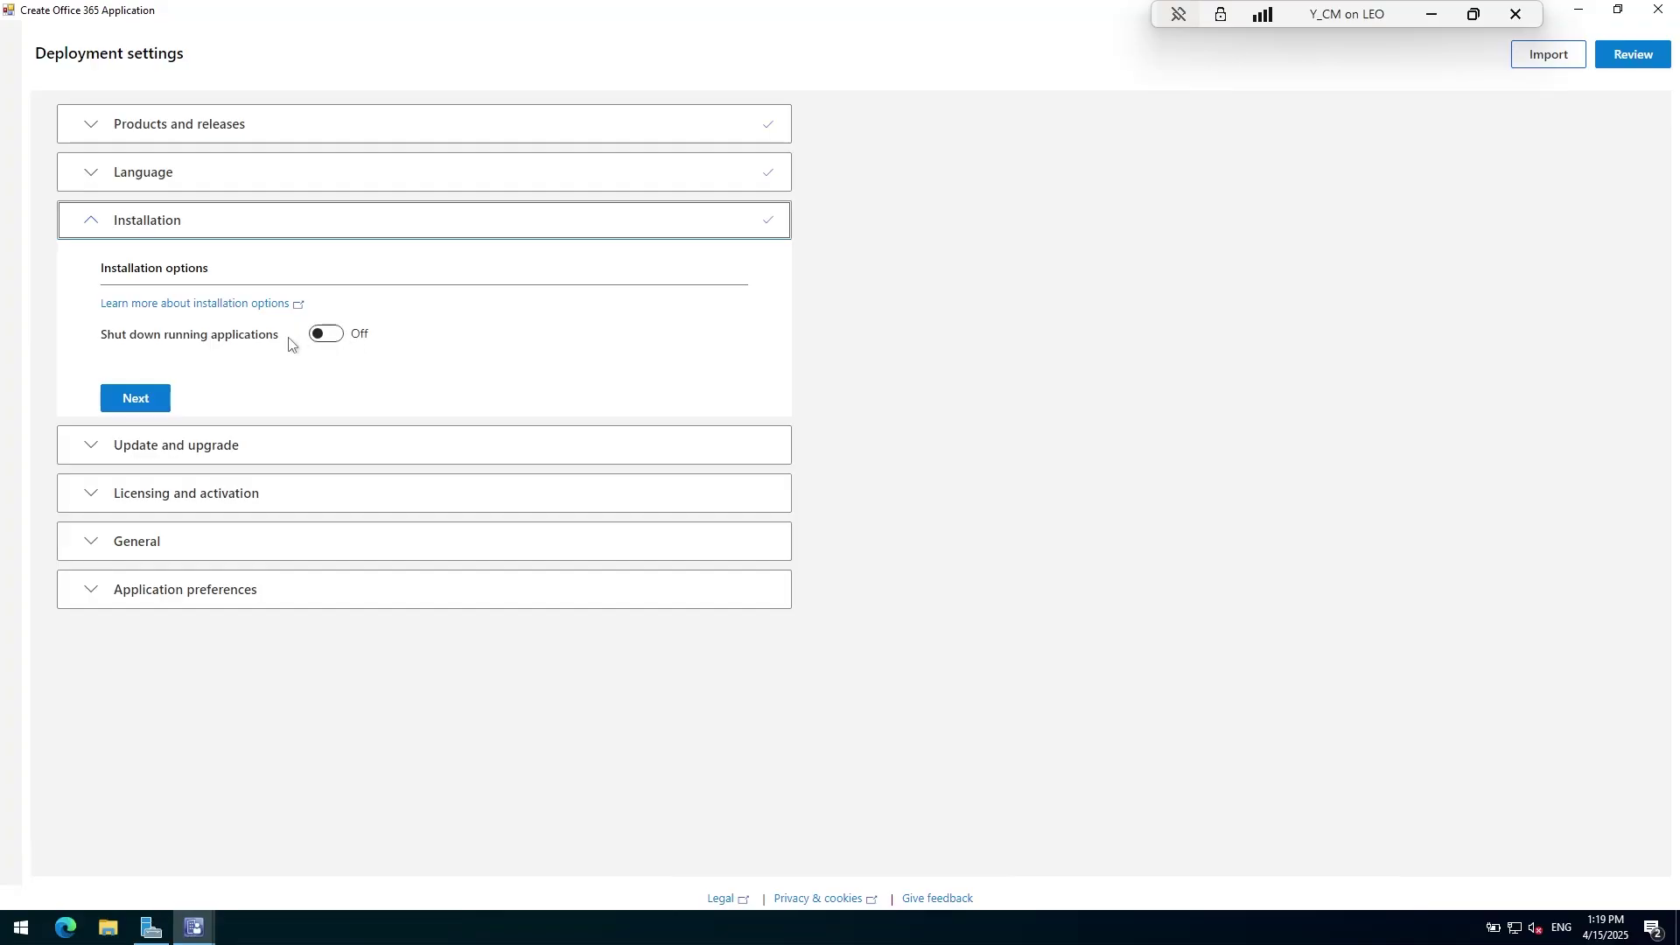
left_click(341, 343)
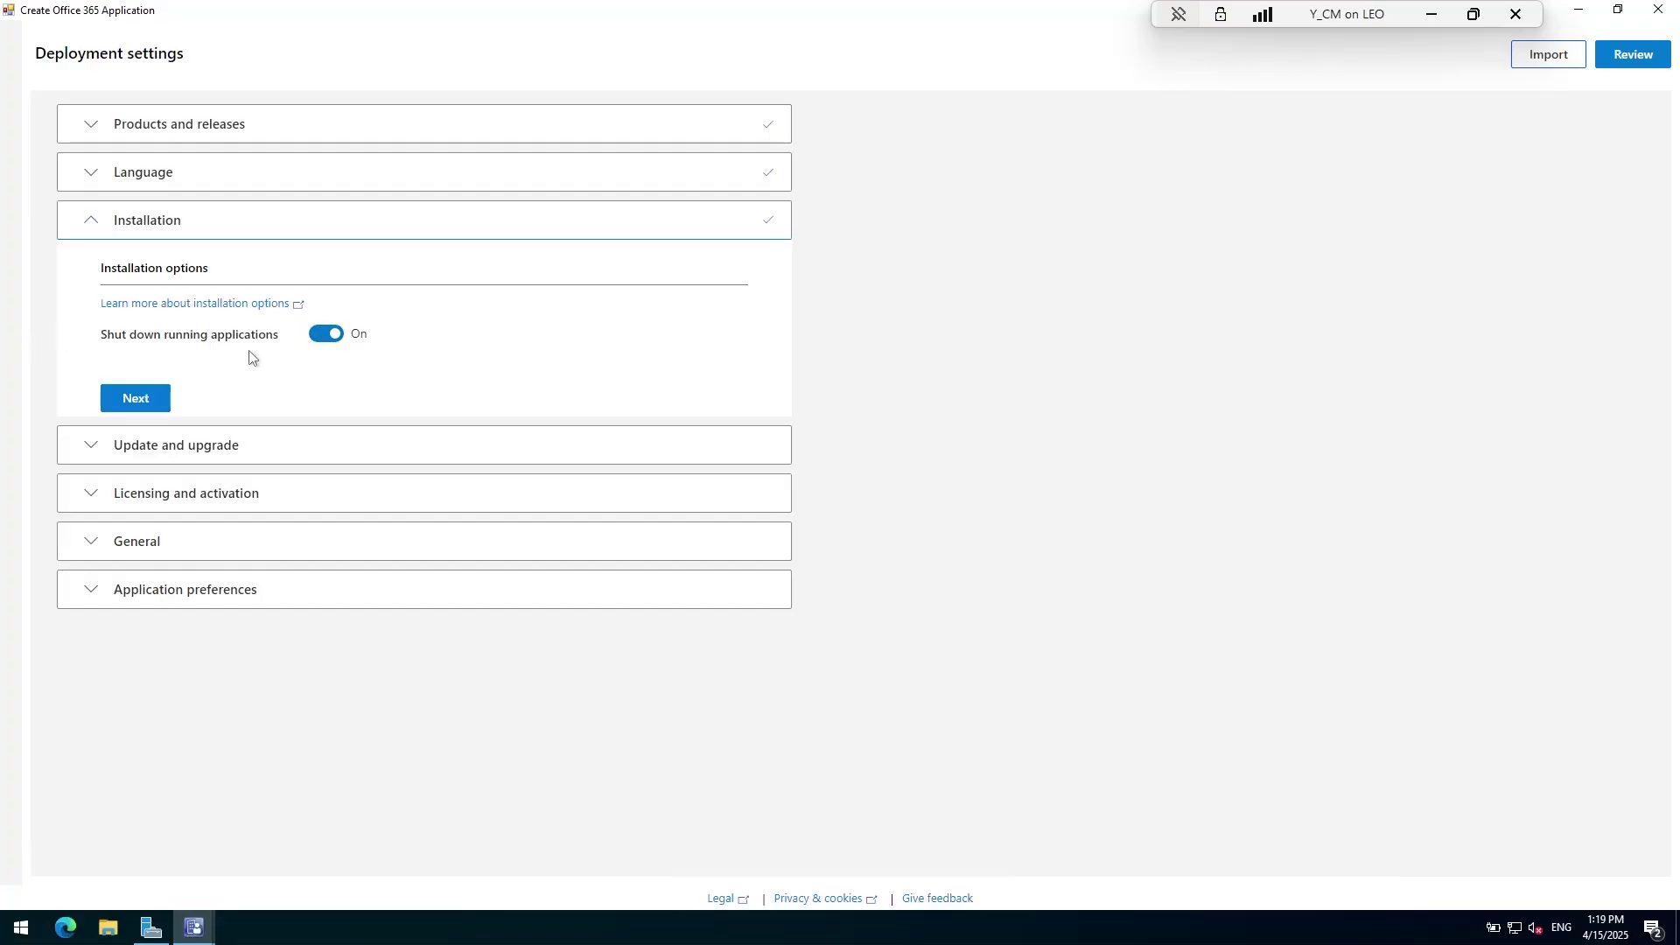
left_click(331, 343)
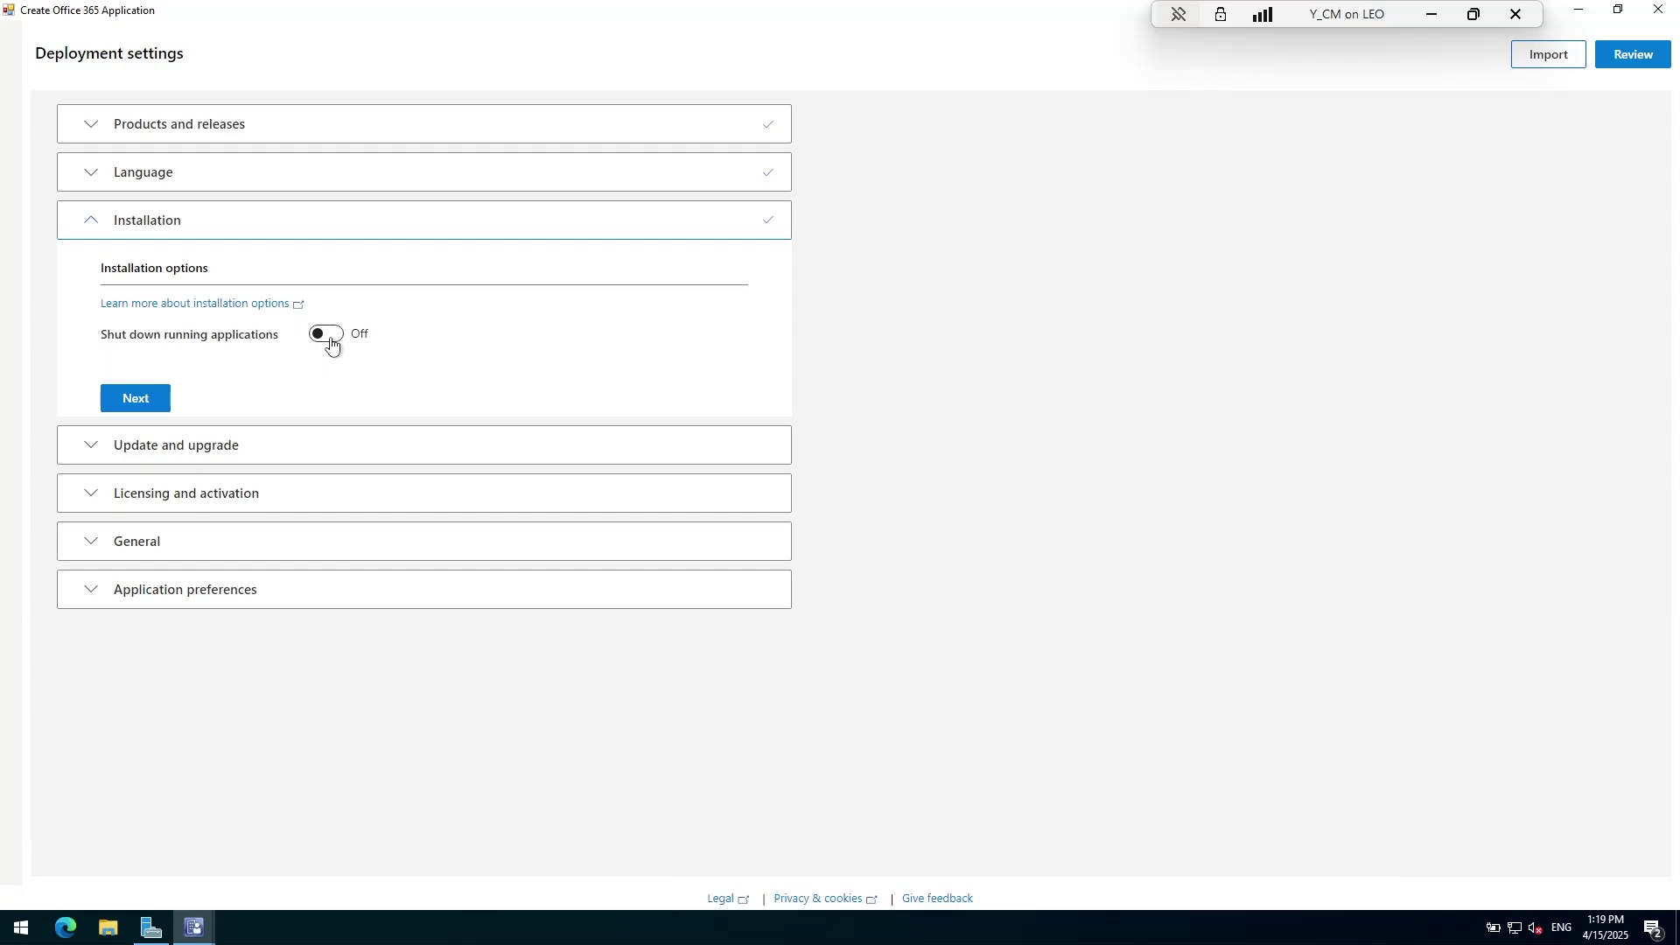
left_click(331, 343)
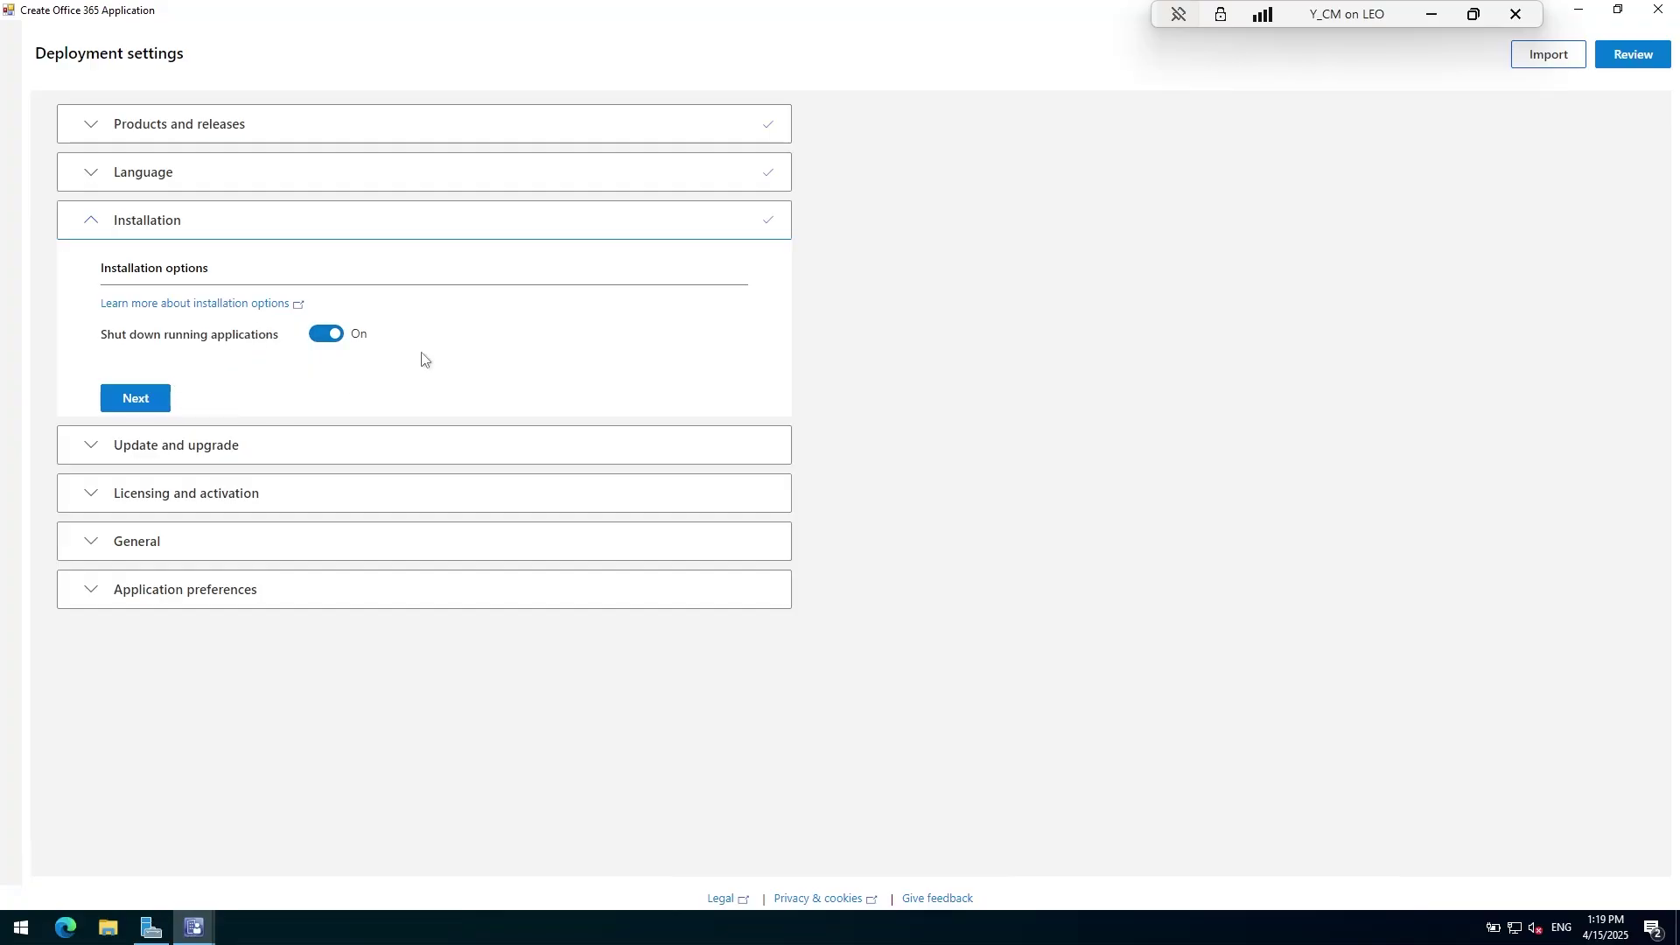
Continue to Update and upgrade, turn off uninstalling MSI versions of Office, and try the automatic upgrade to the selected architecture
left_click(133, 401)
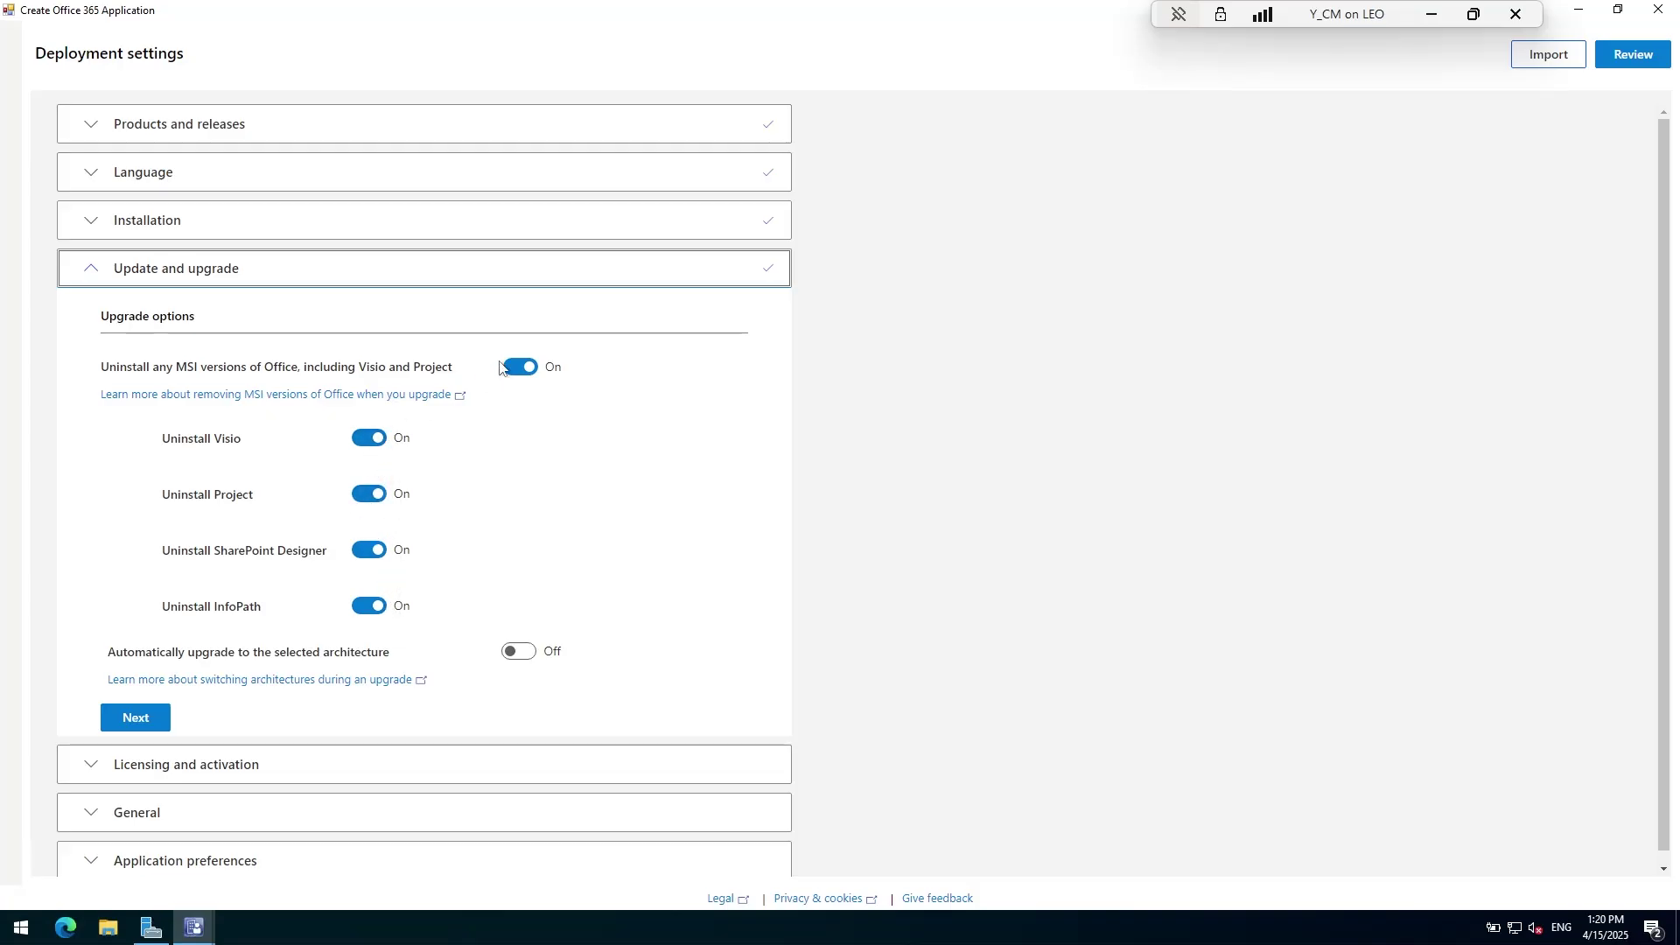
left_click(529, 374)
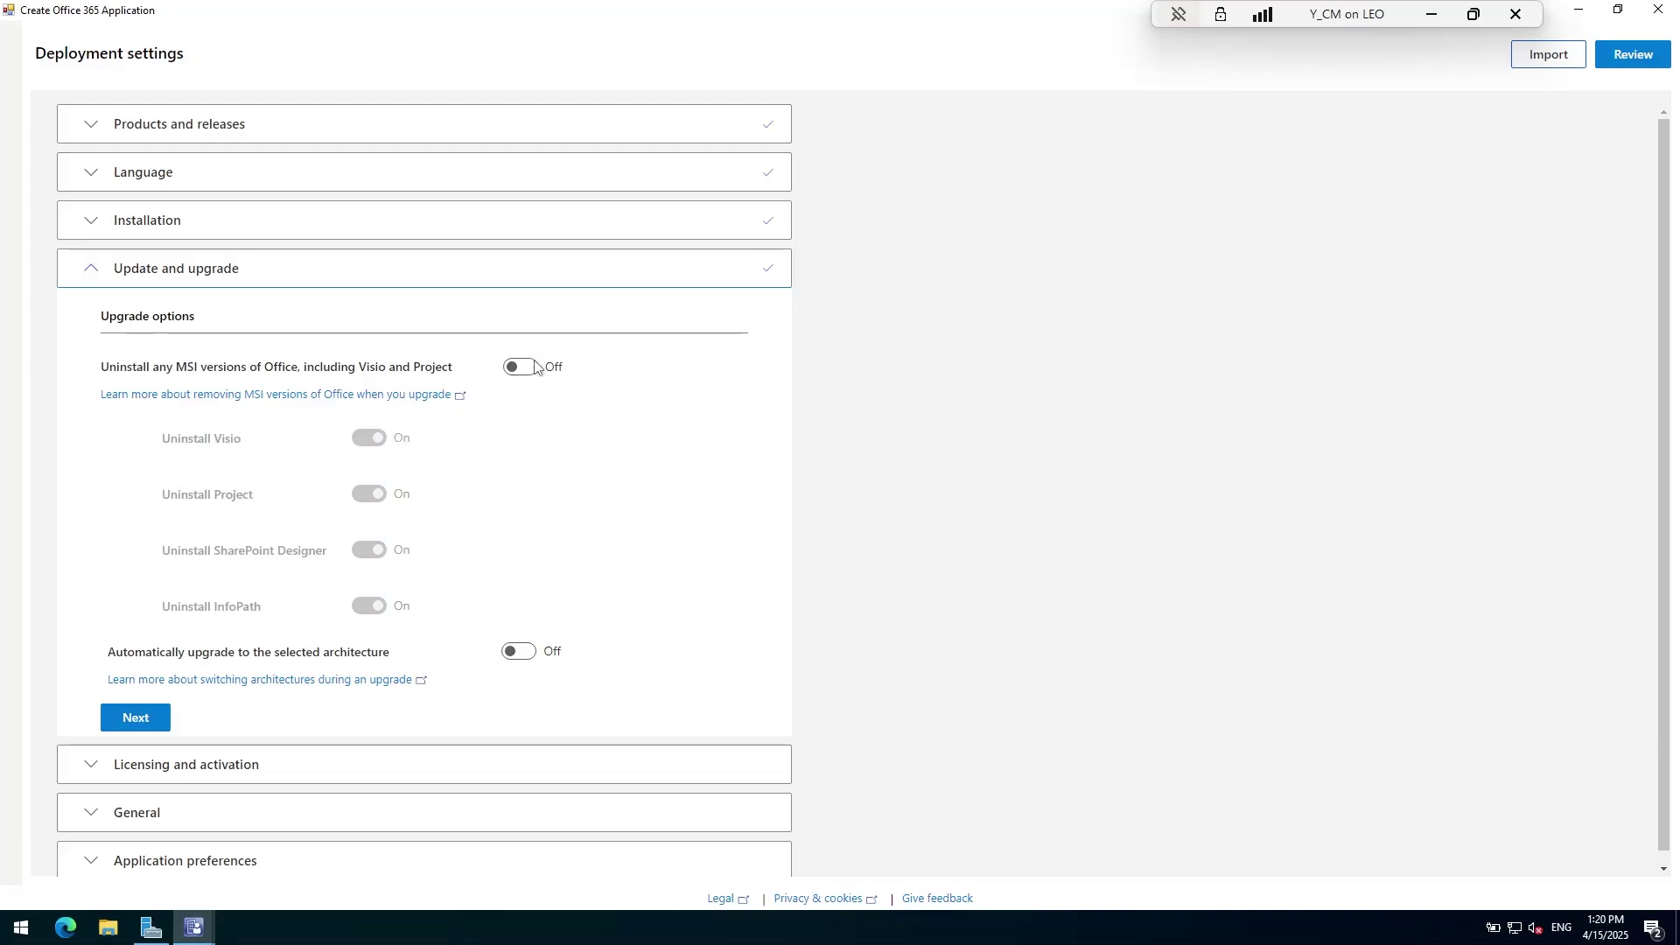
scroll(237, 573, "down", 1)
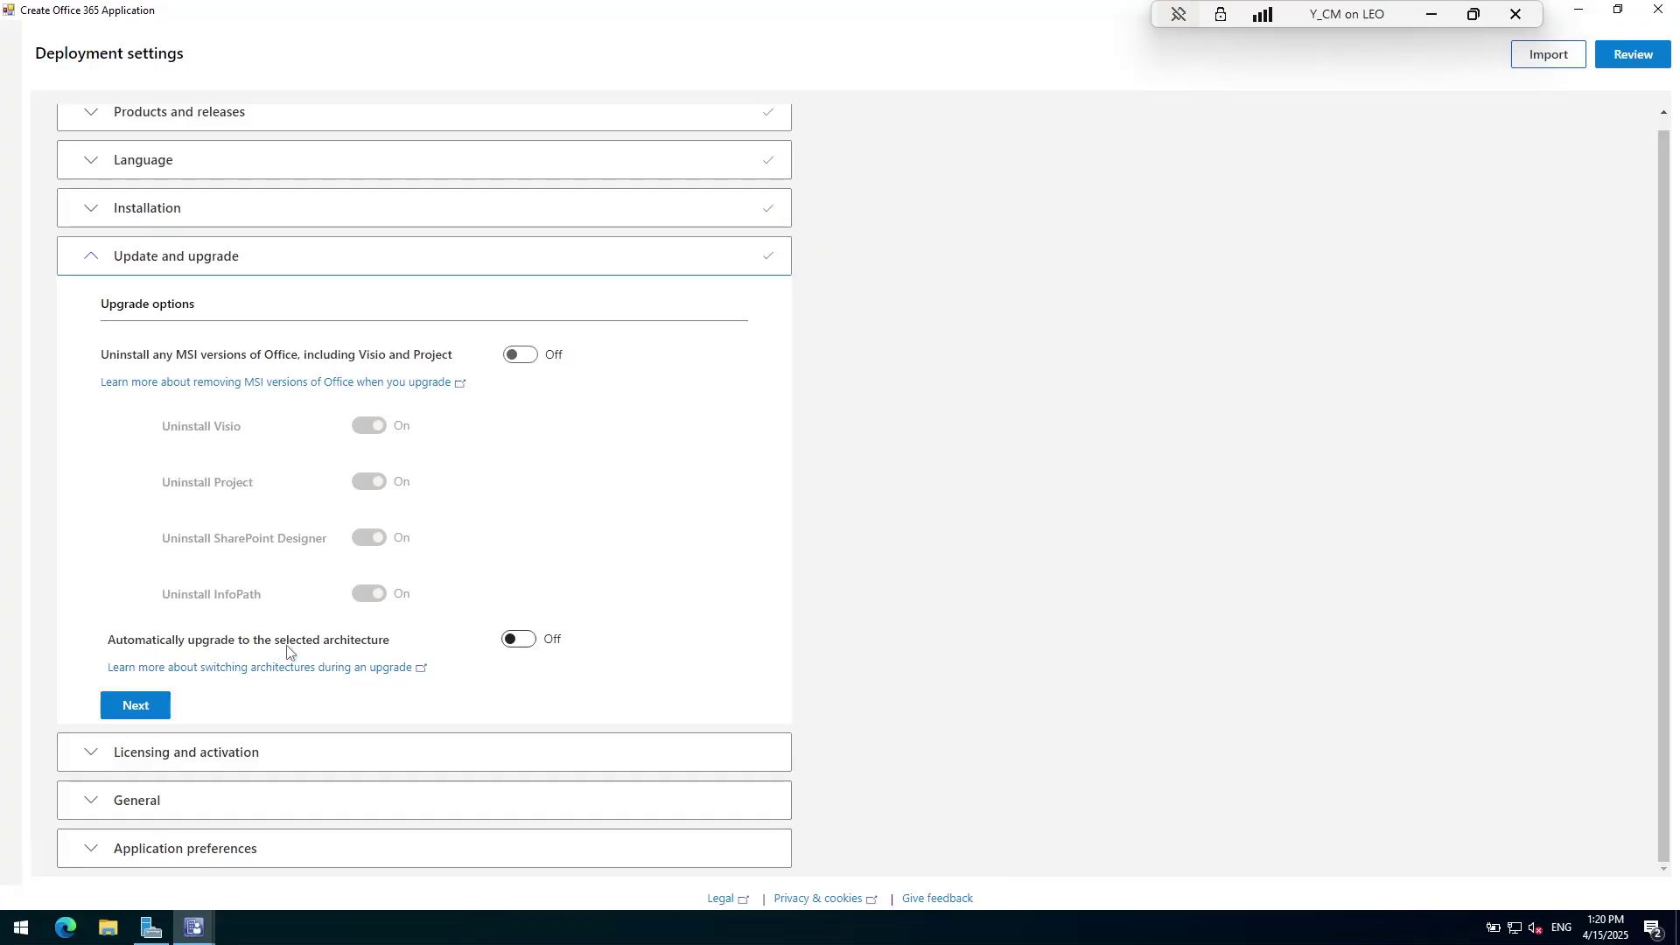
left_click(519, 647)
left_click(519, 648)
Continue to Licensing and activation and turn on automatic acceptance of the license terms
left_click(135, 706)
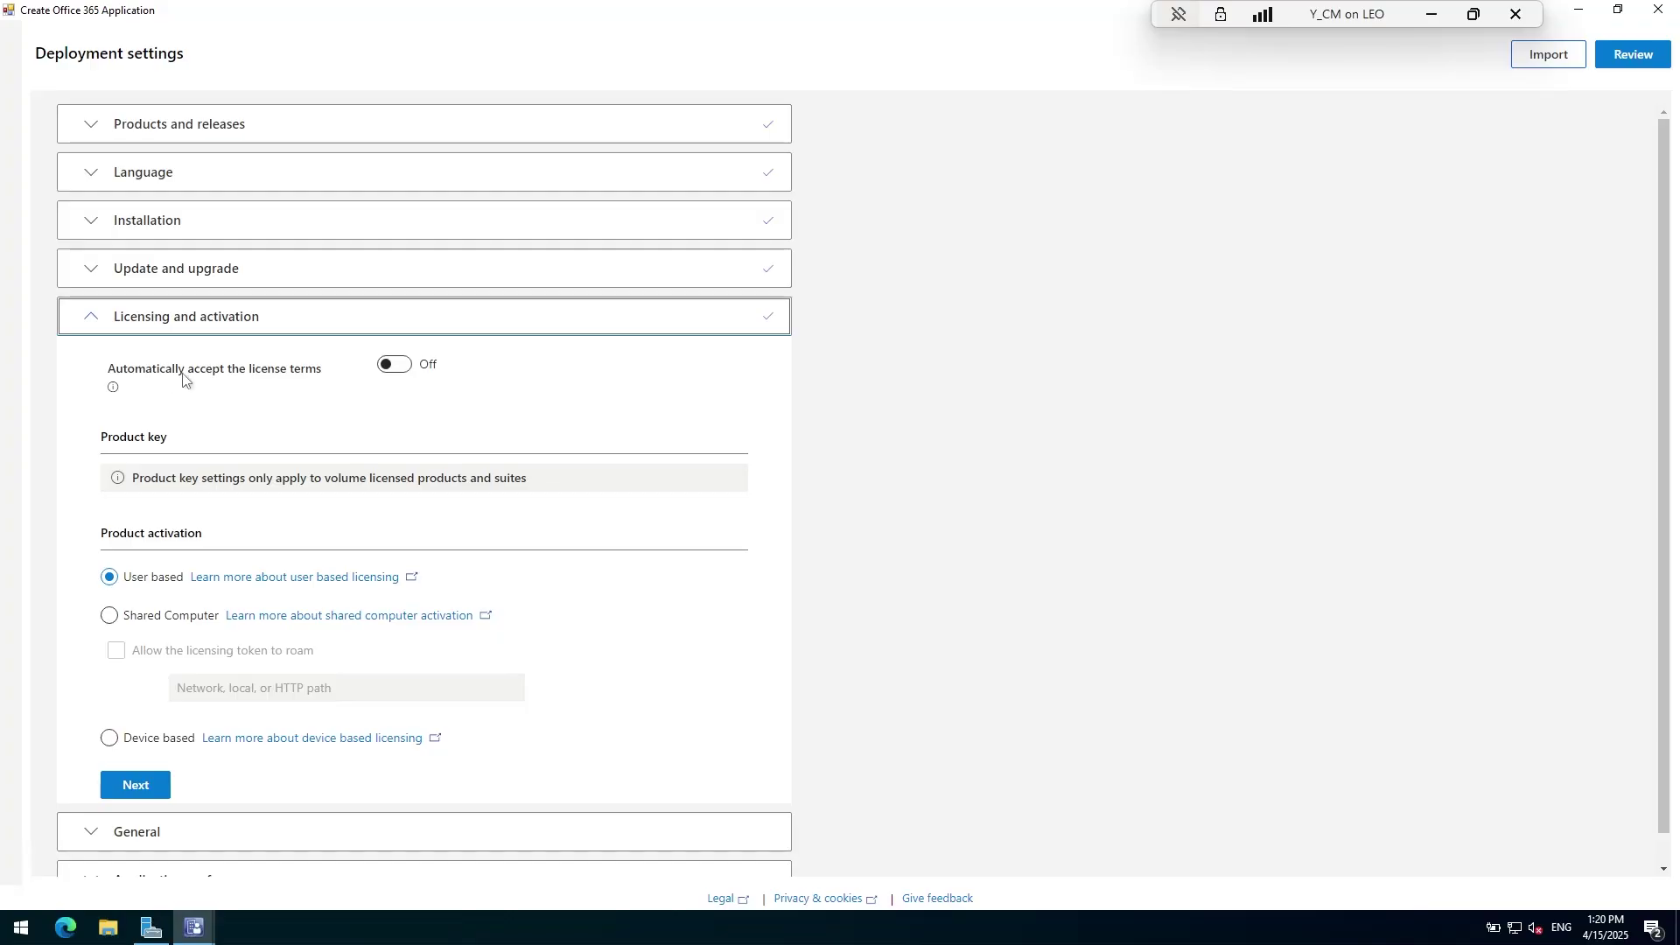
left_click(401, 375)
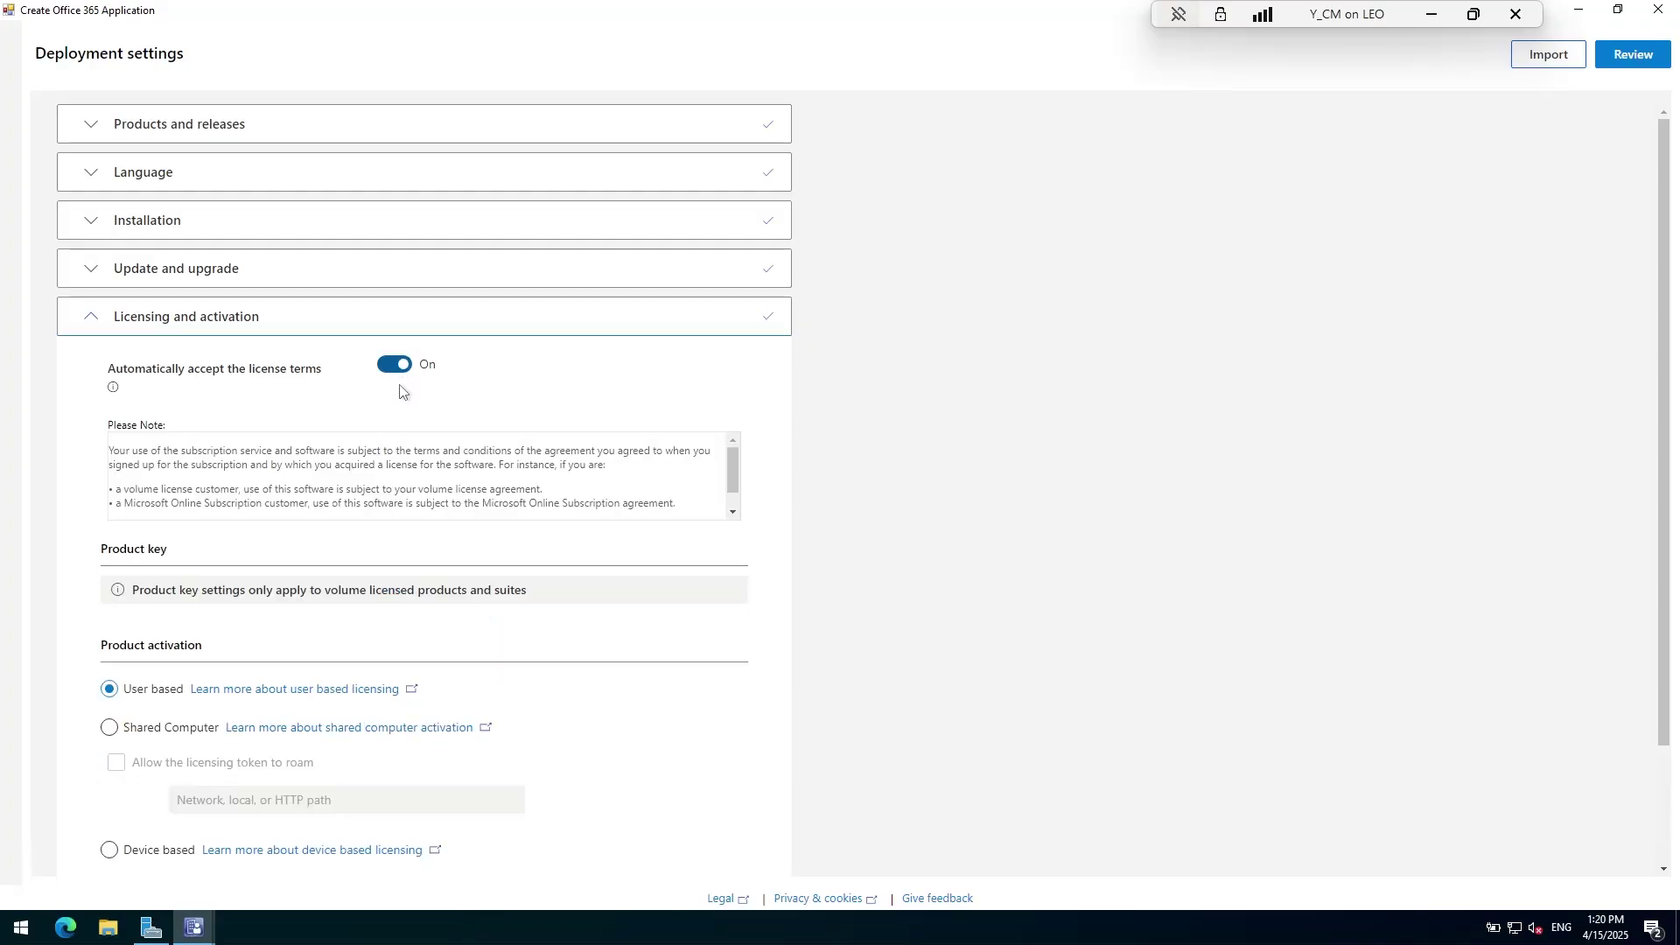
scroll(358, 438, "down", 3)
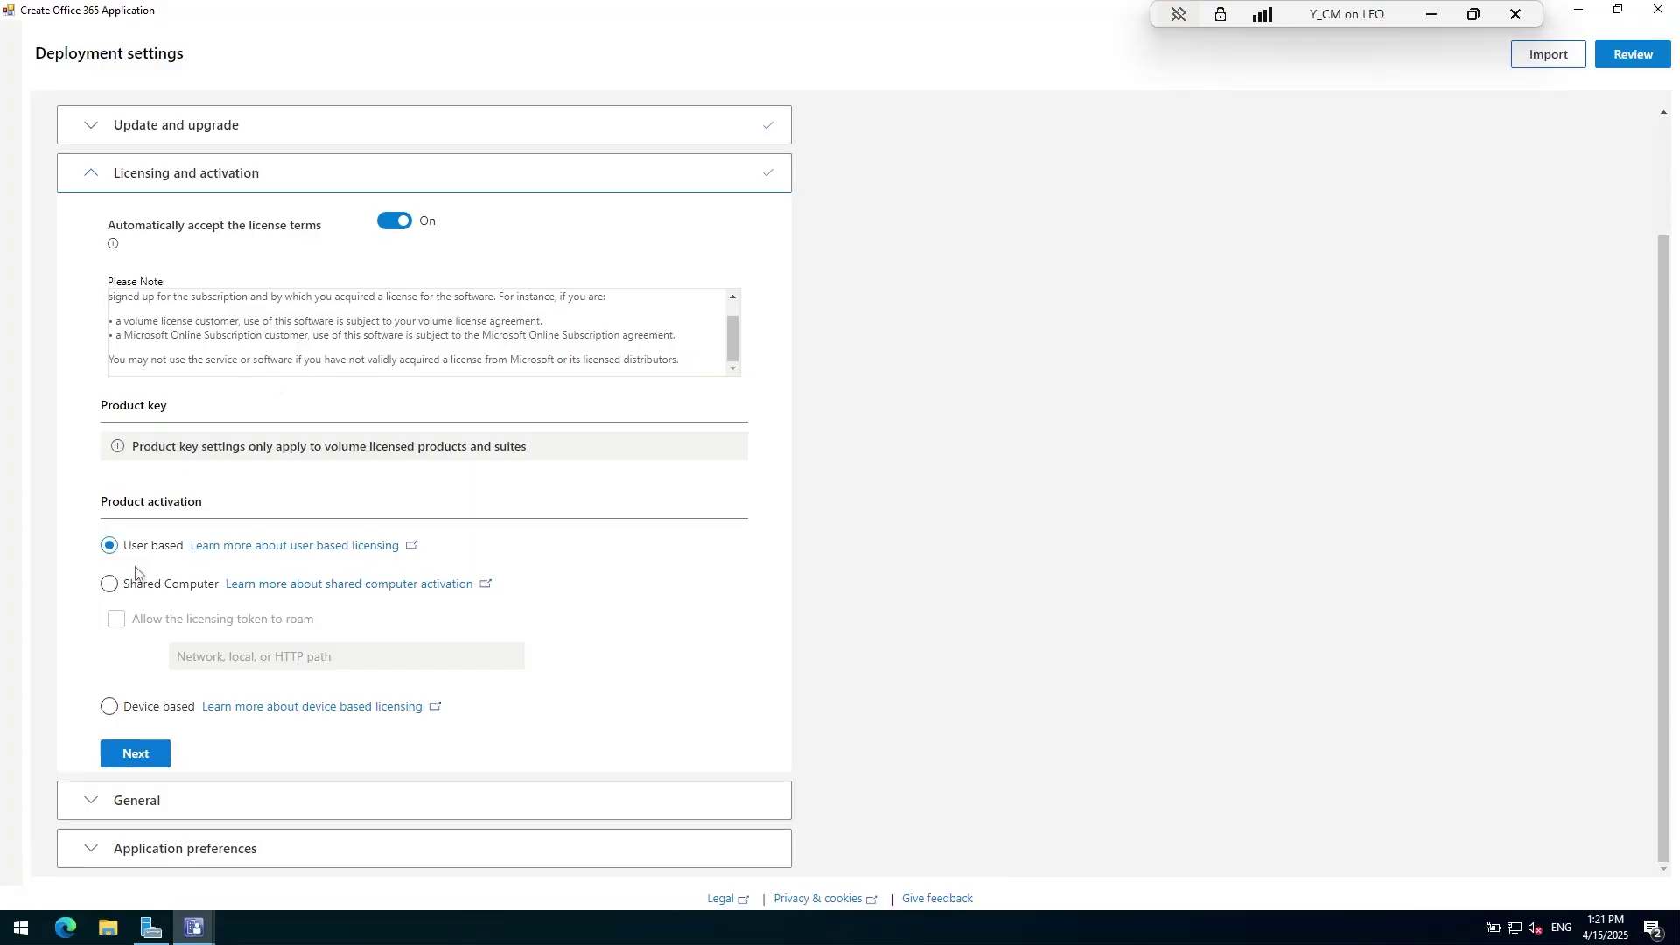
Try device-based product activation and switch back to user-based activation
left_click(158, 716)
scroll(216, 644, "down", 2)
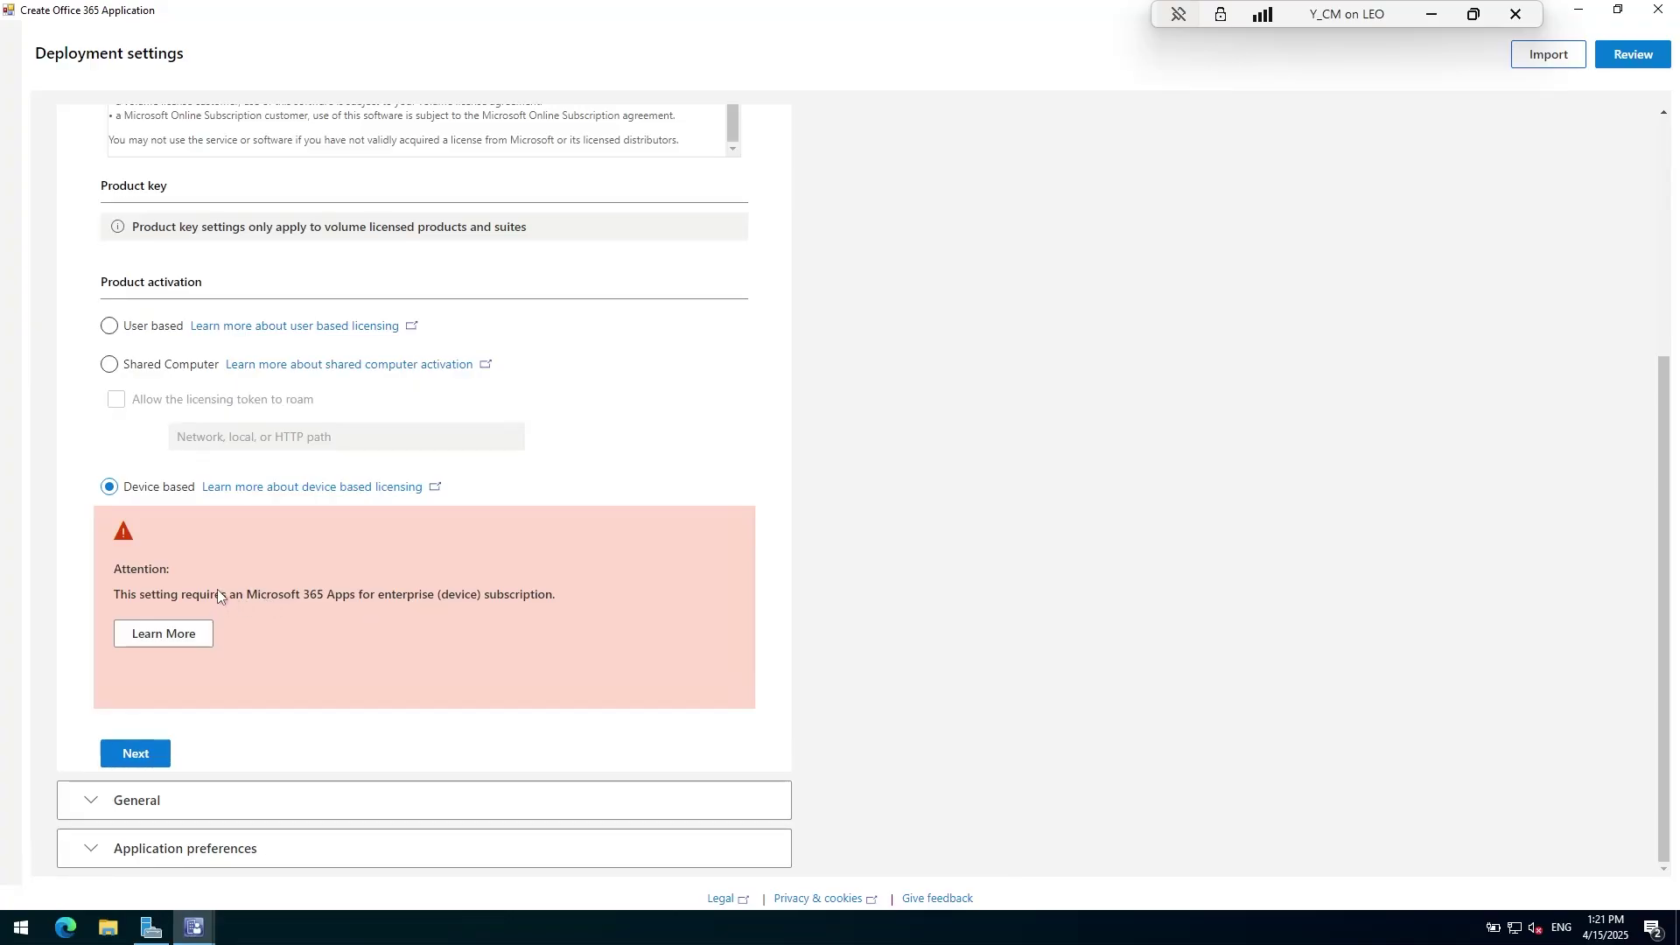
left_click(110, 326)
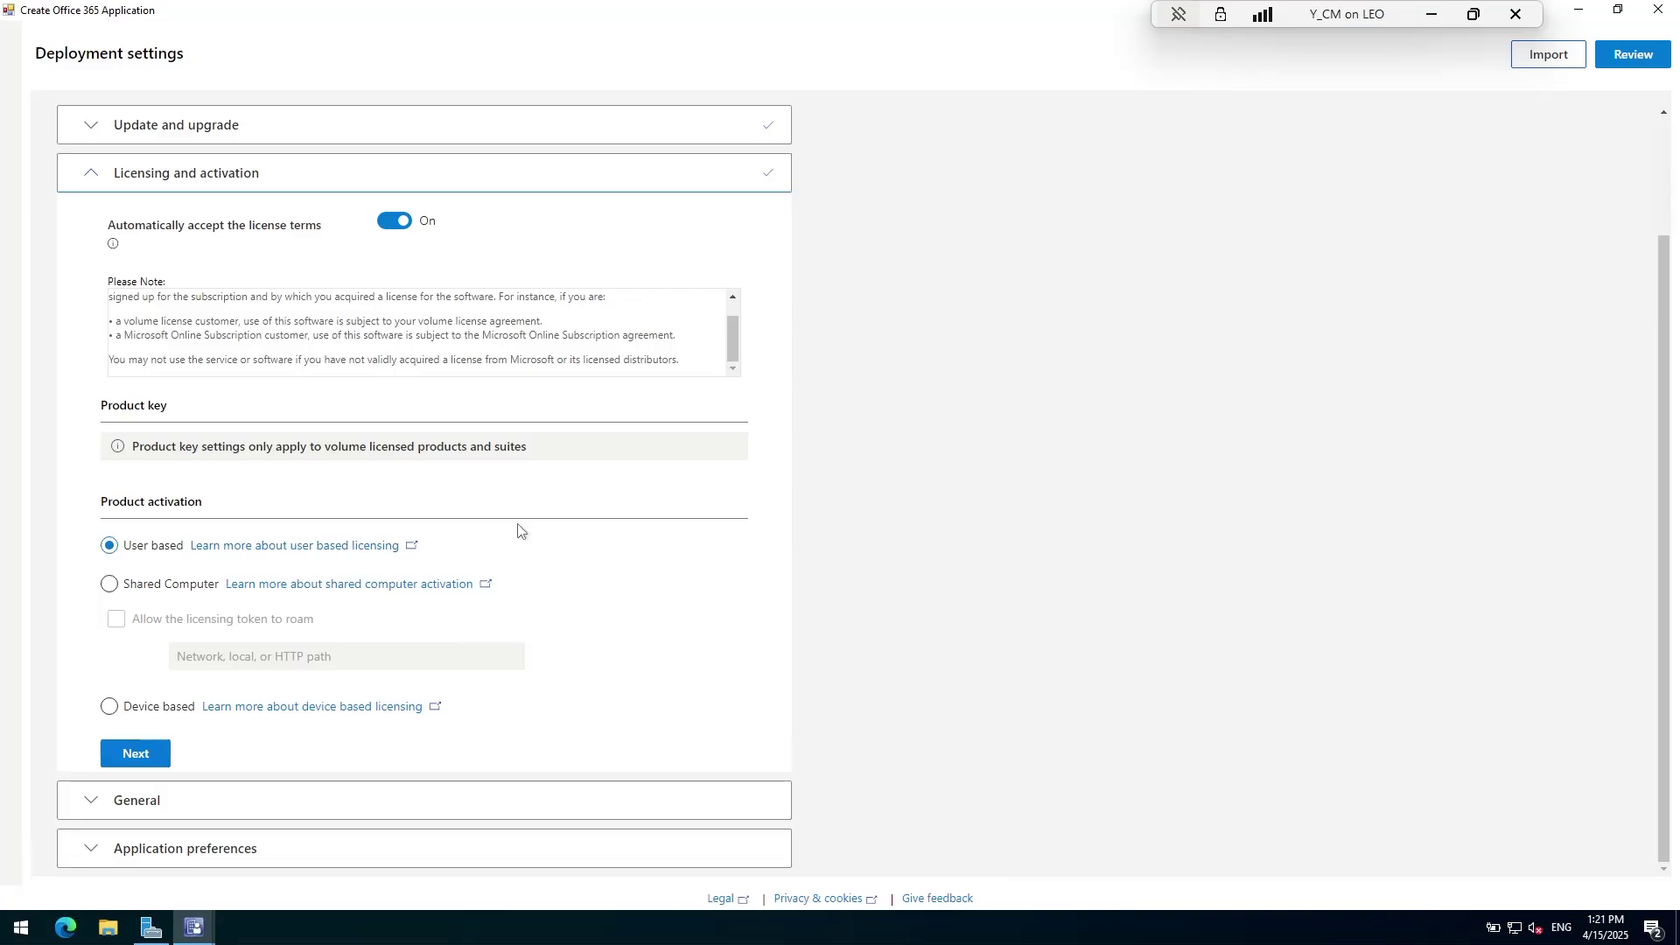
Continue to the General section, set the organization name to SCCMLogs, and continue to Application preferences
left_click(136, 755)
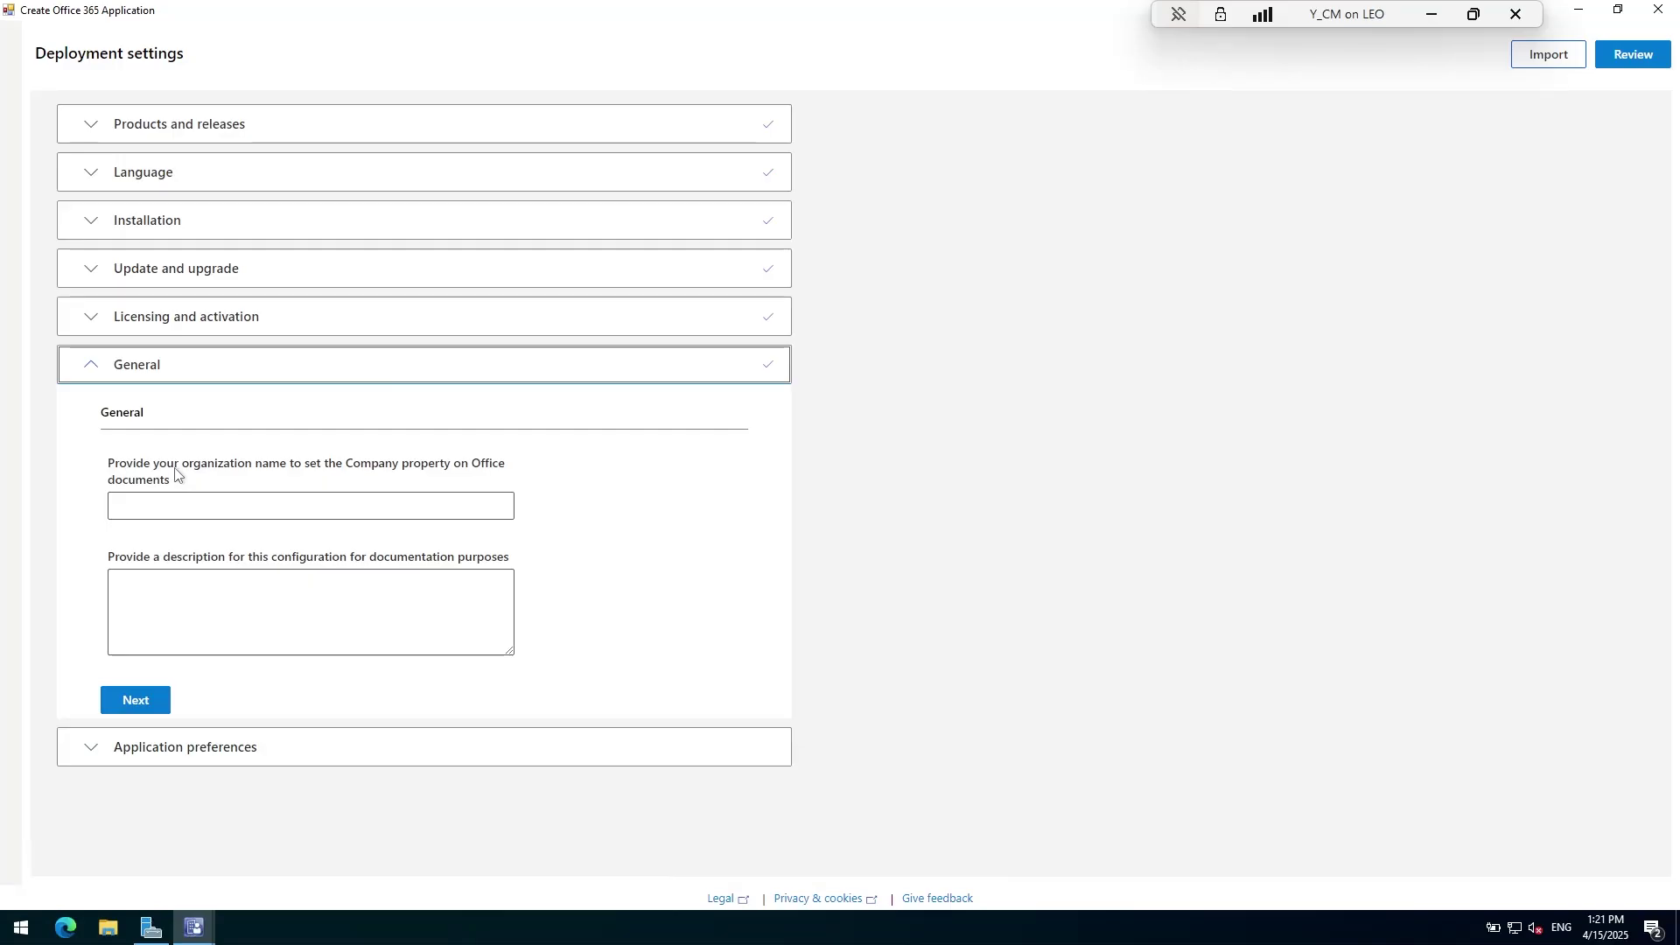
left_click(175, 505)
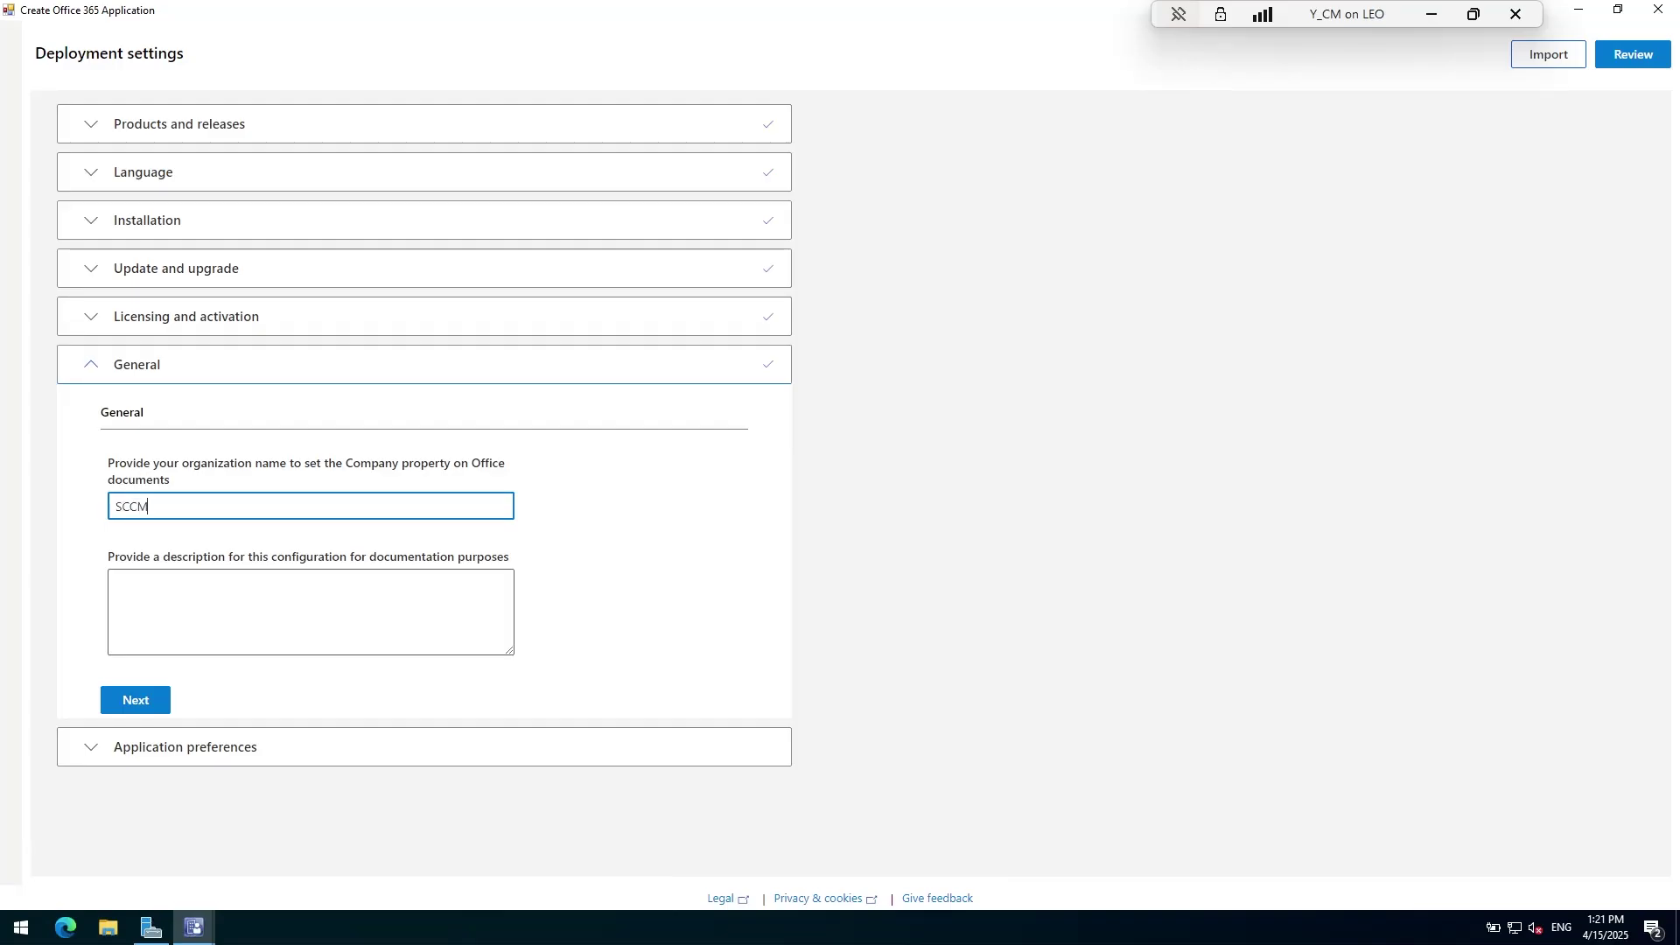
type("SCCMLogs")
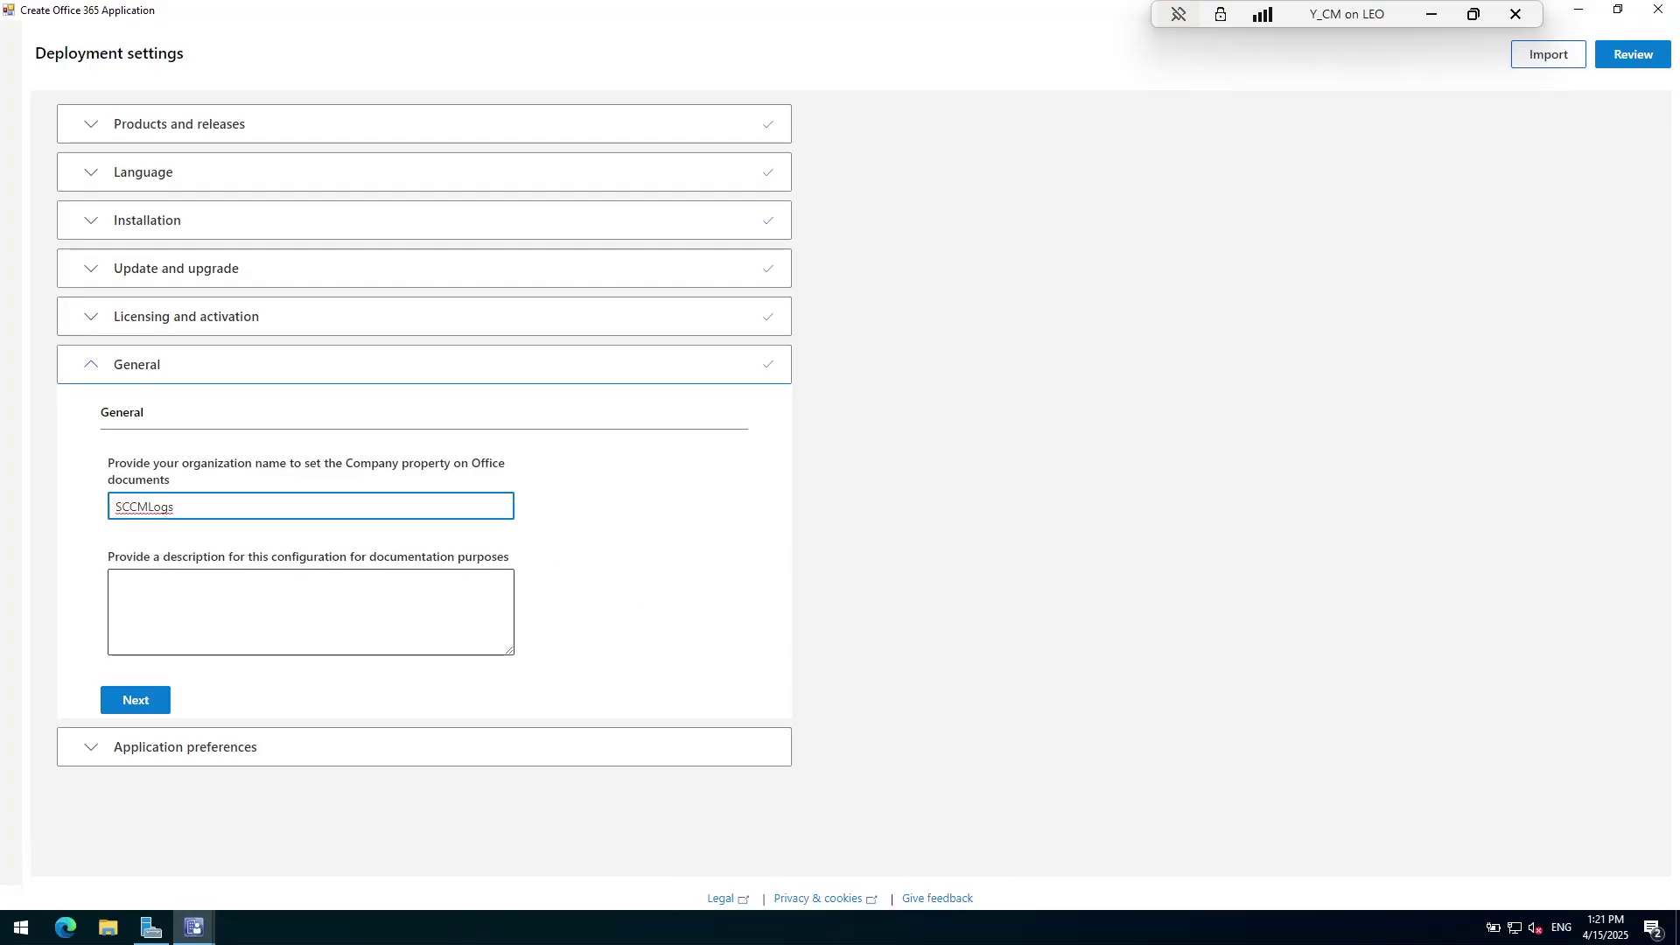
left_click(146, 706)
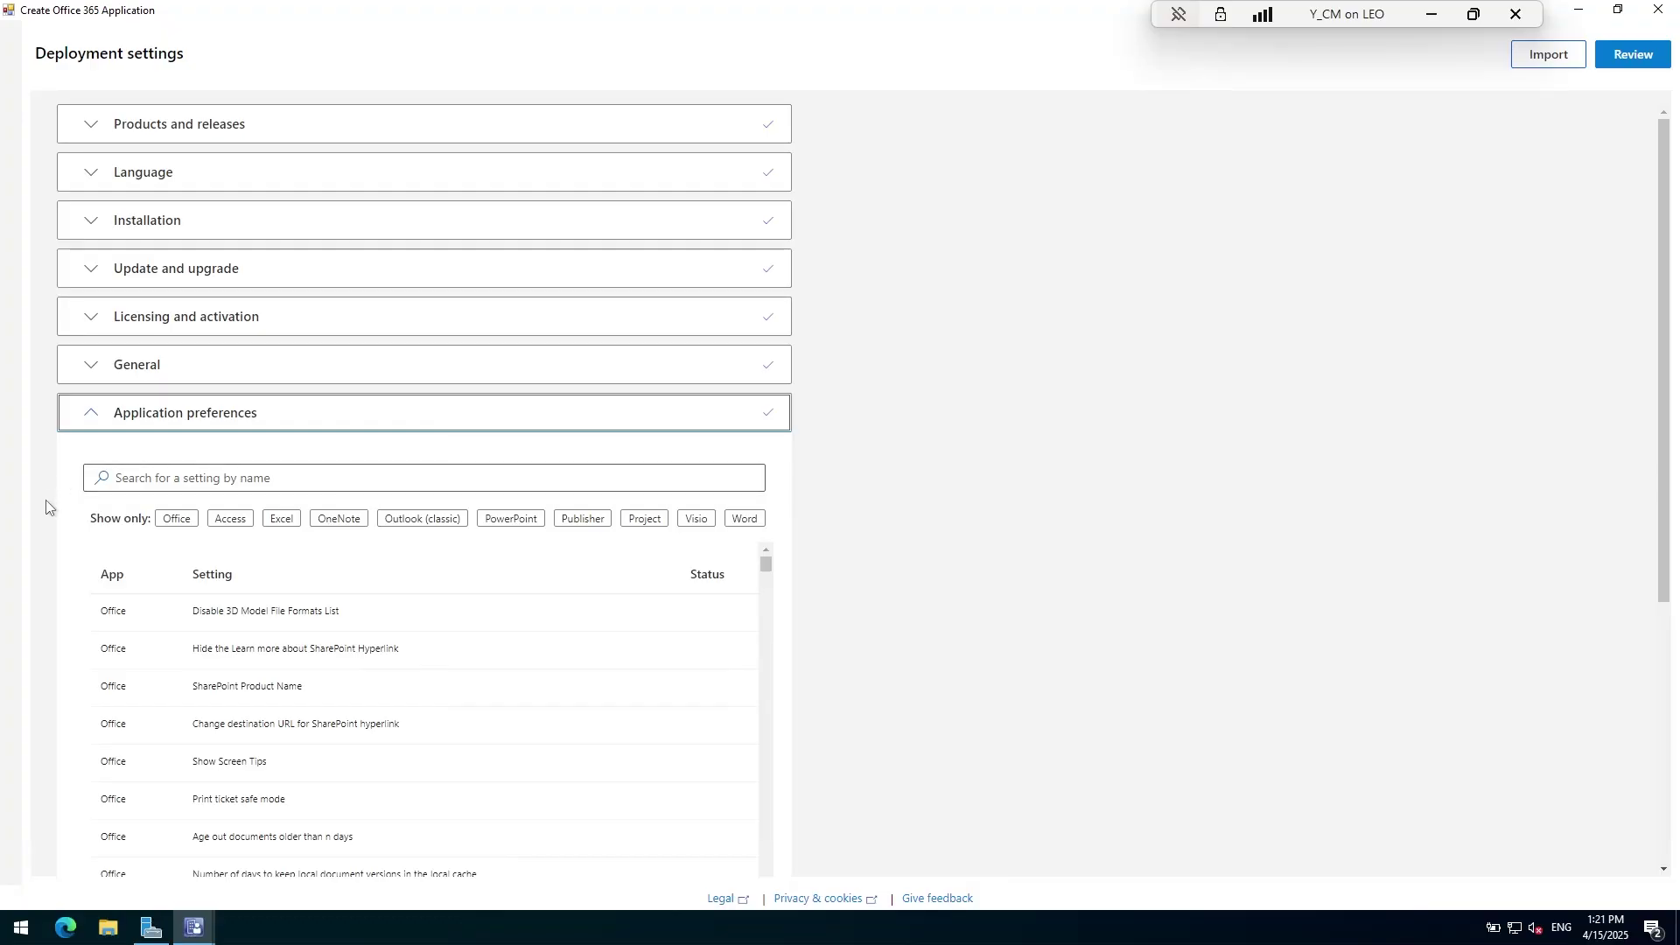
Look through the list of available Office settings in Application preferences and collapse the section
scroll(42, 502, "down", 5)
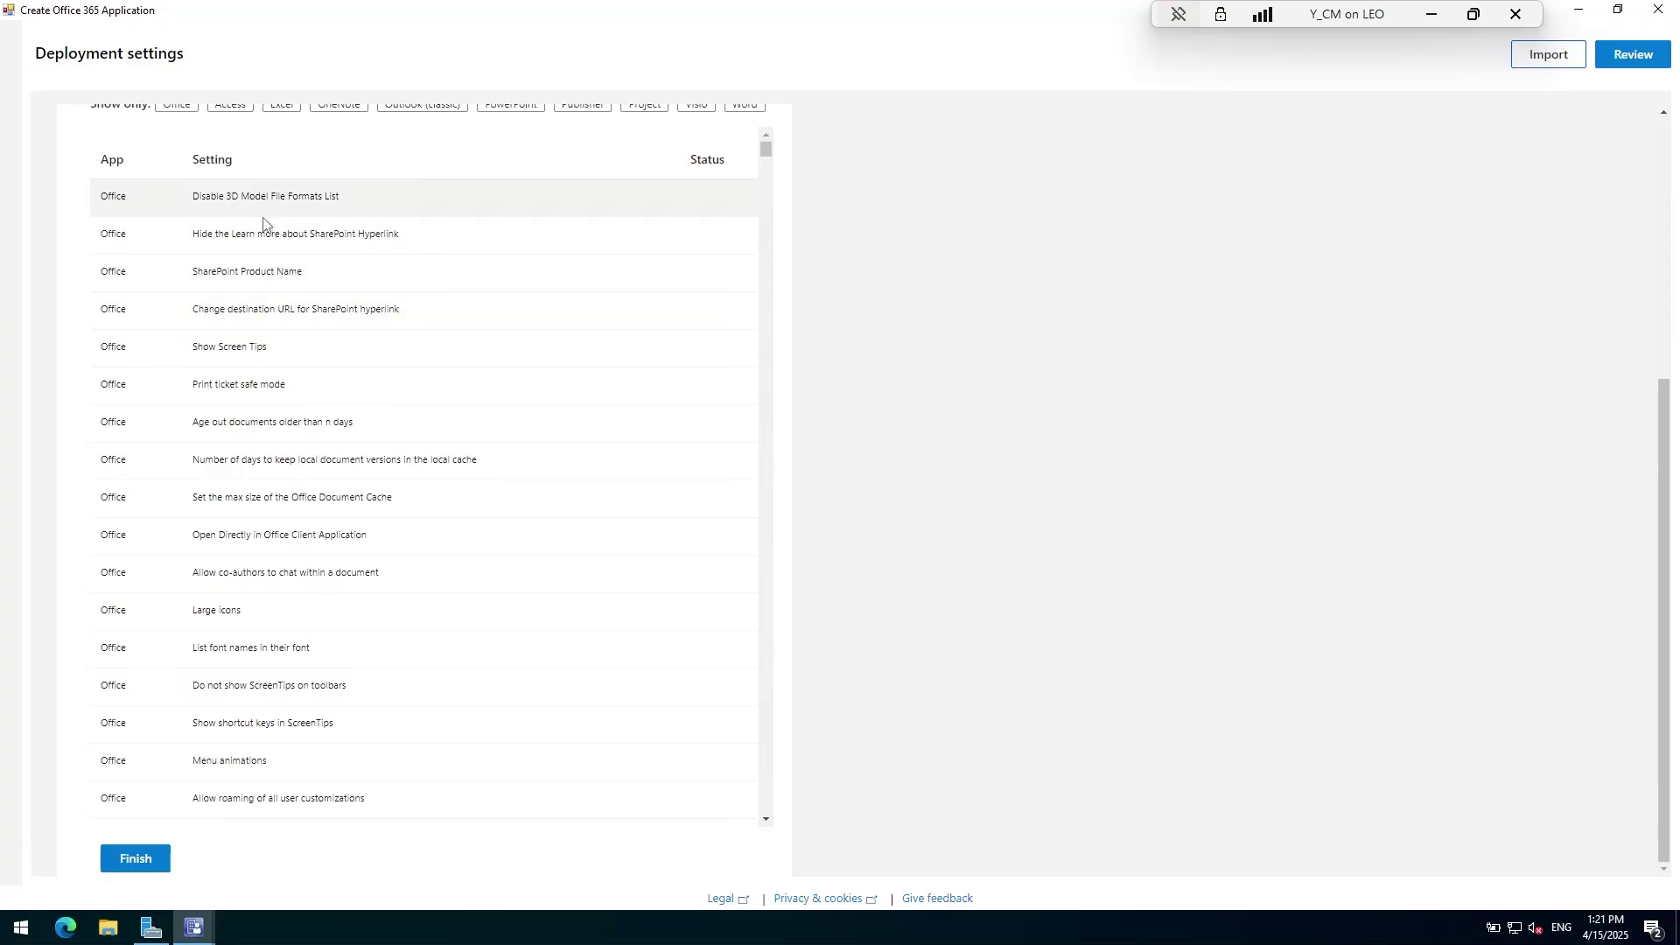
scroll(325, 370, "down", 5)
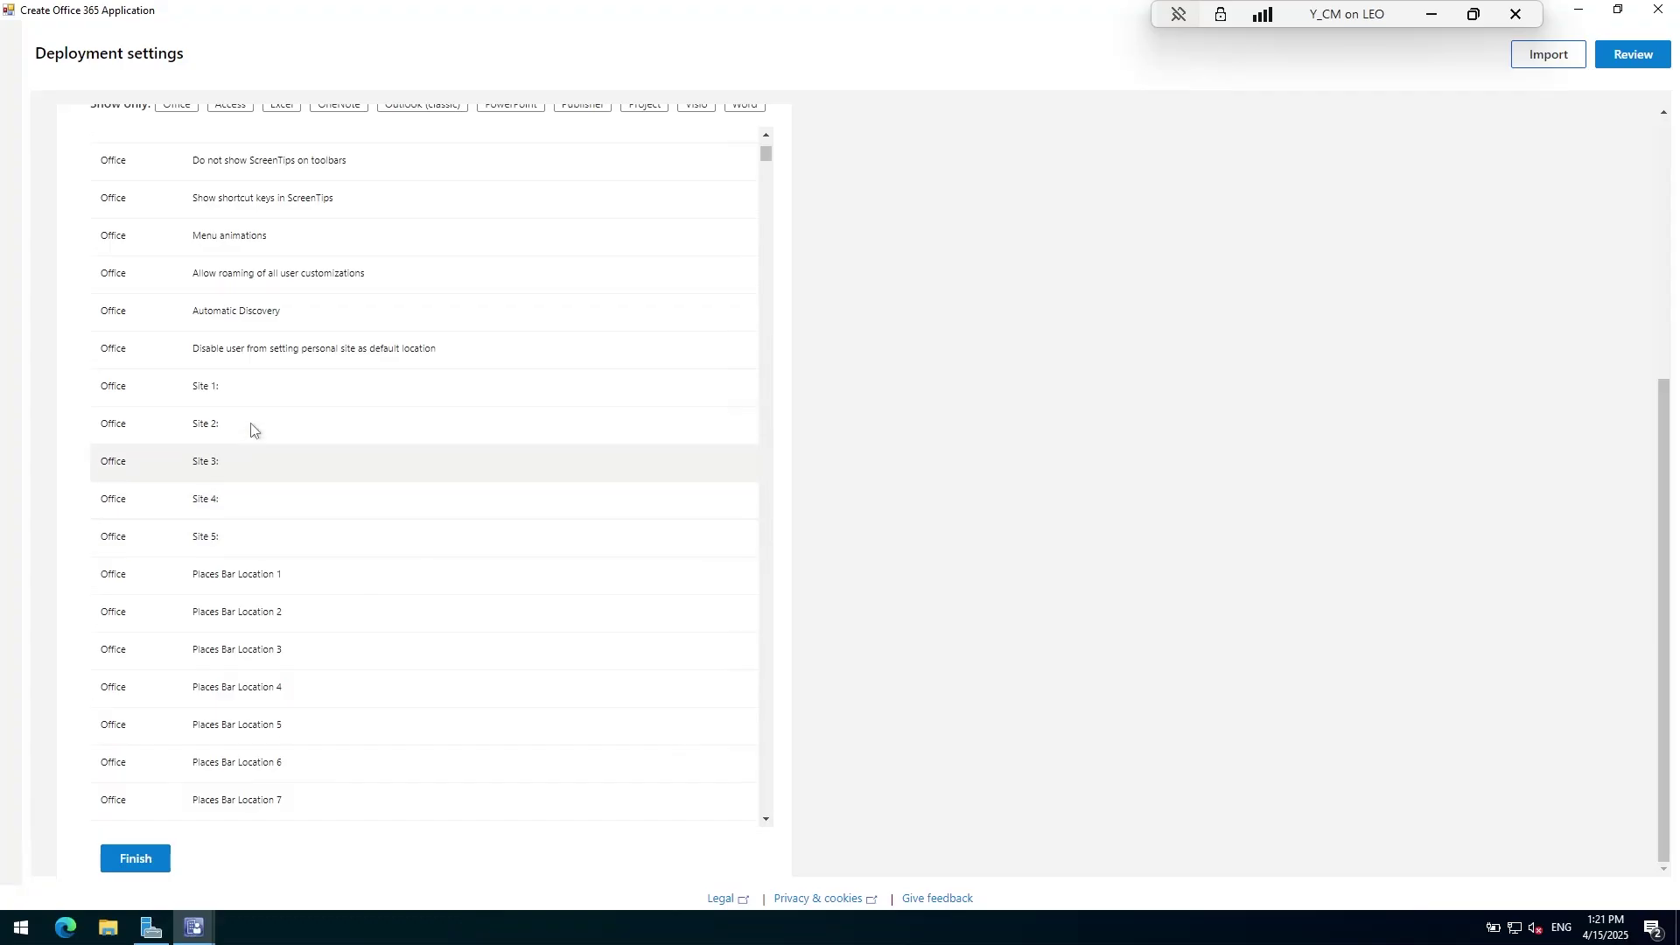
scroll(255, 457, "down", 3)
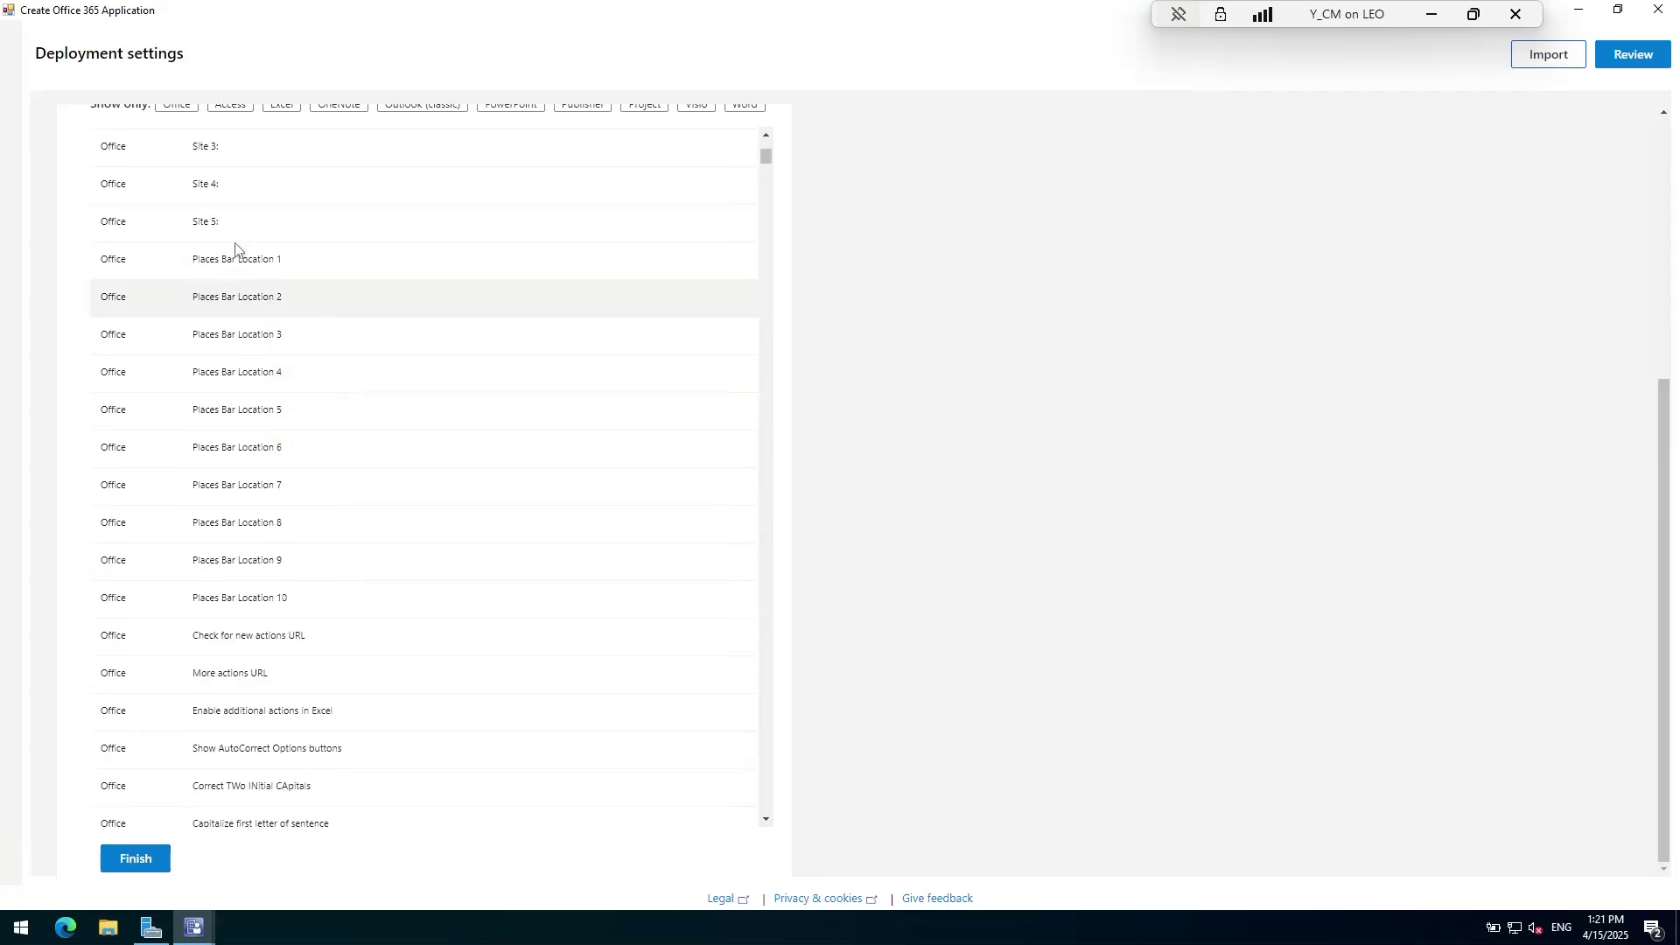
scroll(271, 368, "down", 5)
scroll(301, 467, "down", 10)
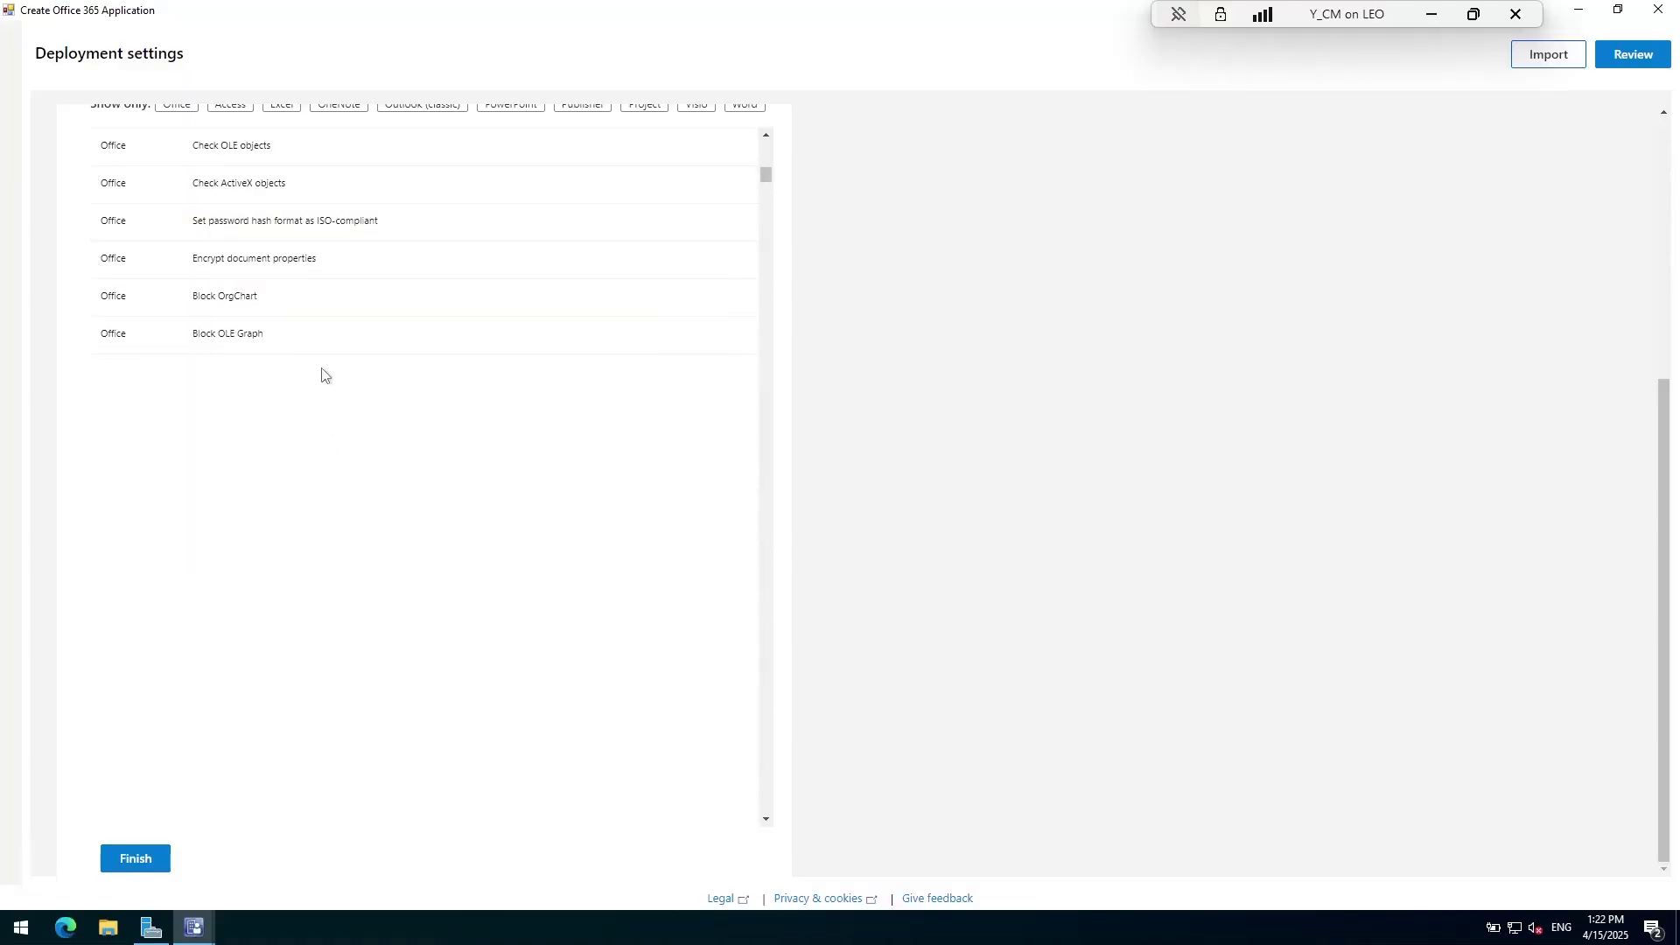
scroll(467, 187, "up", 10)
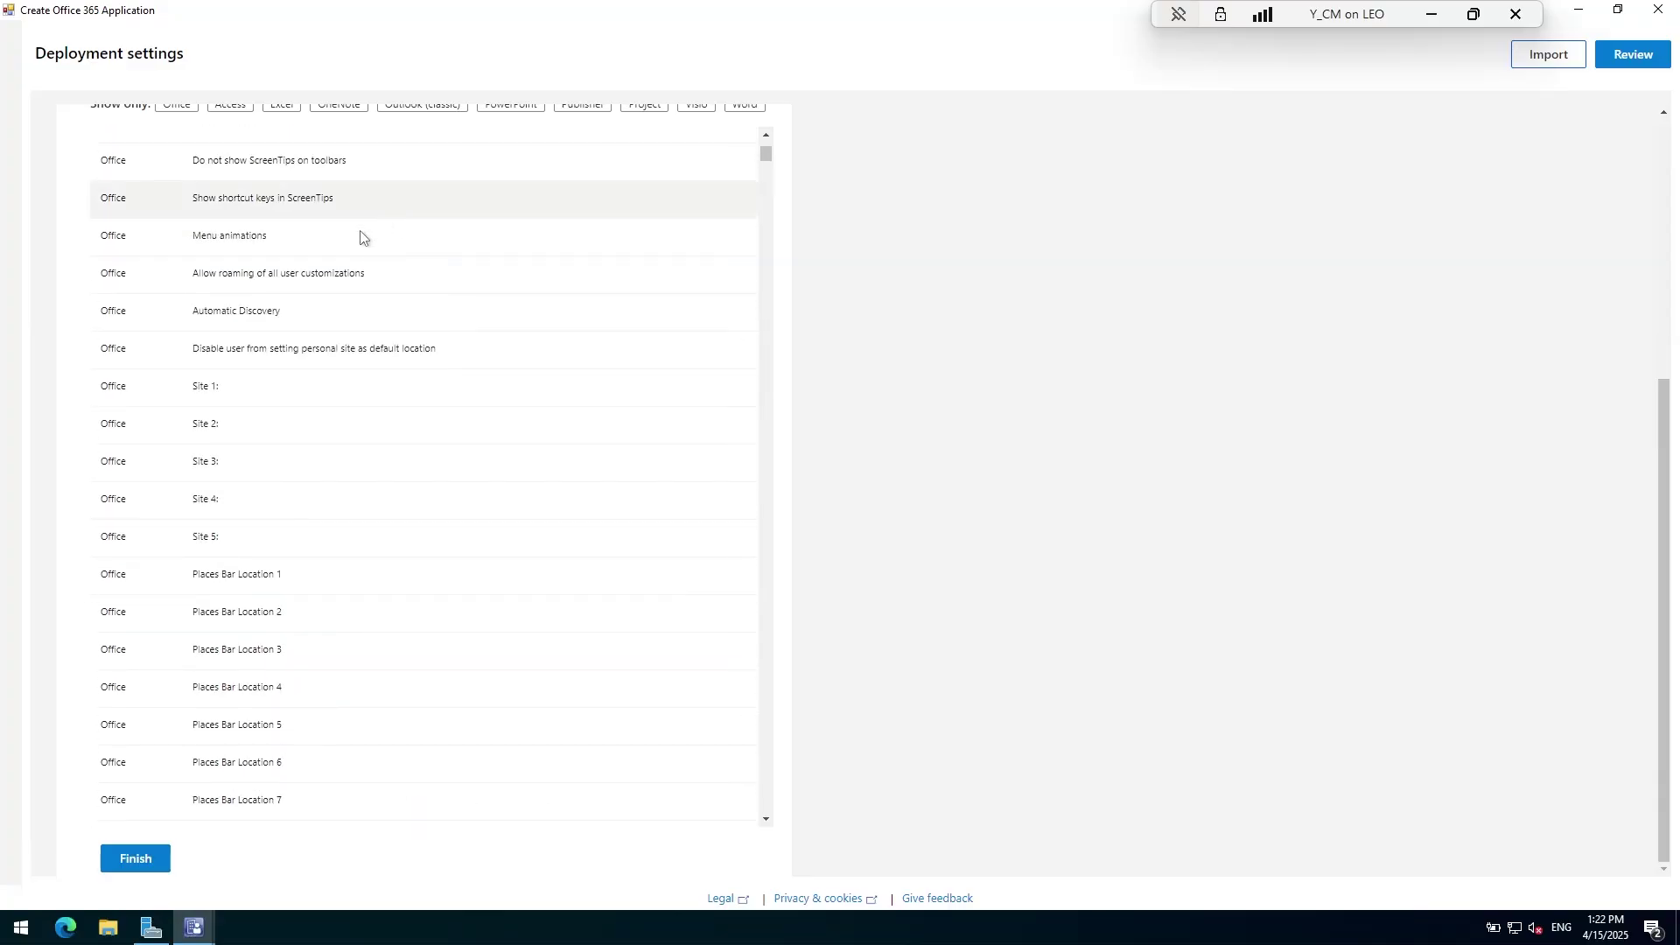
scroll(271, 191, "up", 5)
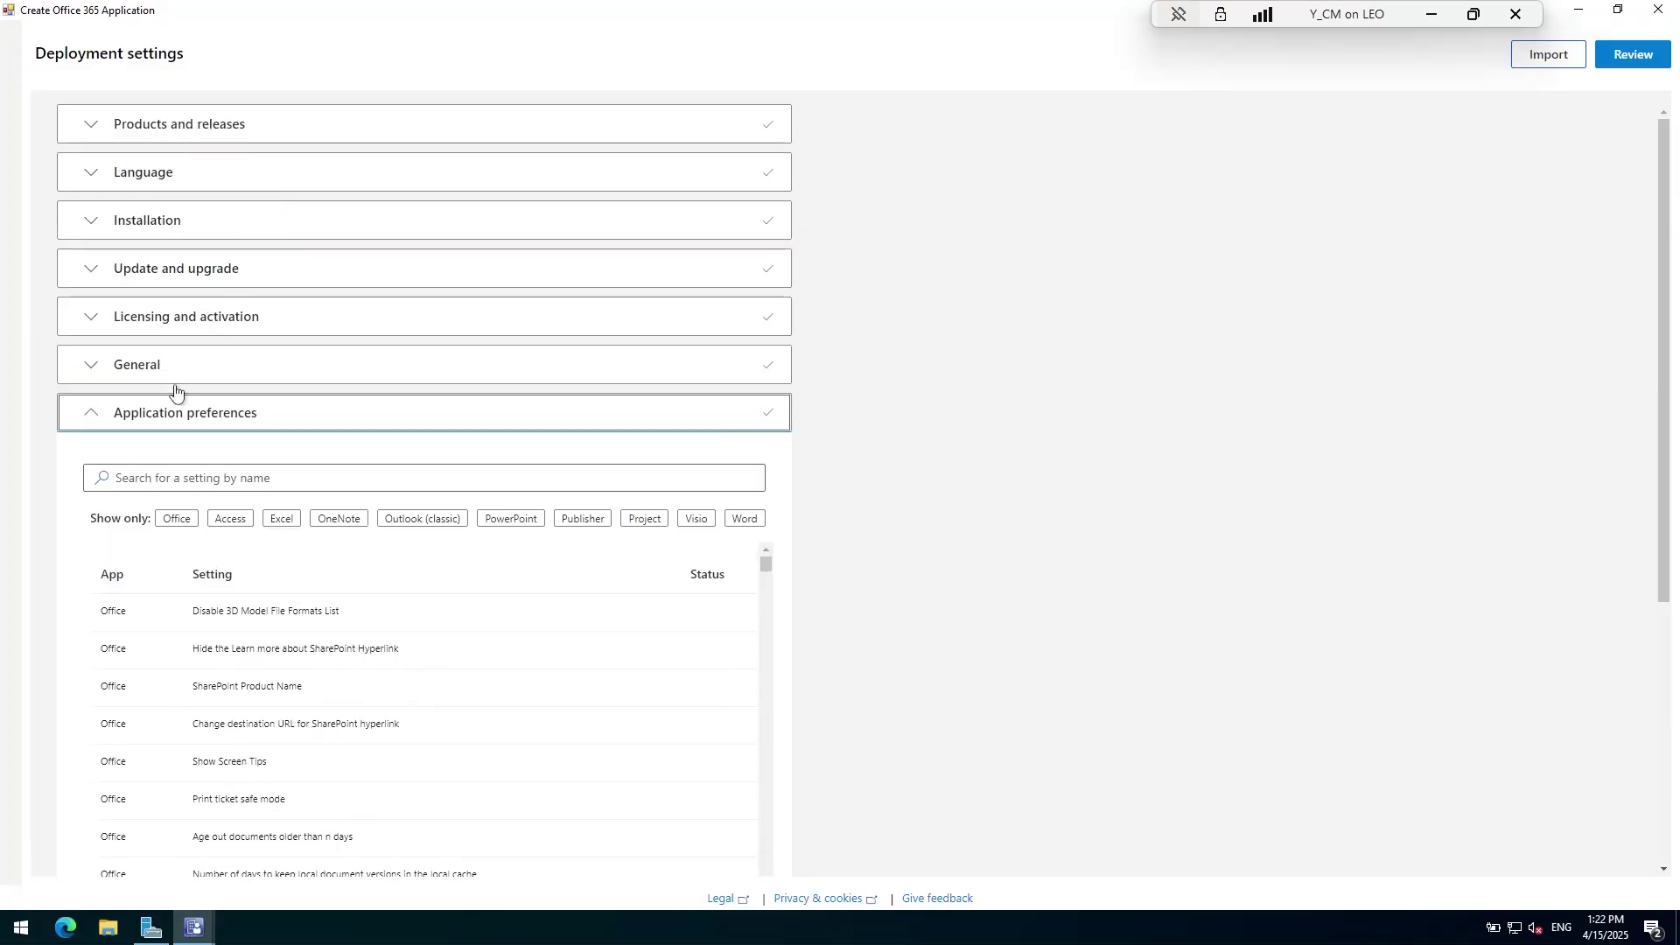
left_click(186, 425)
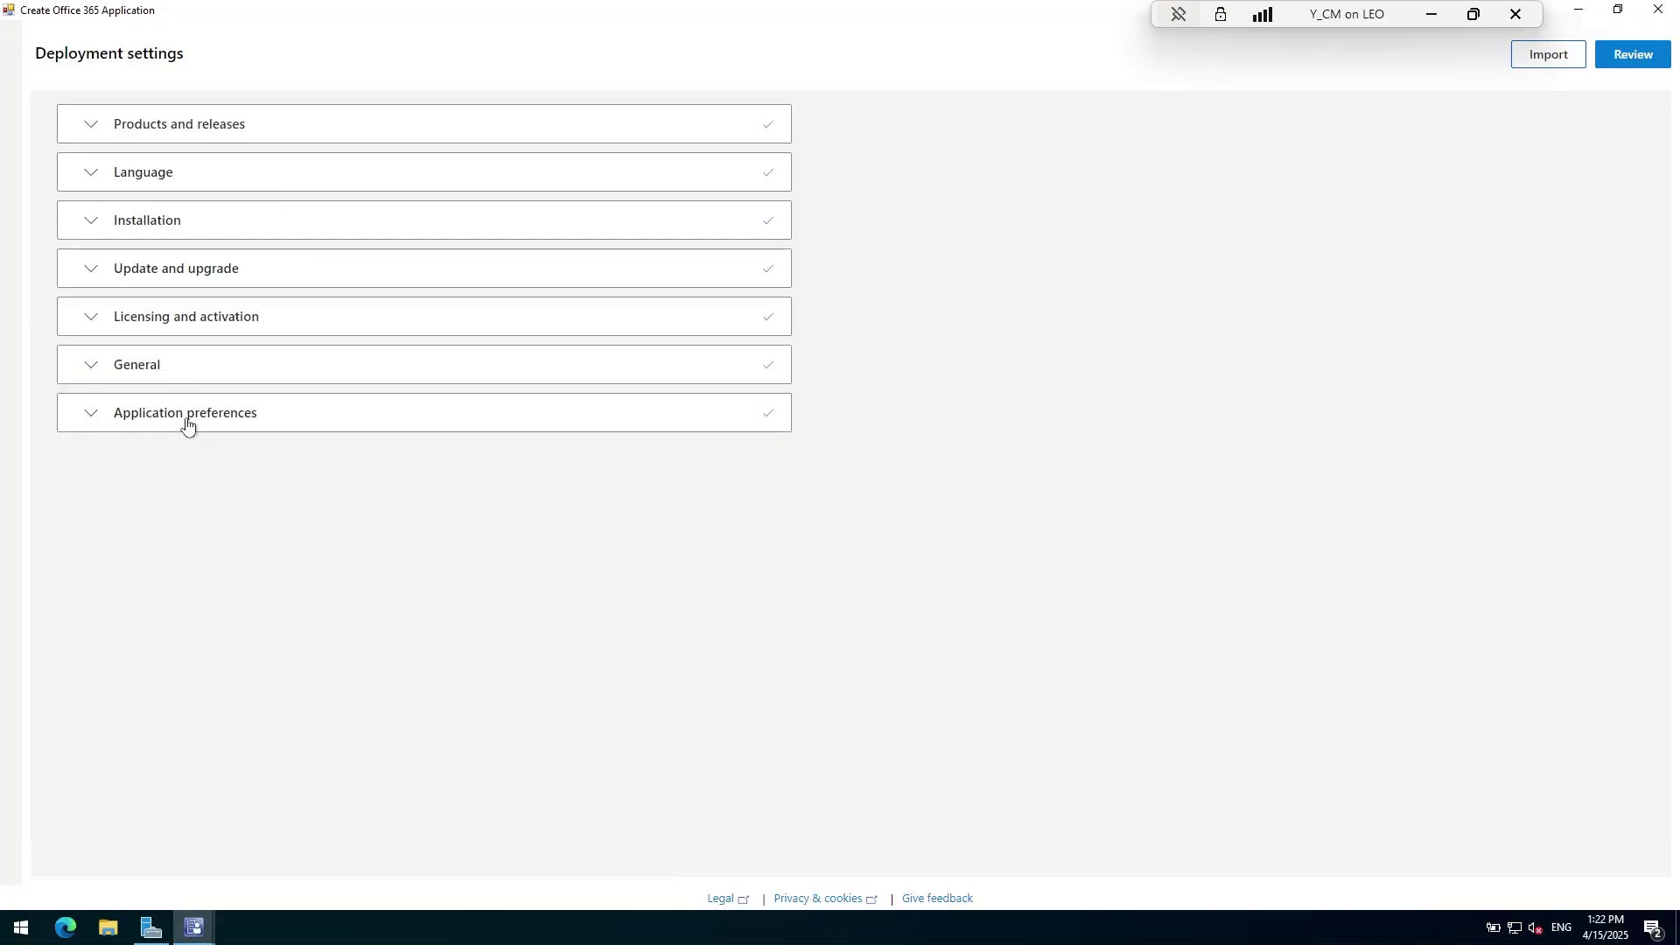
Start the configuration review and set the default file format to Office Open XML formats
left_click(1632, 55)
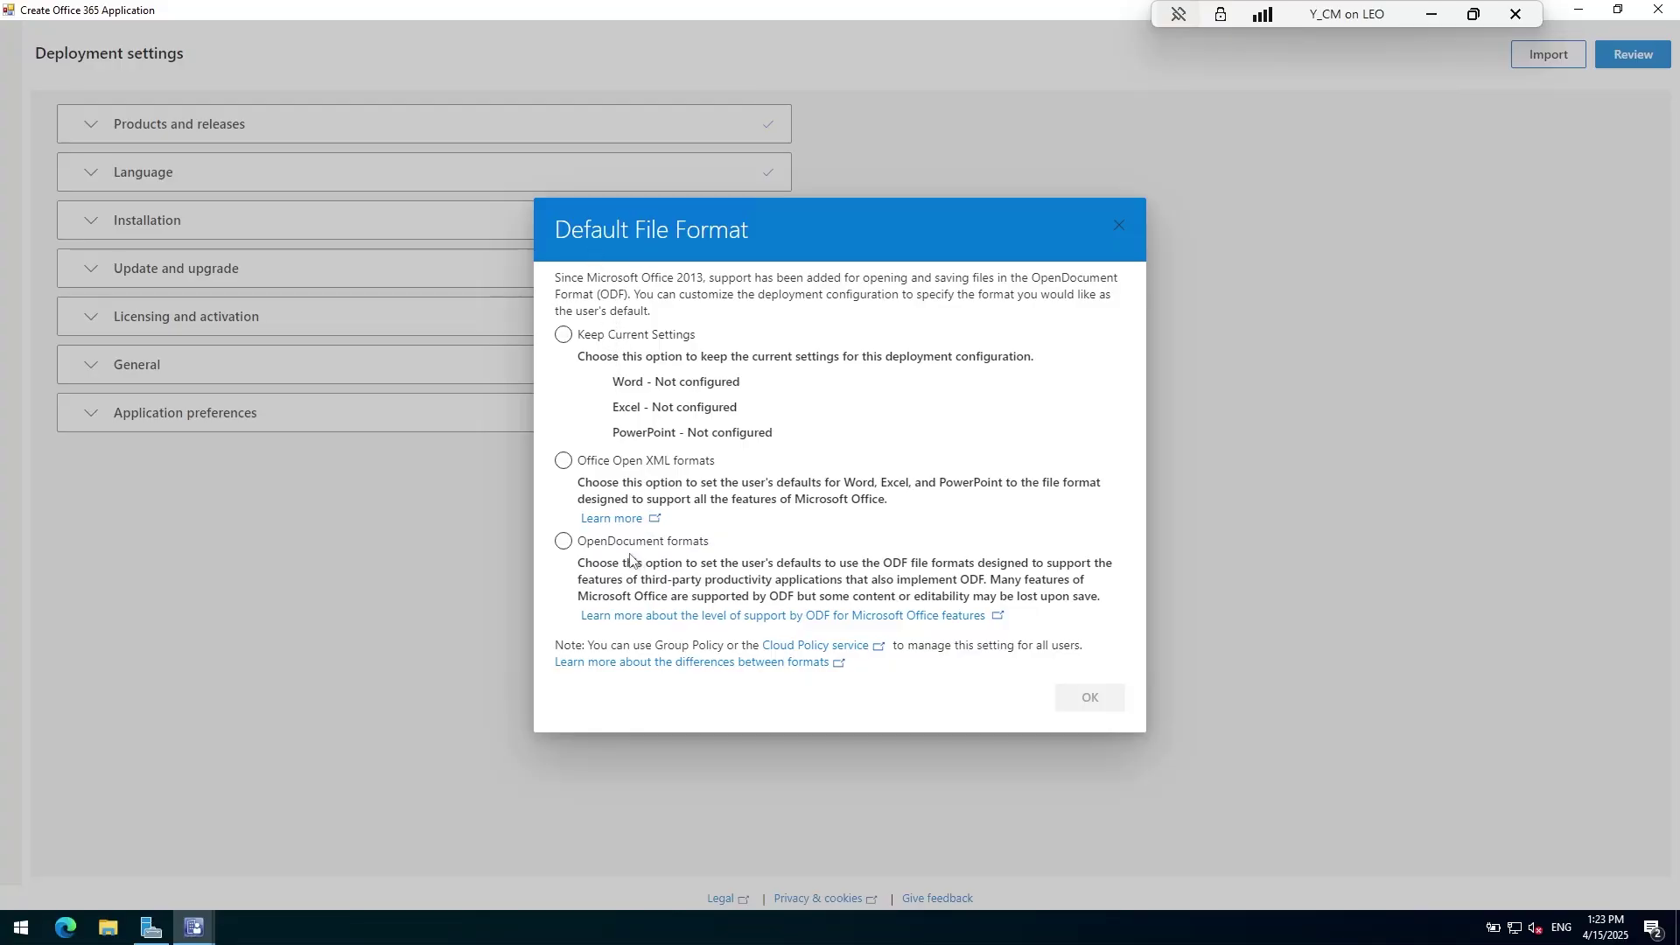
left_click(566, 462)
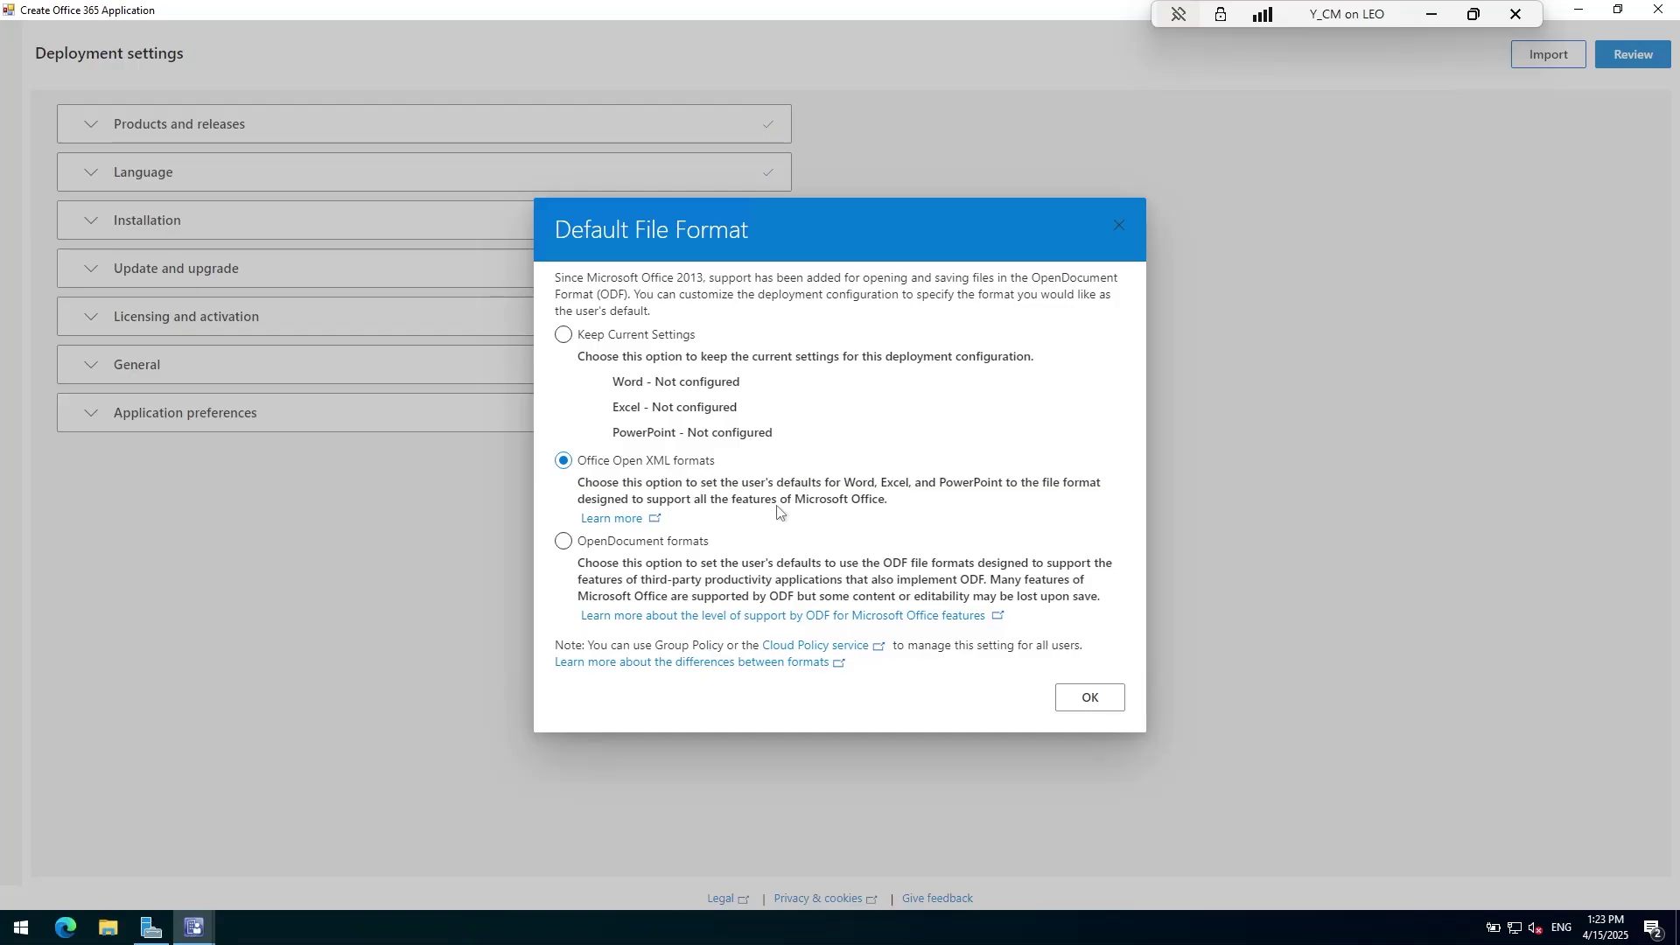
left_click(1078, 691)
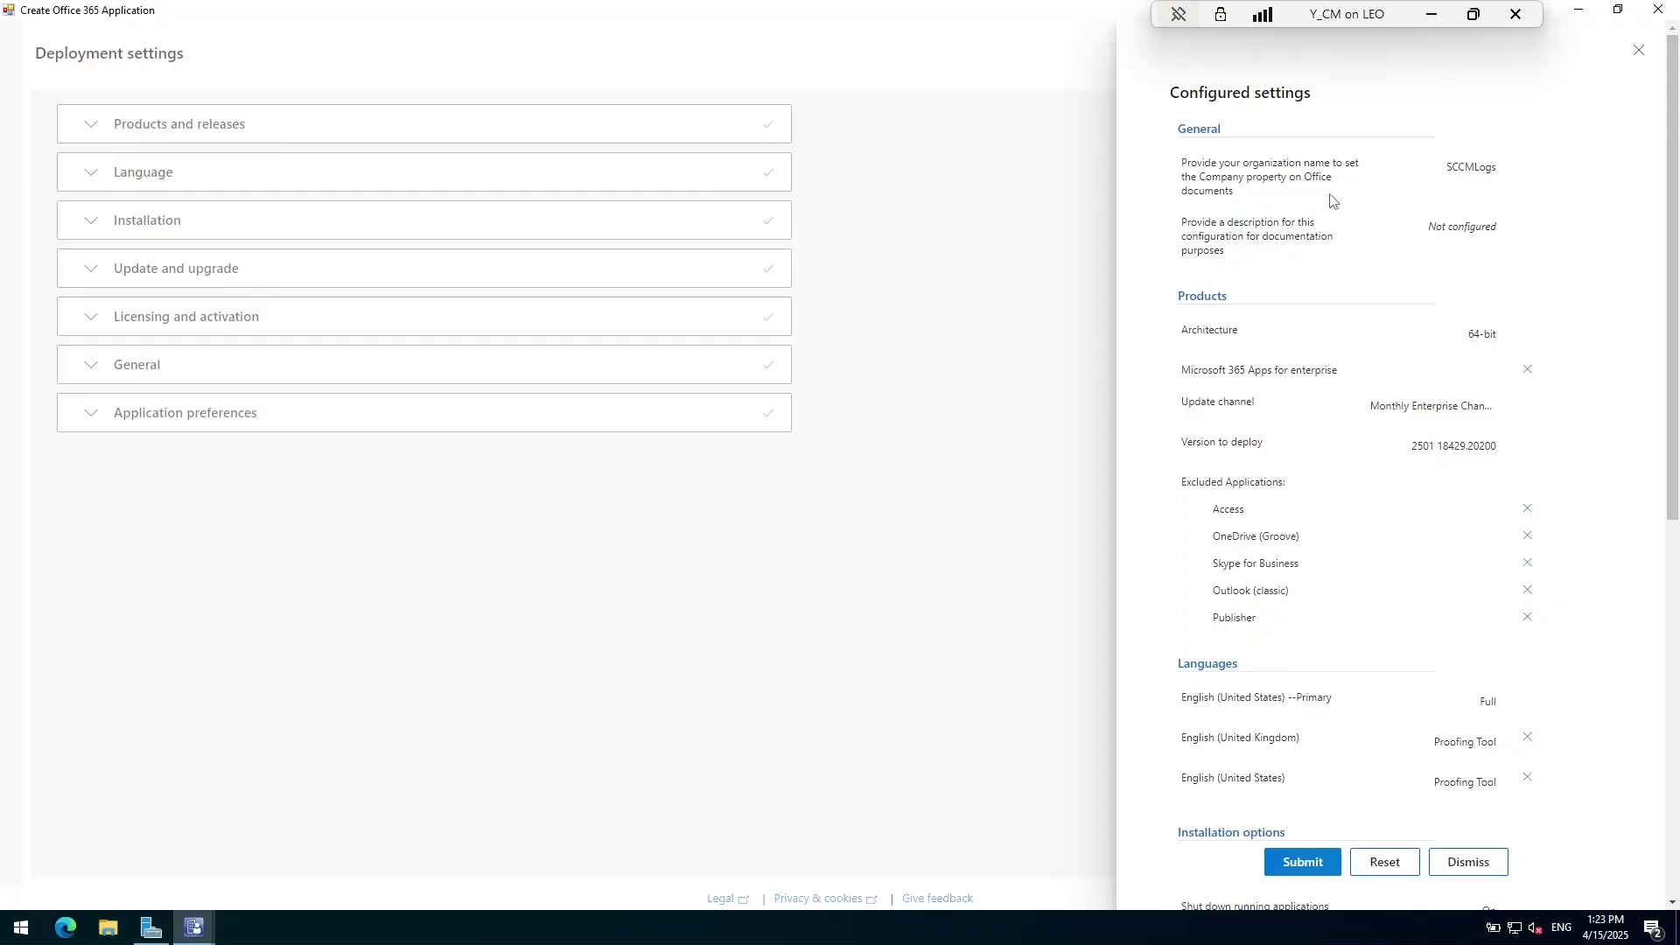
Check the configured settings from products to application settings and submit the configuration
scroll(1303, 407, "down", 6)
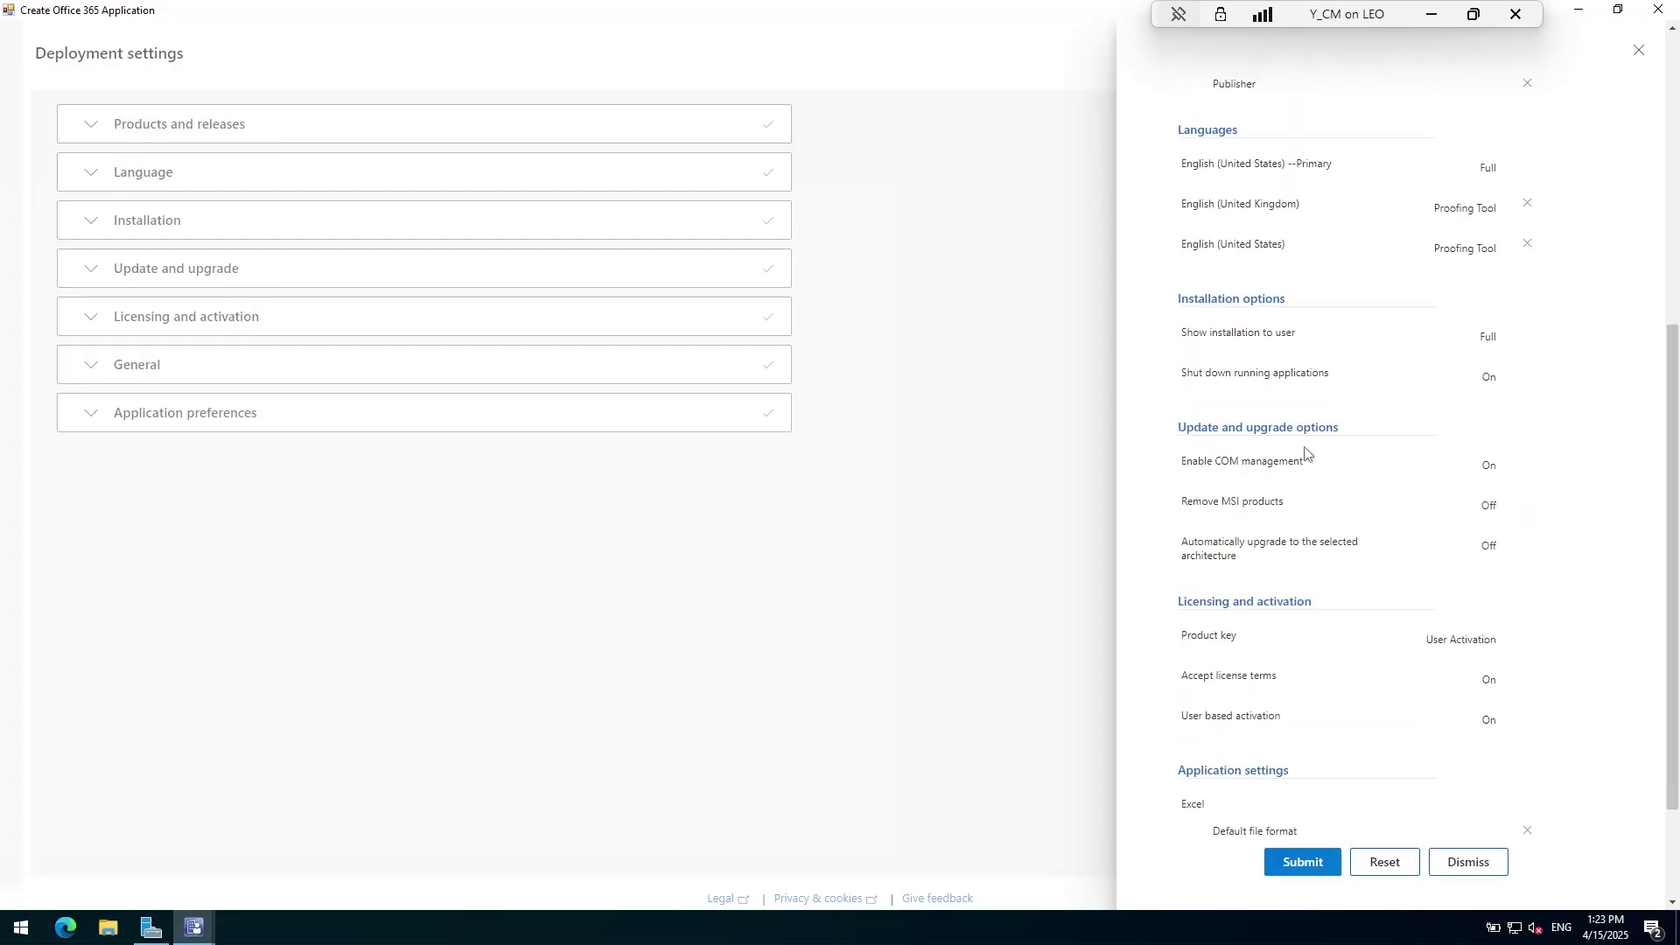
scroll(1303, 451, "up", 4)
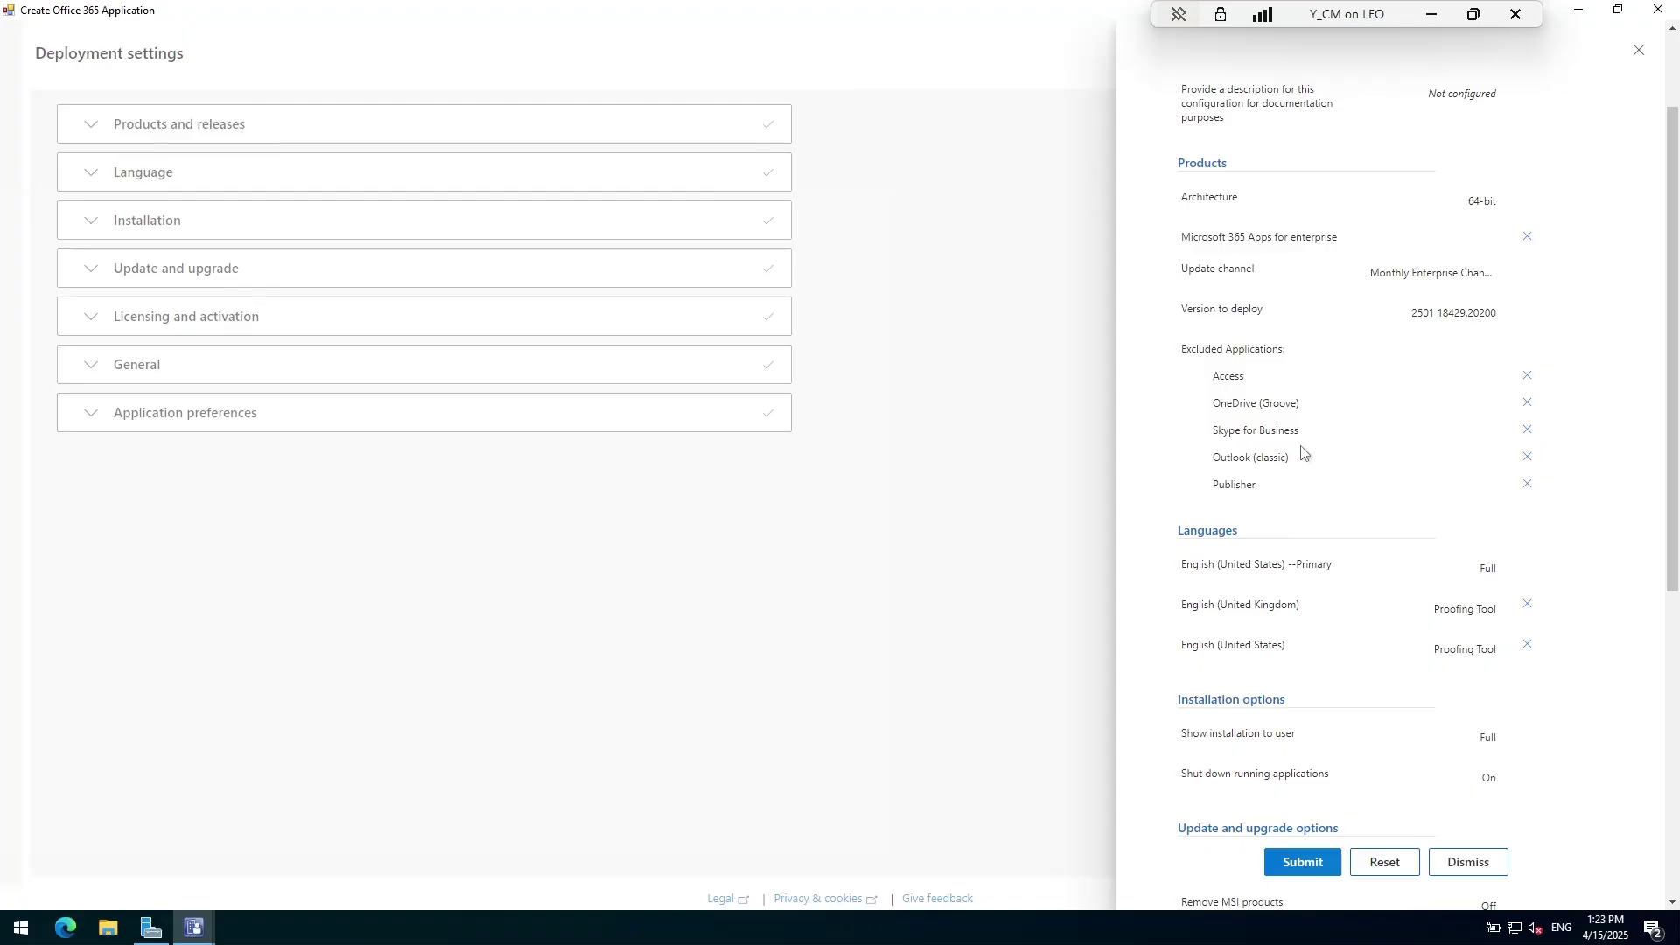
scroll(1299, 468, "down", 5)
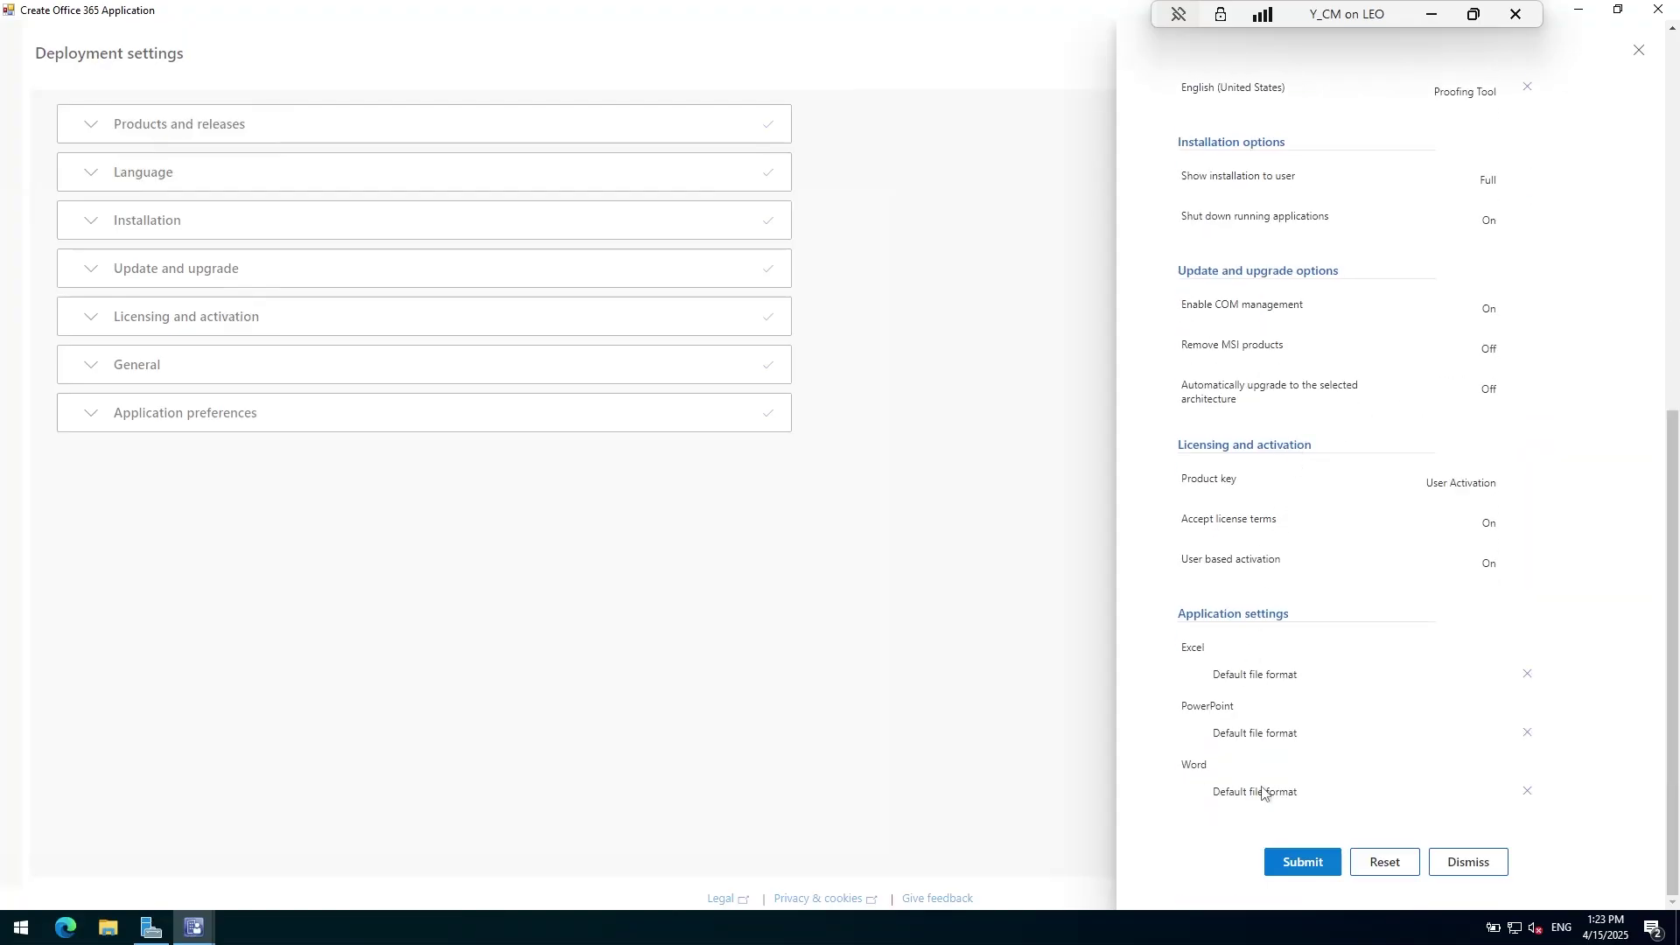
left_click(1297, 866)
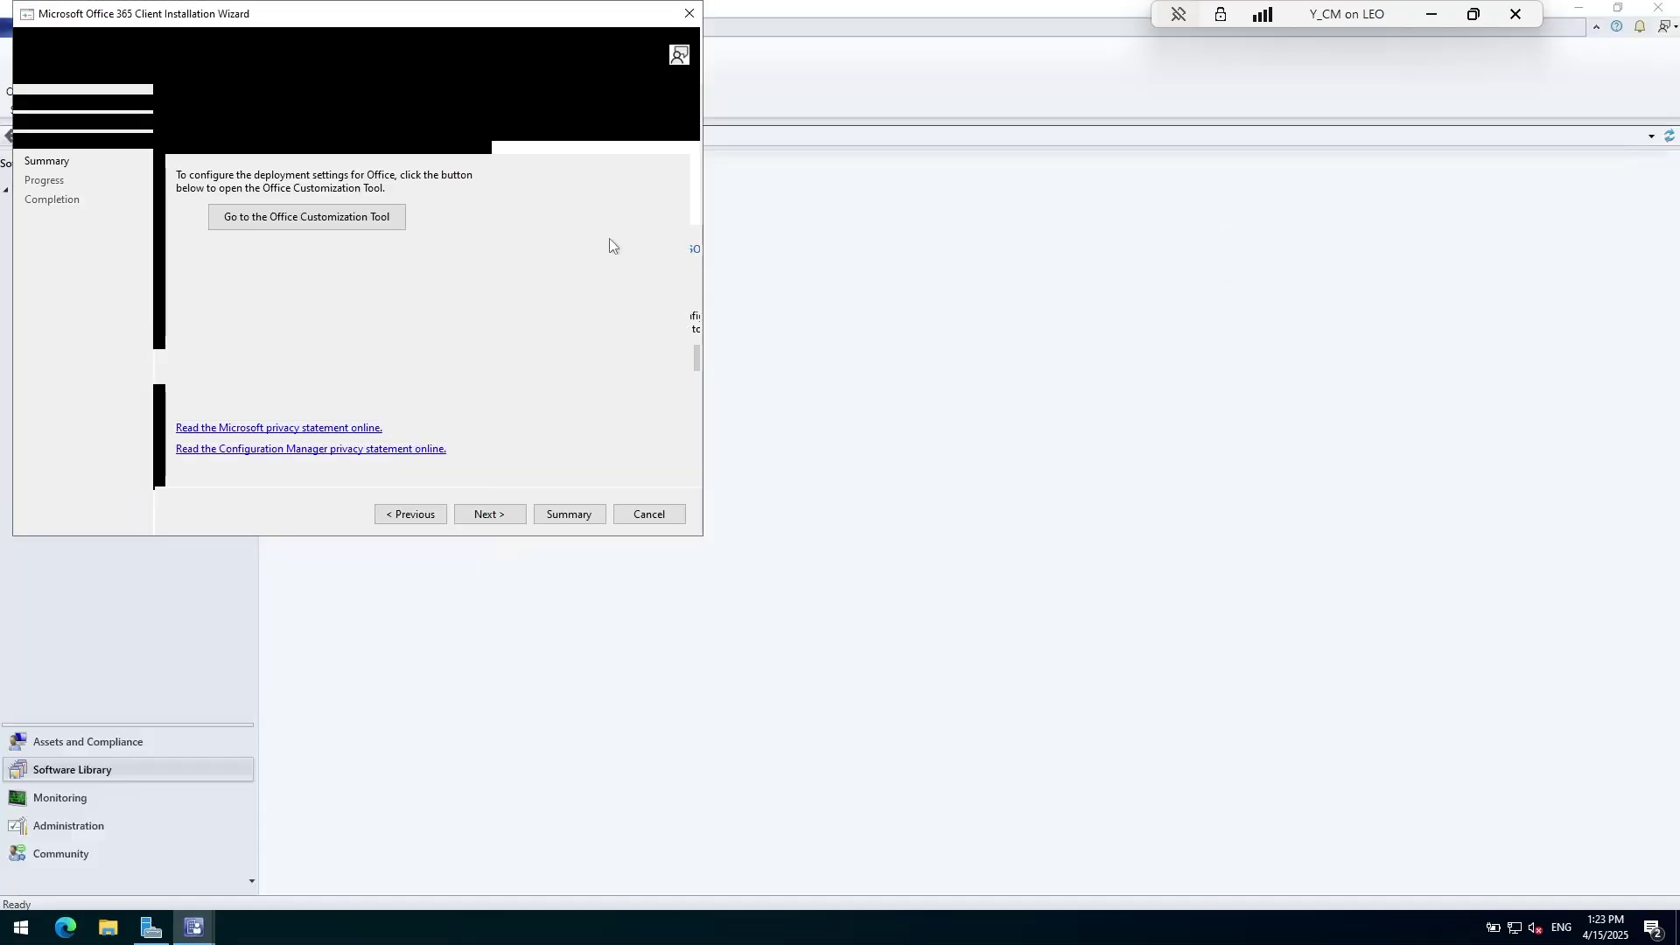
Continue the client installation wizard past Office Settings, choose to deploy the application now, and proceed to the deployment's general information
left_click_drag(193, 14, 763, 153)
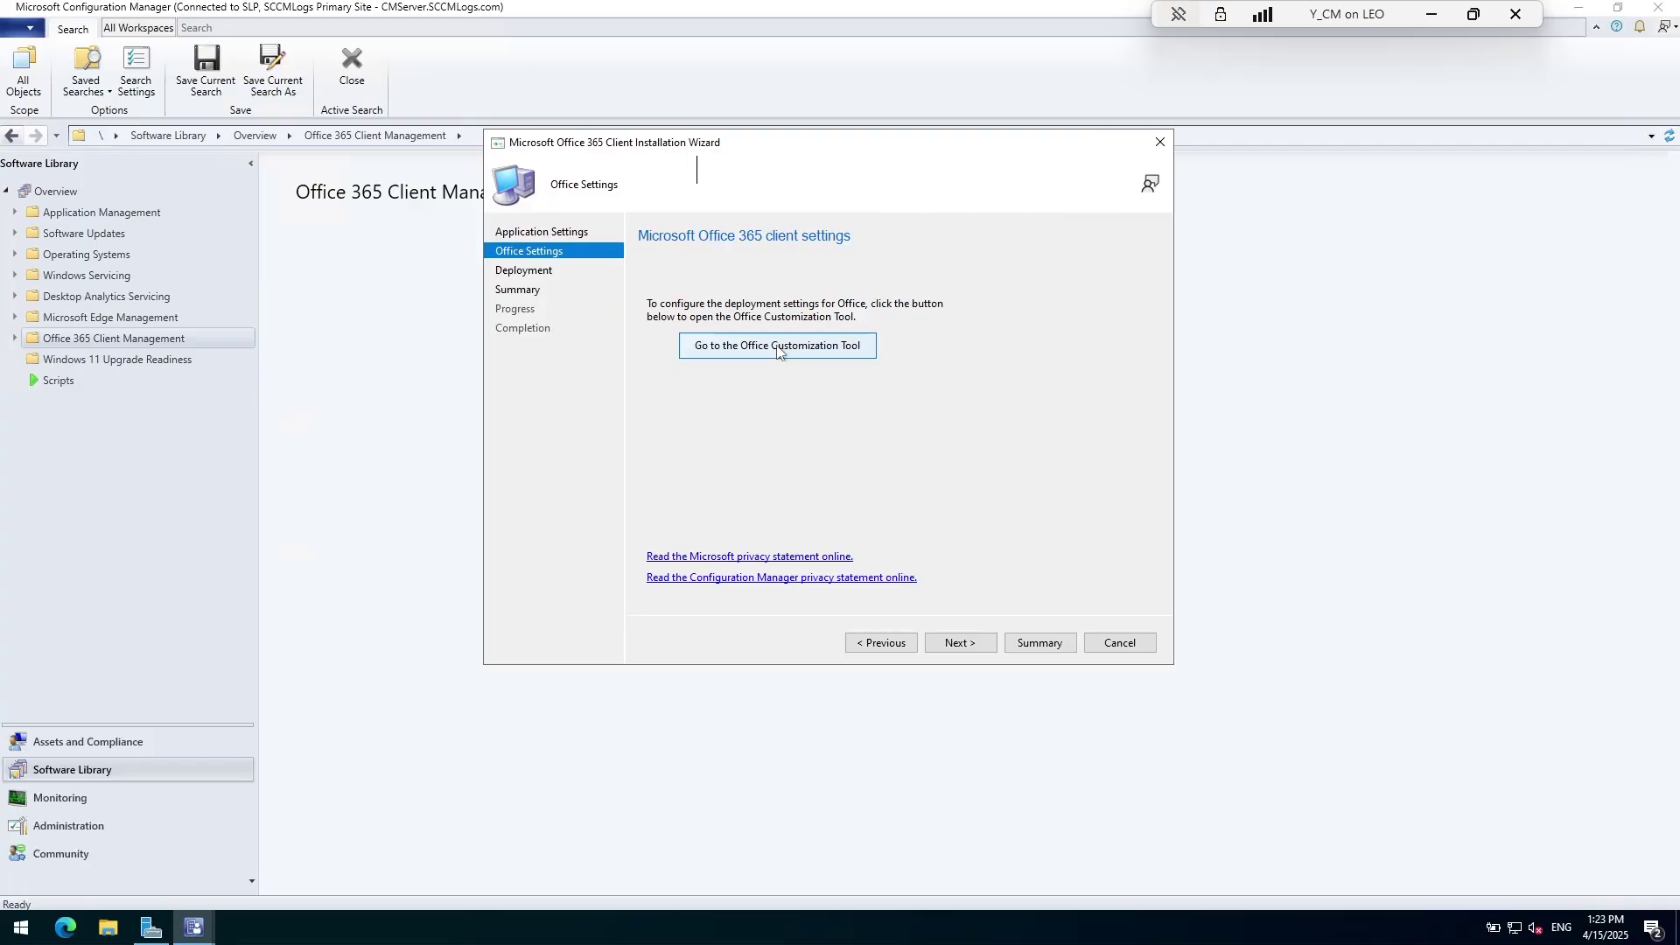
left_click(958, 641)
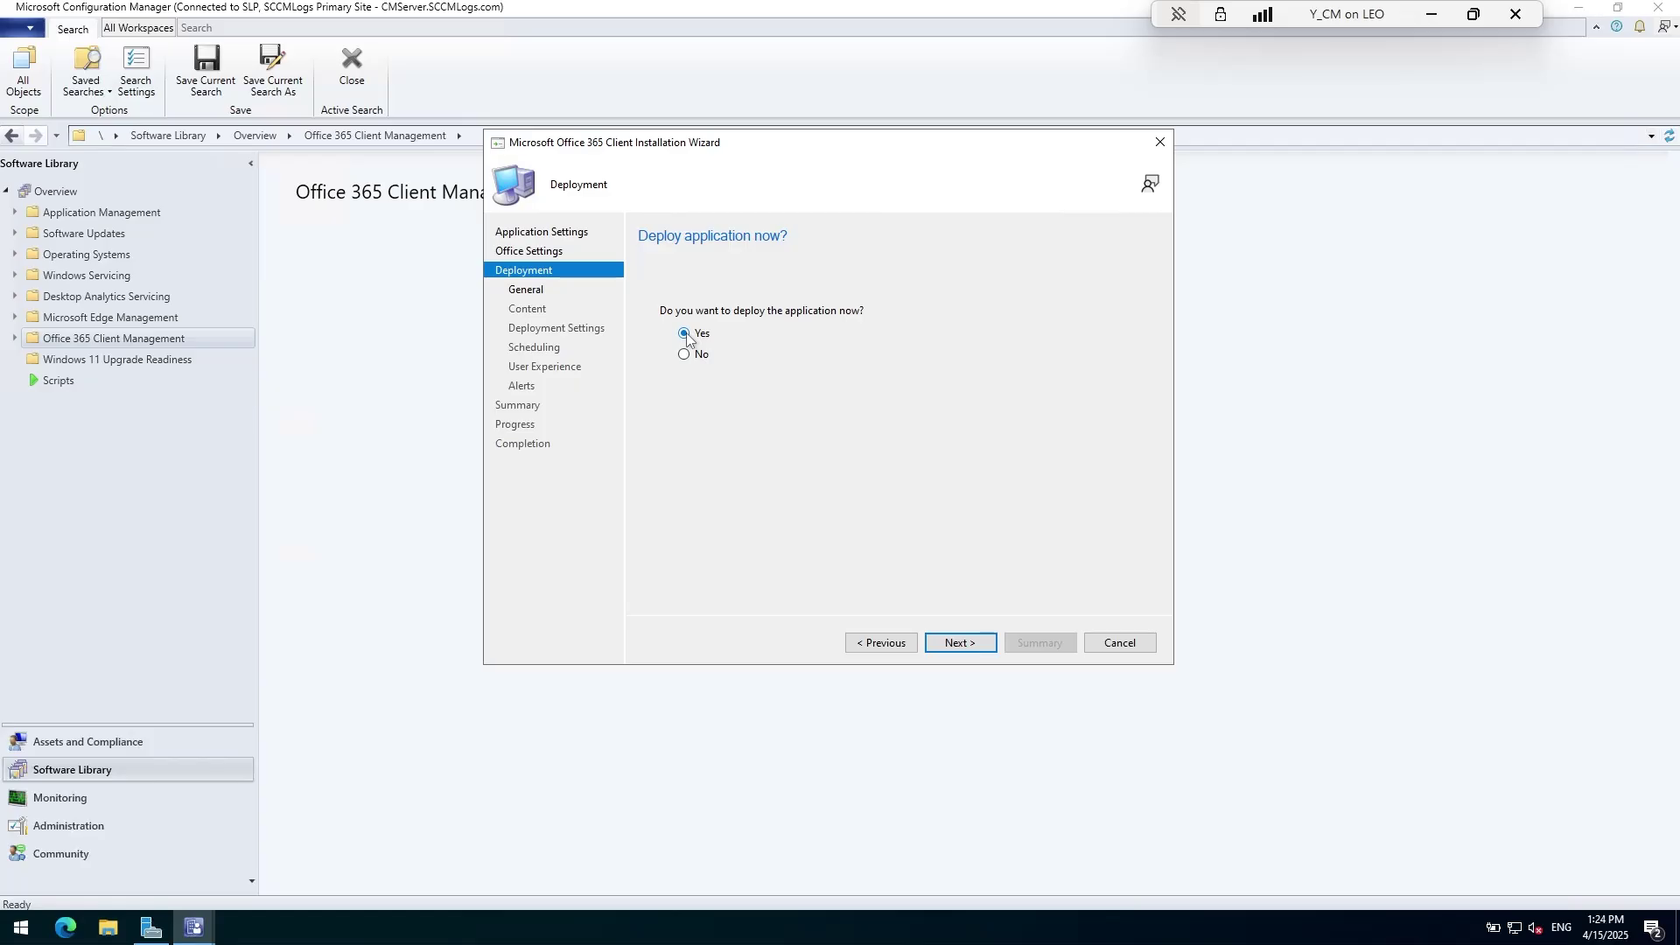
left_click(961, 643)
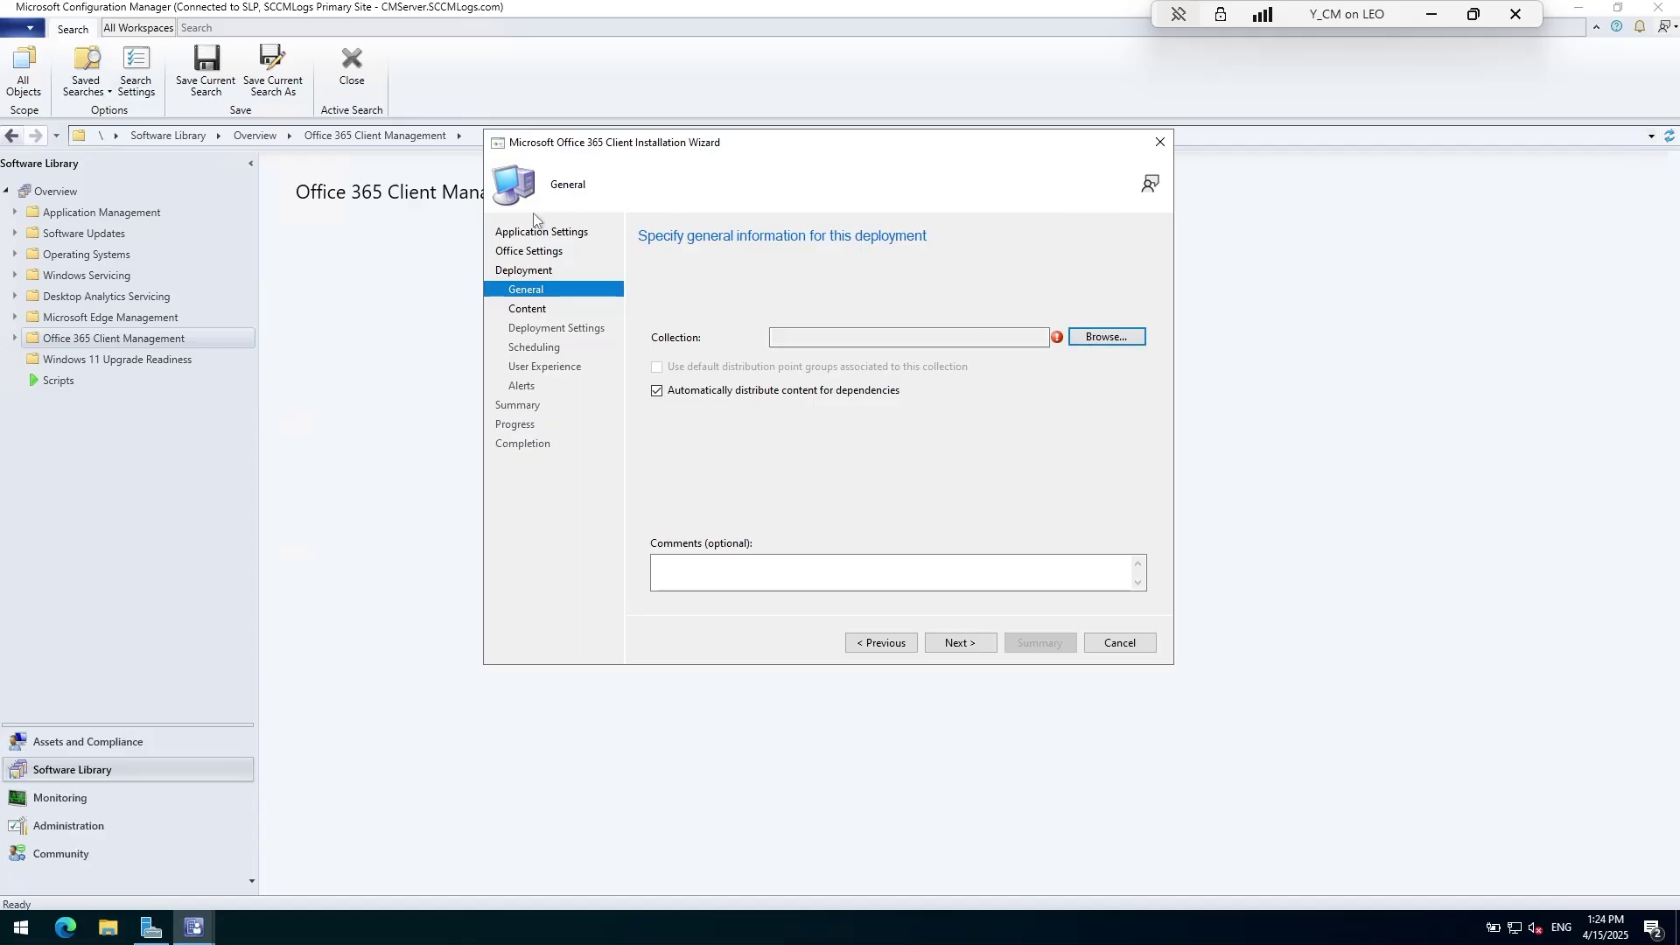
Start a new device collection named M365_Apps_Deployment with All Systems as its limiting collection and continue to the membership rules
left_click(126, 747)
left_click(126, 747)
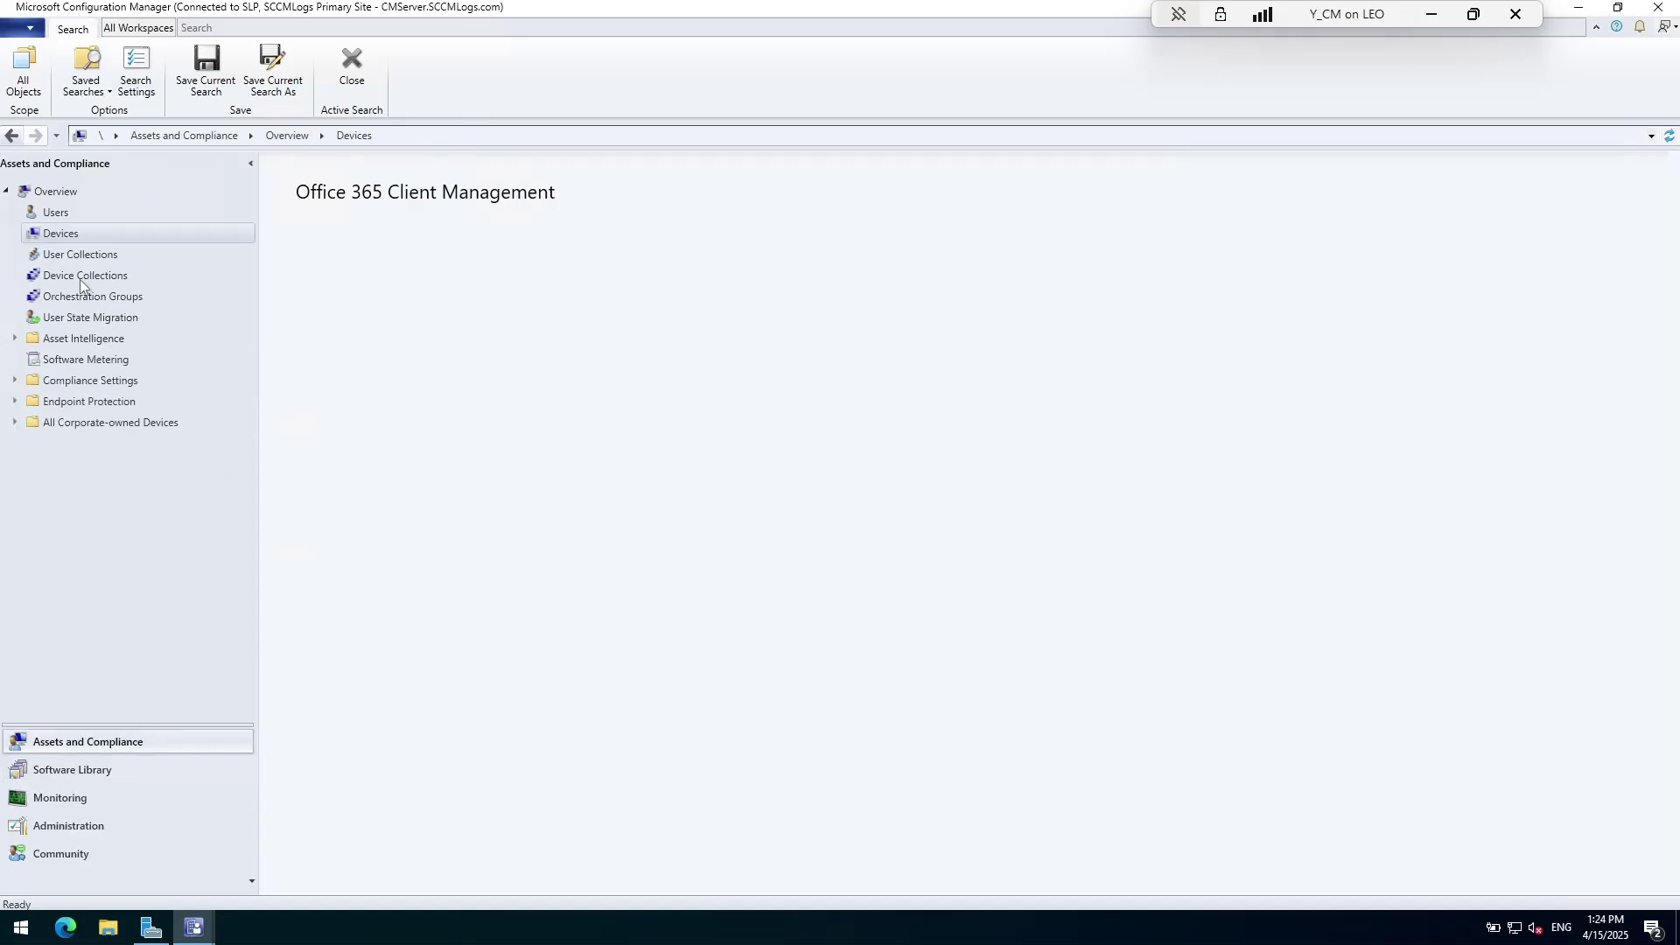
left_click(85, 275)
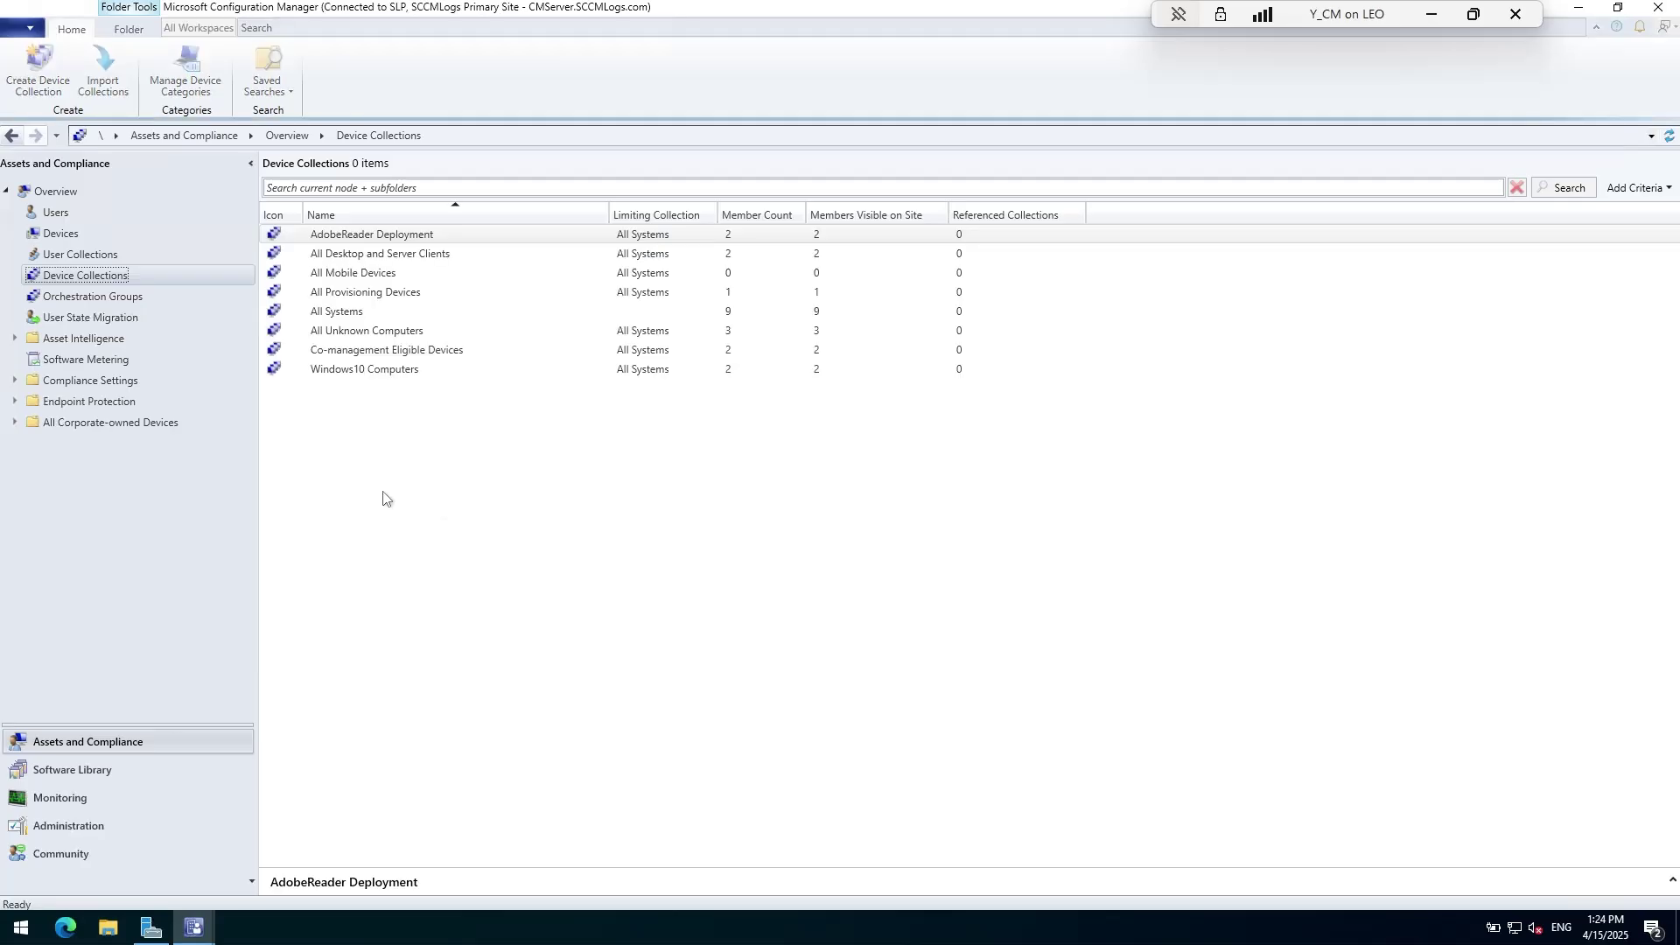
right_click(407, 469)
left_click(353, 479)
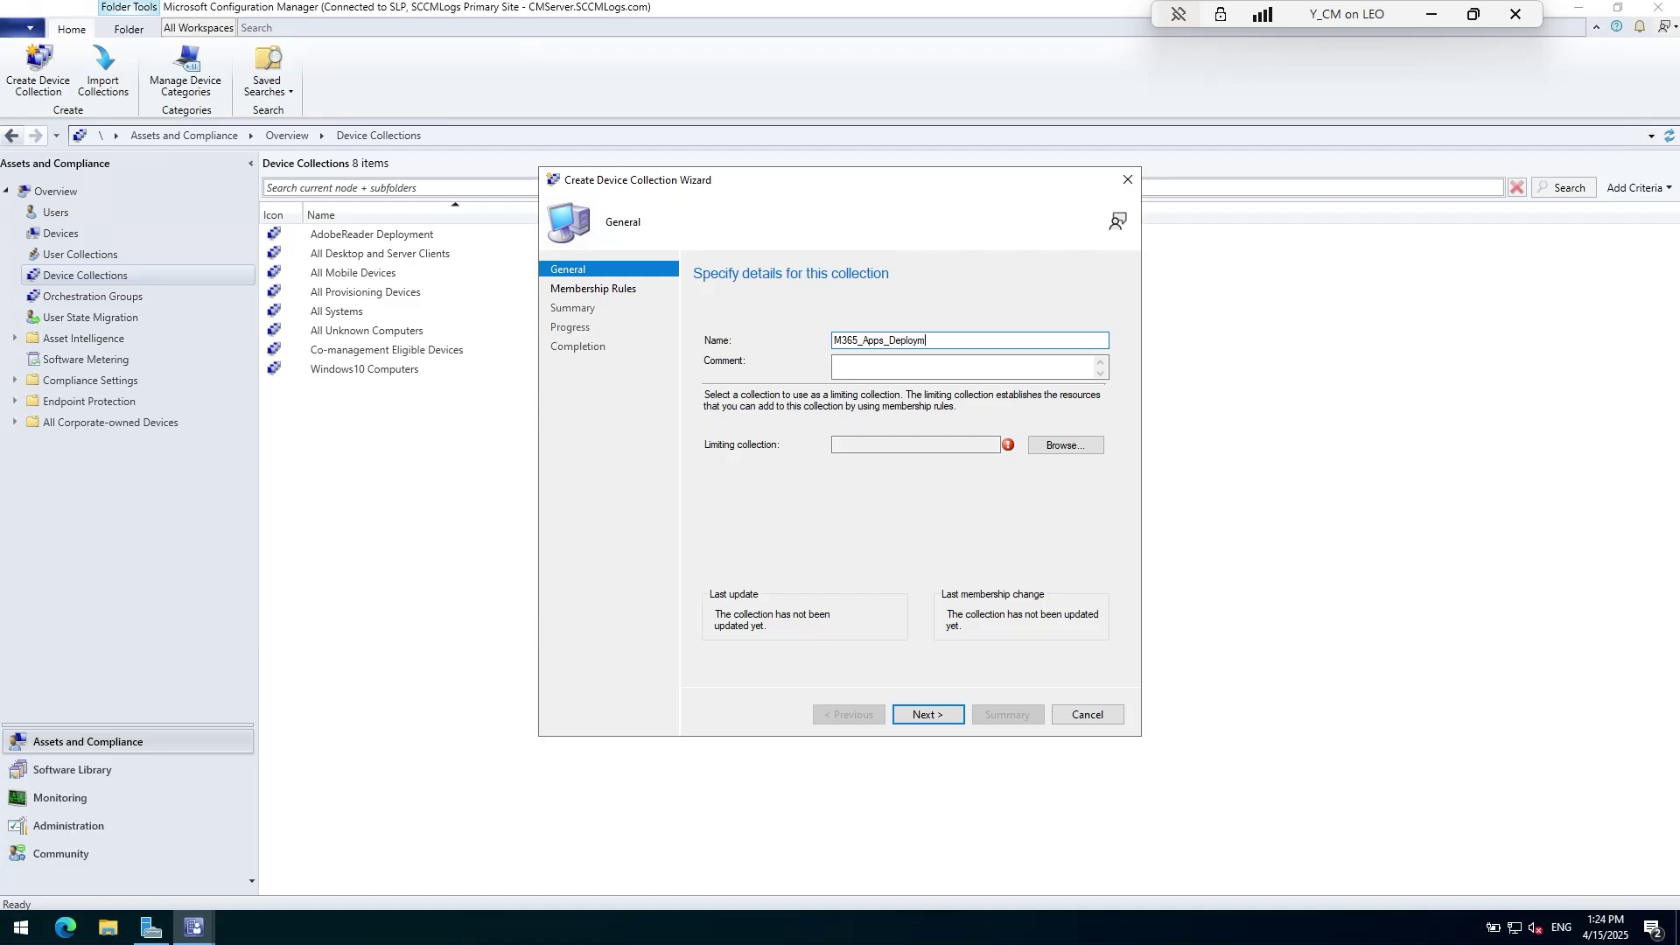
left_click(1045, 445)
left_click(805, 390)
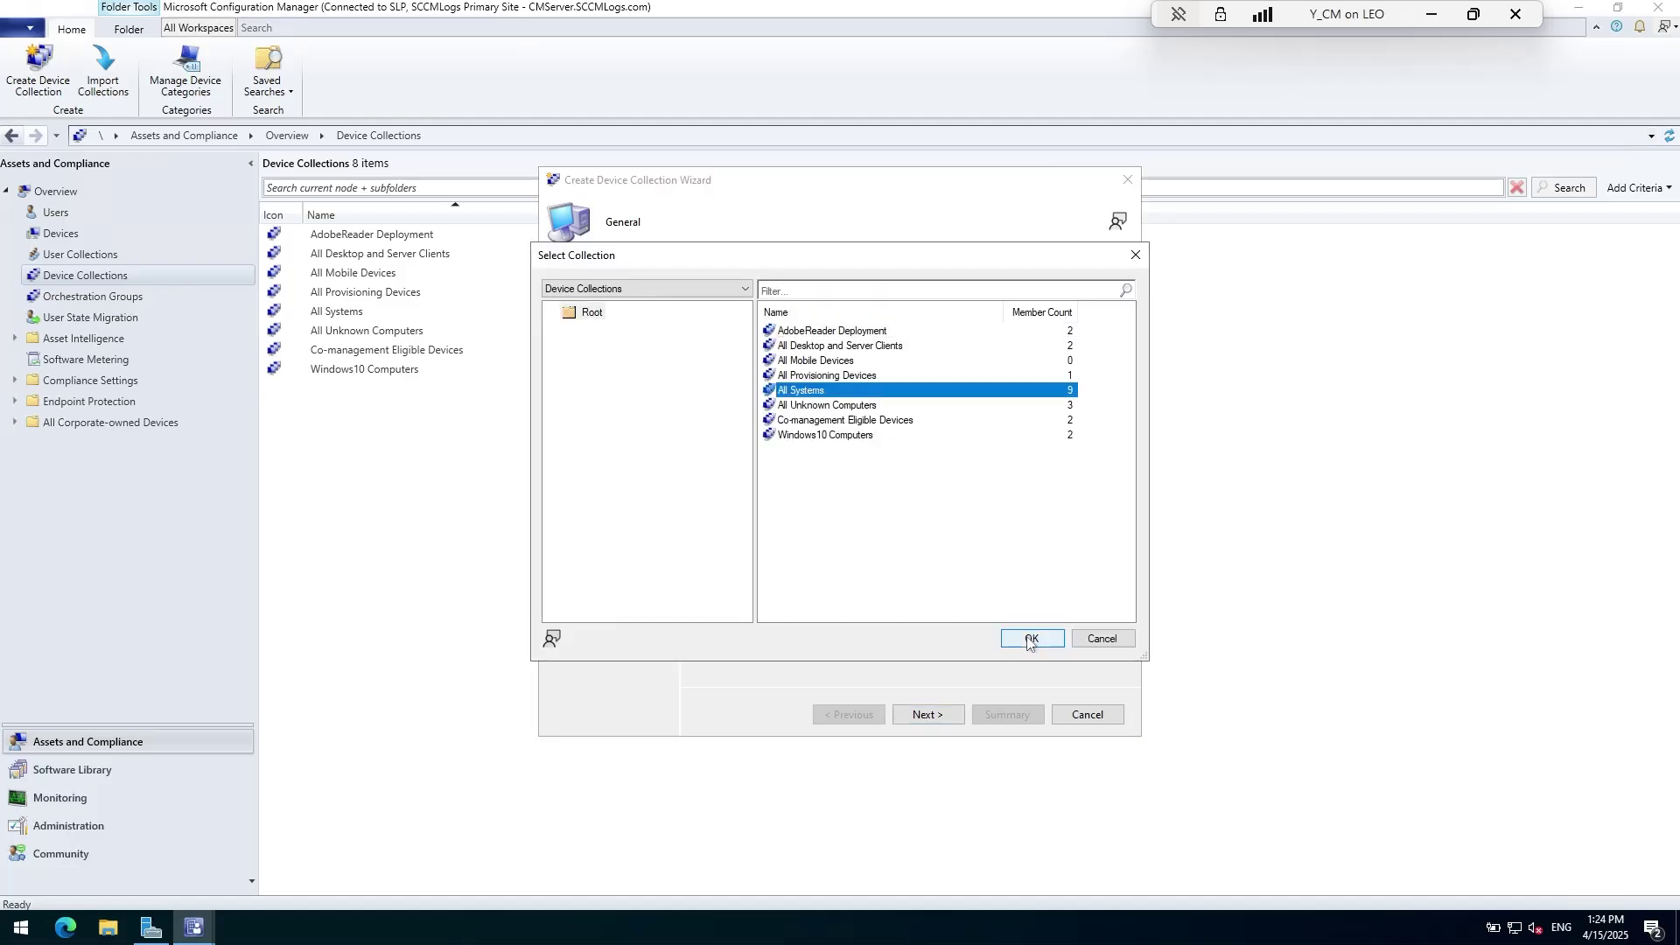
left_click(1024, 638)
left_click(924, 720)
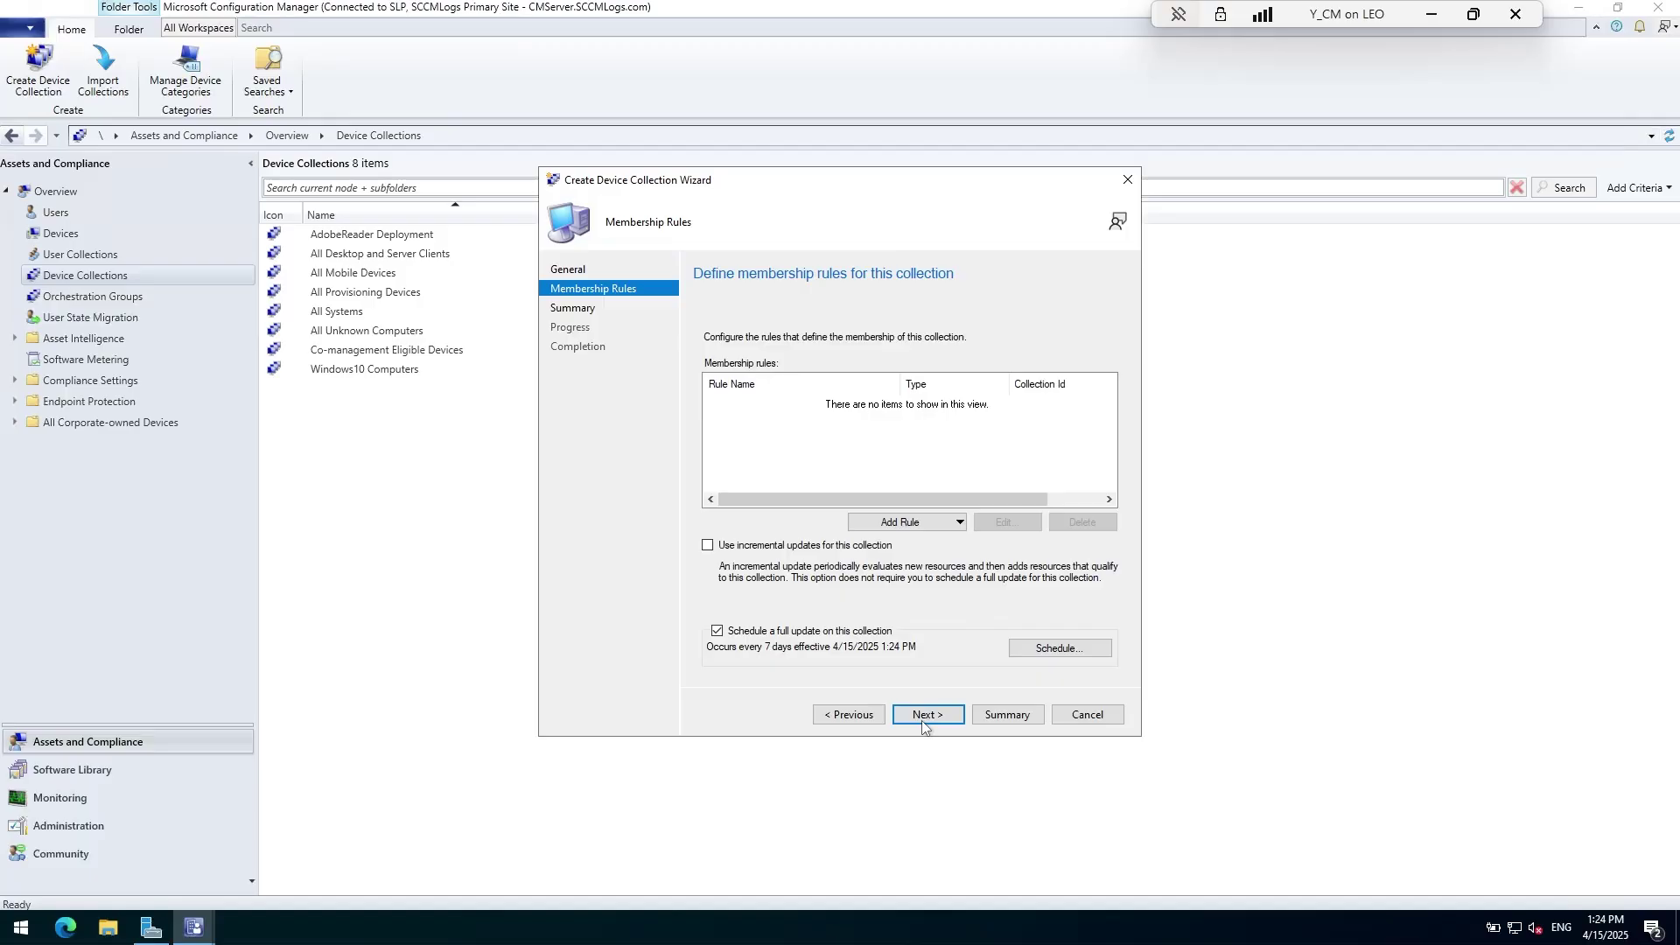
Add direct membership rules for W10-BLBIH7C-02 and W10-CSNVBCI-01, searching system resources by name with the value %
left_click(901, 522)
left_click(930, 558)
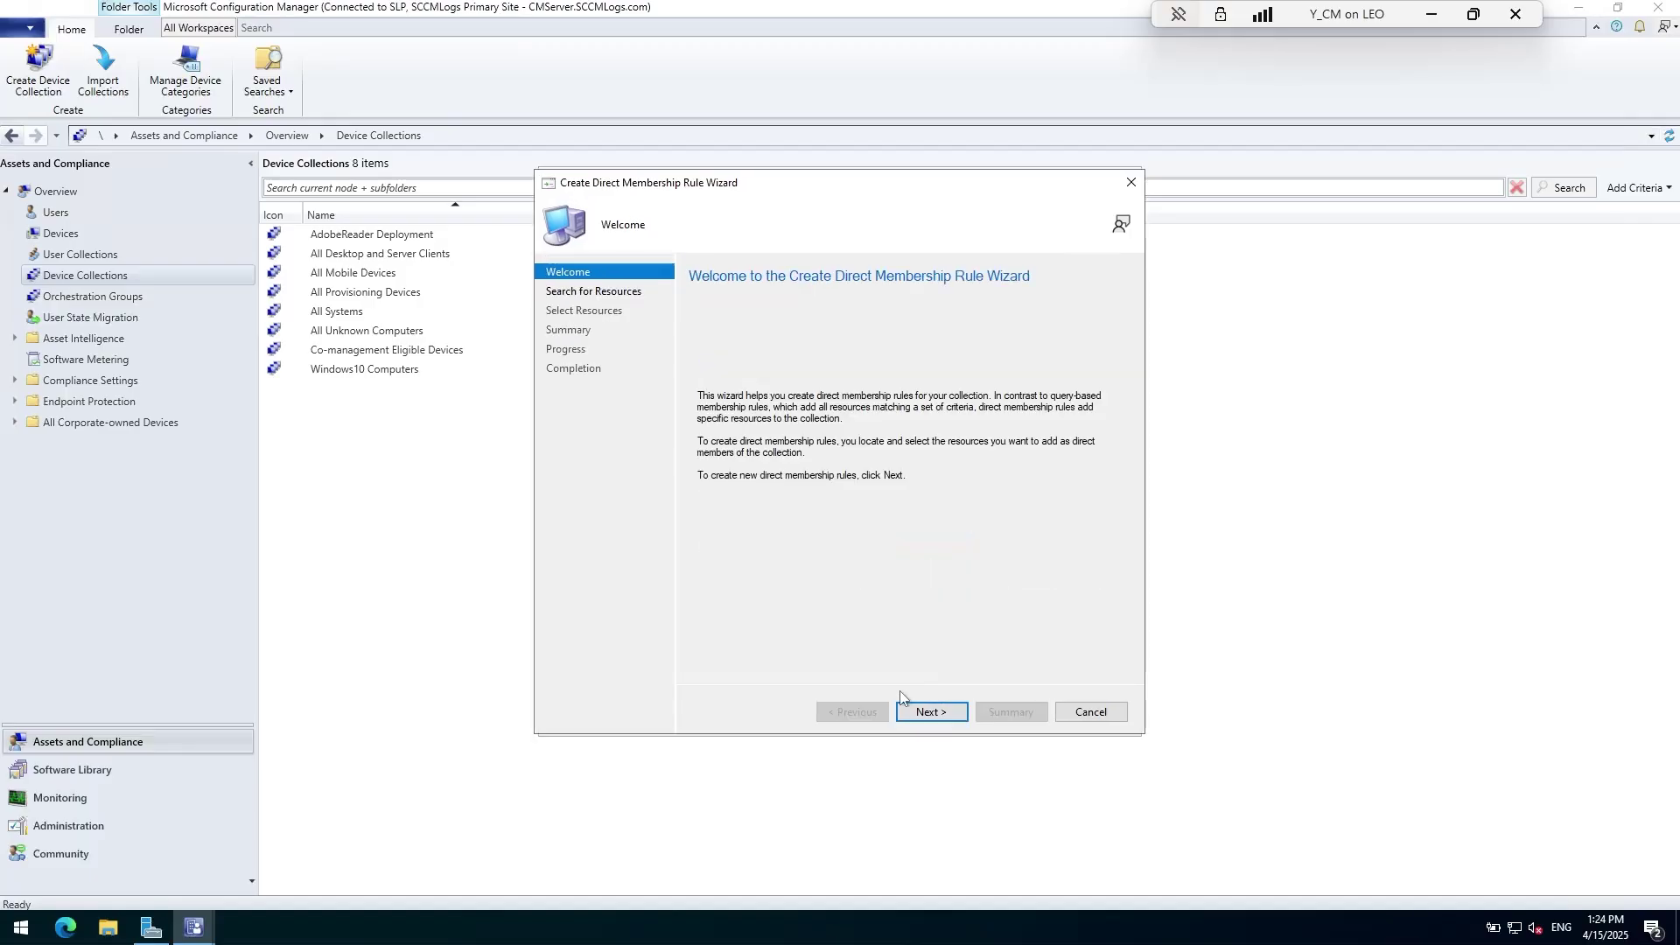
left_click(925, 712)
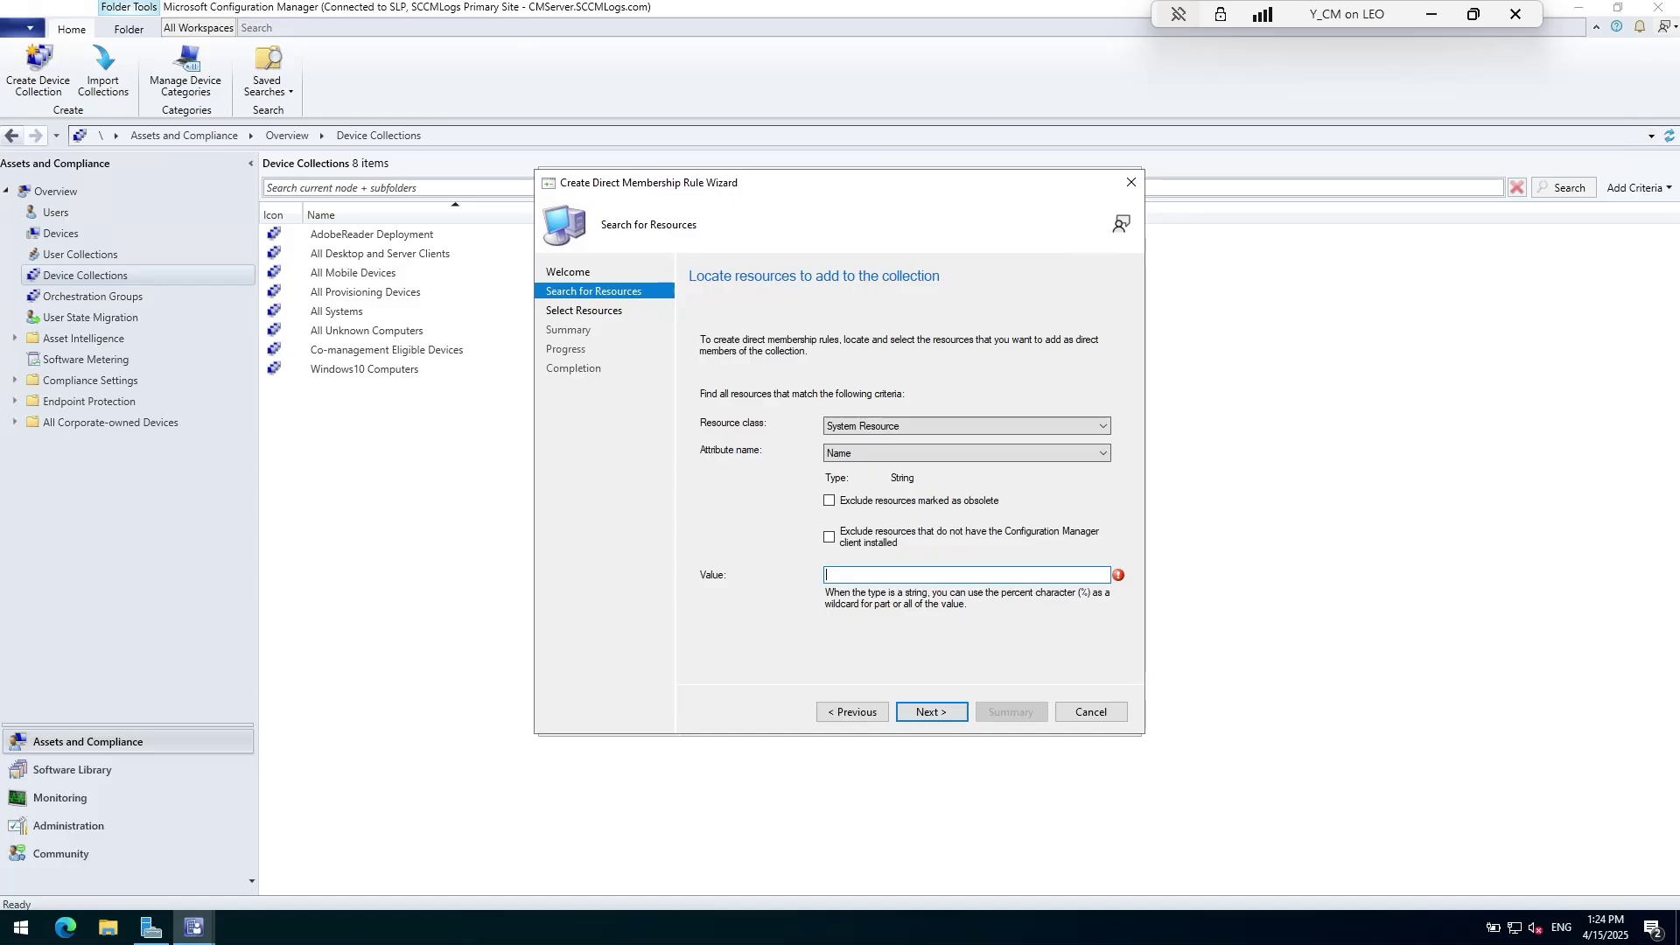
type("%")
key("Return")
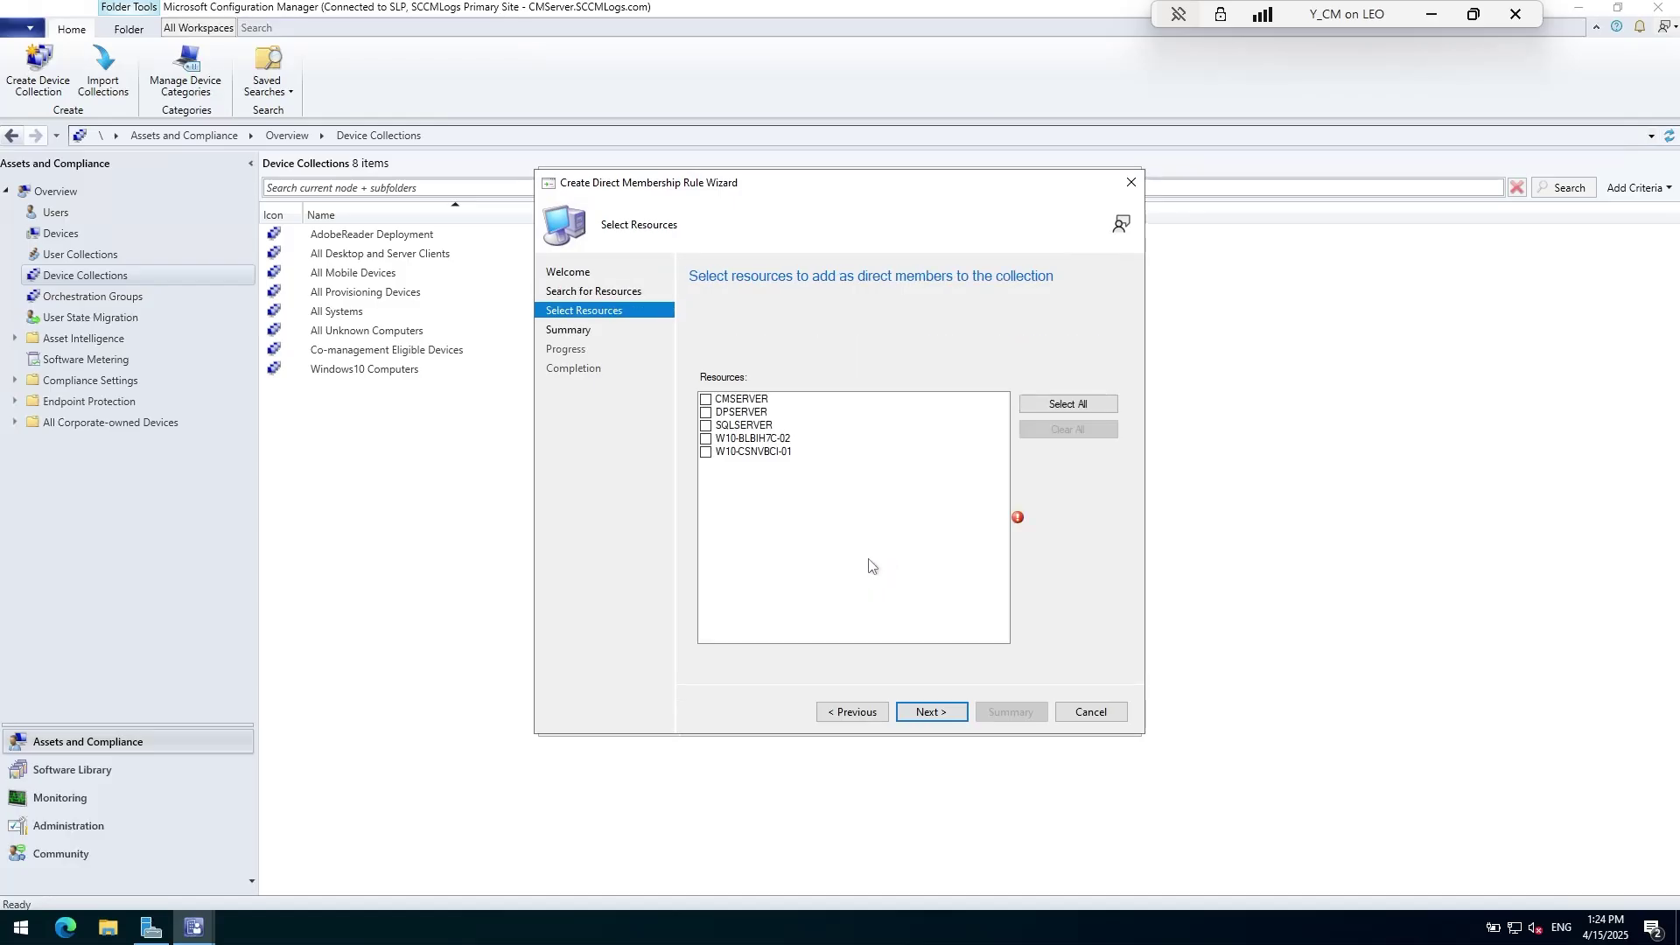
left_click(706, 452)
left_click(706, 438)
left_click(921, 711)
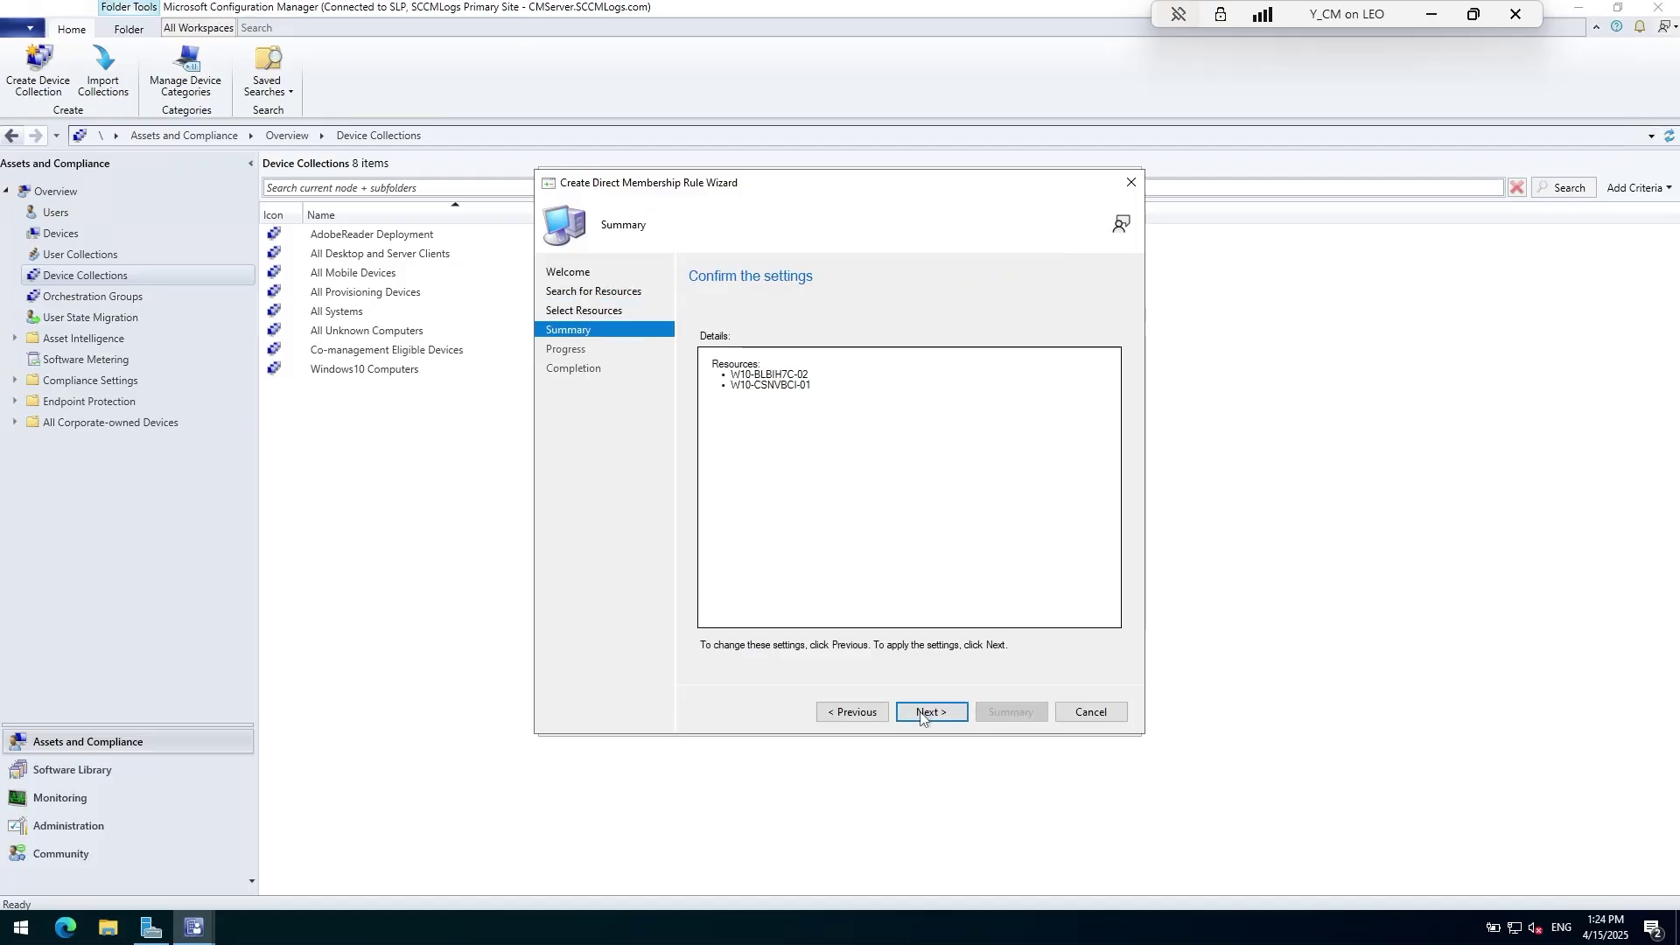
left_click(920, 711)
left_click(1091, 712)
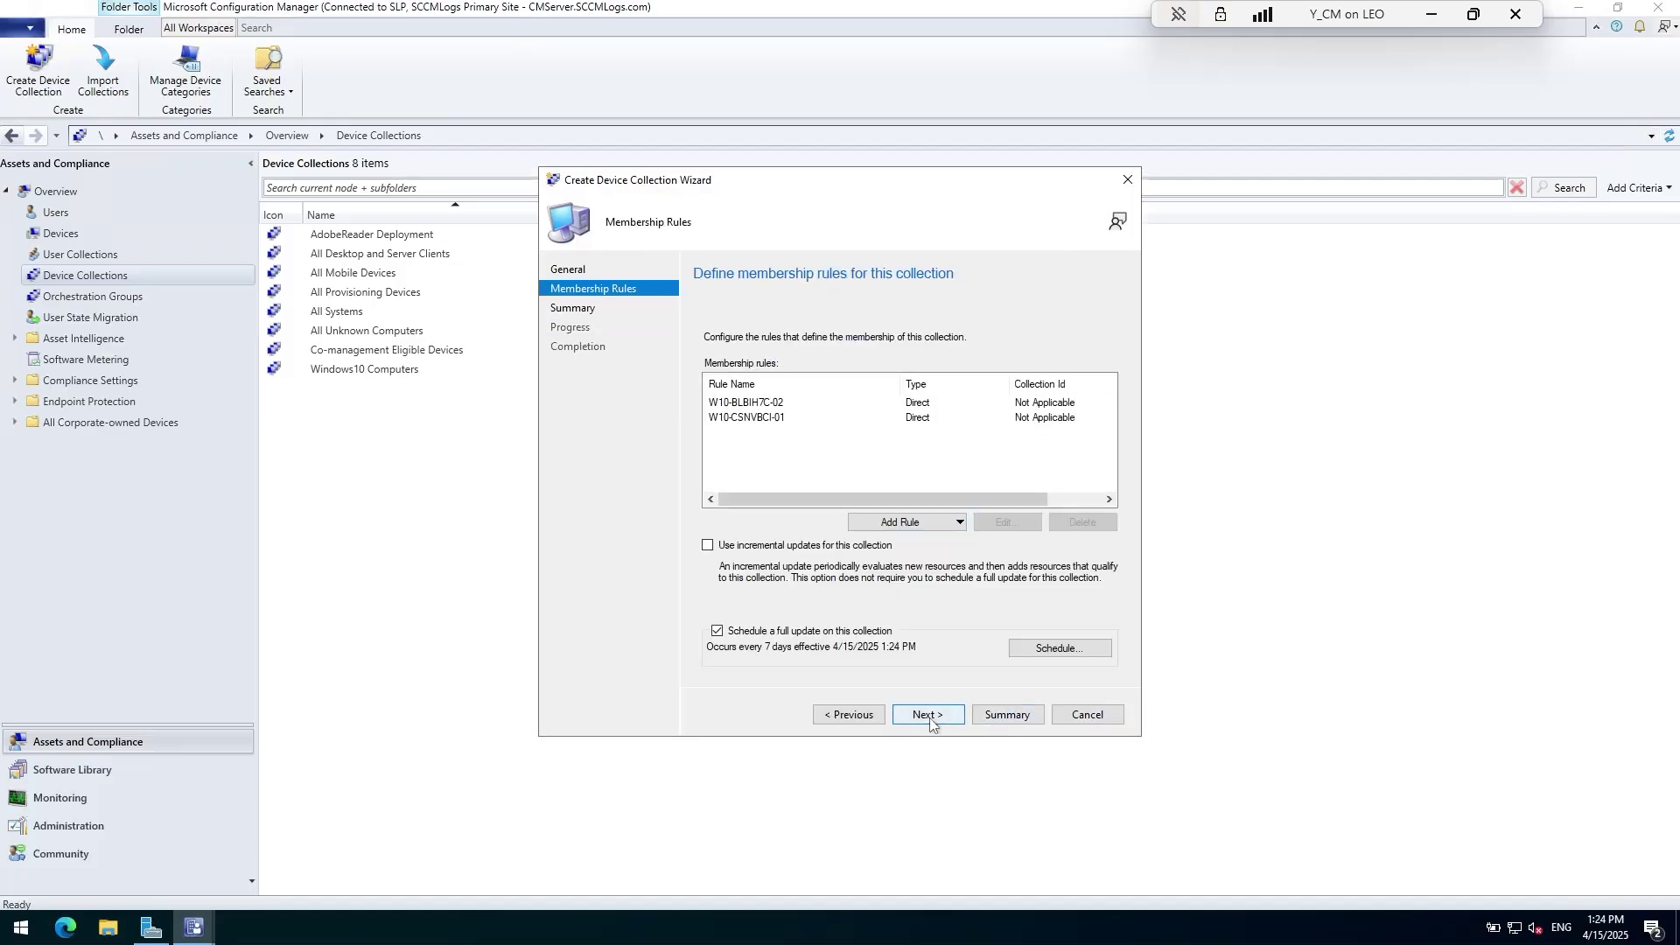
Complete the device collection wizard and refresh the collection list to check the member count of M365_Apps_Deployment
left_click(929, 716)
left_click(929, 716)
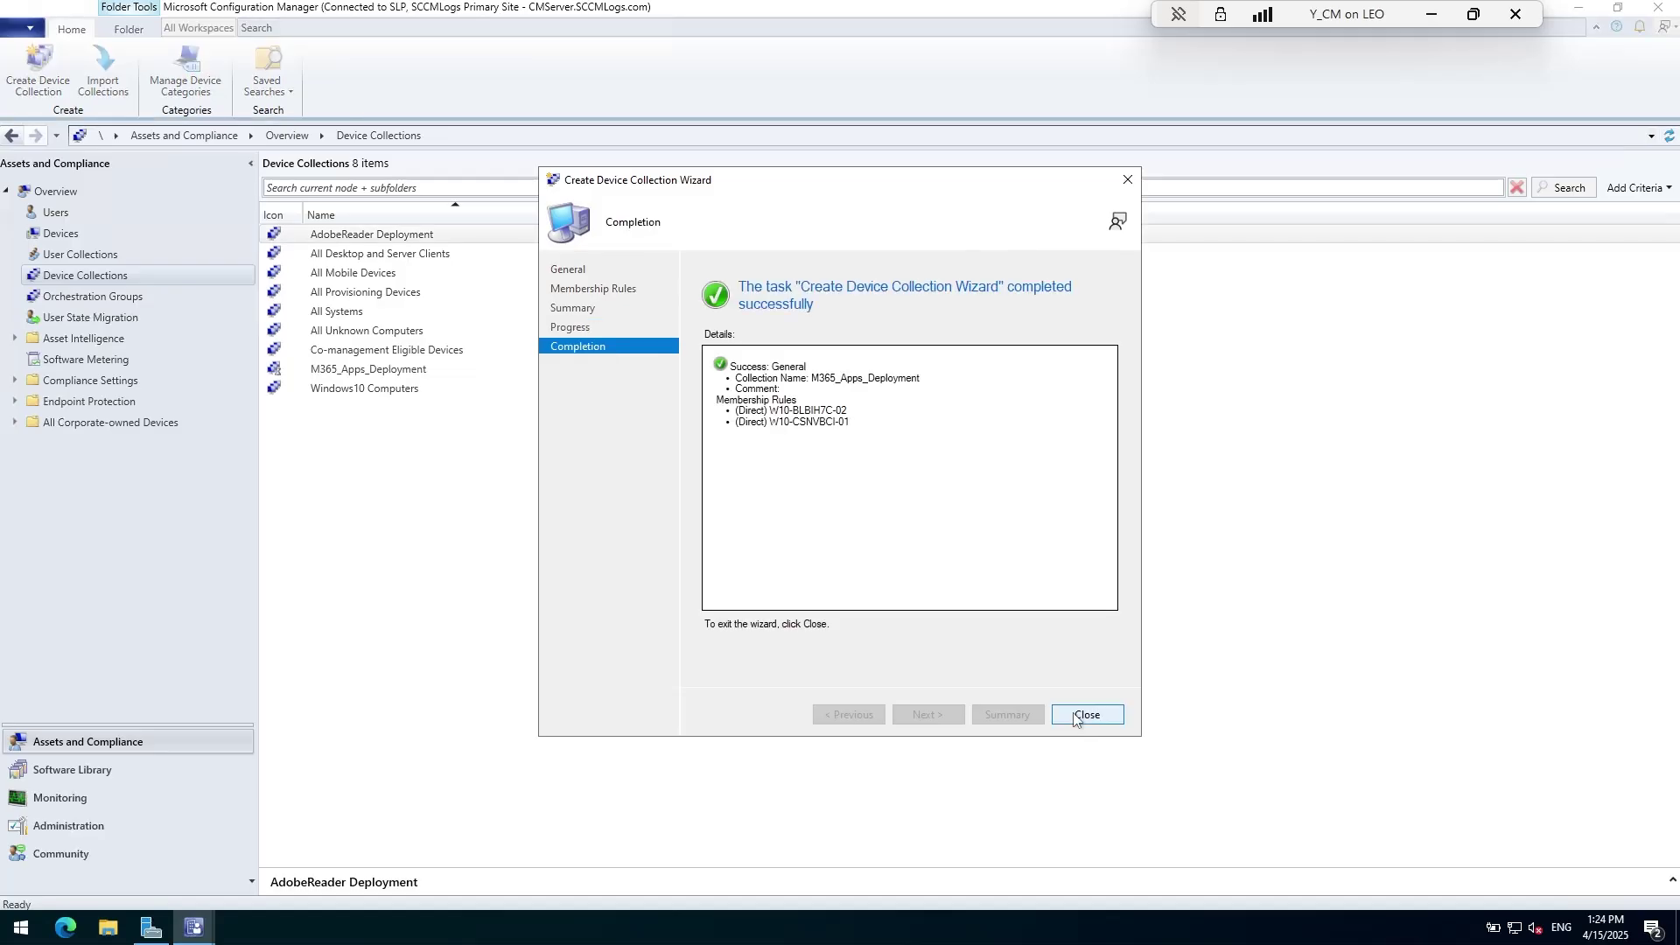
left_click(1062, 715)
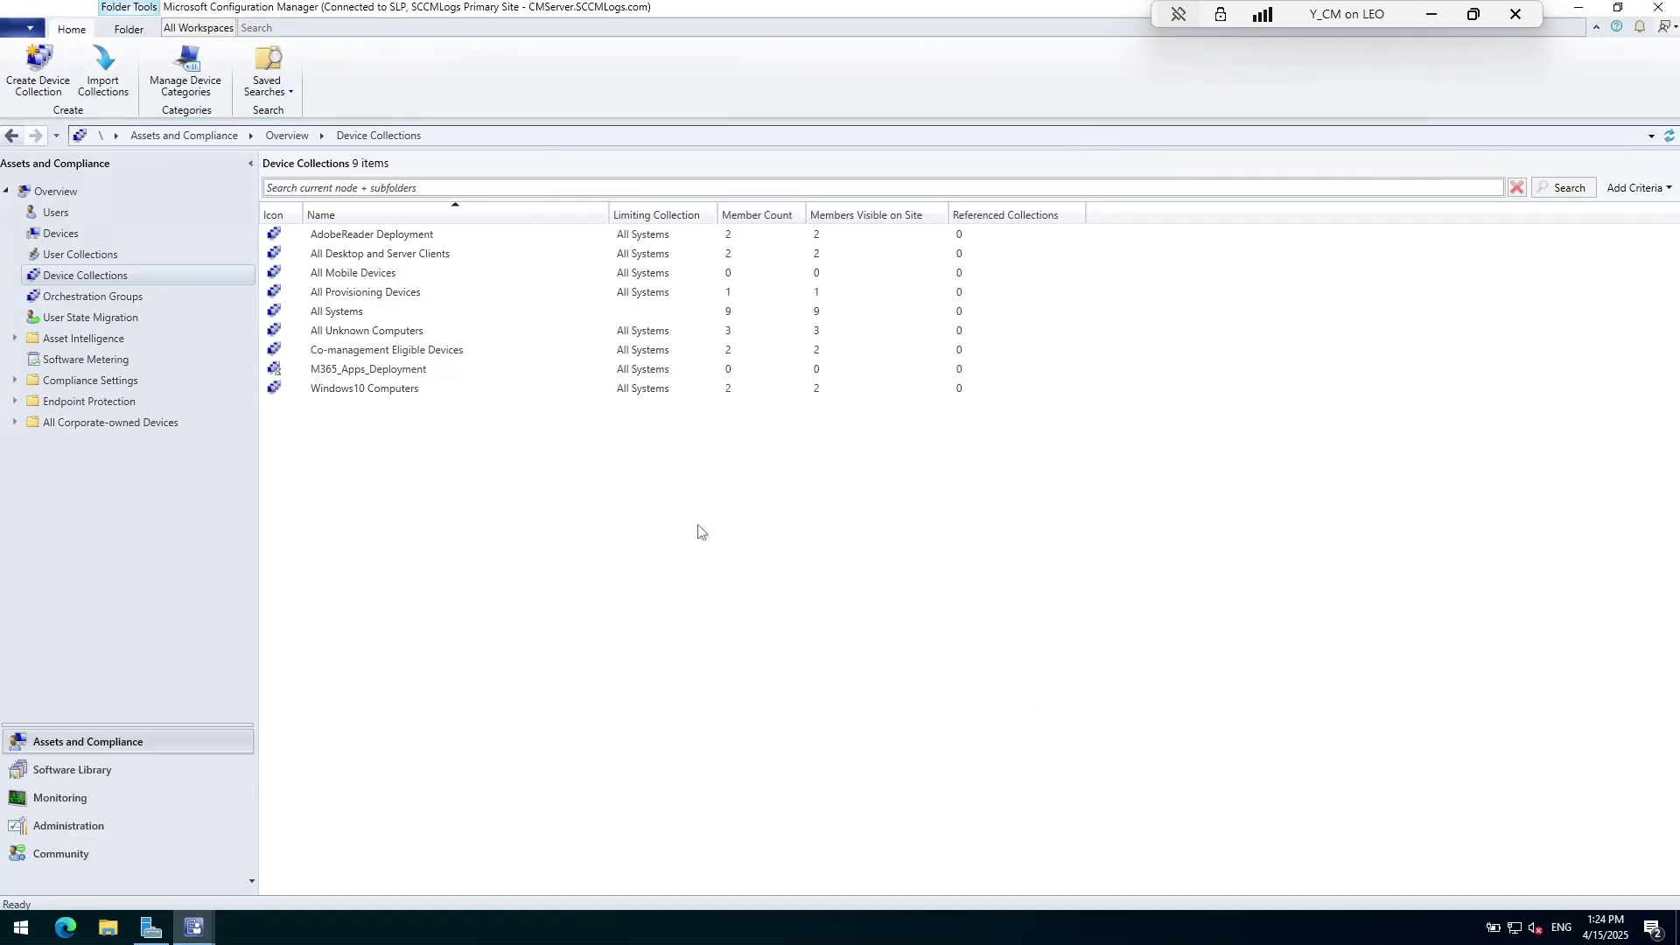
left_click(1670, 137)
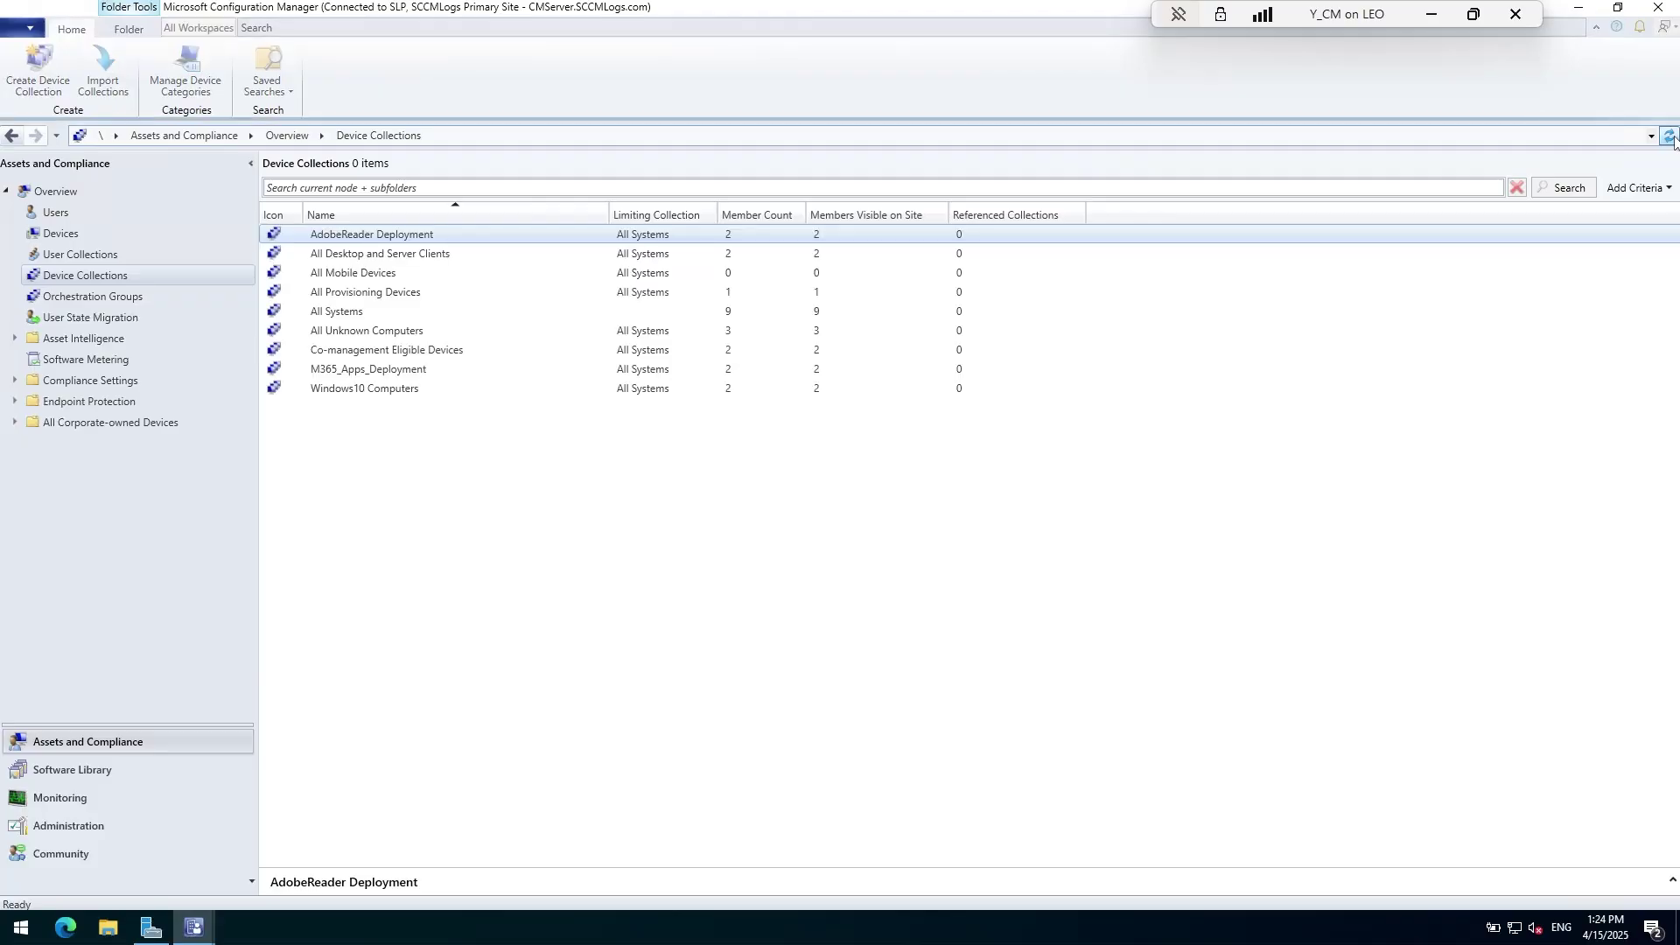
left_click(409, 368)
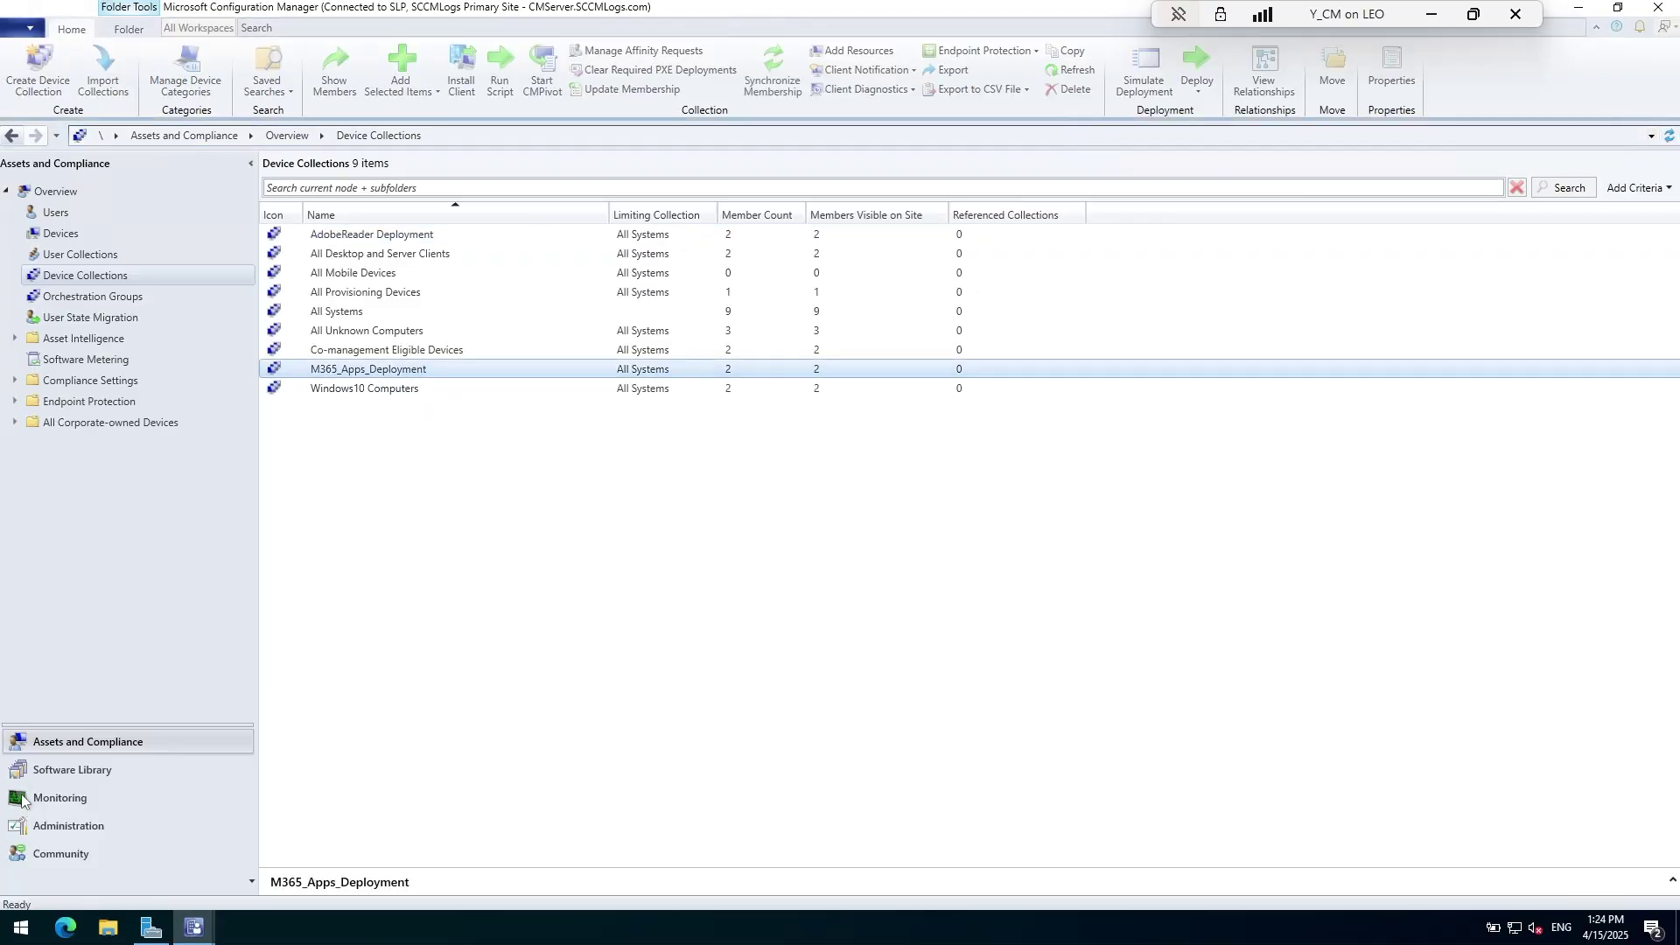
Return to the client installation wizard, choose the M365_Apps_Deployment device collection as the deployment target, and continue to the content destination
mouse_move(194, 927)
left_click(289, 840)
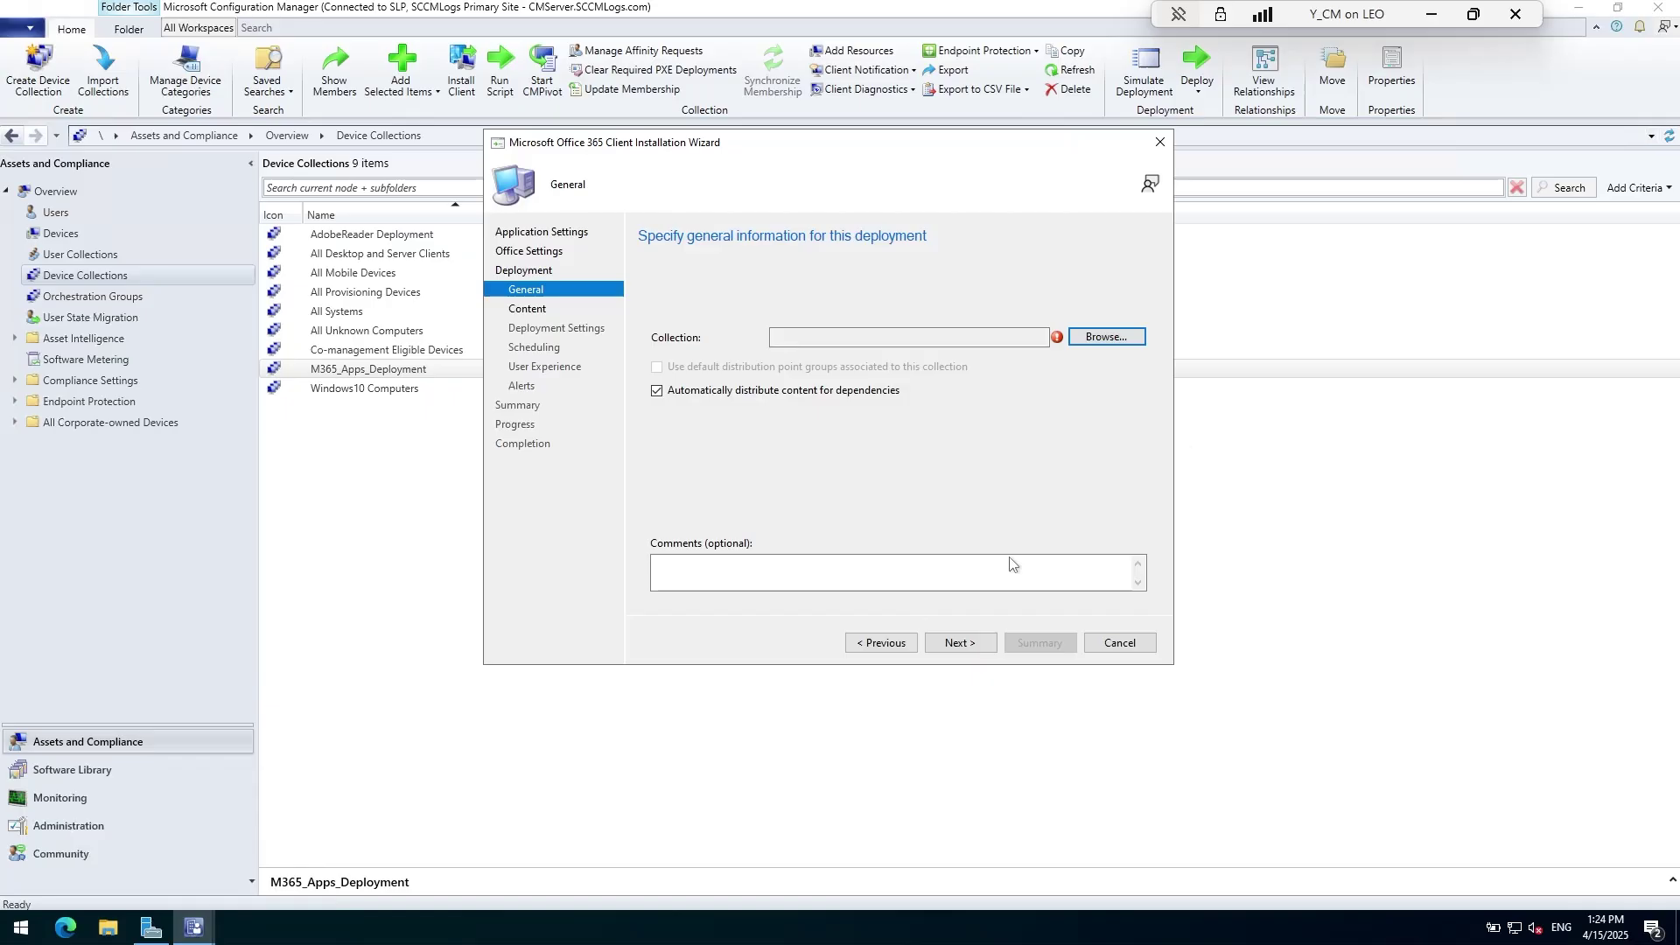
left_click(1107, 337)
left_click(658, 289)
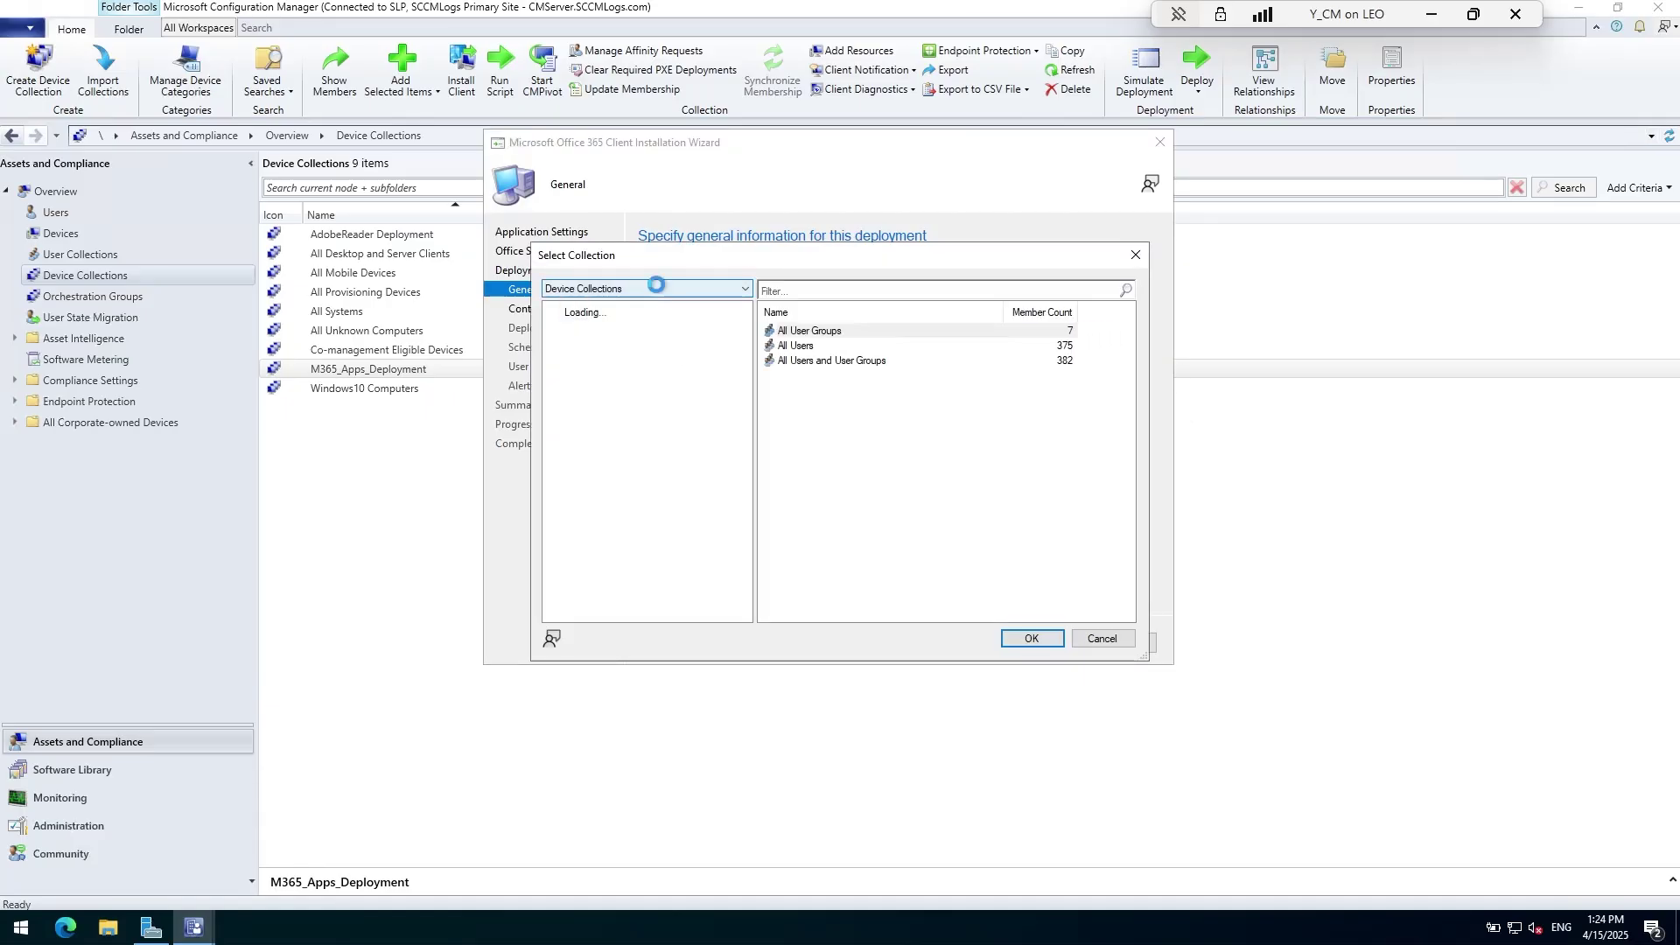
left_click(647, 317)
left_click(830, 437)
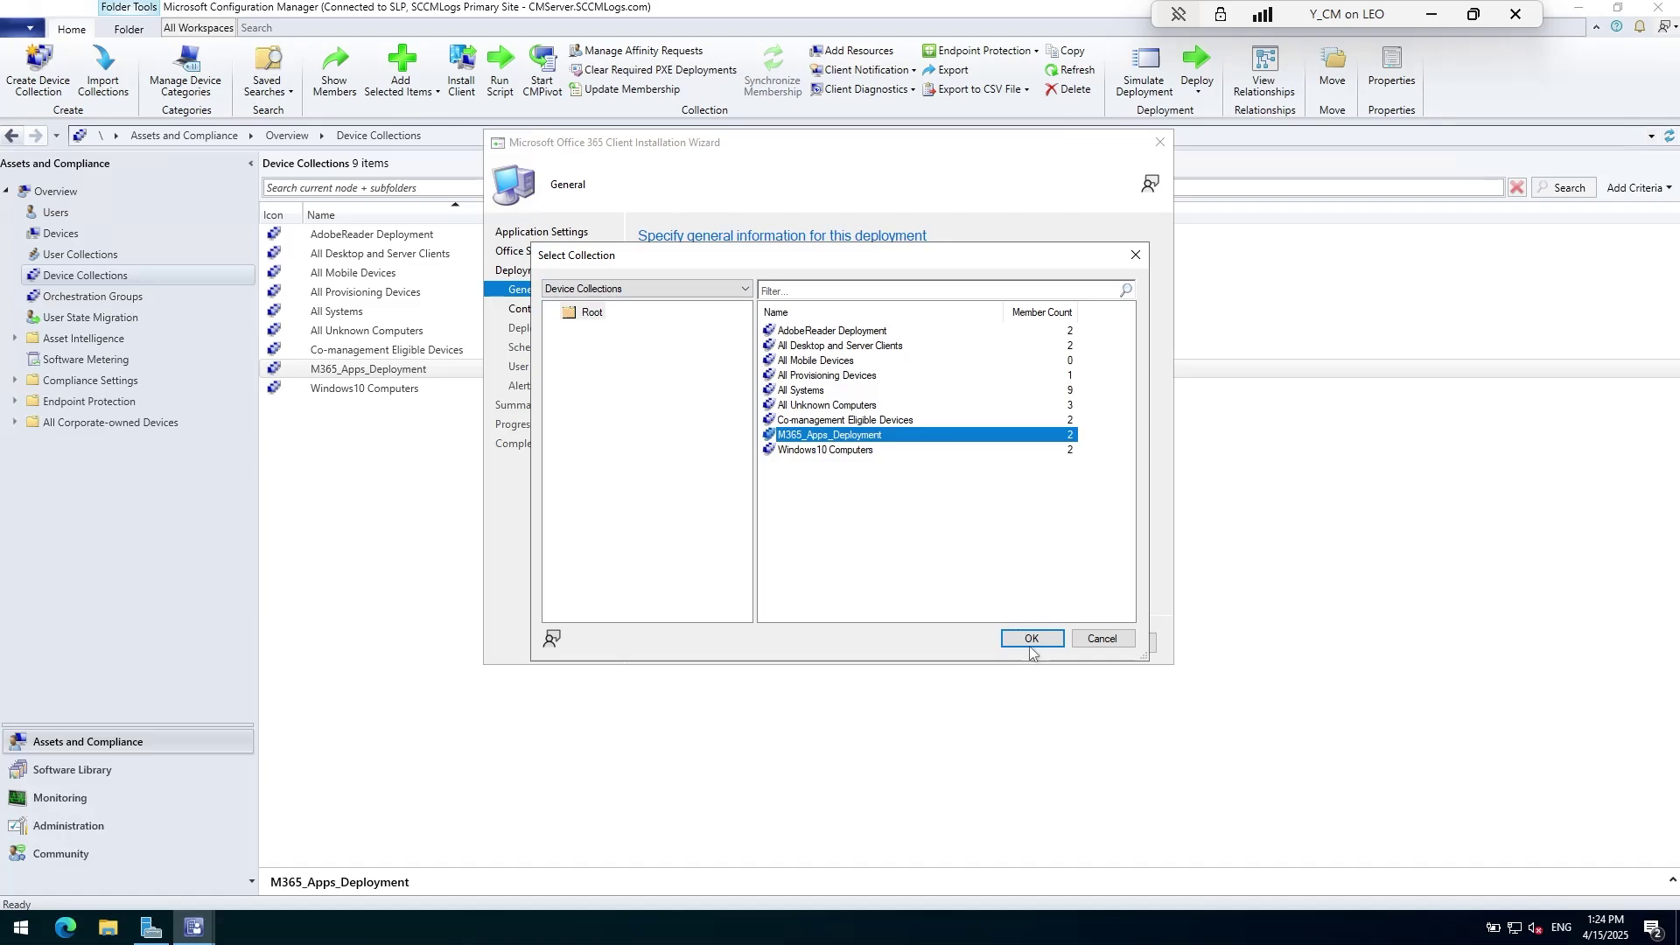
left_click(1031, 638)
left_click(969, 644)
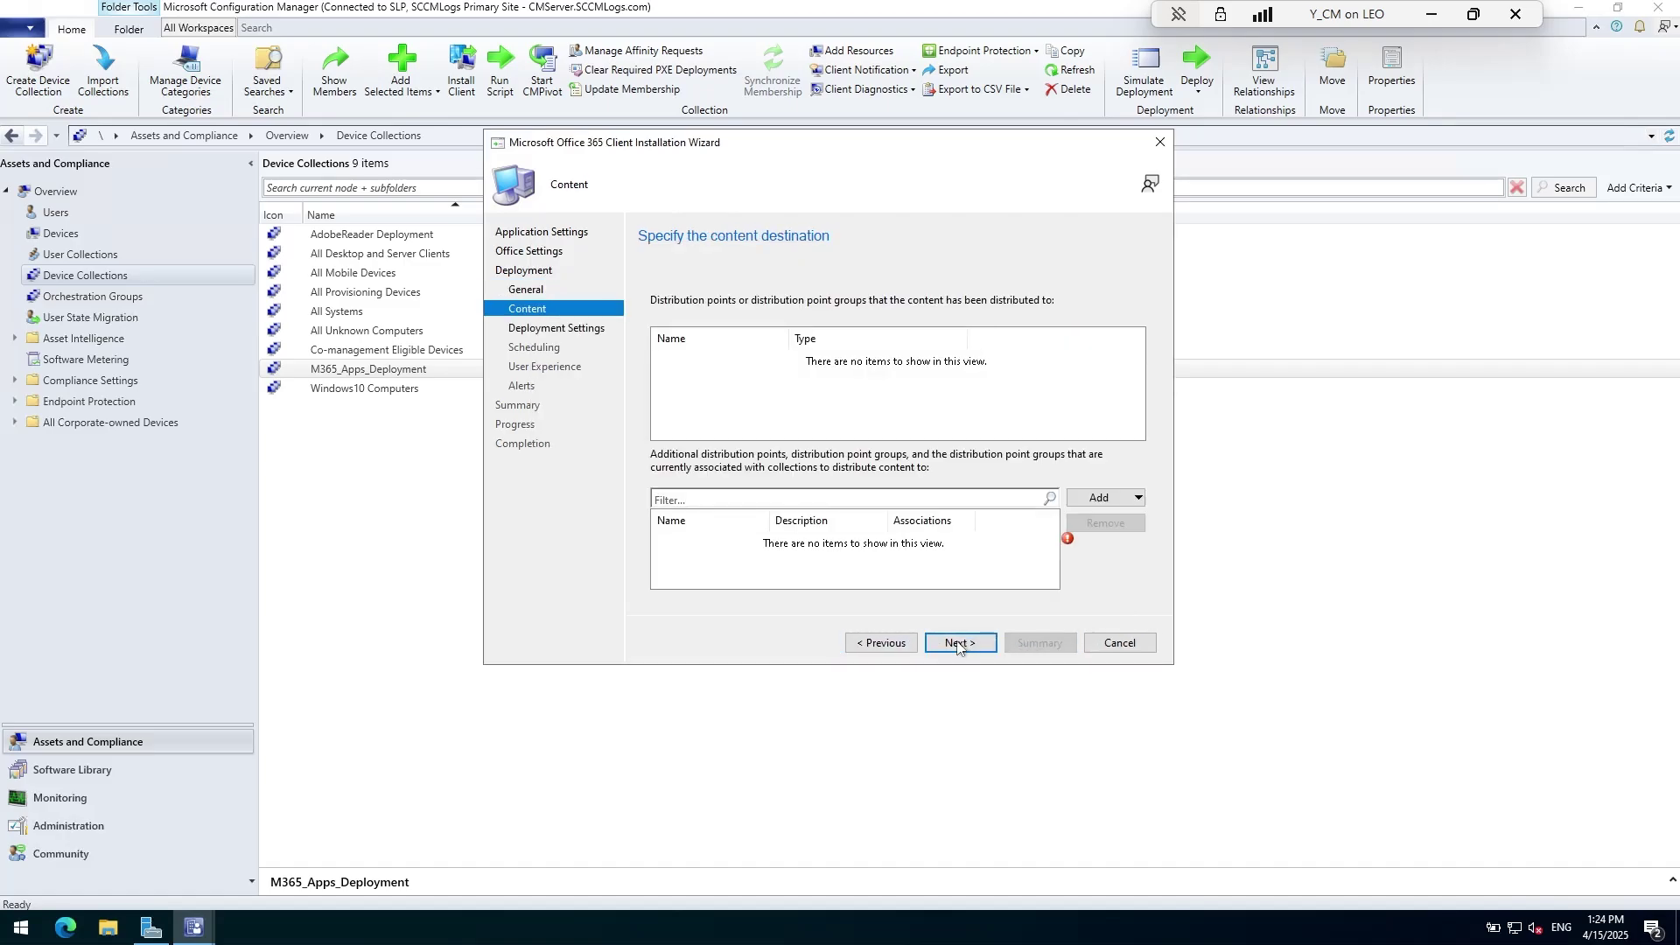
Add DPSERVER.SCCMLOGS.COM as the content's distribution point, and accept the deployment settings and scheduling defaults through to User Experience
left_click(1101, 503)
left_click(1120, 519)
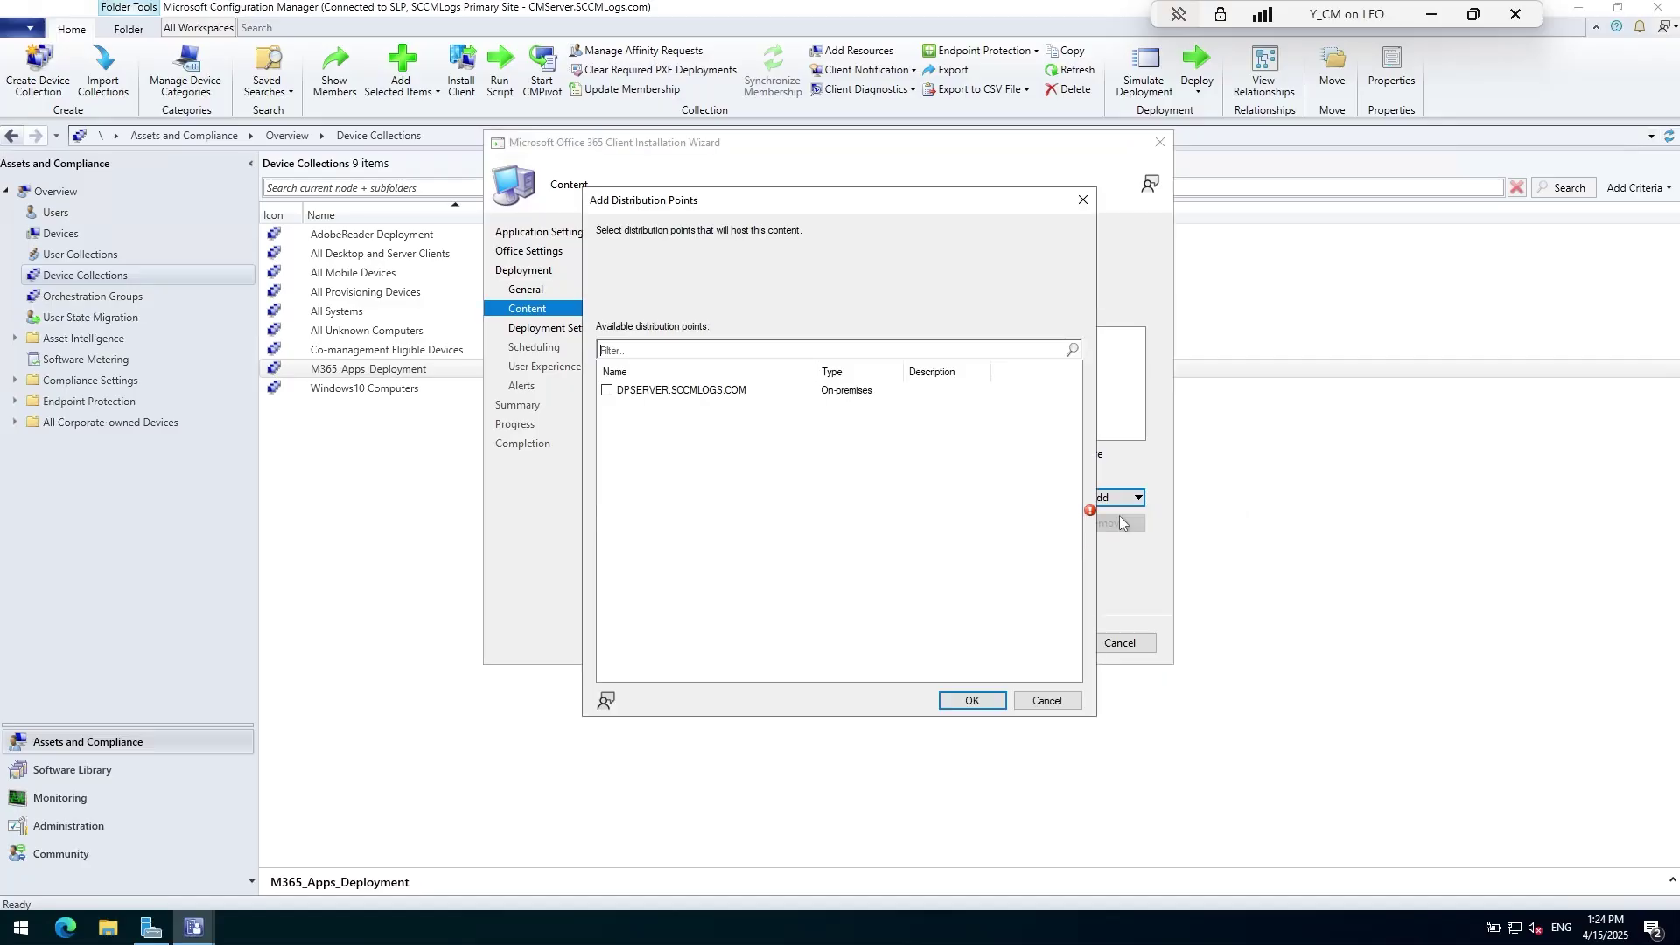
left_click(607, 390)
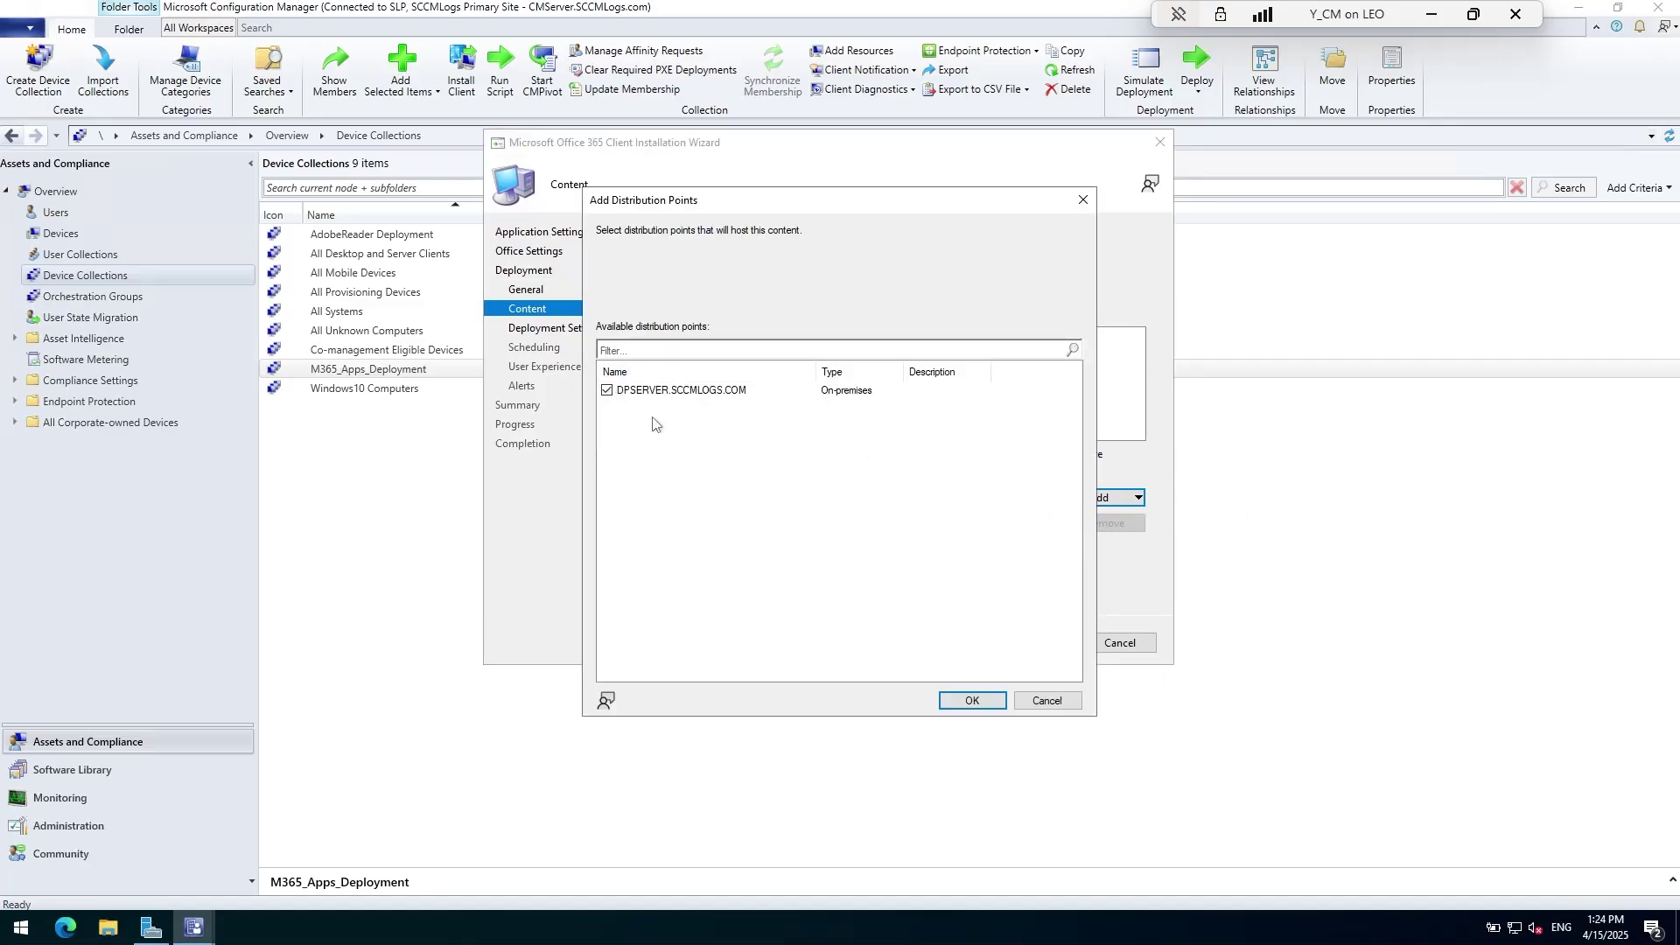
left_click(955, 704)
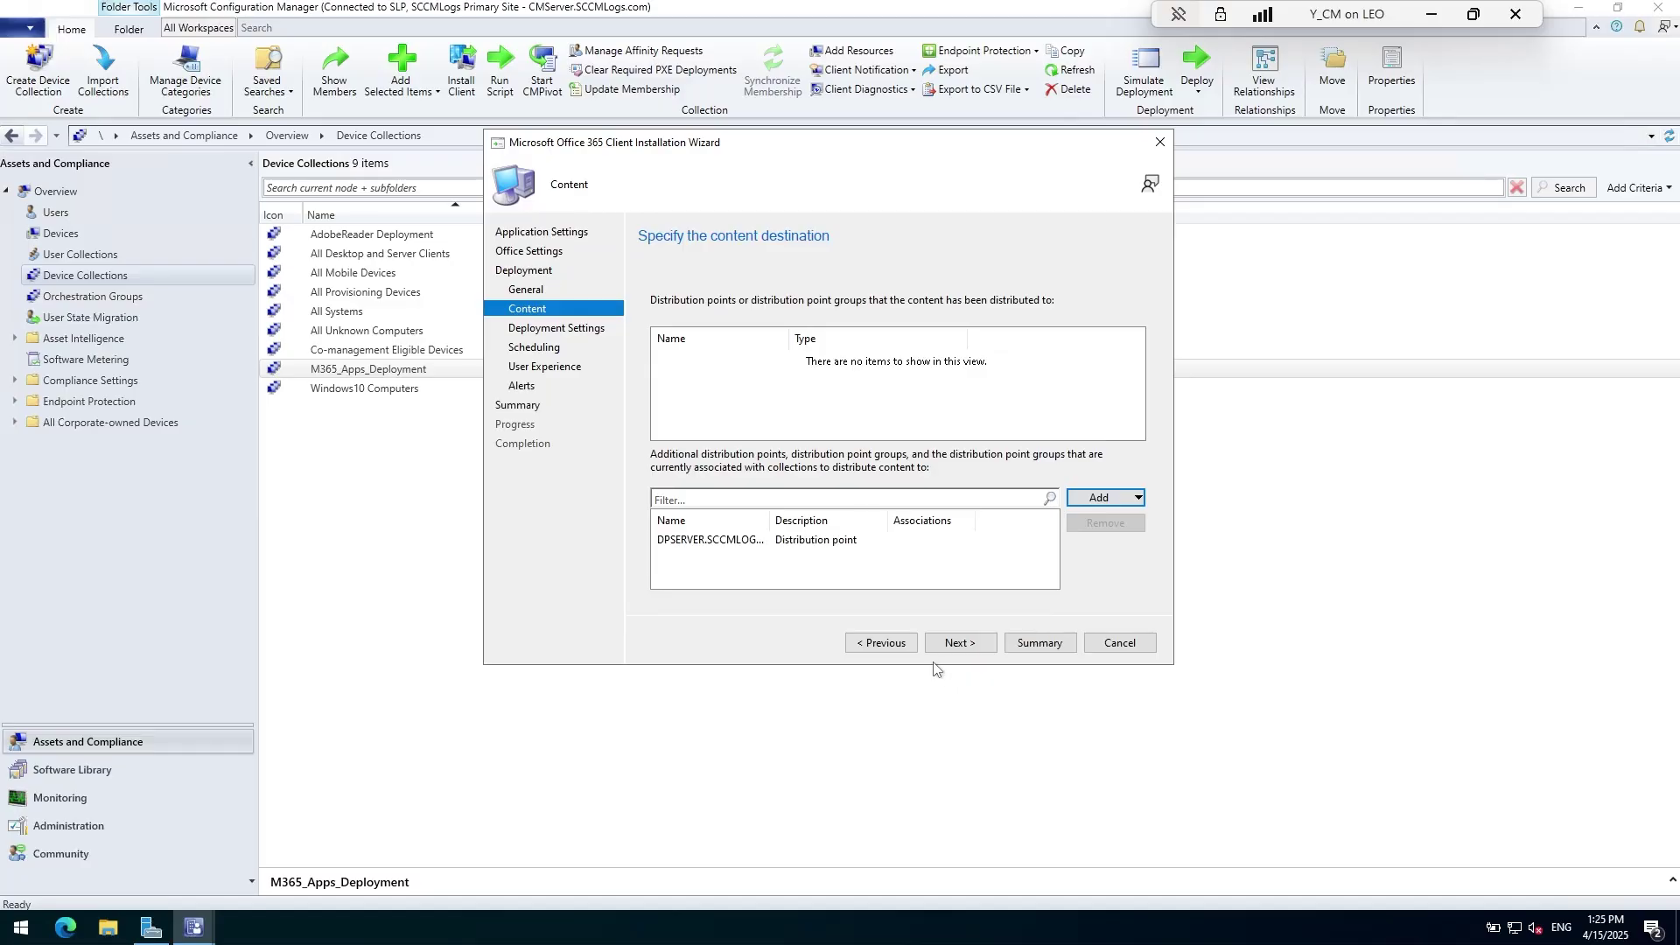
left_click(957, 645)
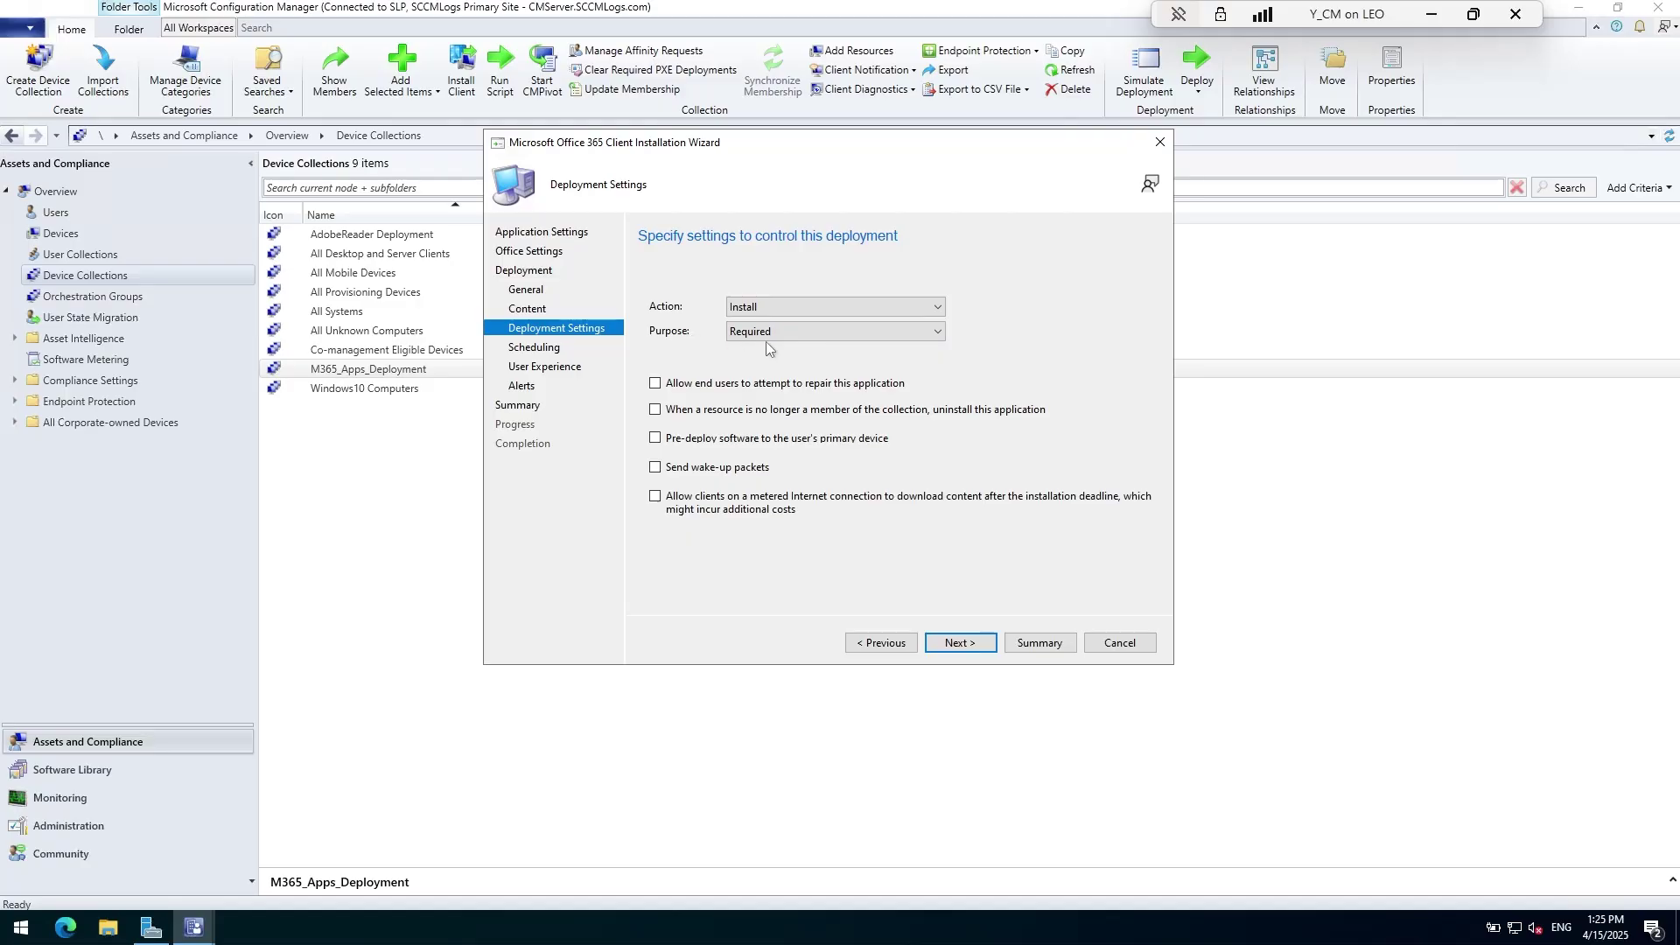
left_click(958, 645)
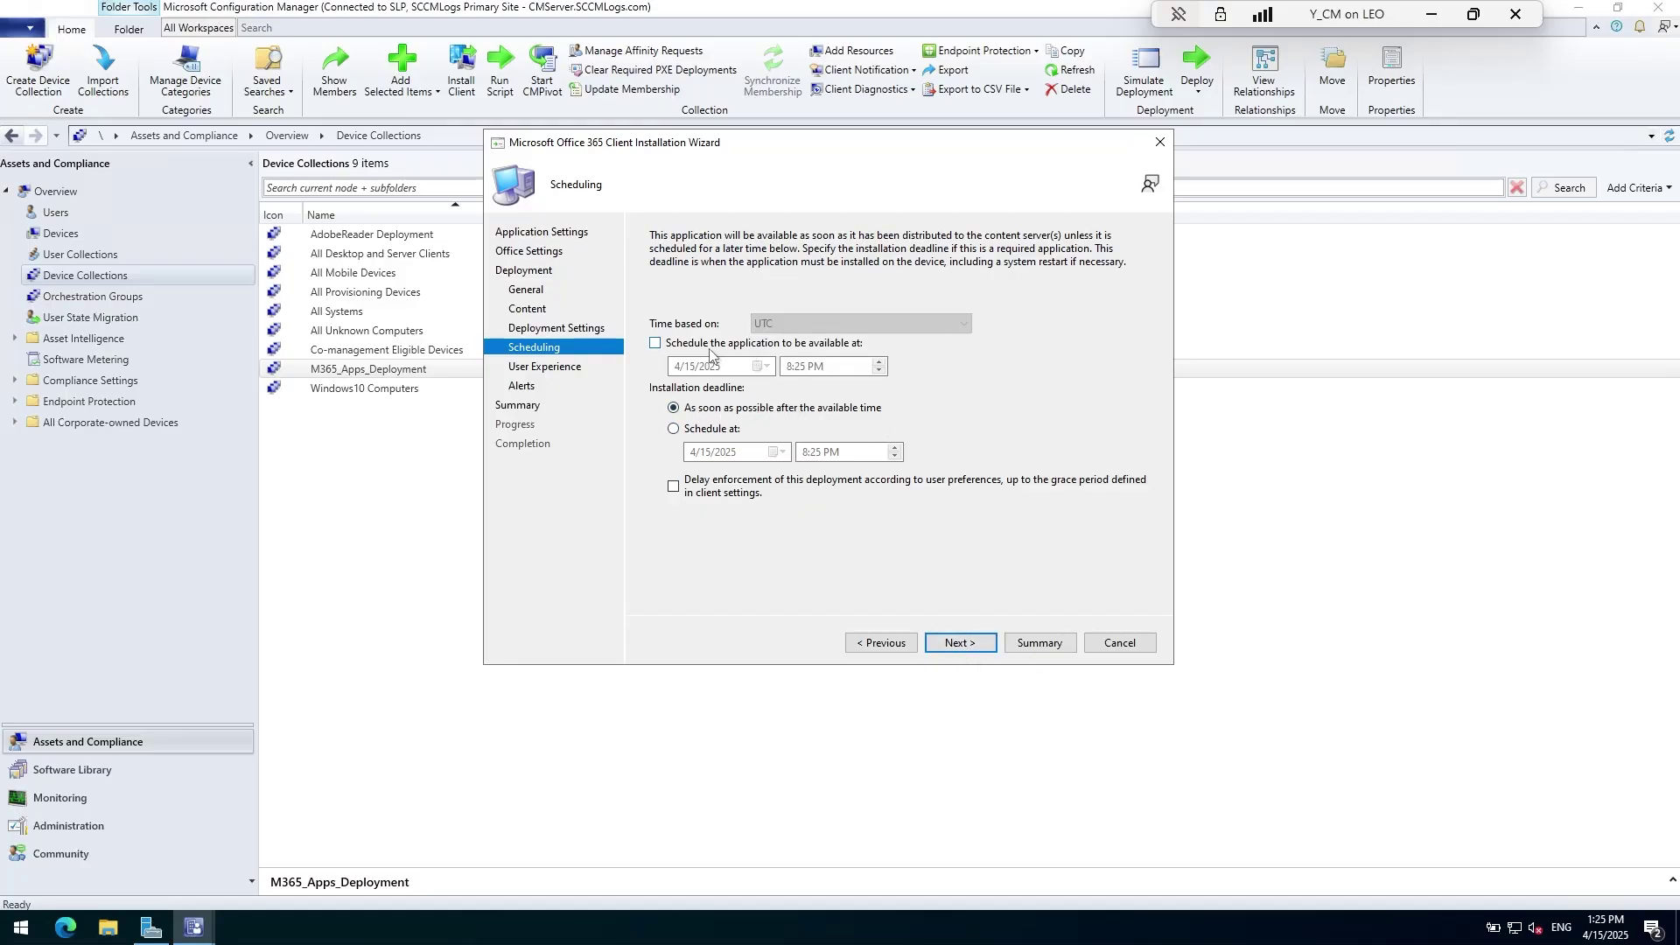
left_click(964, 643)
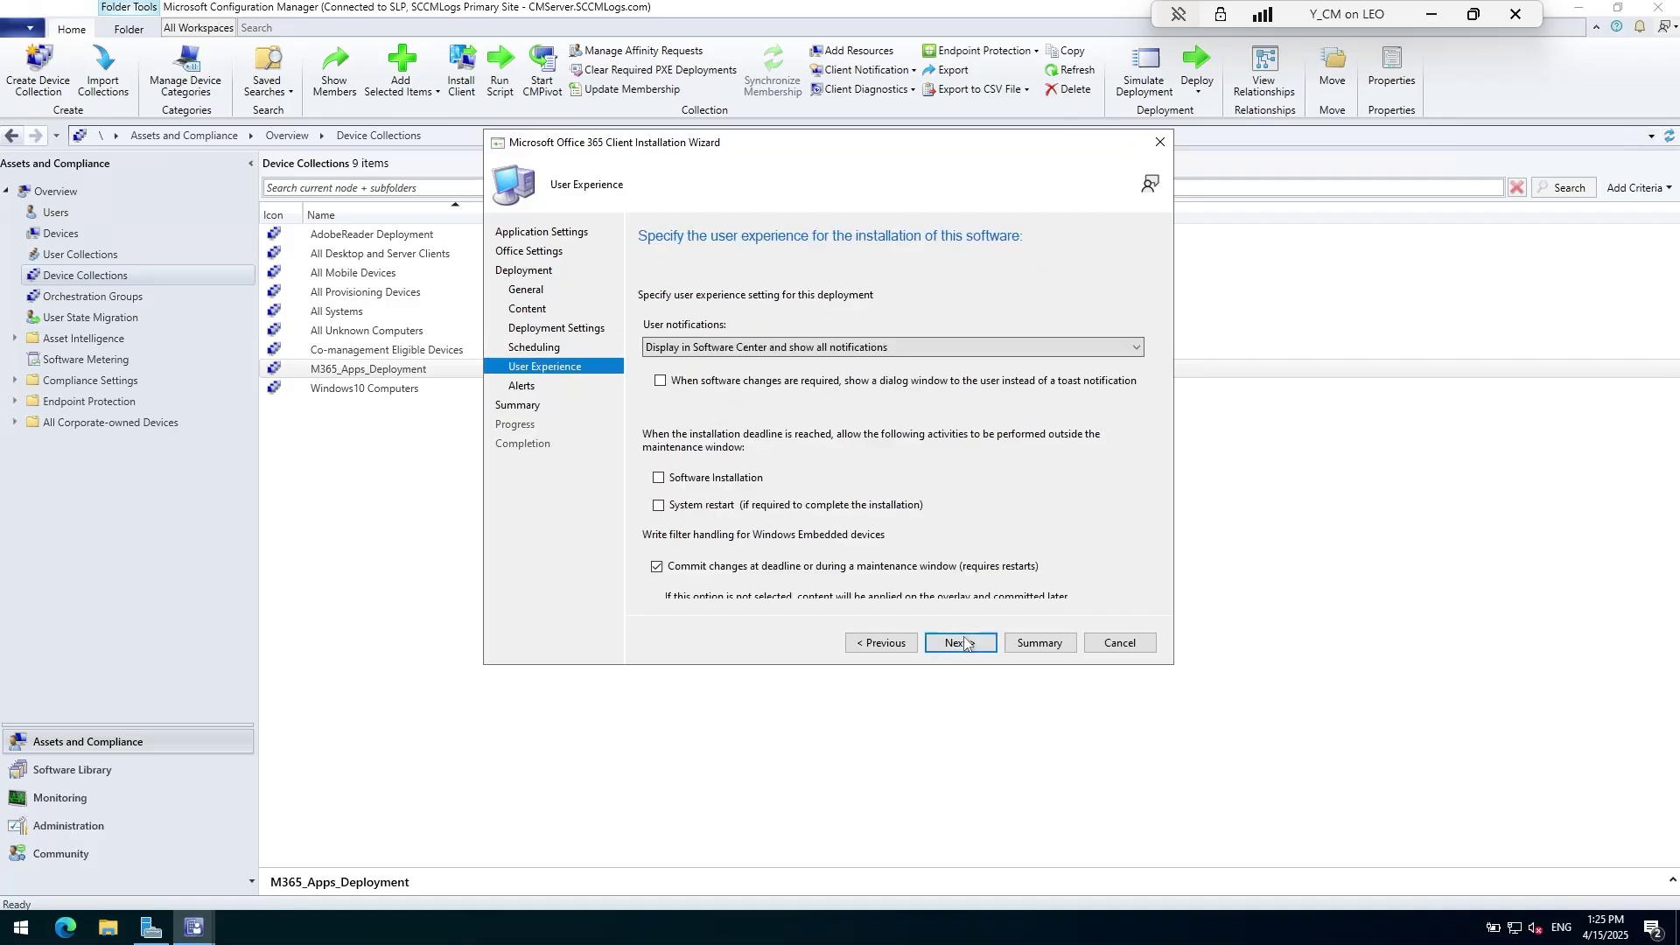
Set user notifications to Display in Software Center and show all notifications, and allow software installation outside the maintenance window at the deadline
left_click(752, 350)
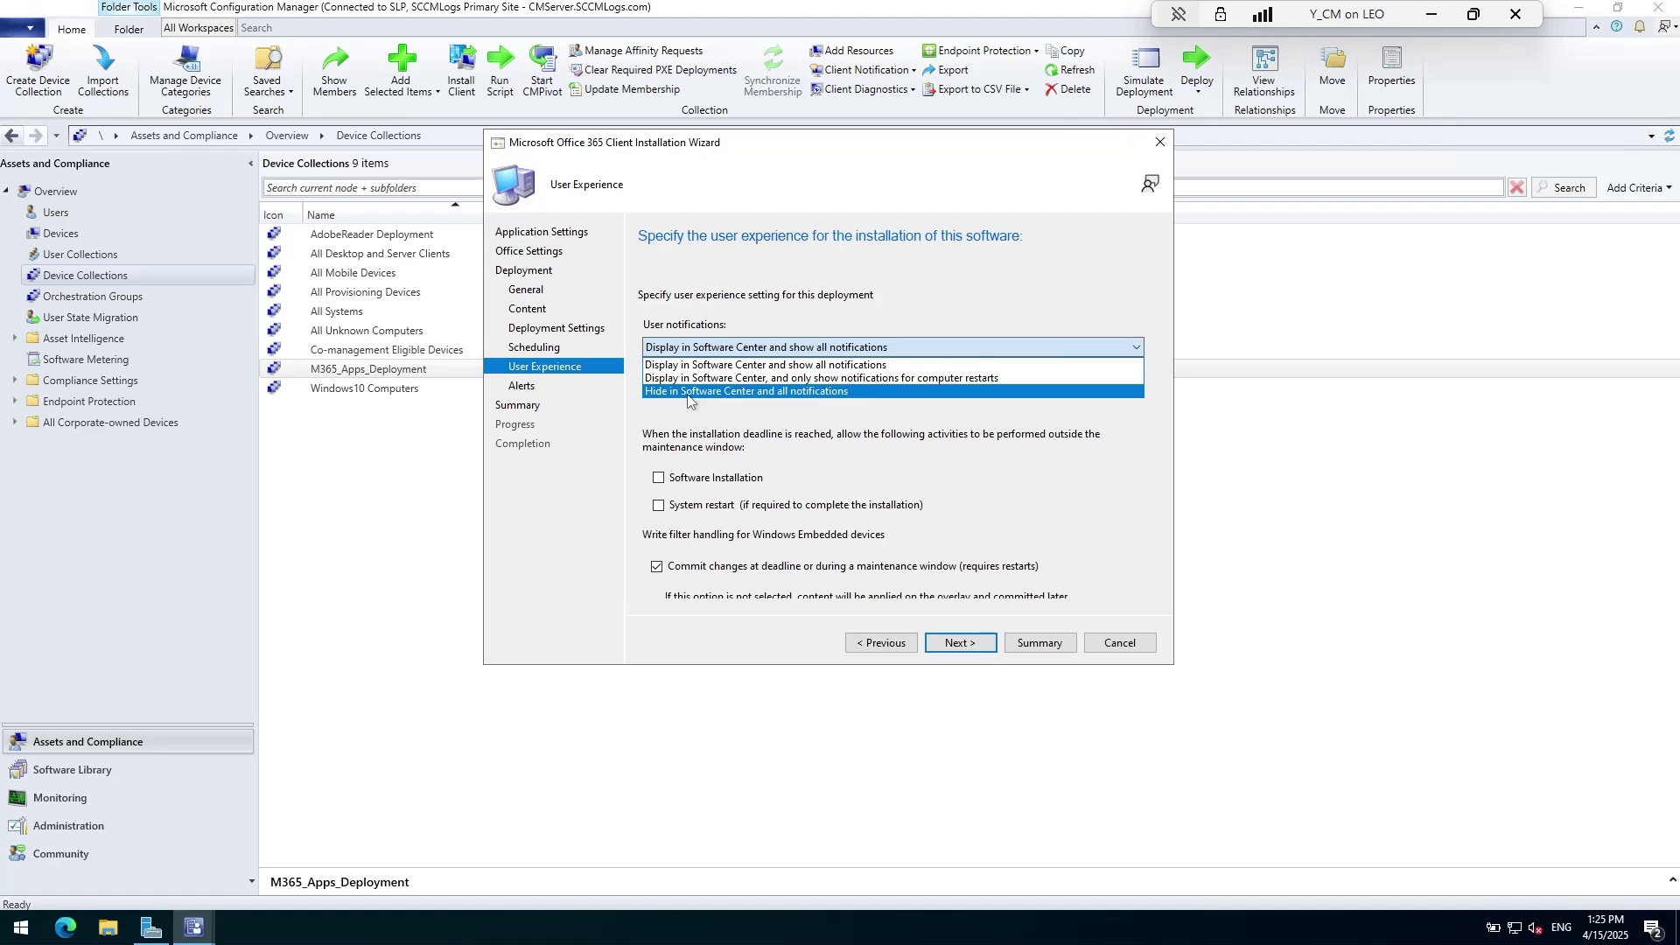
left_click(815, 392)
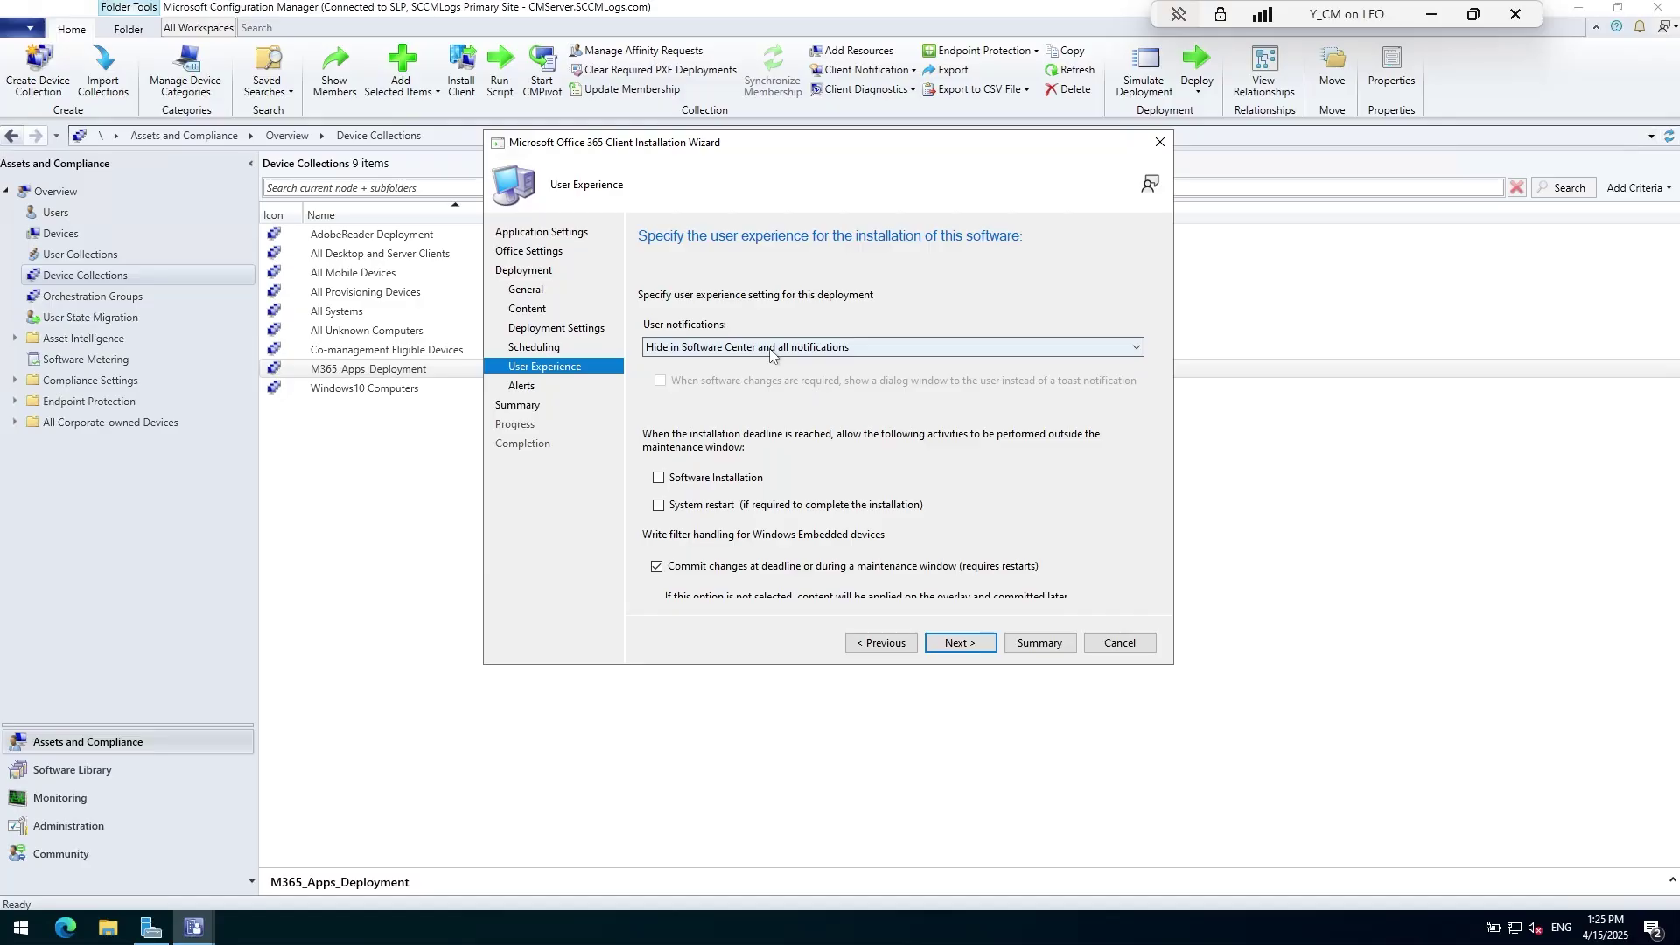
left_click(770, 351)
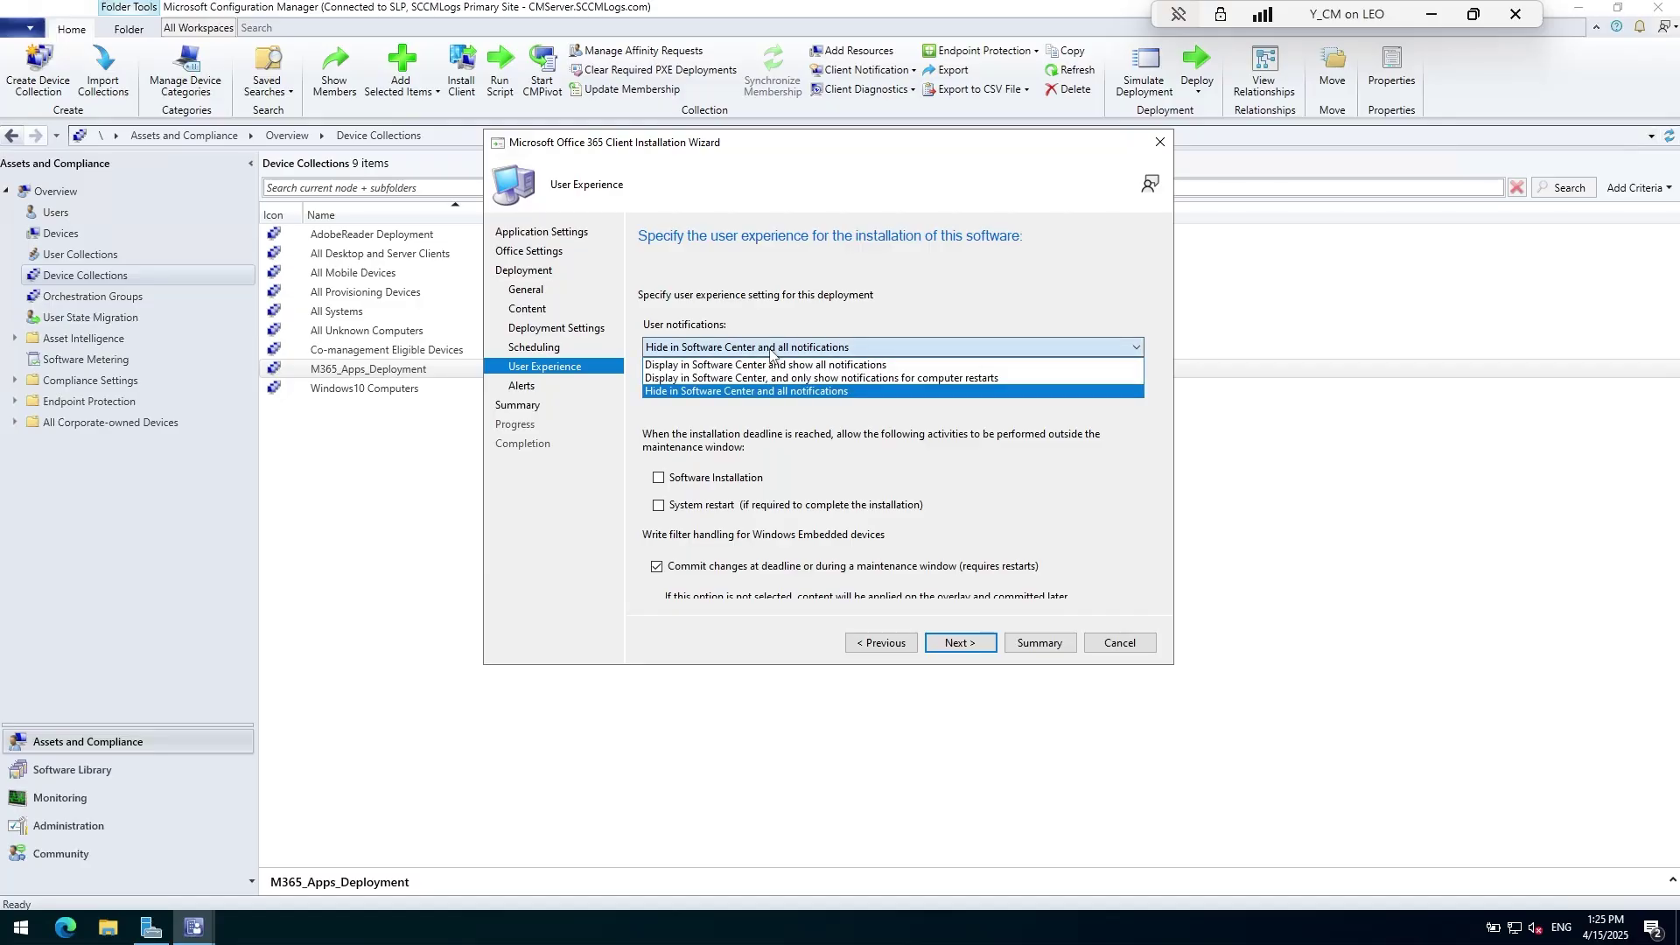
left_click(706, 366)
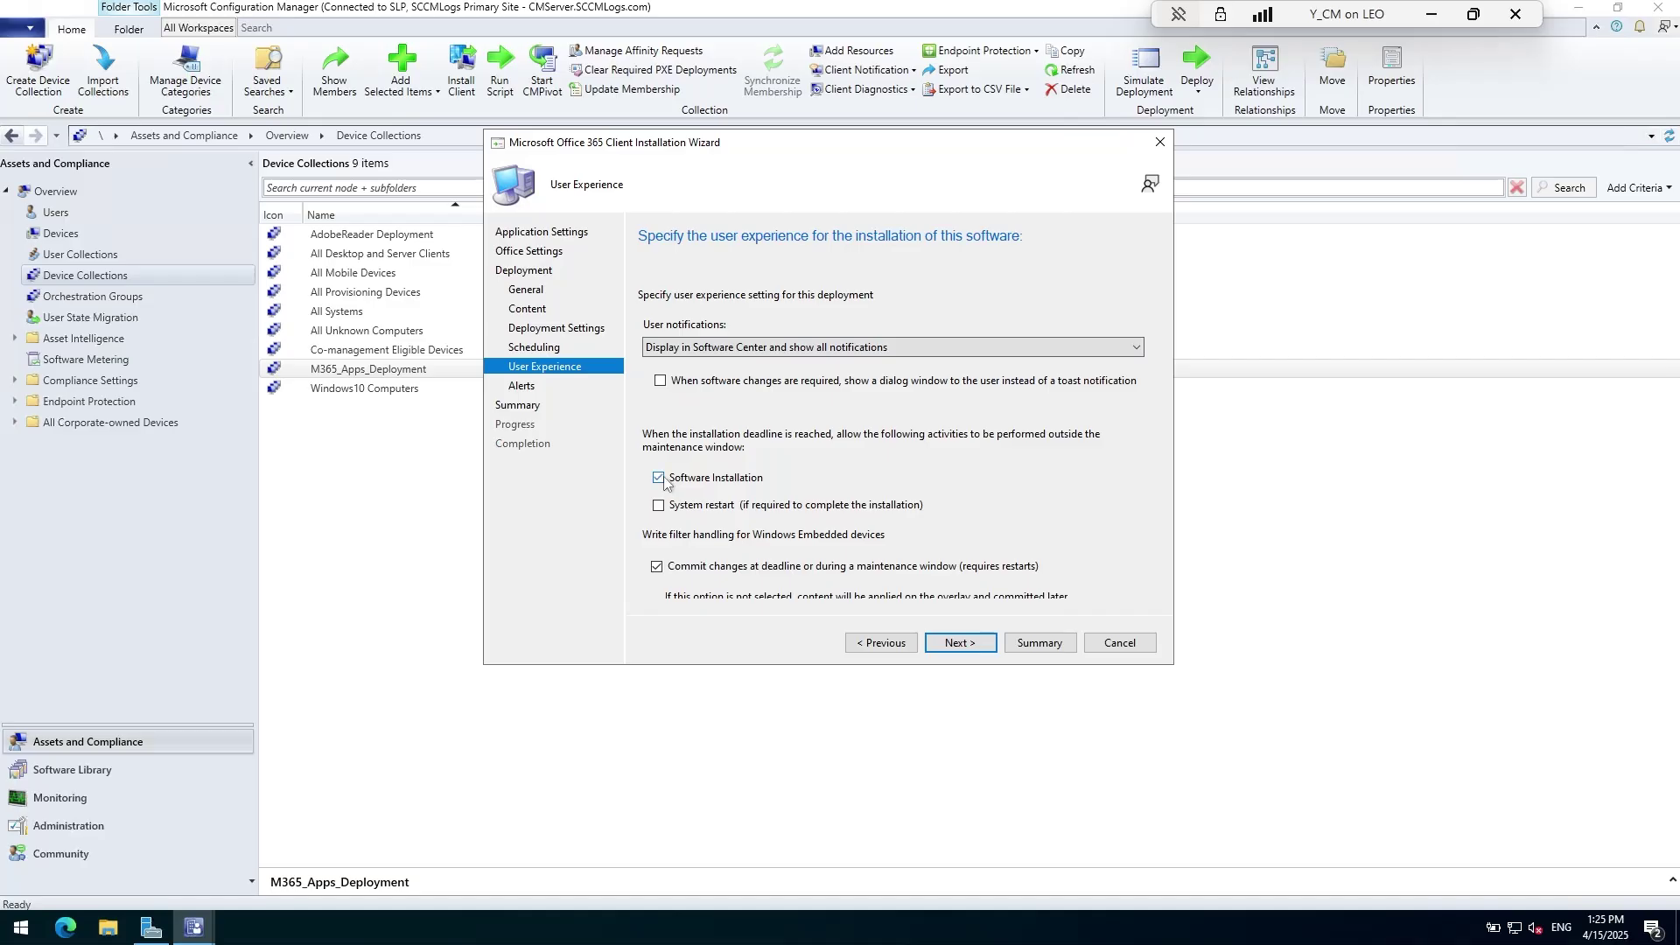
left_click(963, 646)
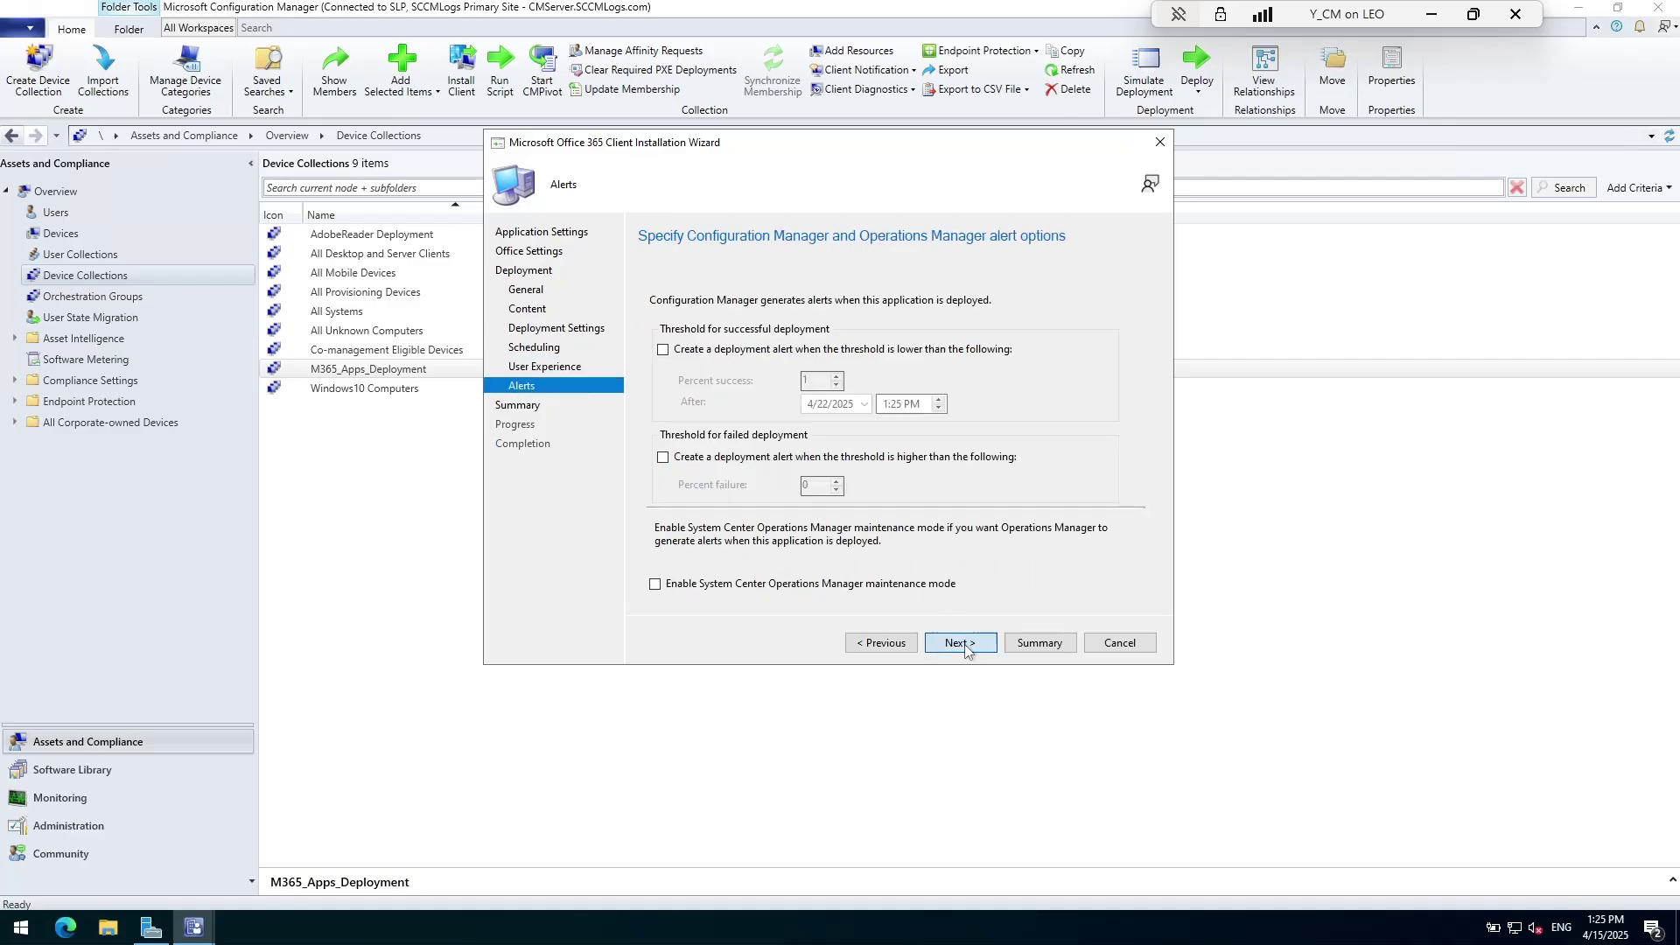
Run the client installation wizard with the default alert options, review its completion details, and close it
left_click(964, 645)
left_click(964, 644)
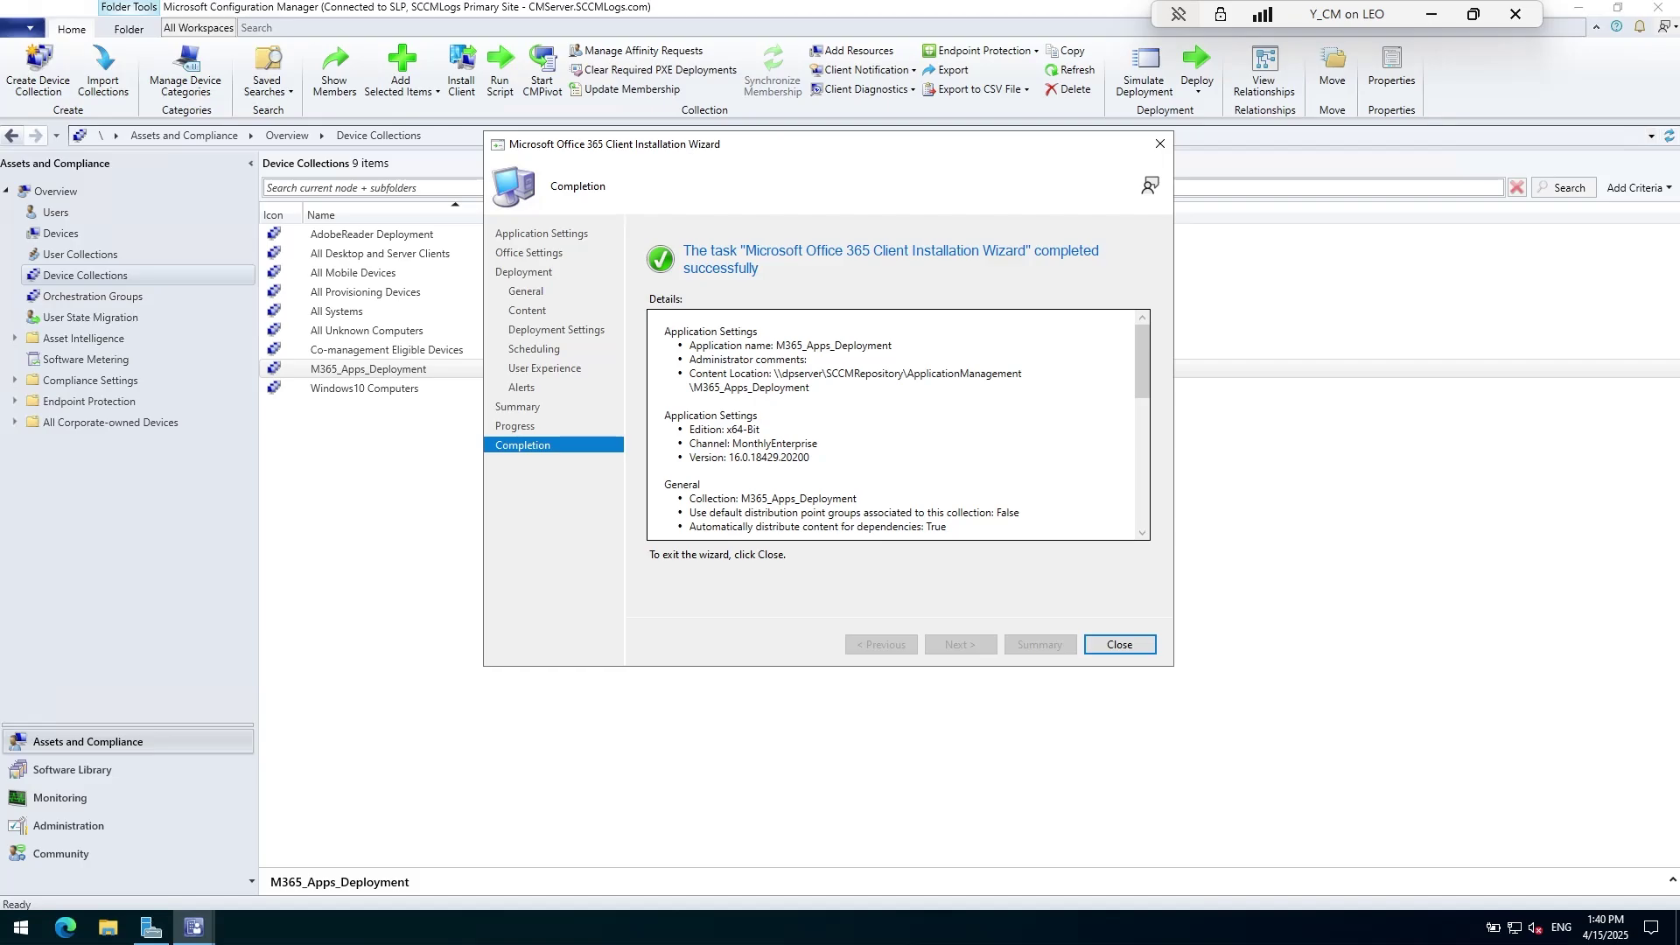
scroll(899, 423, "down", 3)
scroll(899, 423, "down", 2)
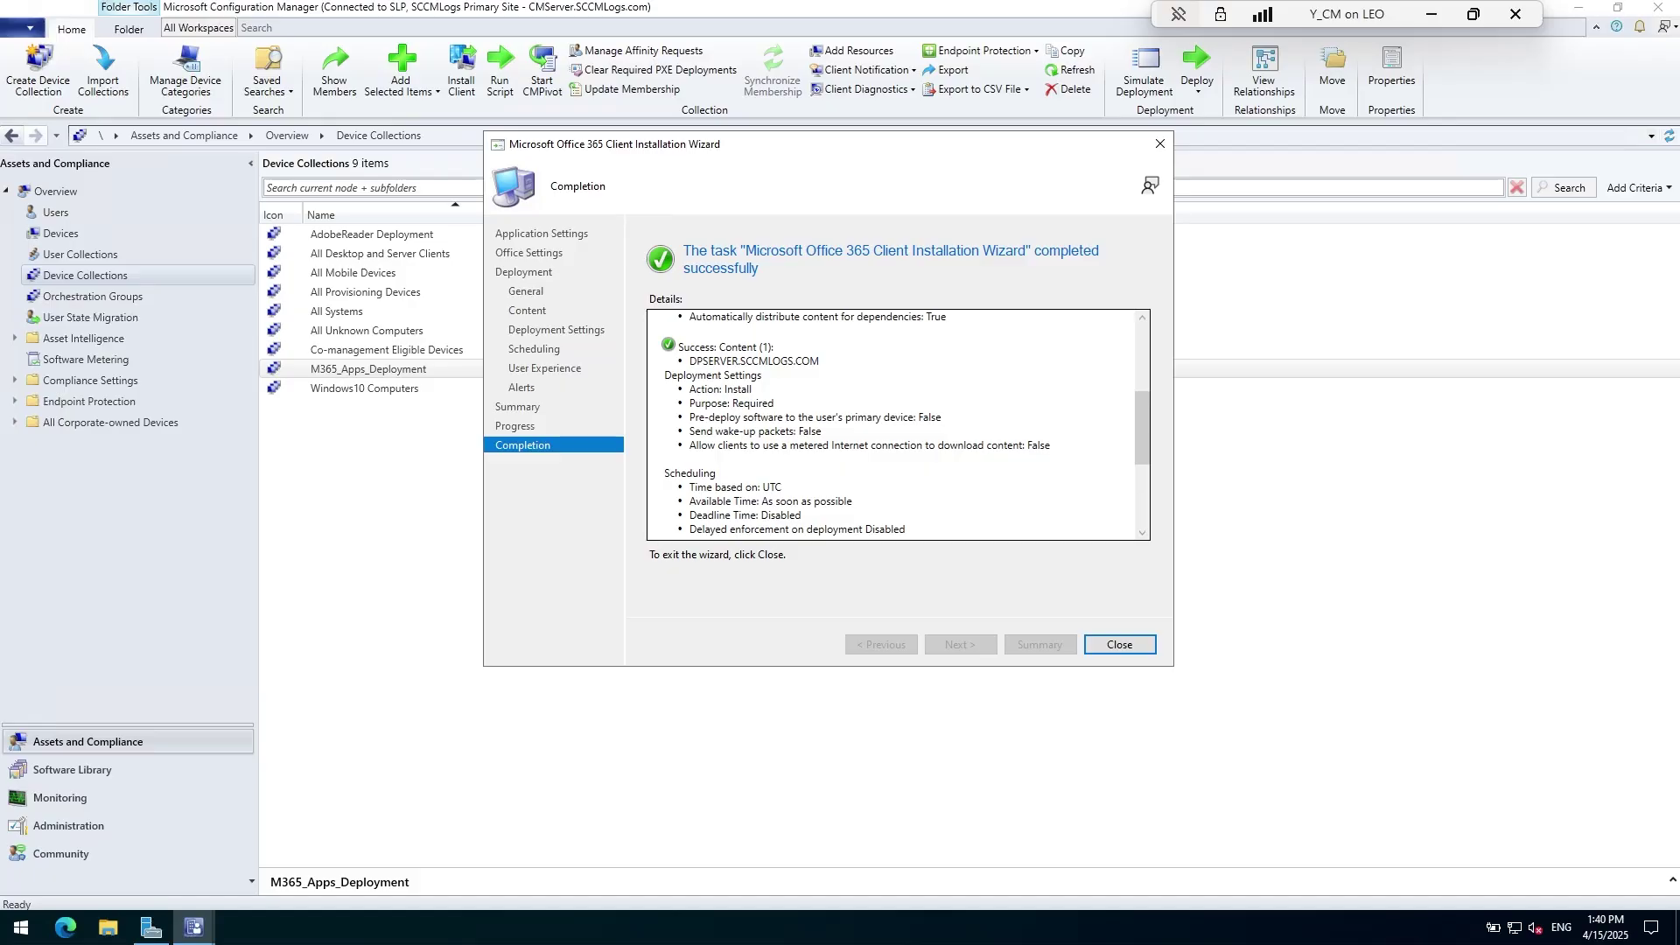
scroll(898, 422, "down", 2)
scroll(899, 422, "down", 3)
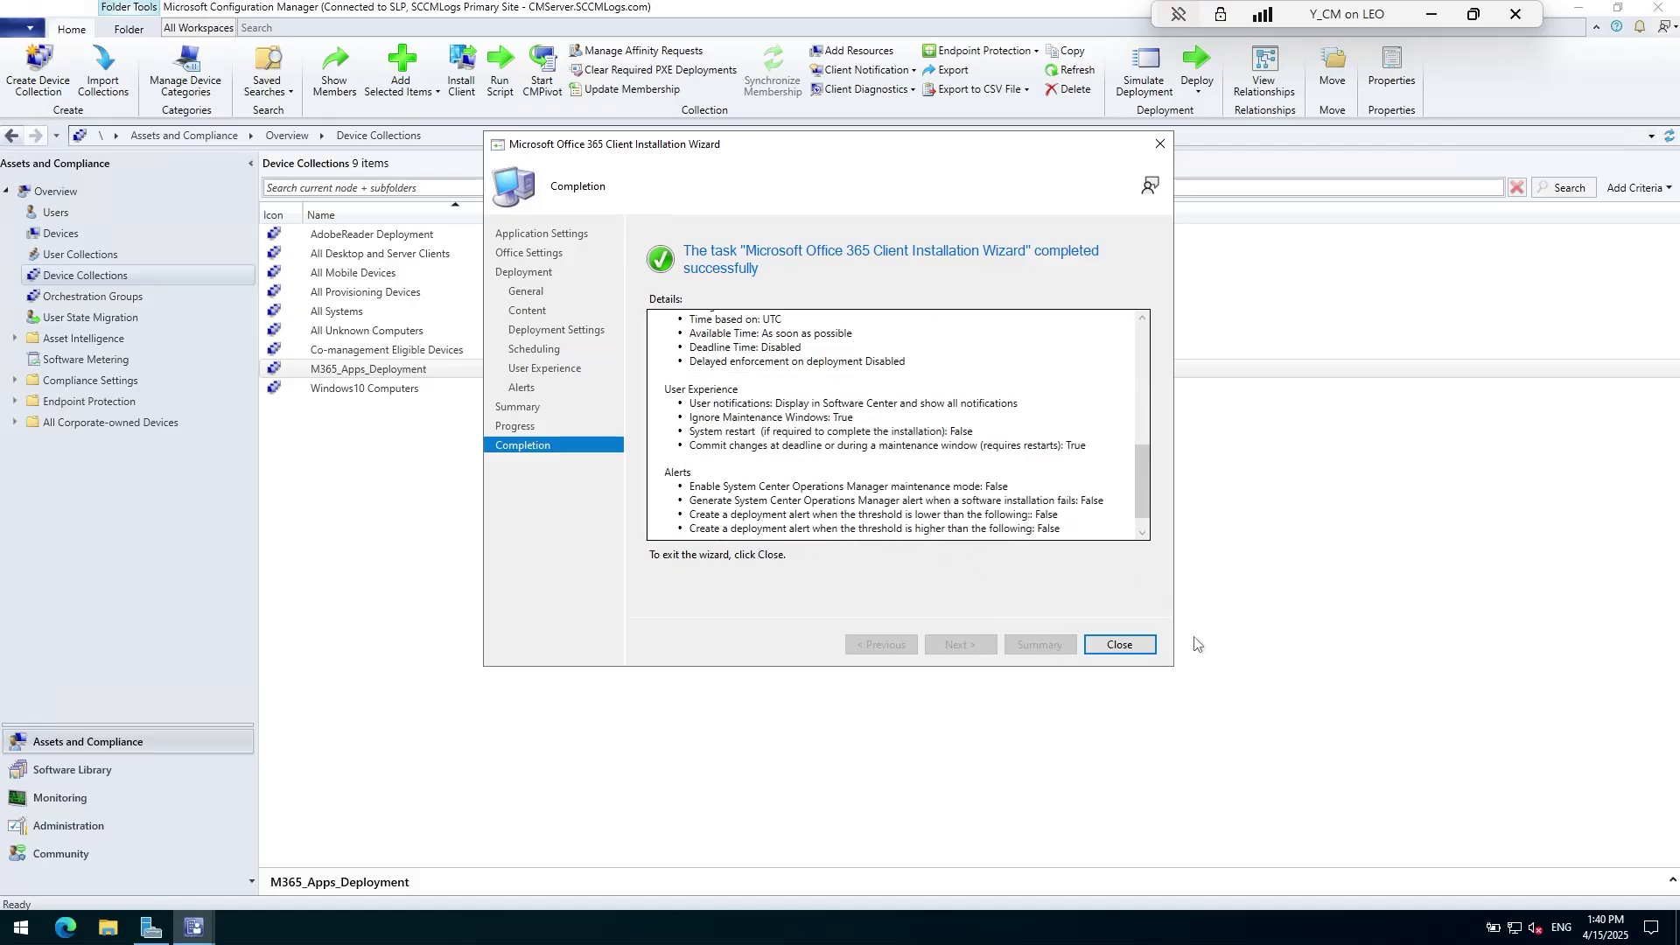
left_click(1120, 644)
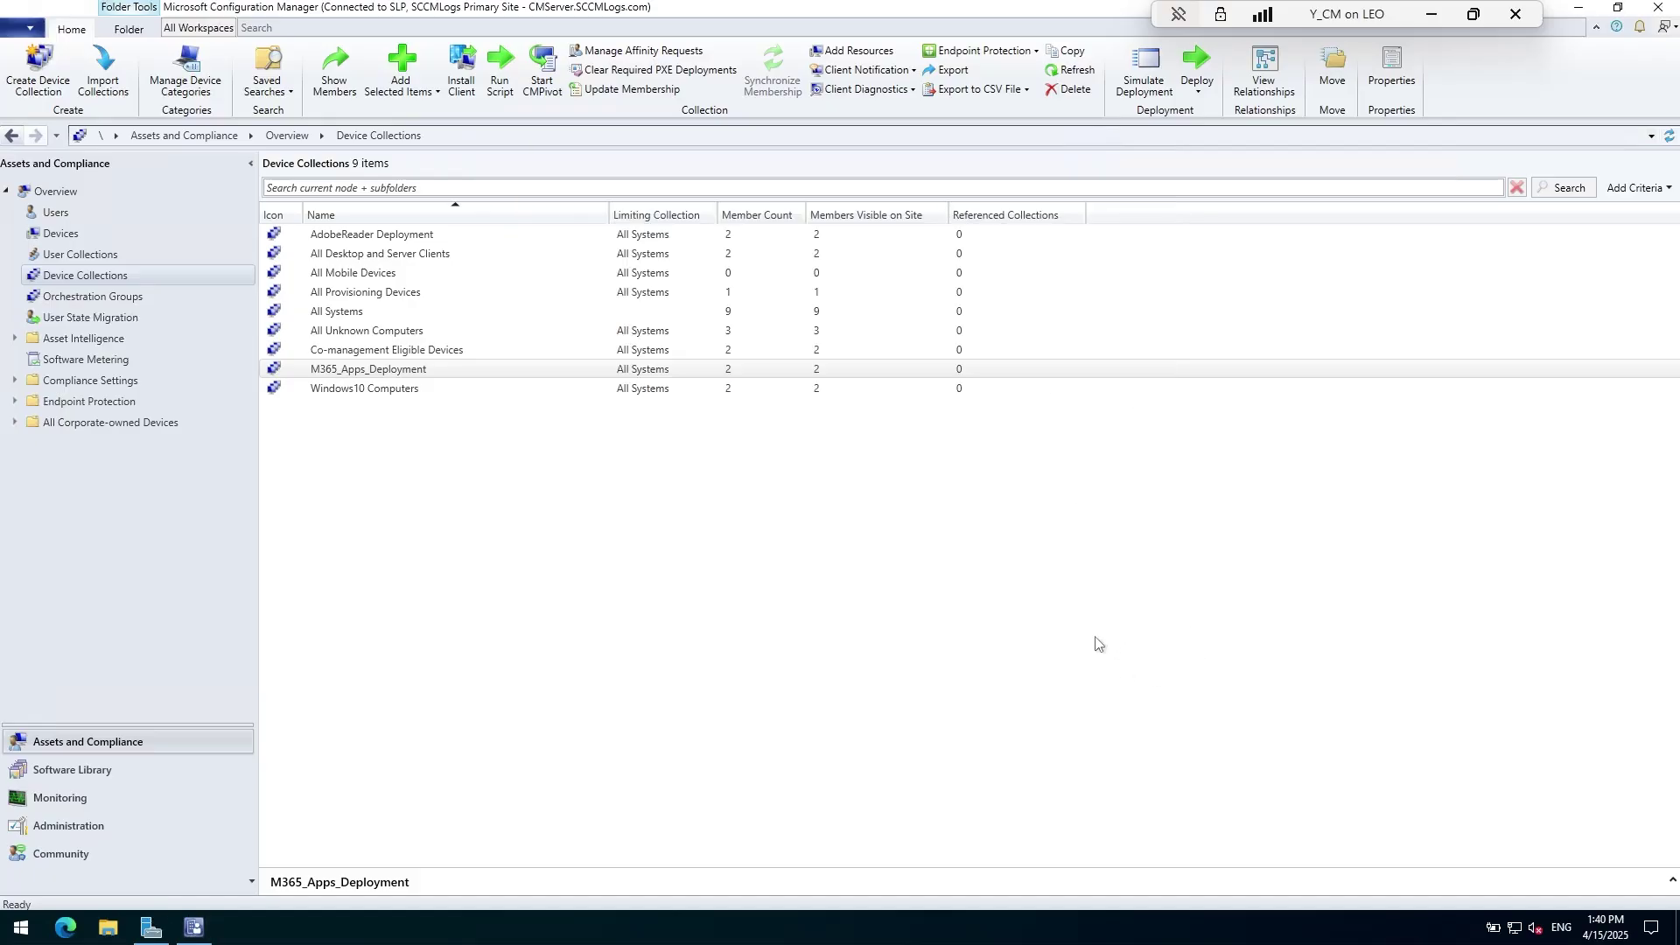
Examine the detailed status messages of distribution point DPSERVER.SCCMLOGS.COM in Monitoring, widening the message details for the newest entry
left_click(67, 799)
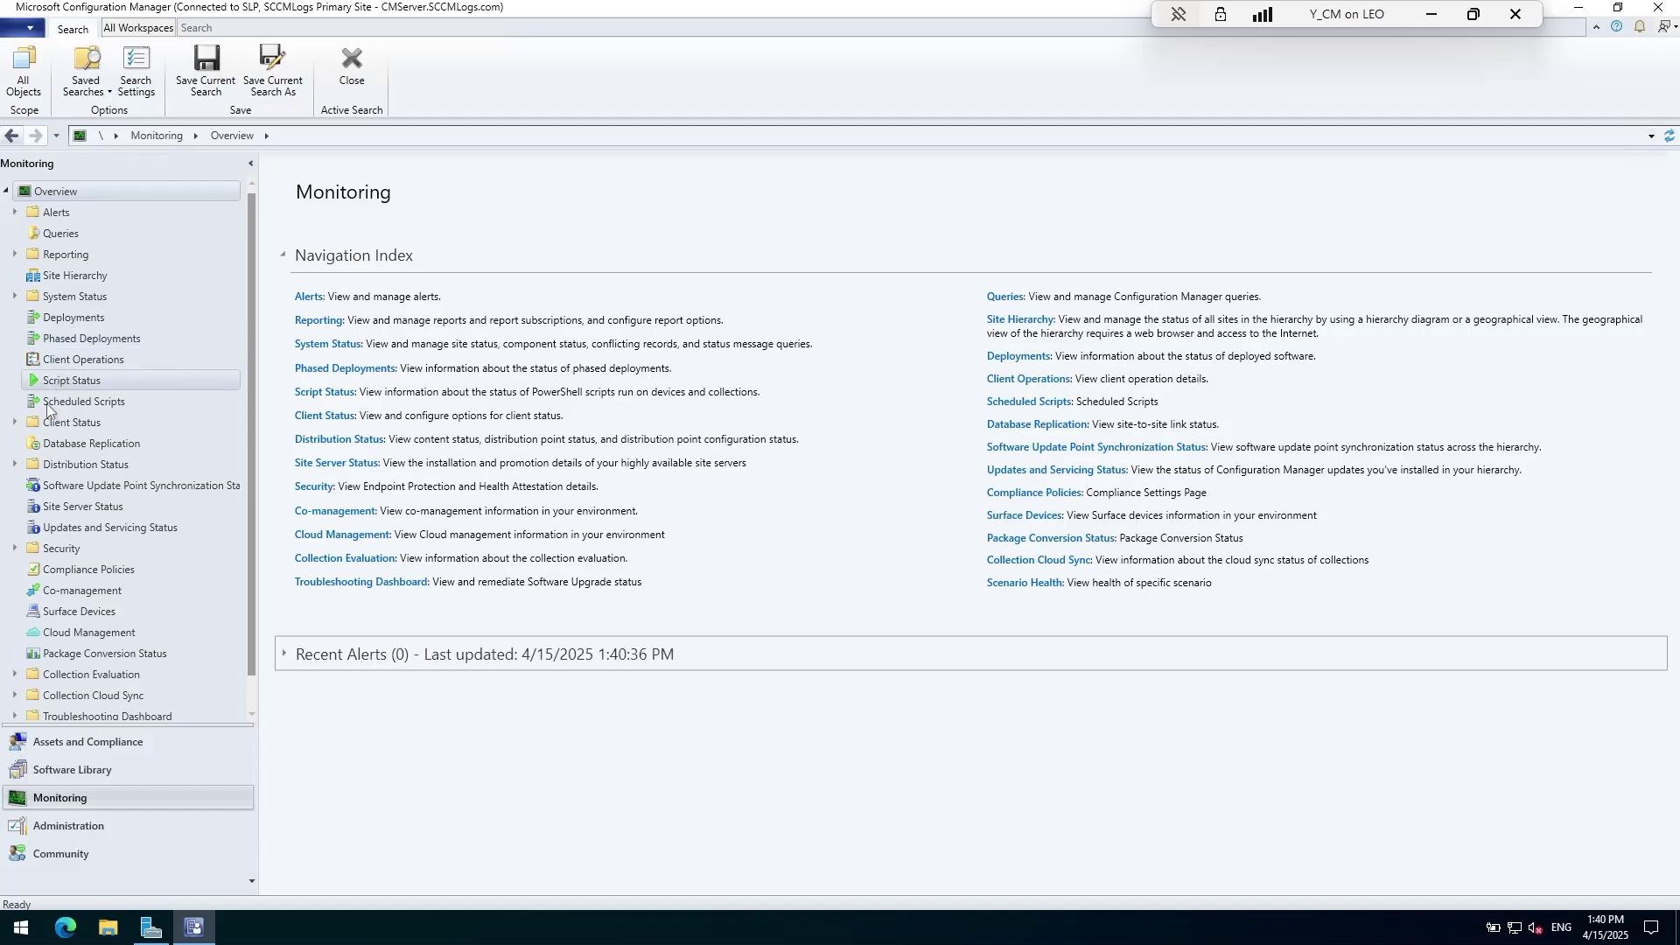
left_click(14, 464)
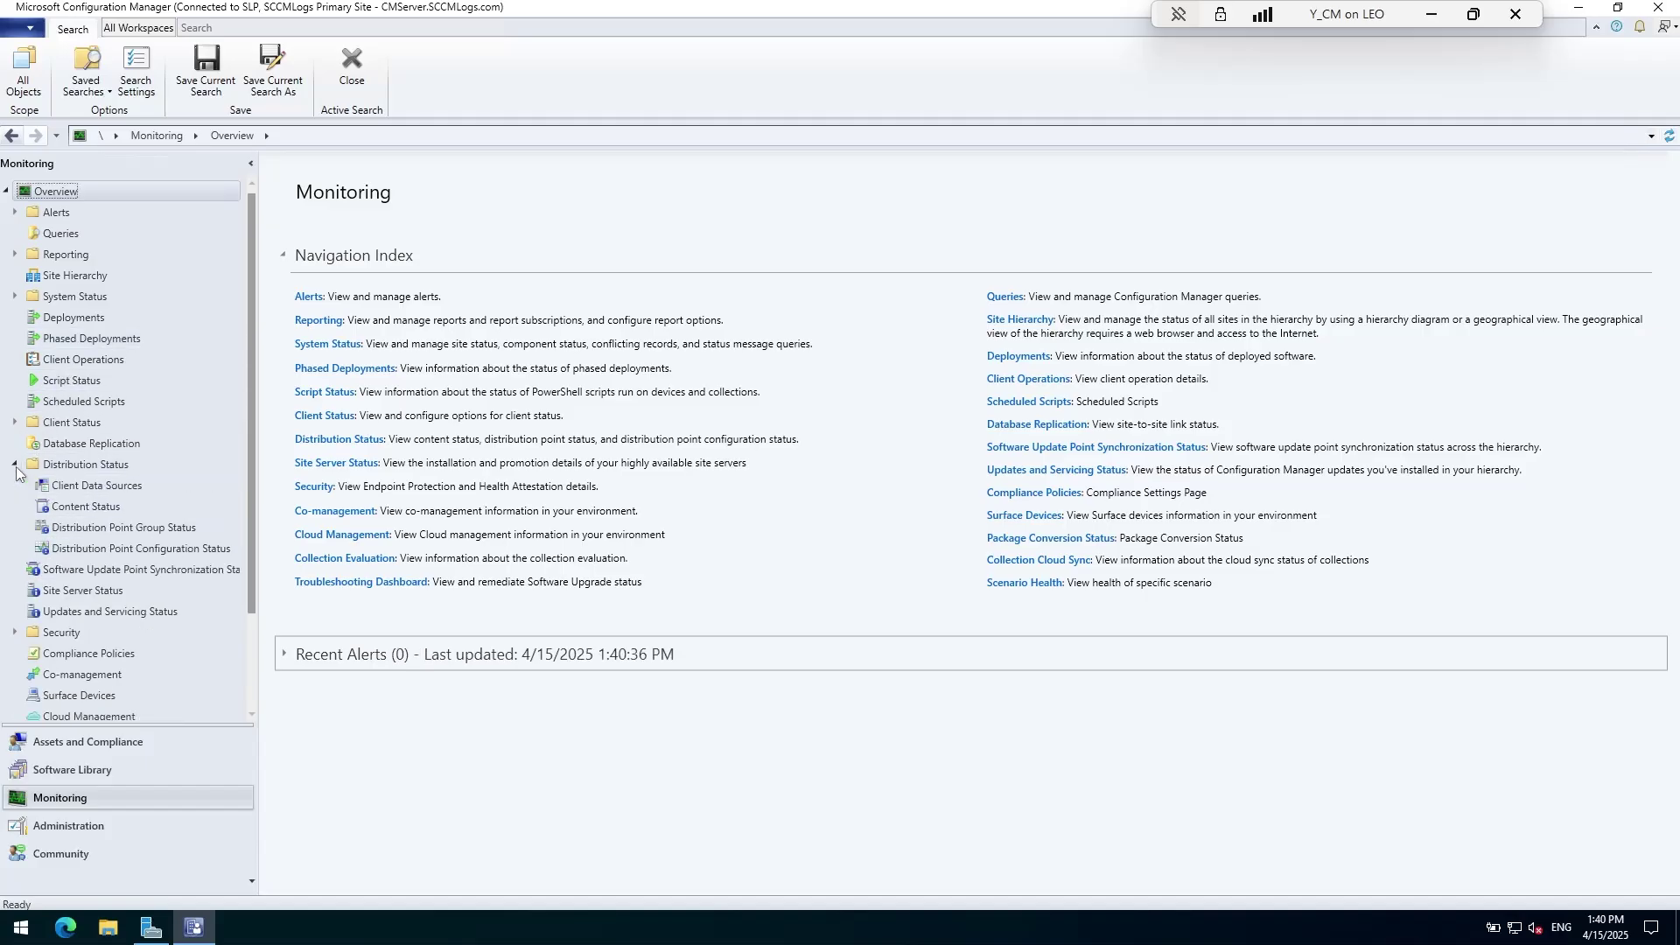
left_click(124, 548)
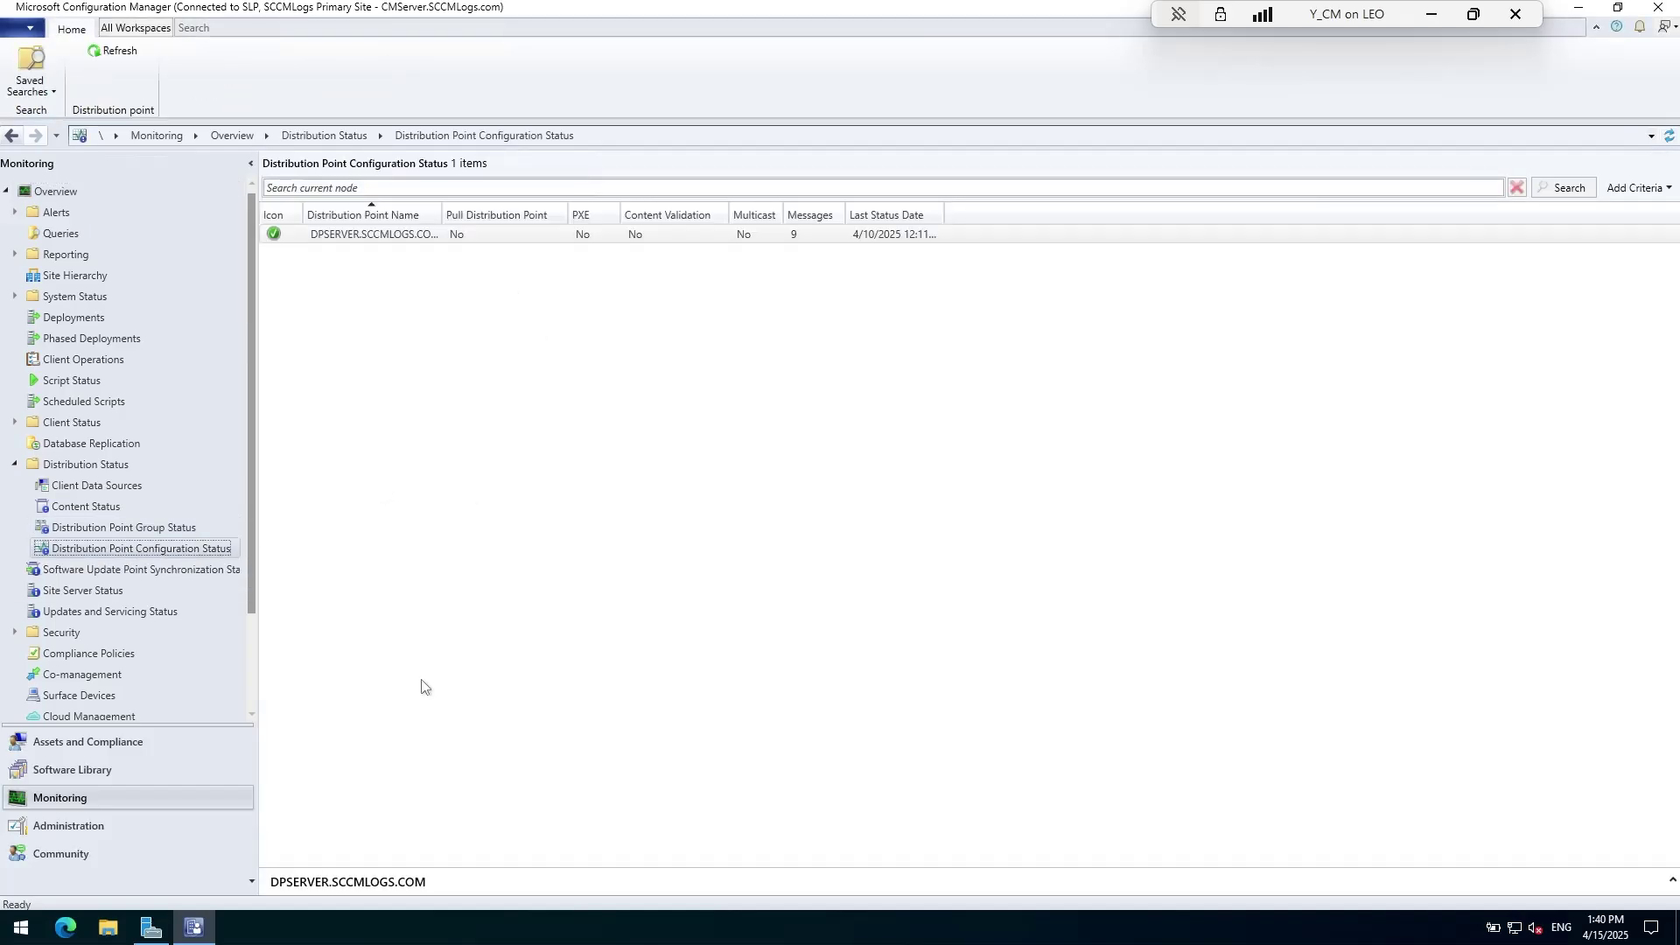
left_click(363, 880)
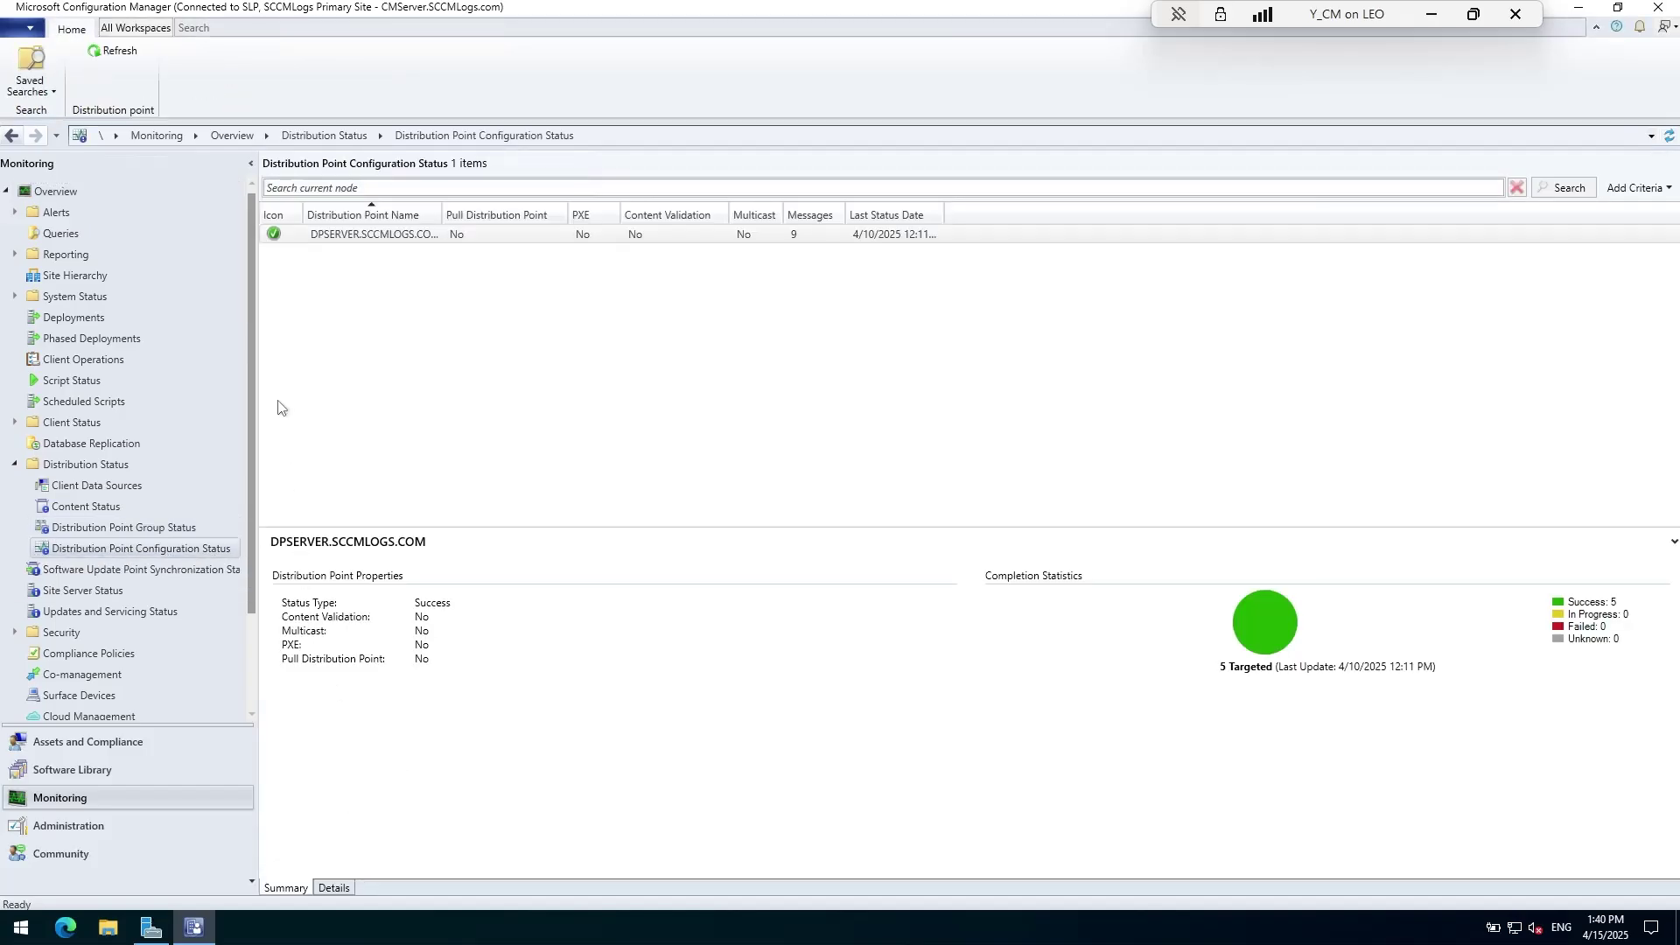
left_click(334, 887)
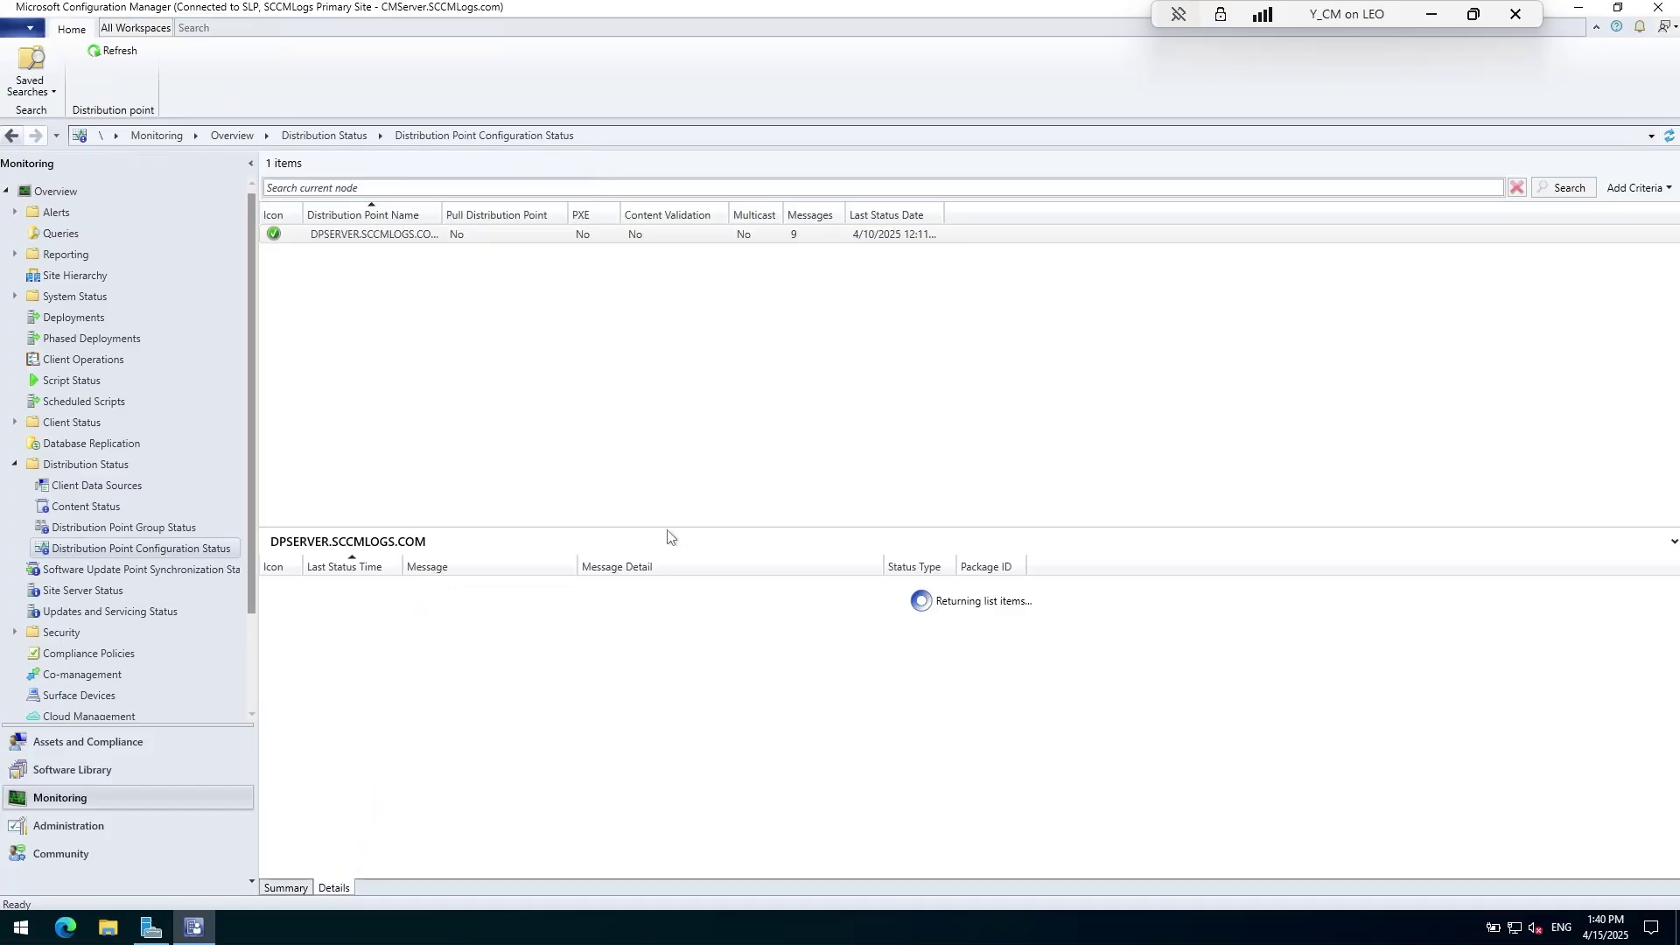
left_click_drag(670, 530, 674, 344)
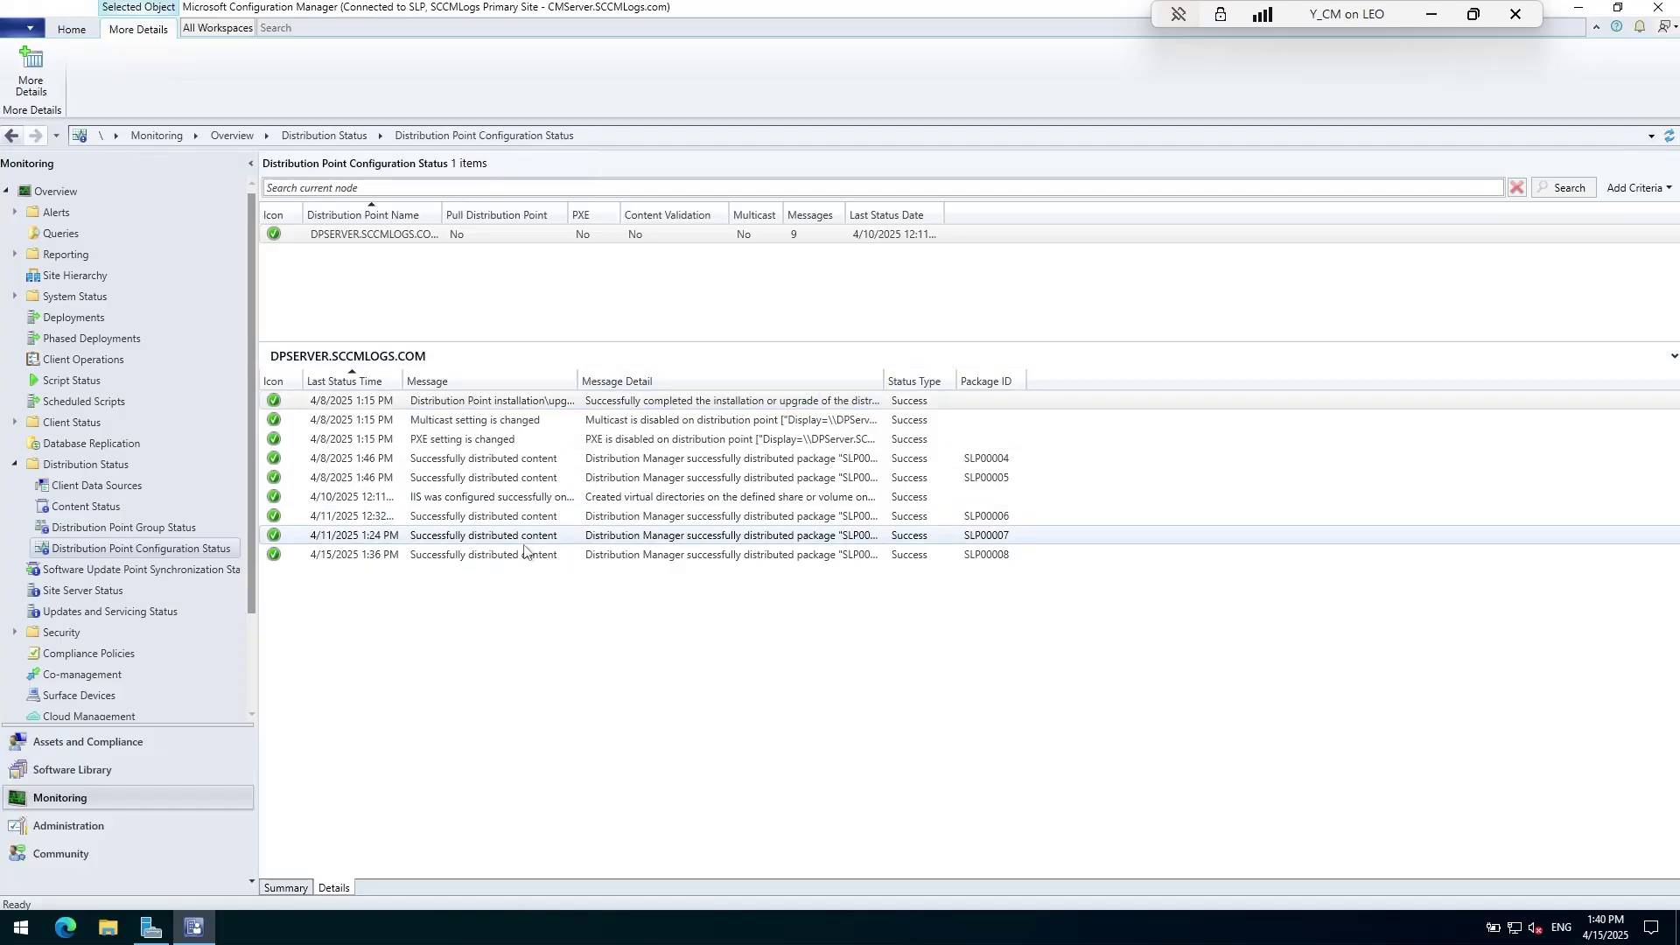
left_click(425, 556)
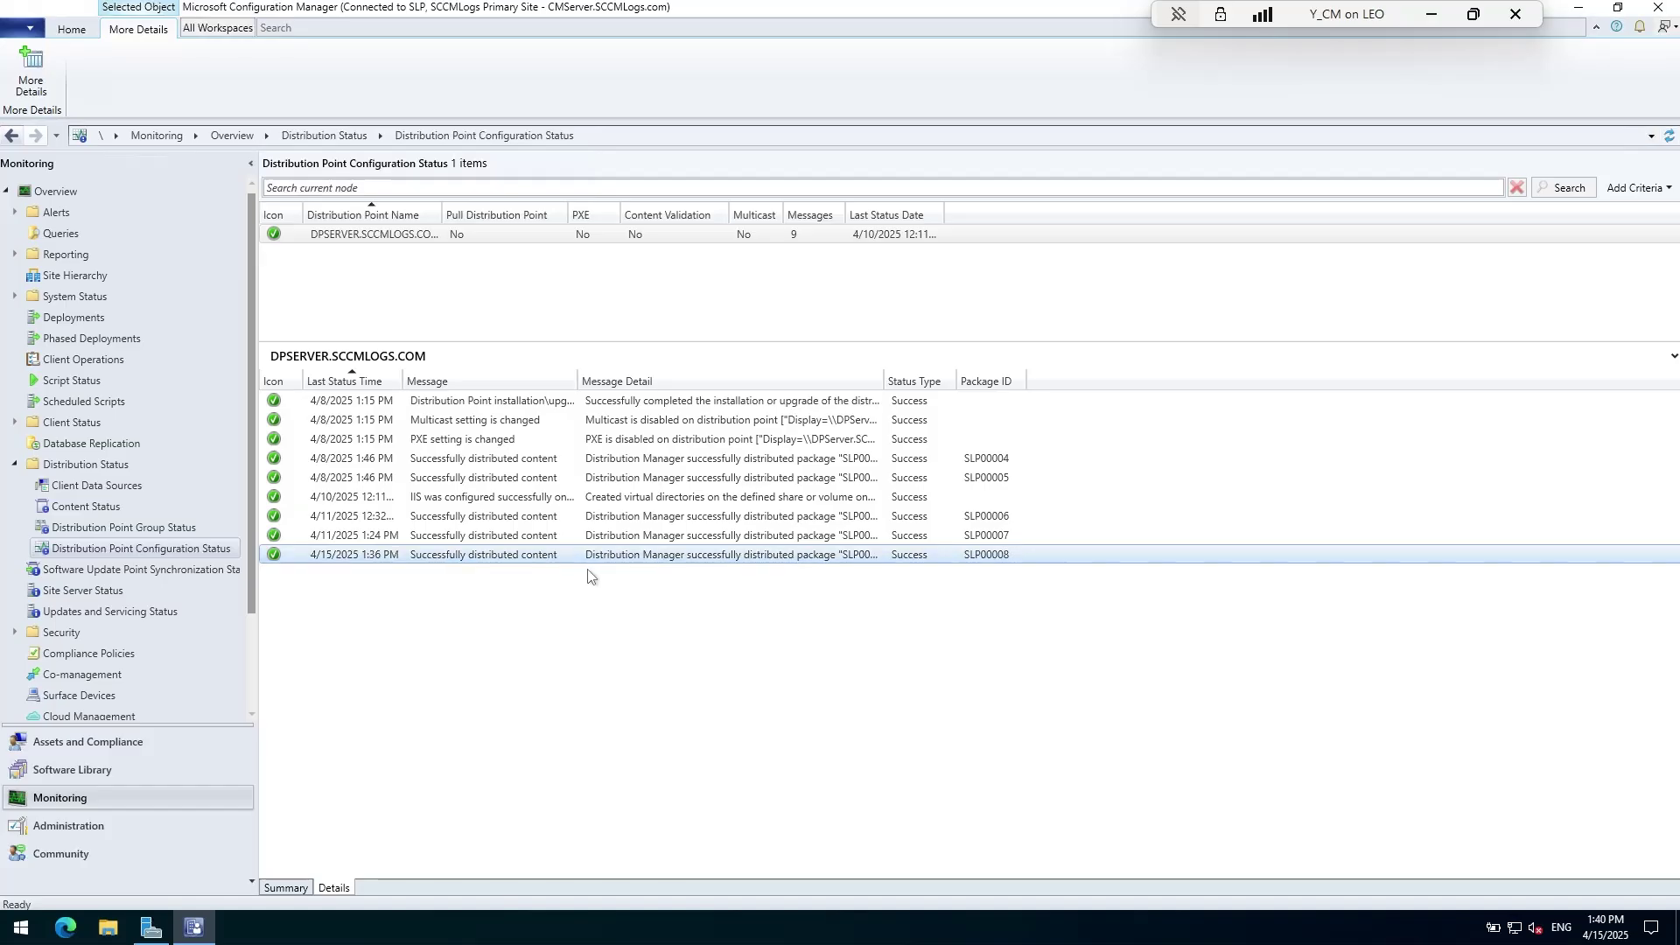
double_click(883, 381)
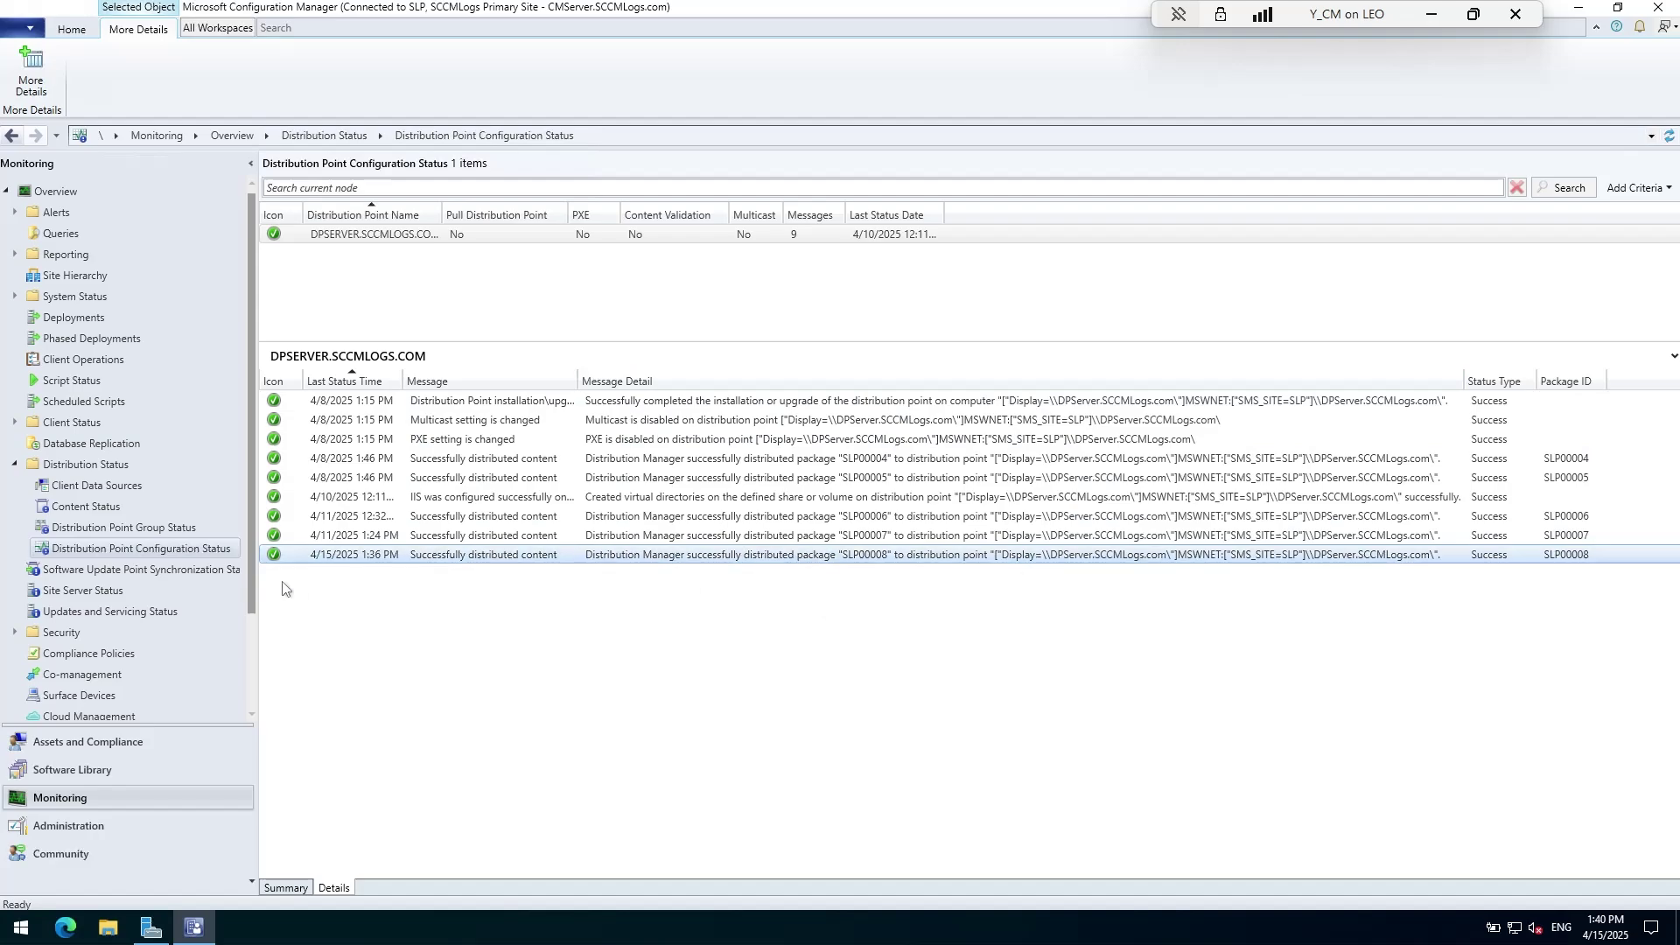
Check the content status of M365_Apps_Deployment and examine the summary of its deployment
left_click(91, 507)
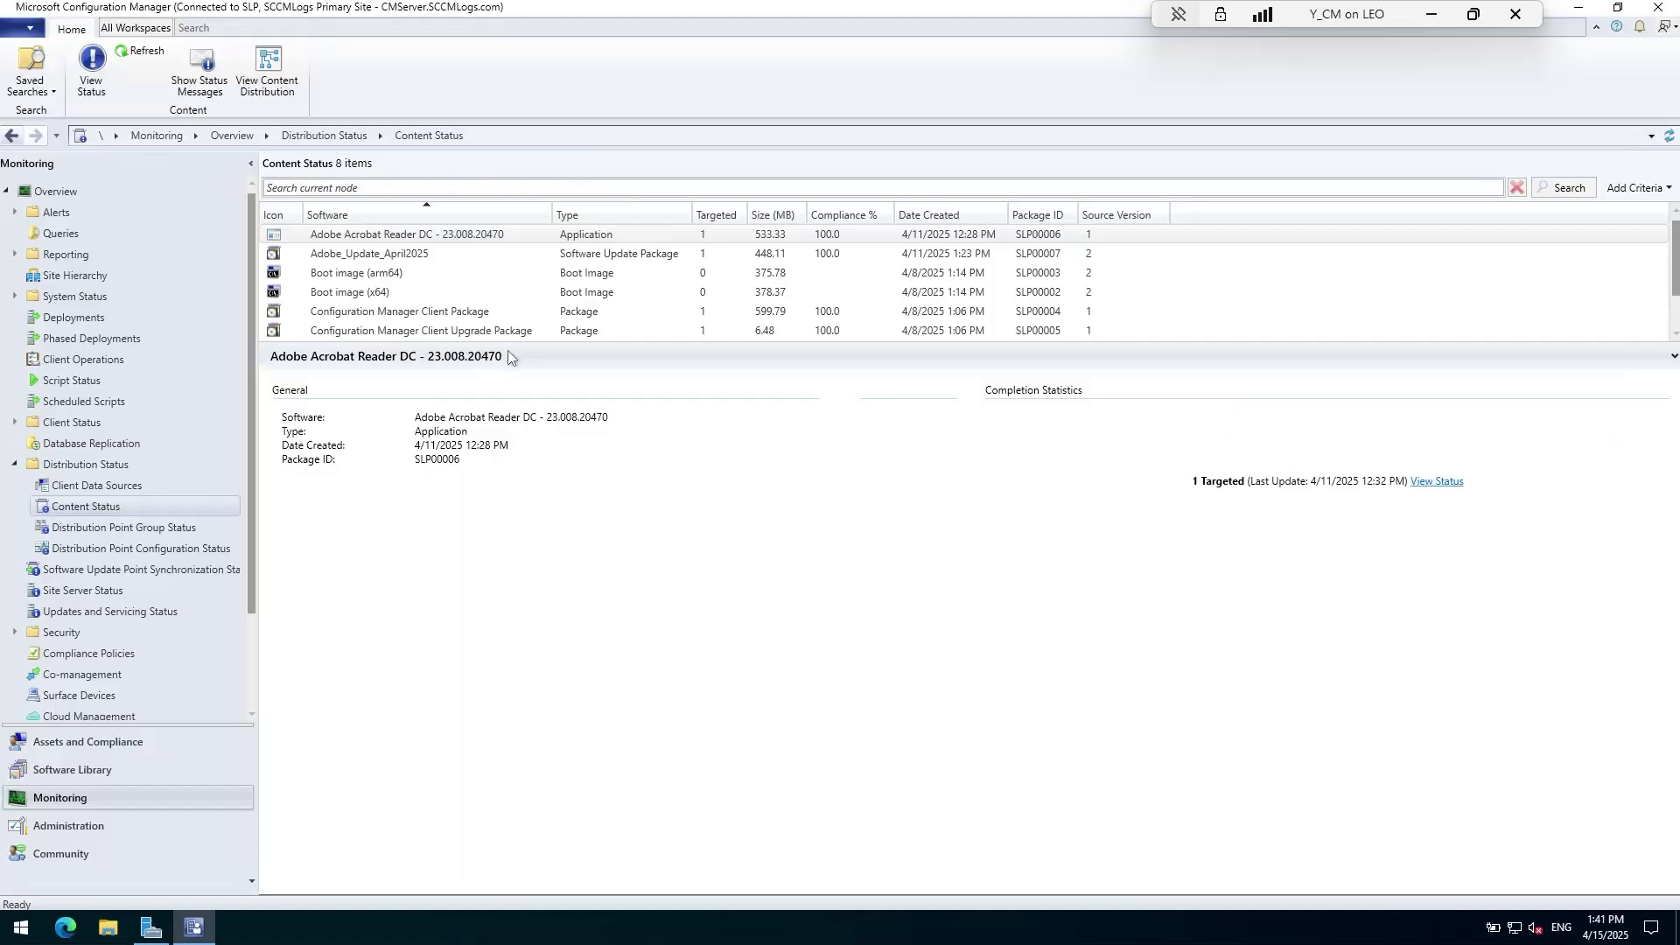
left_click(411, 354)
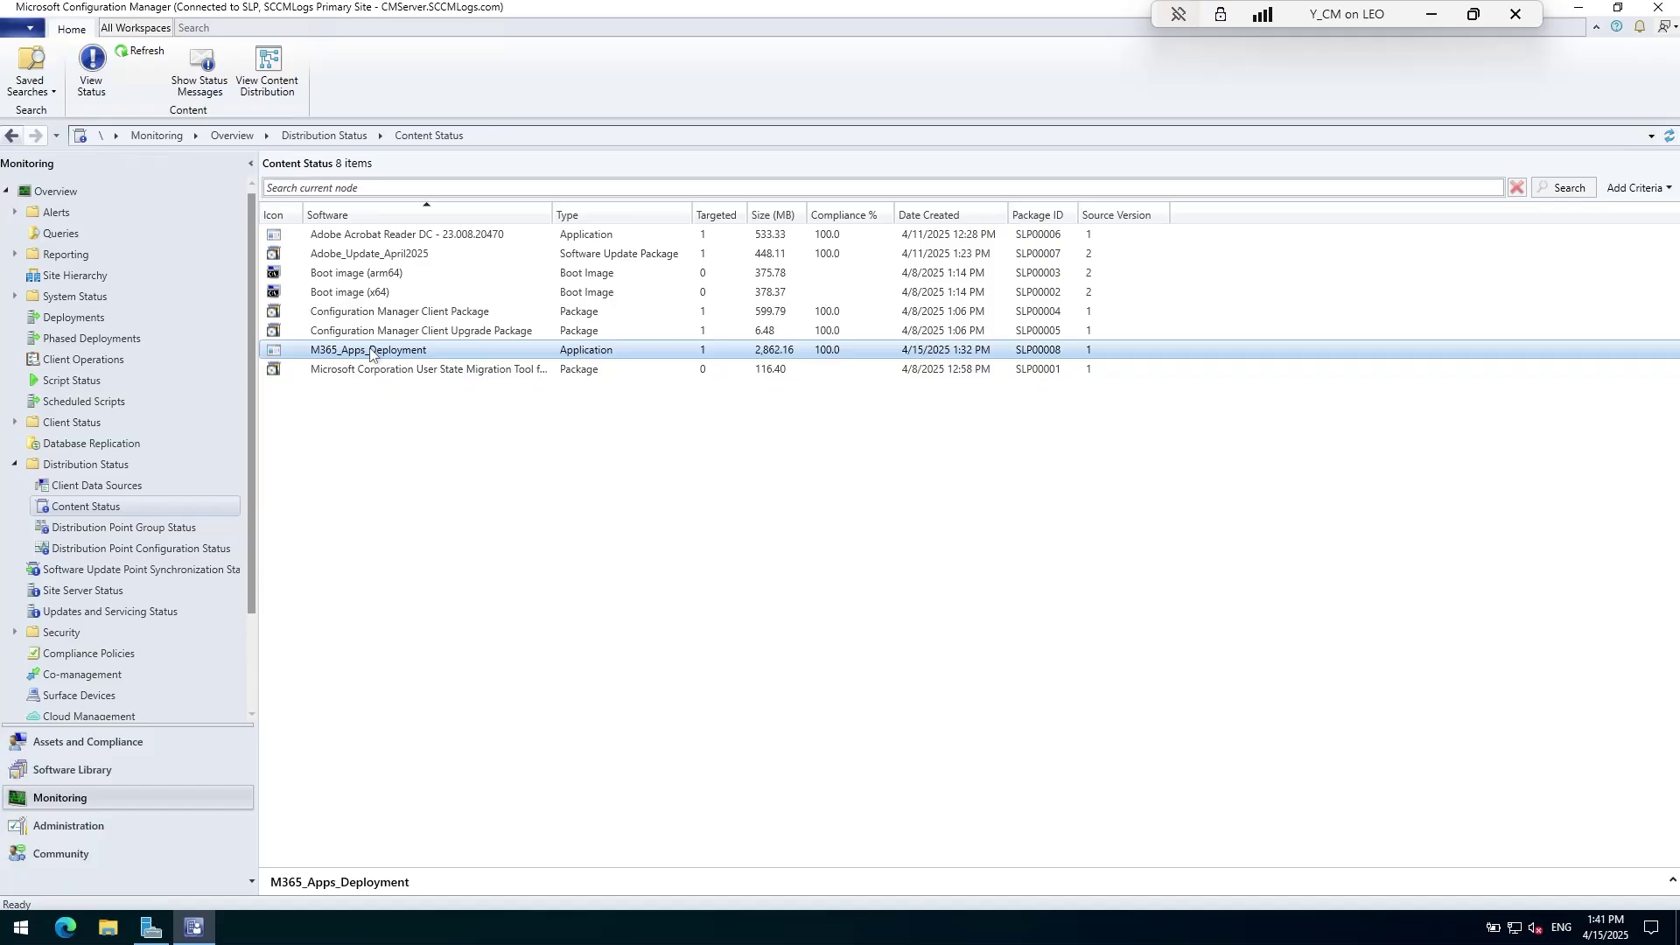
left_click(12, 472)
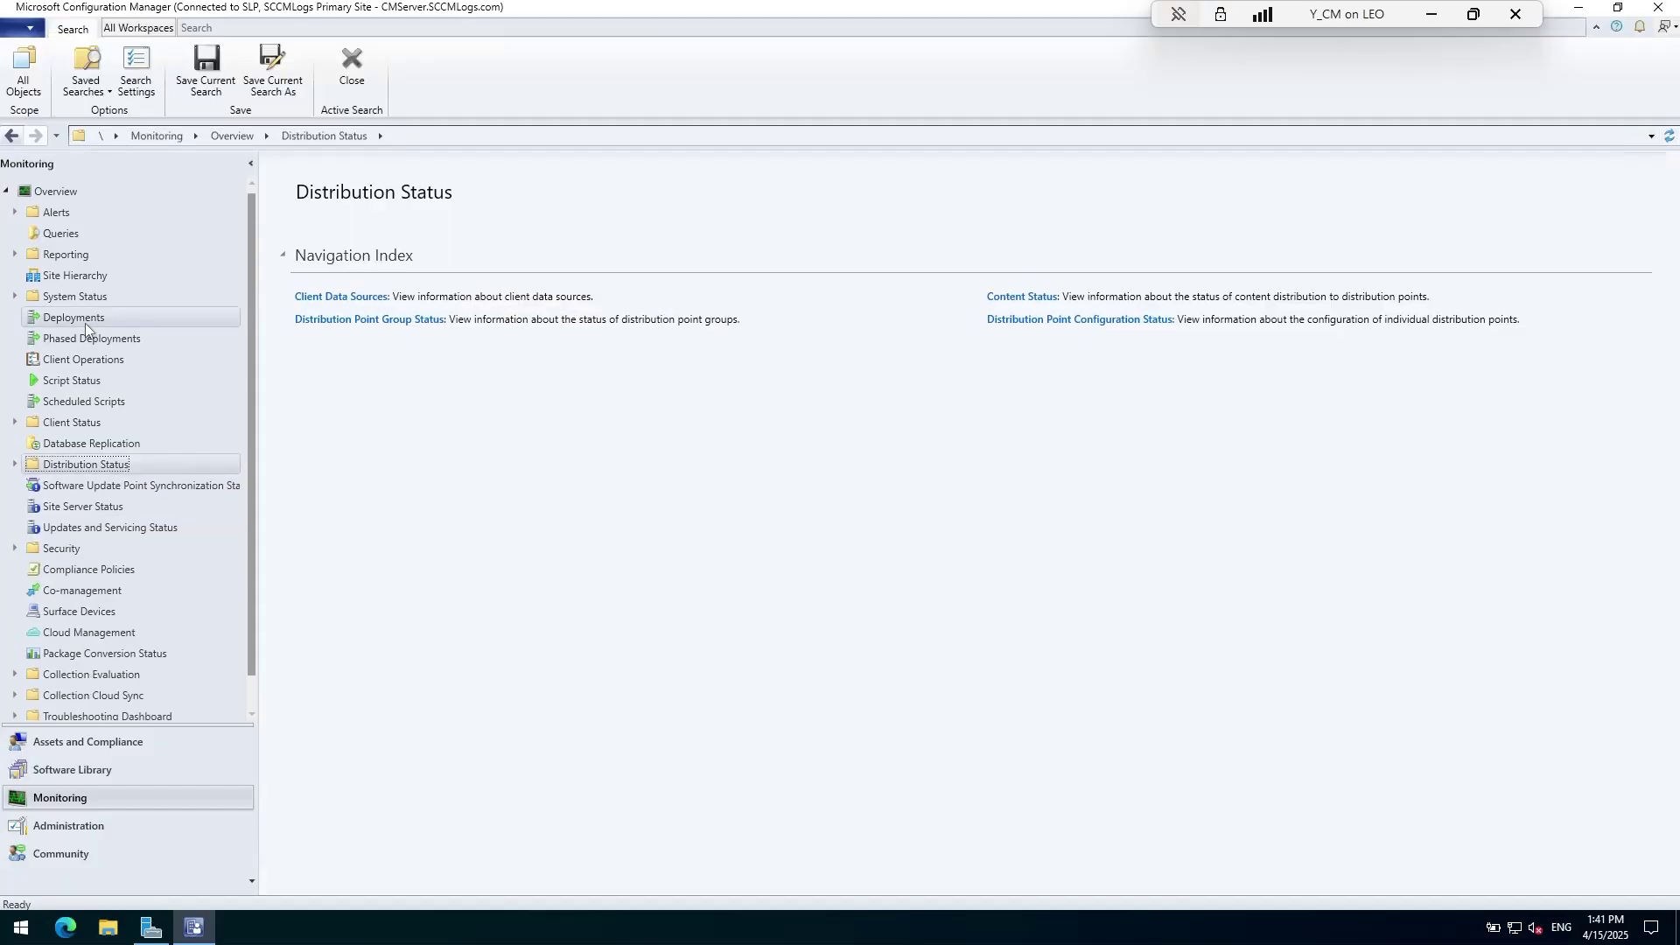
left_click(87, 318)
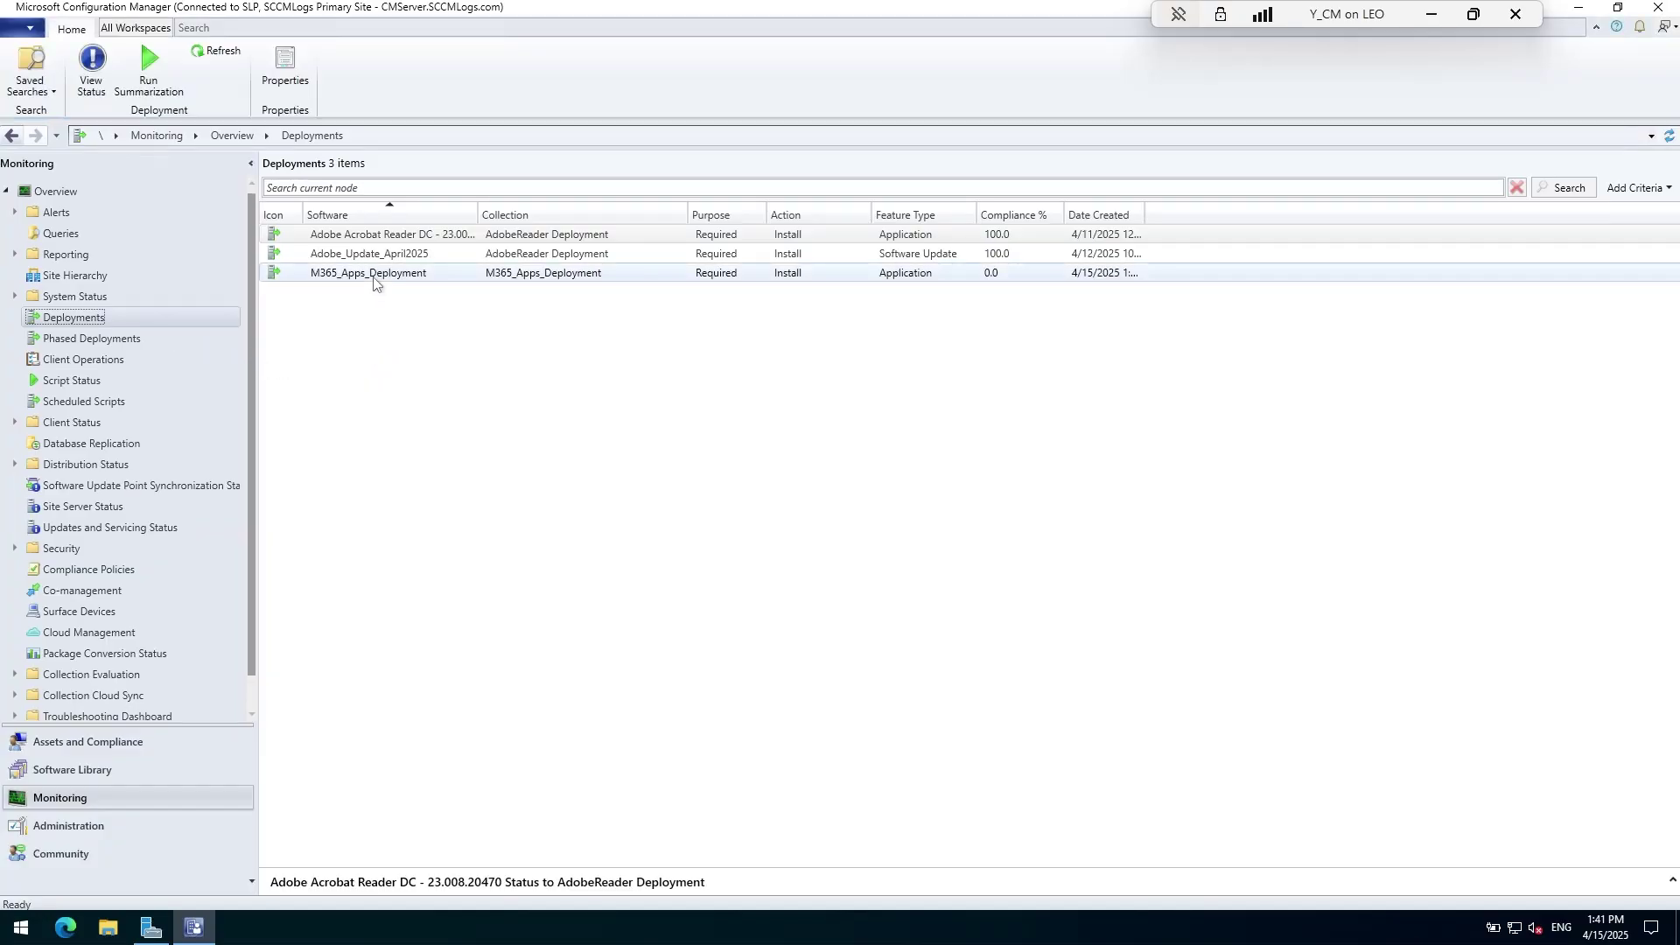
left_click(373, 277)
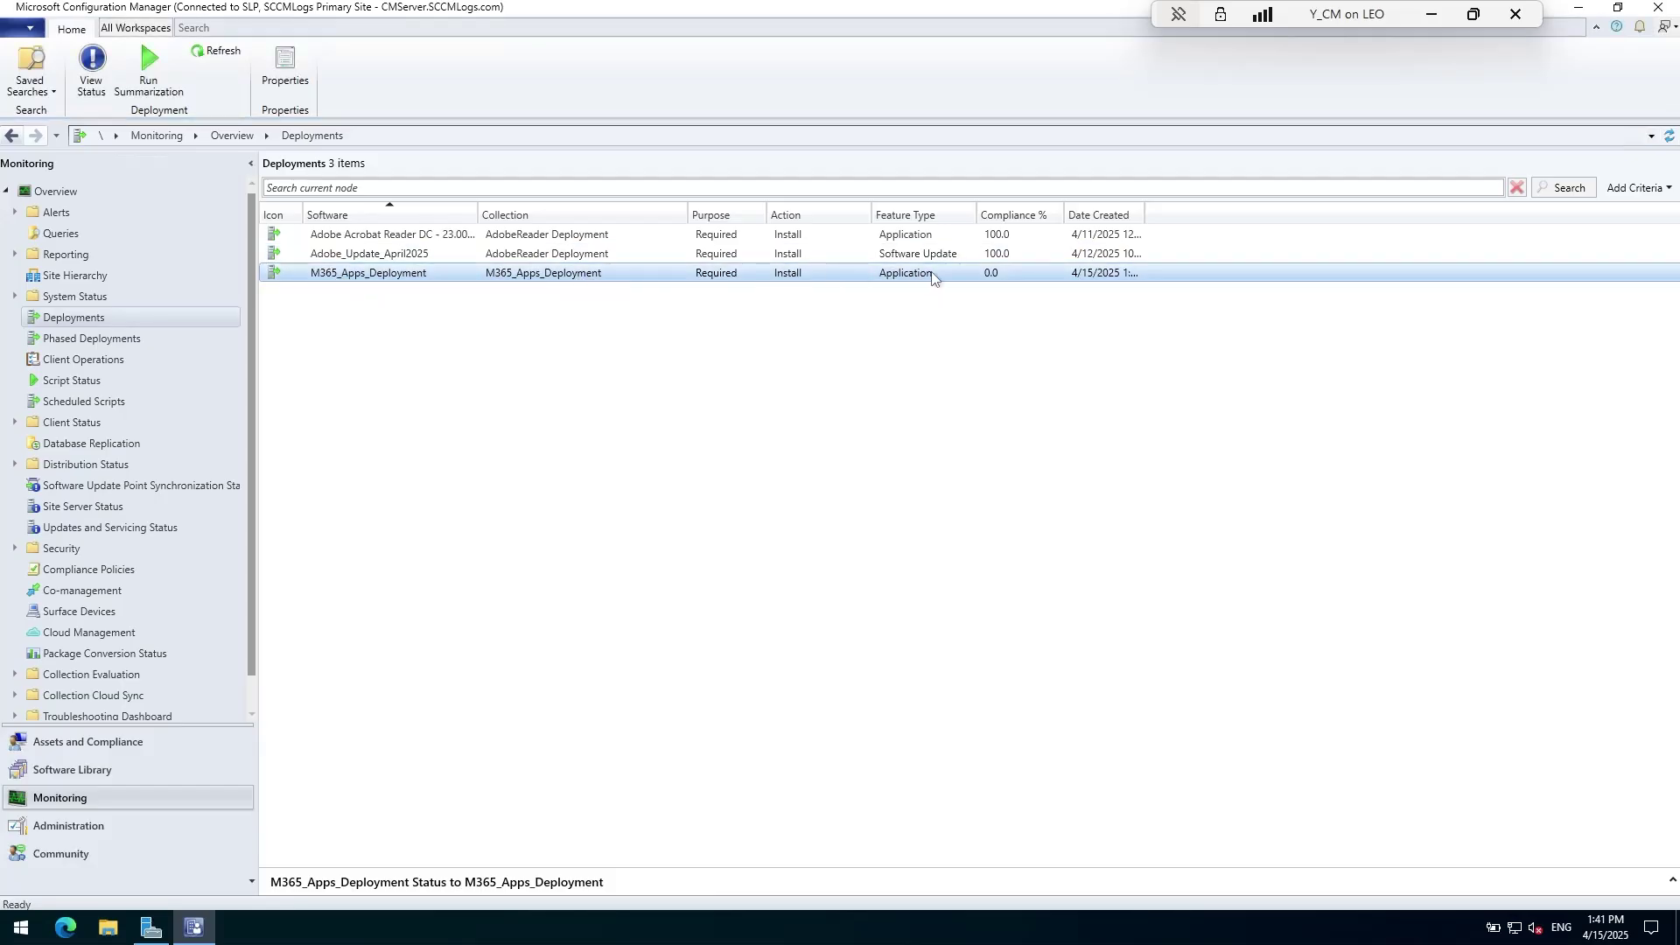
left_click(615, 878)
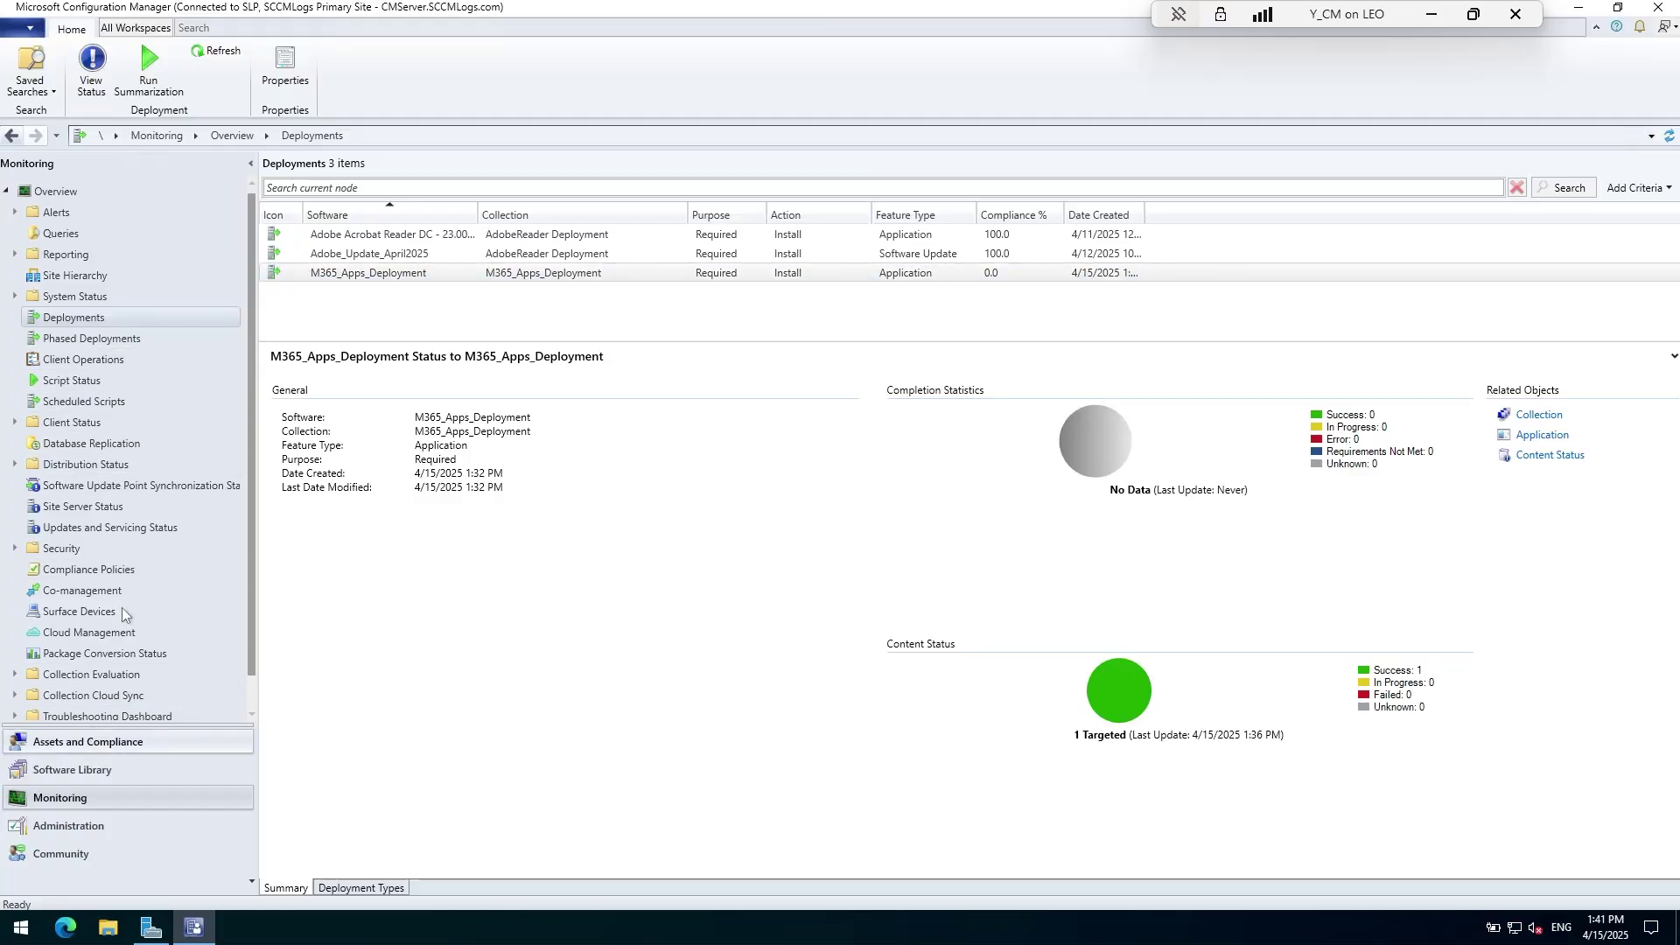
In the device collections, notify the AdobeReader Deployment collection's clients to update computer policy, and send them a second client notification
left_click(88, 741)
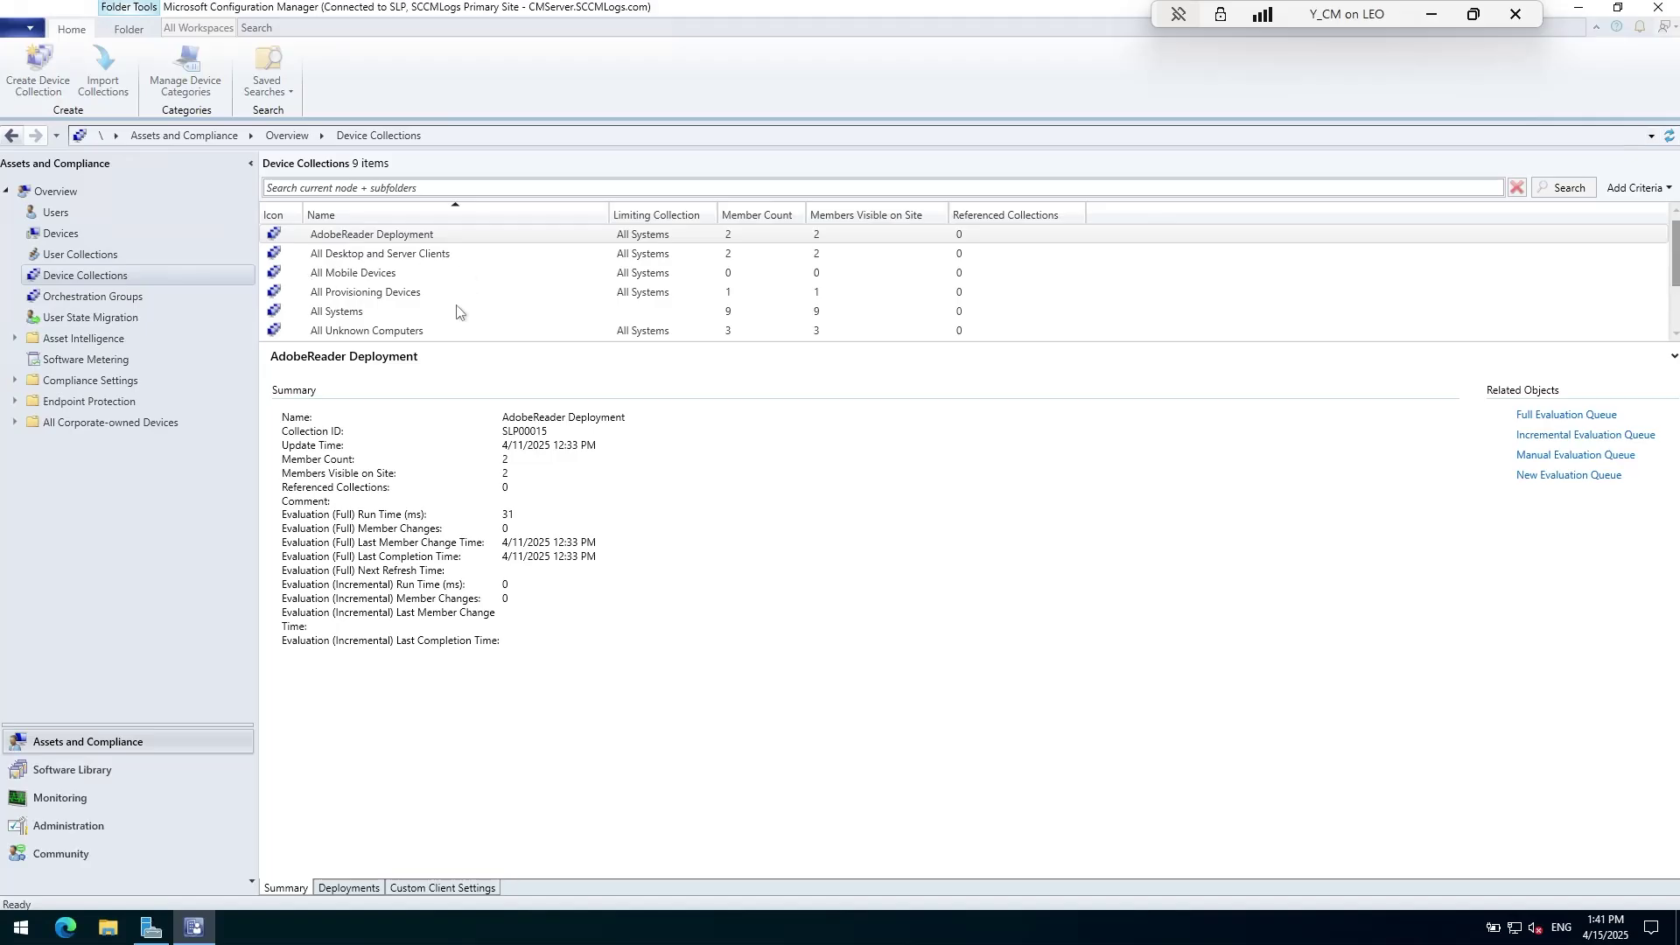
left_click(411, 355)
right_click(411, 235)
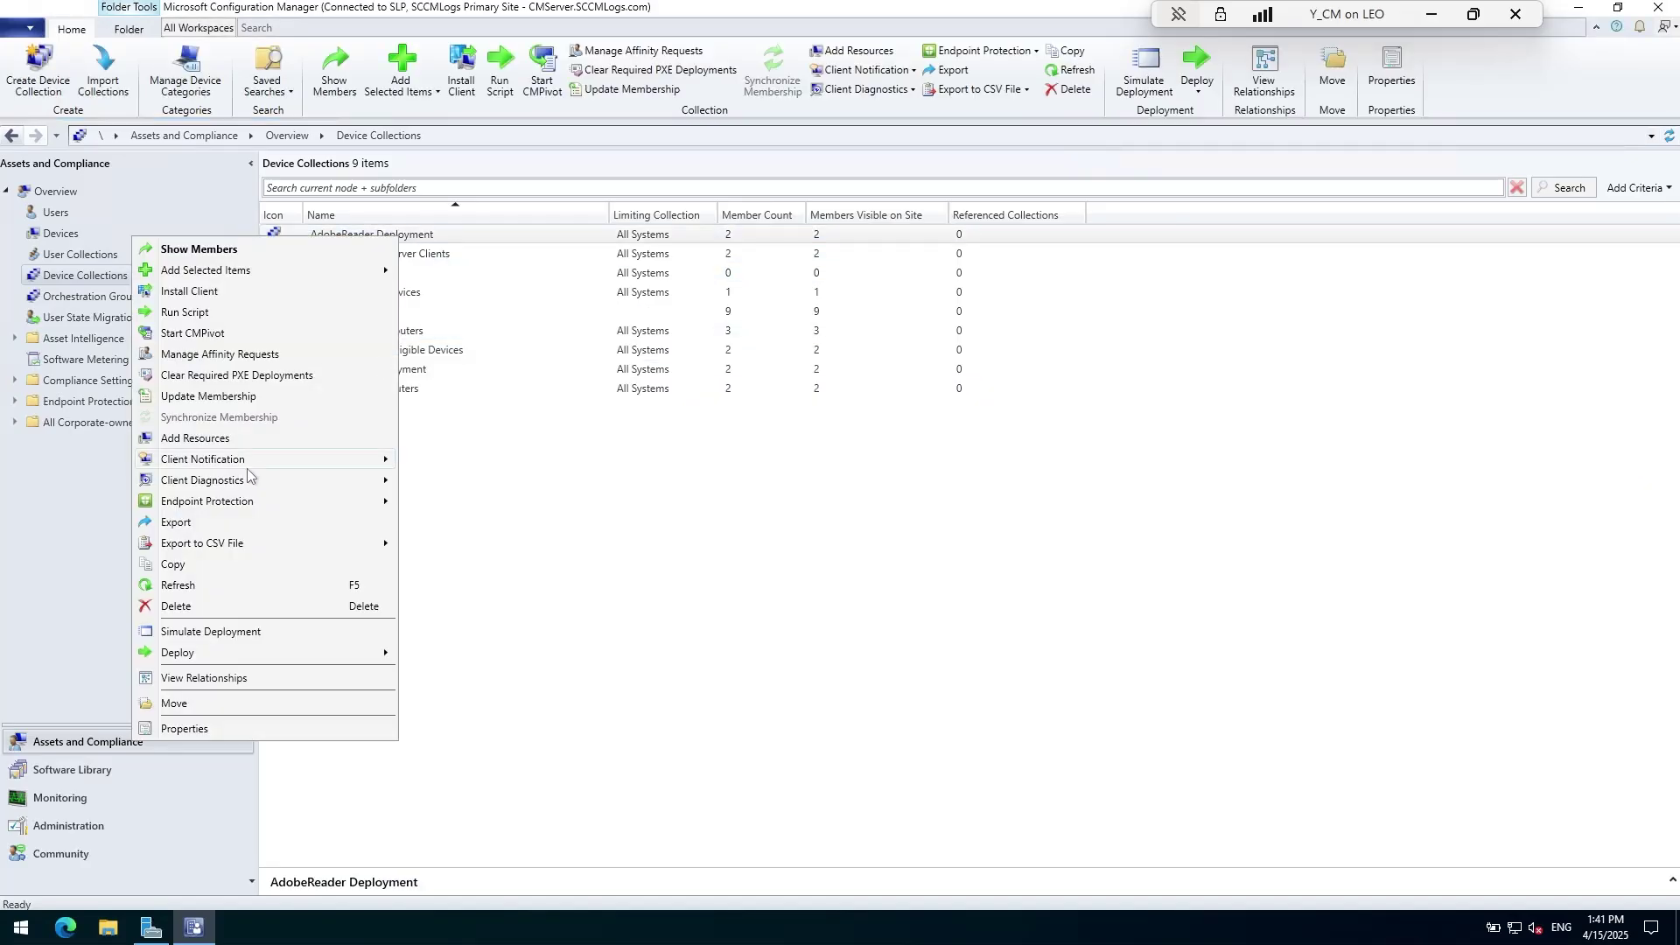
mouse_move(262, 460)
left_click(529, 460)
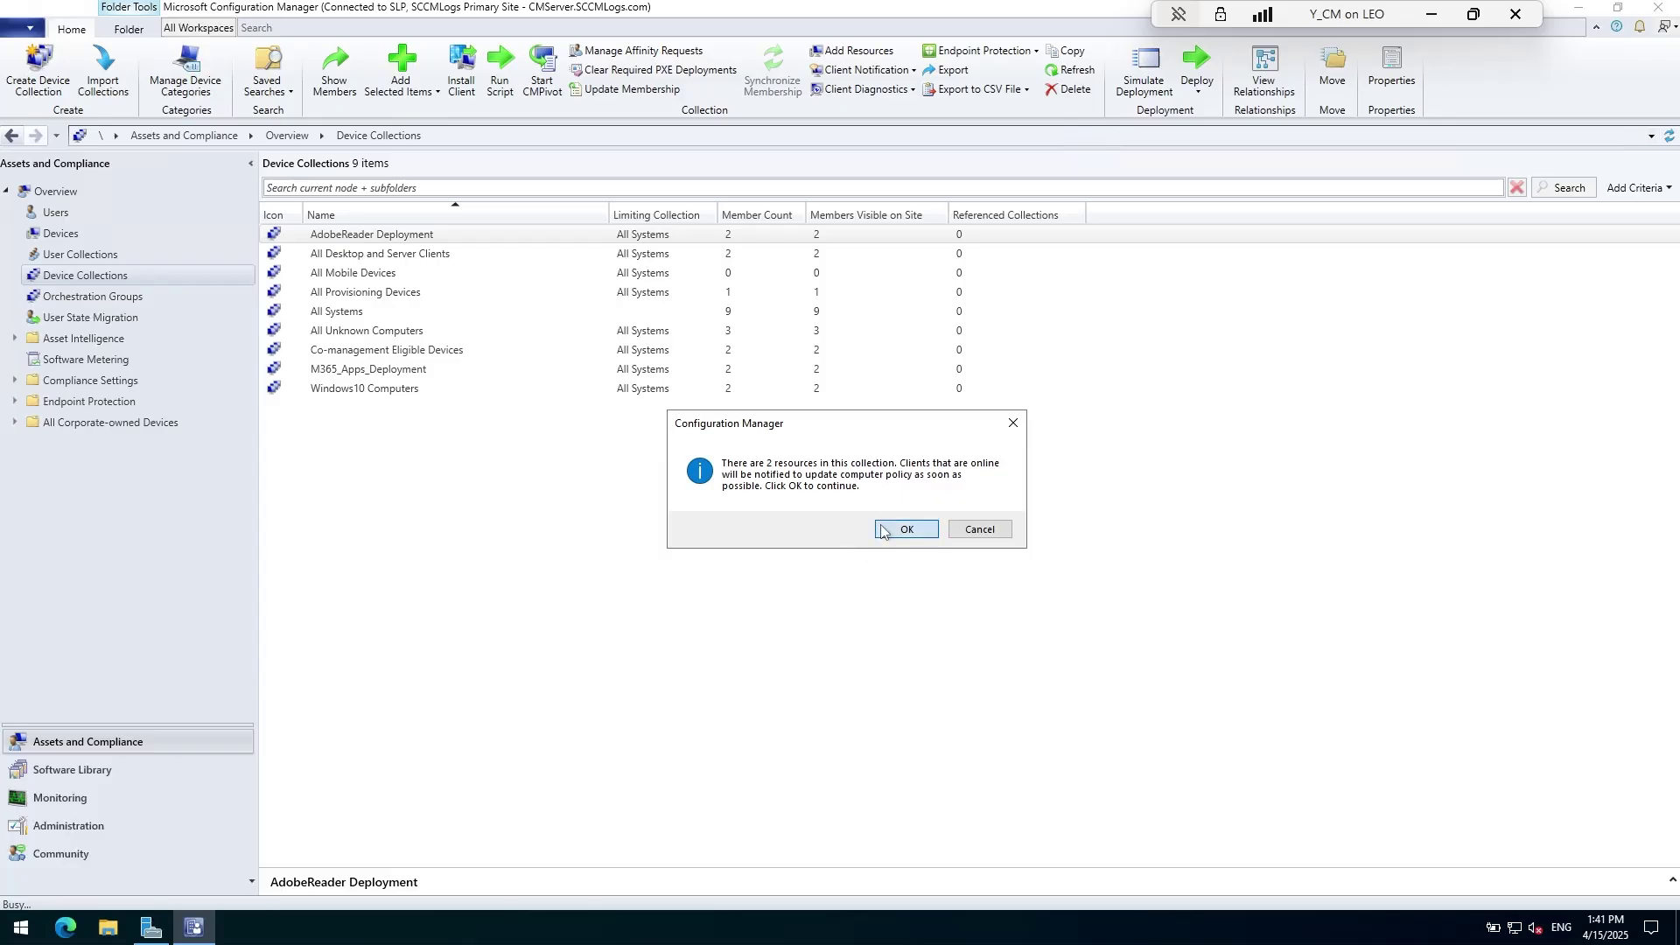
left_click(882, 530)
right_click(479, 241)
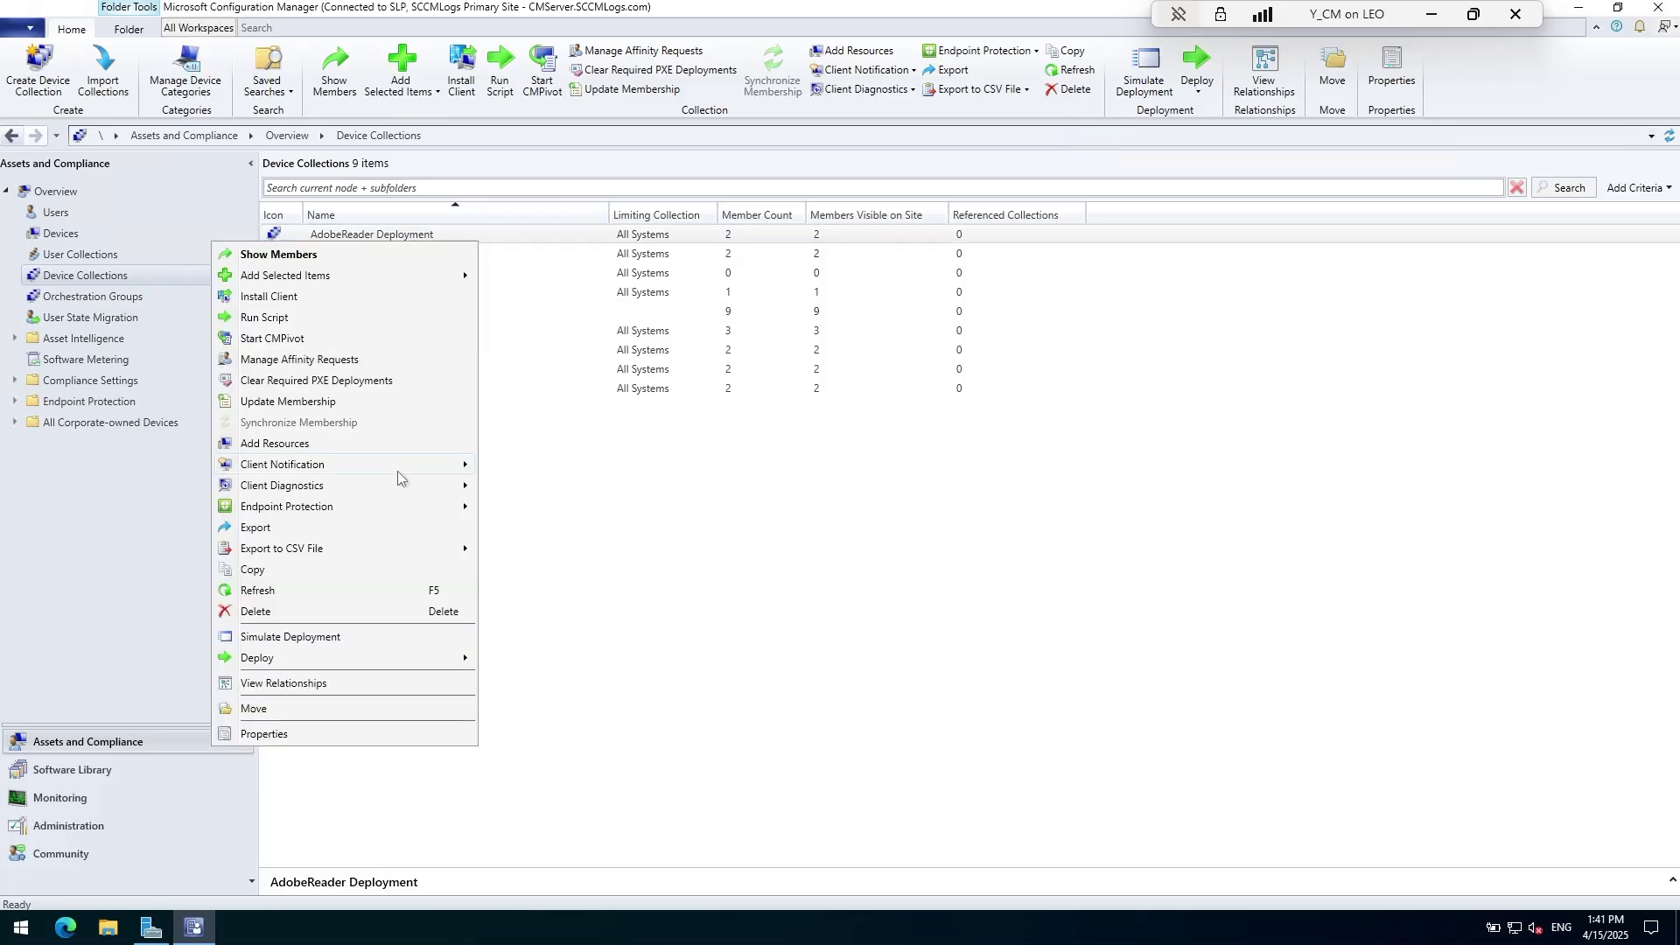
mouse_move(397, 471)
left_click(619, 580)
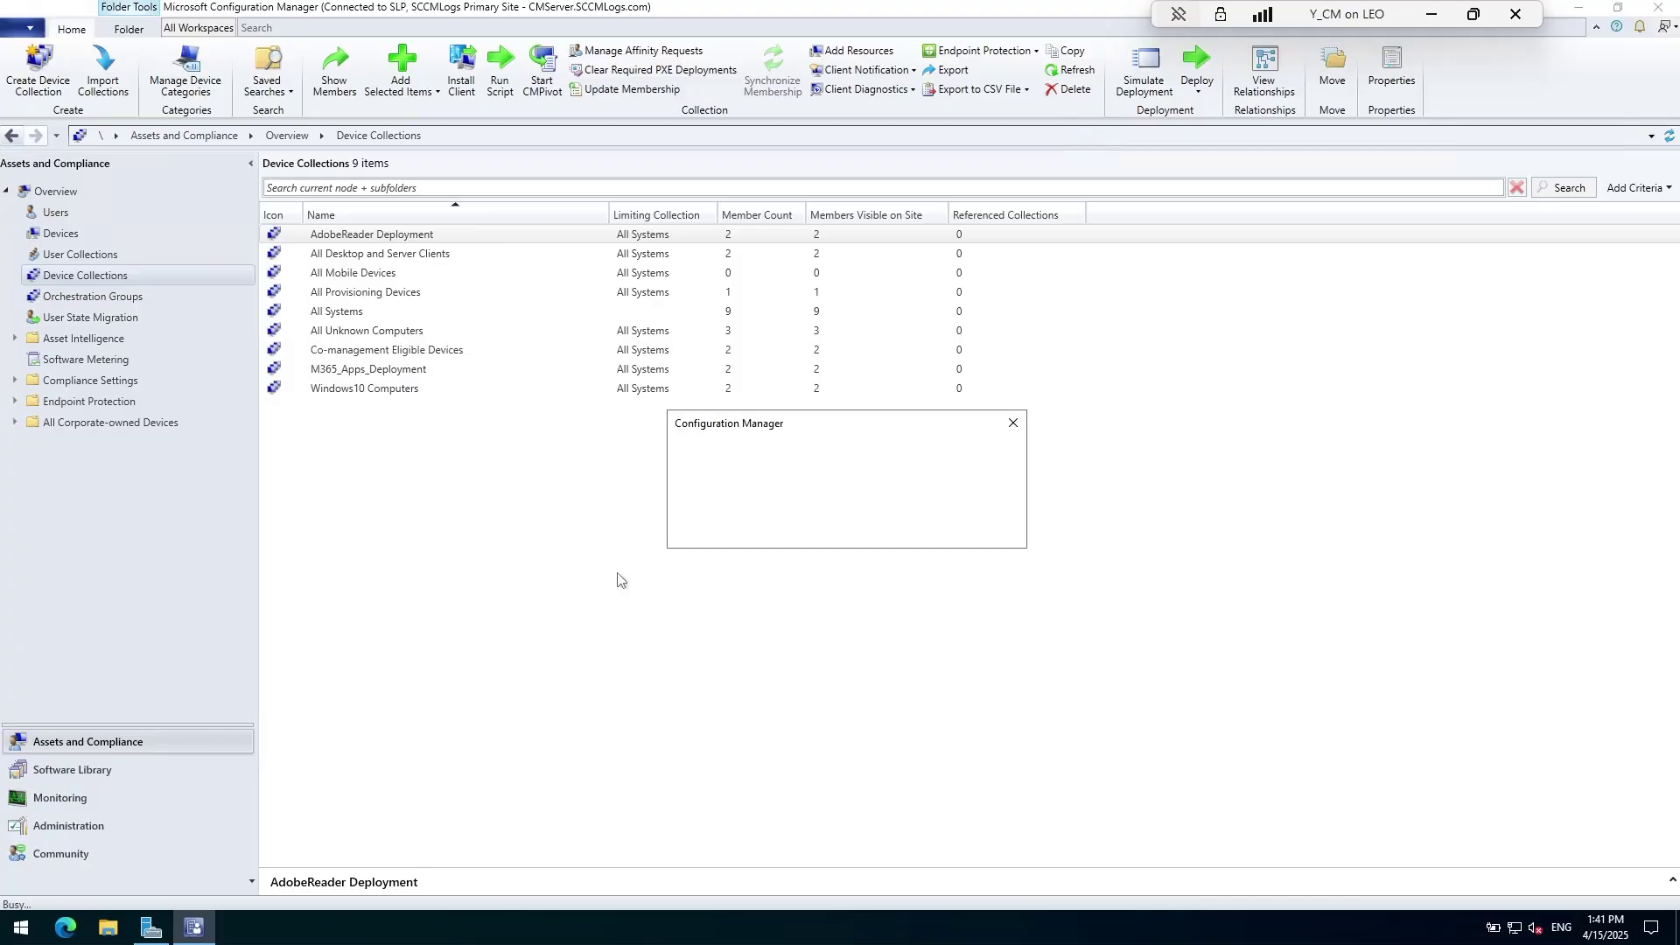
left_click(883, 530)
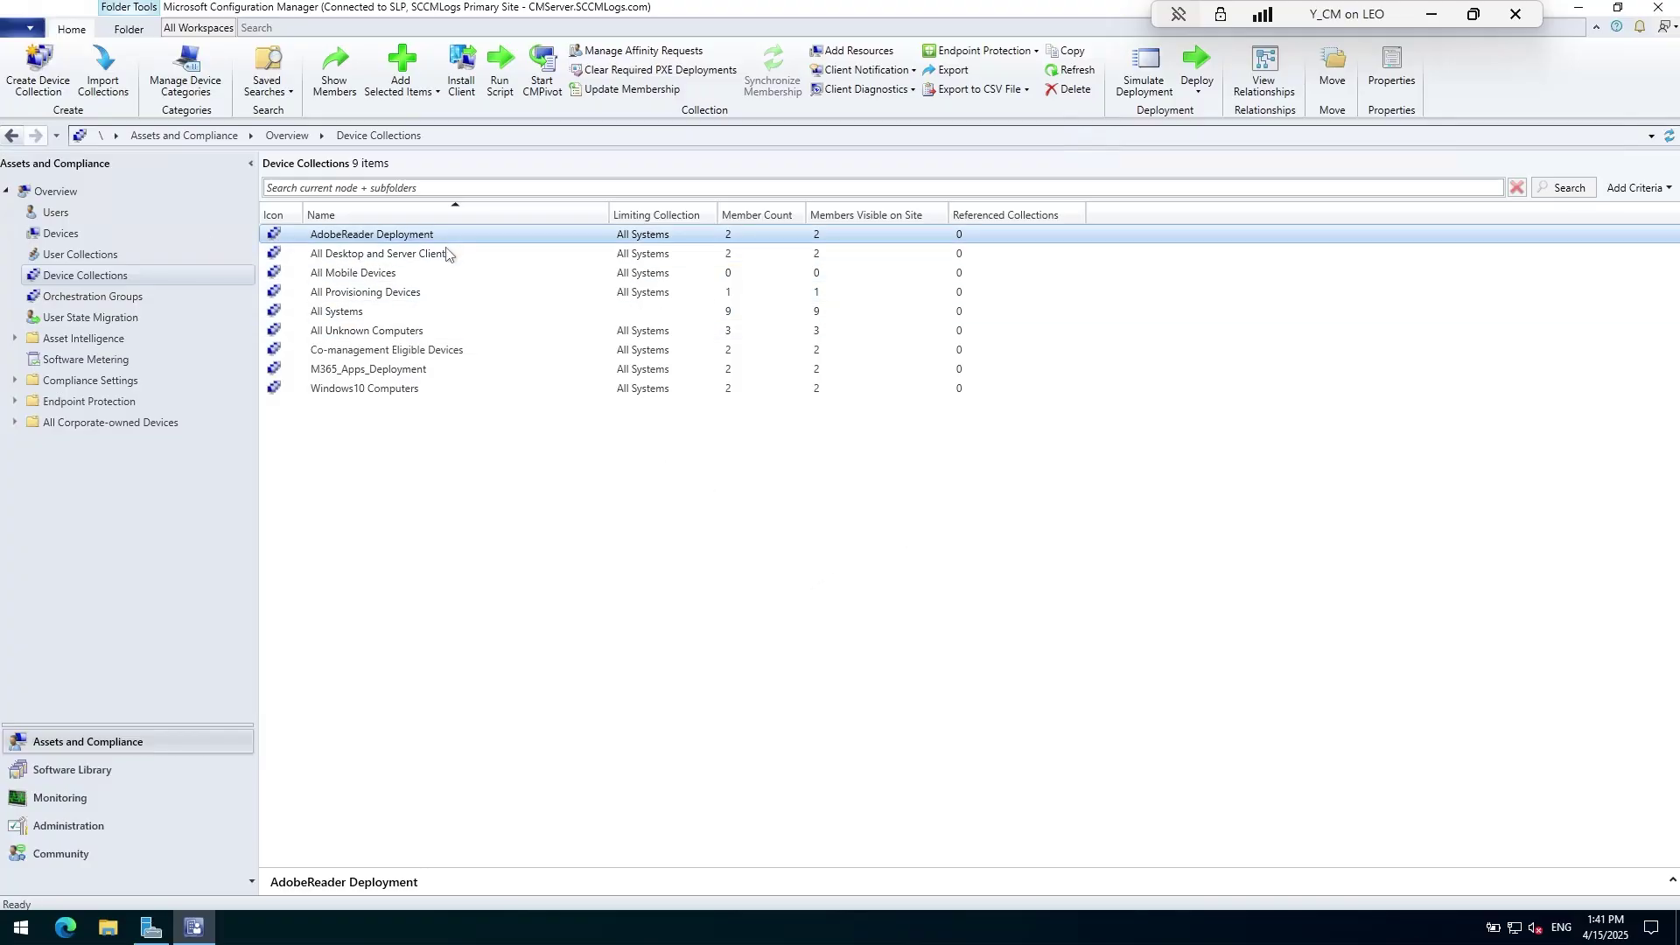
left_click(473, 481)
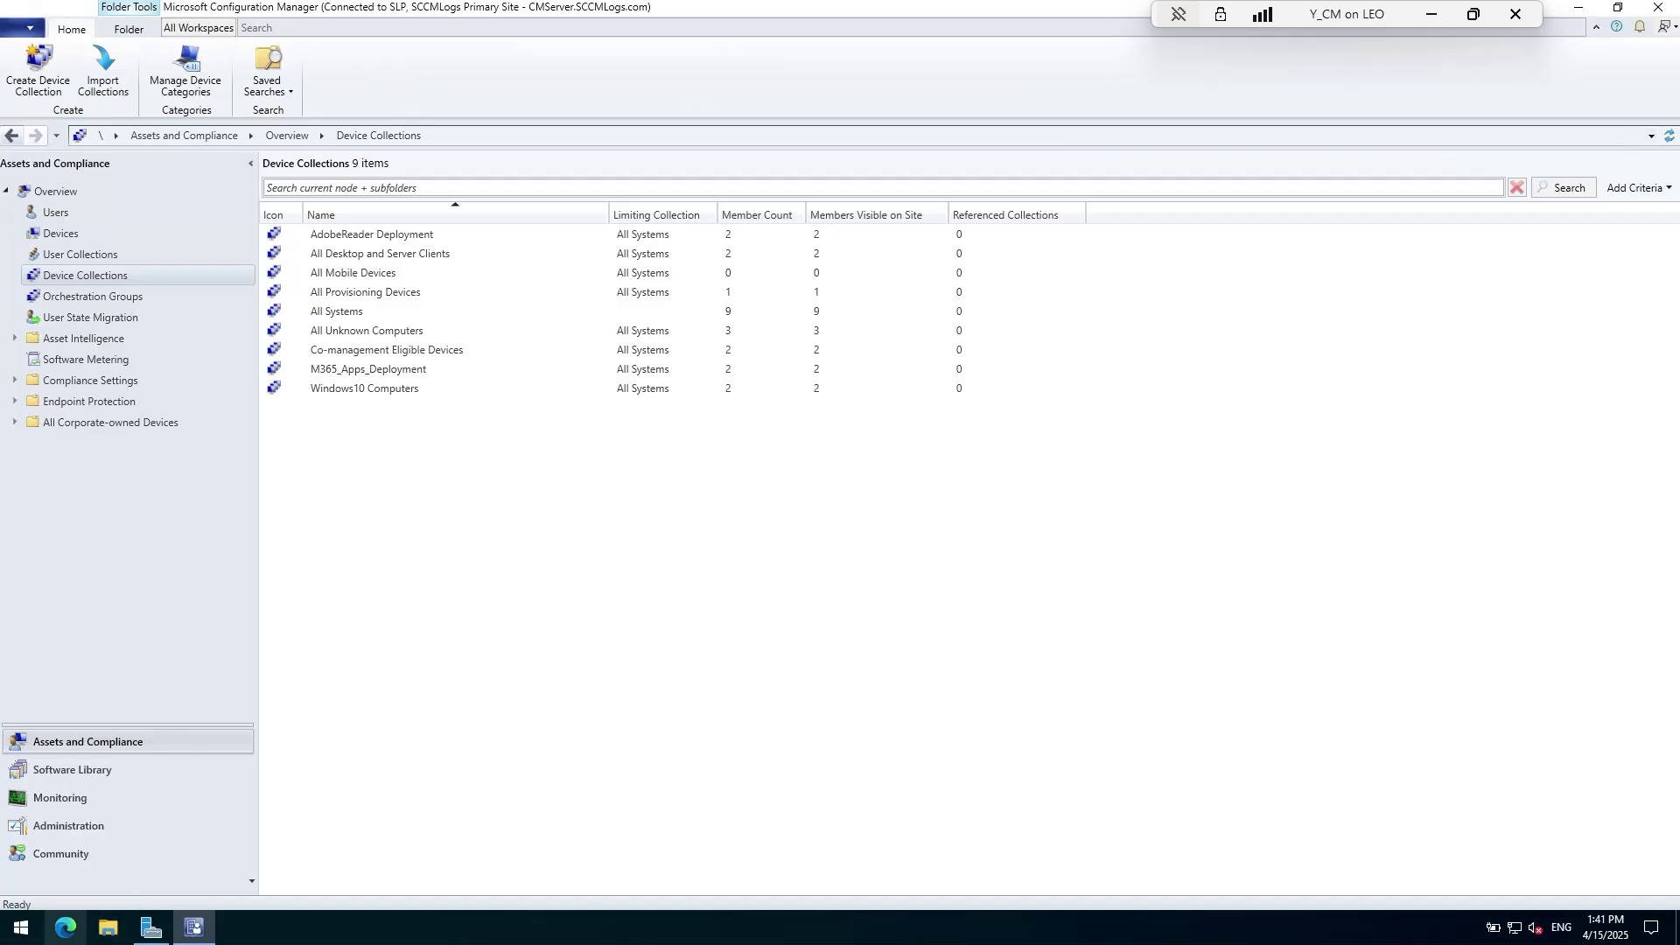
Display the Devices list under Assets and Compliance and launch Remote Desktop Connection
key("super")
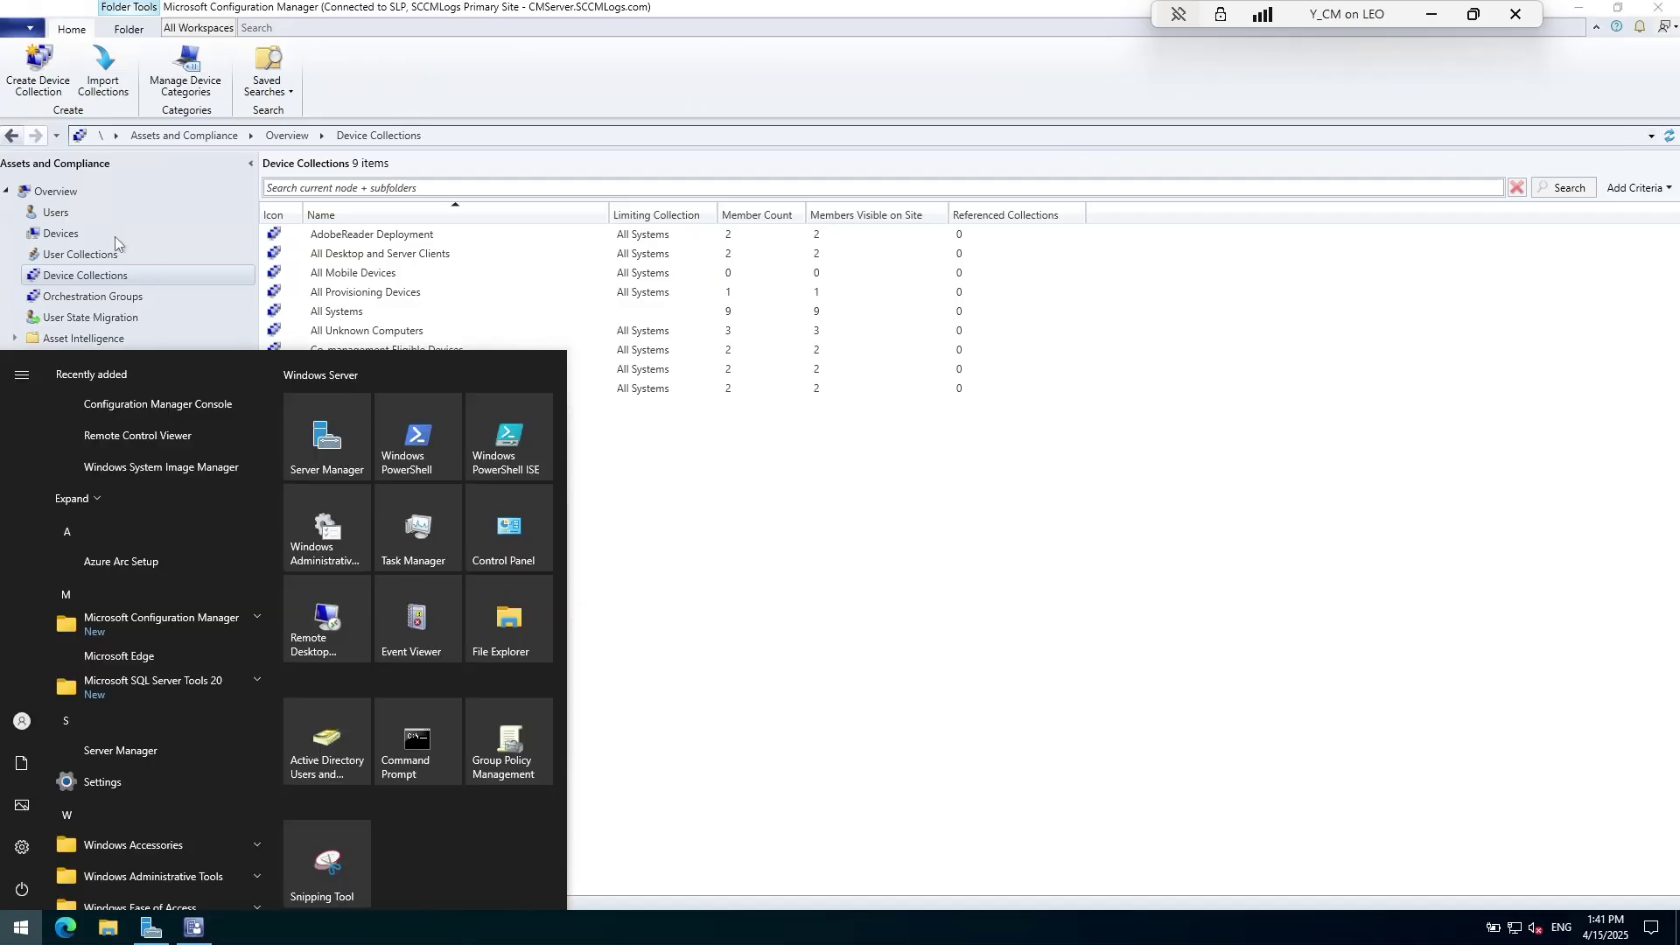
left_click(61, 234)
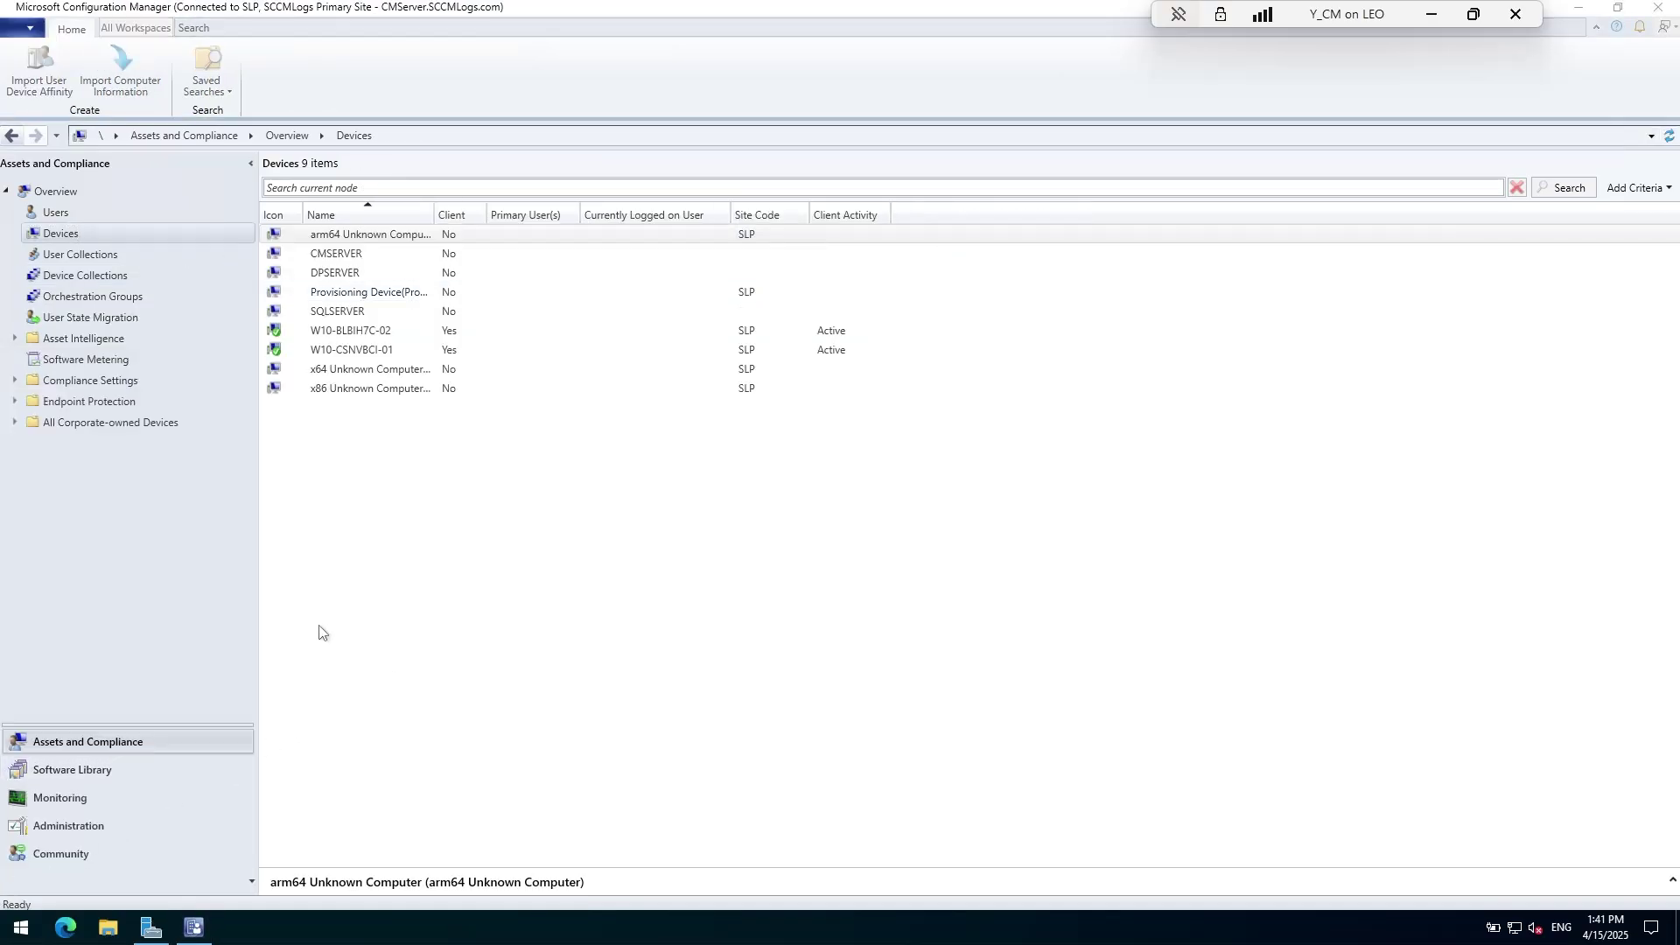
key("super")
key("Return")
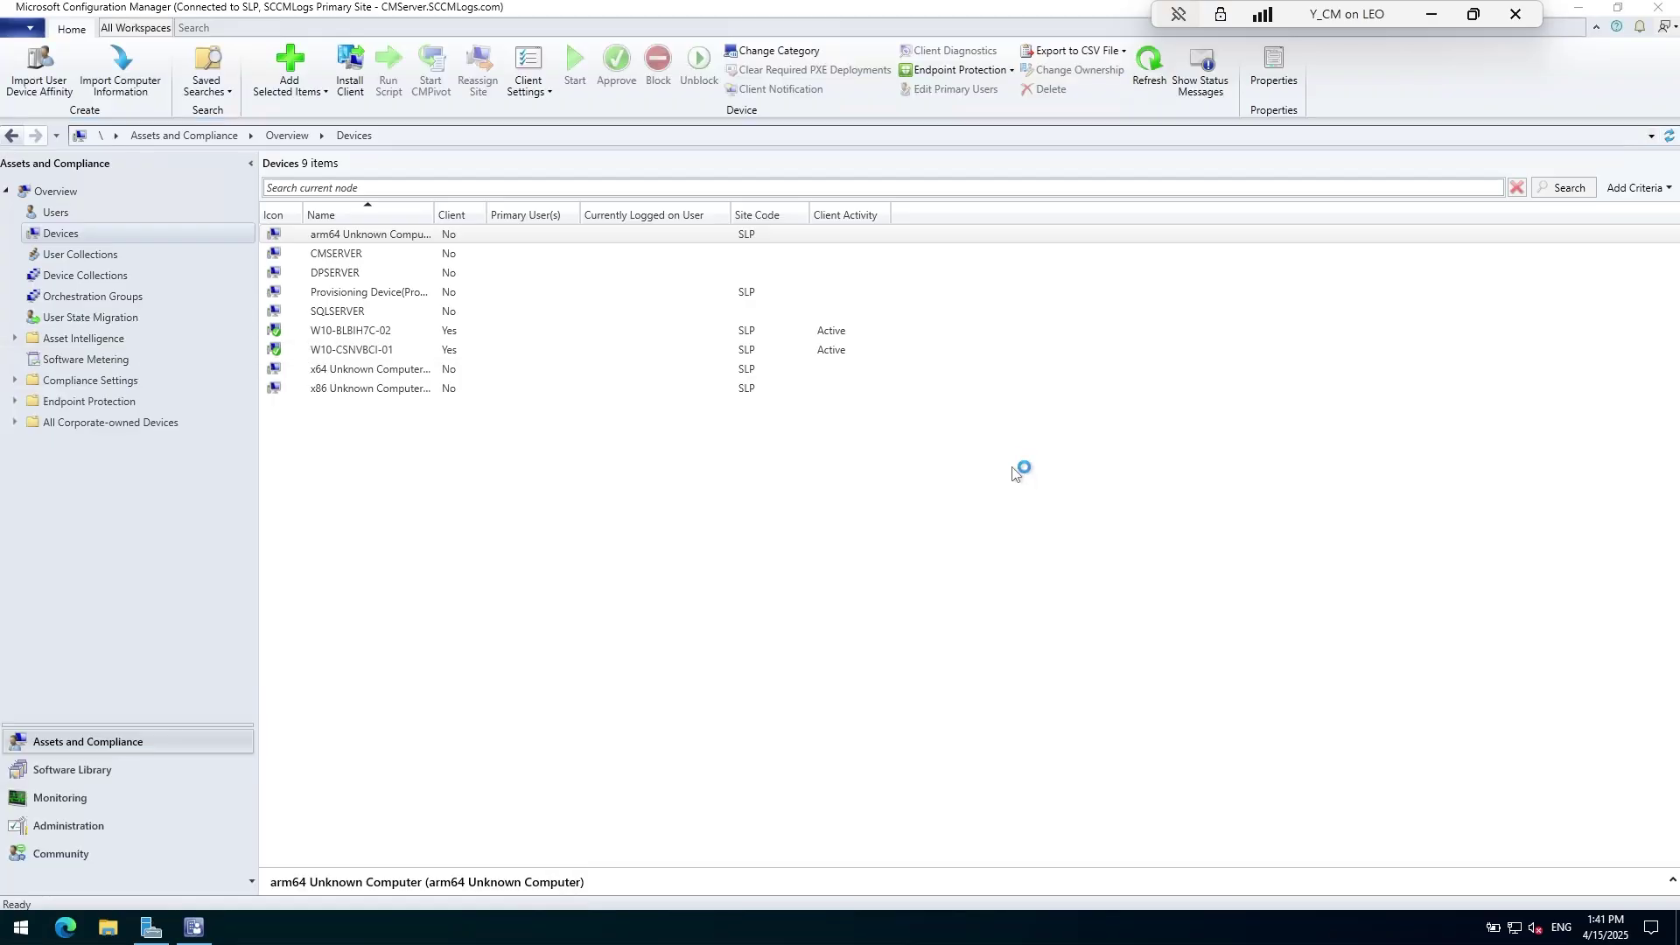
left_click(932, 286)
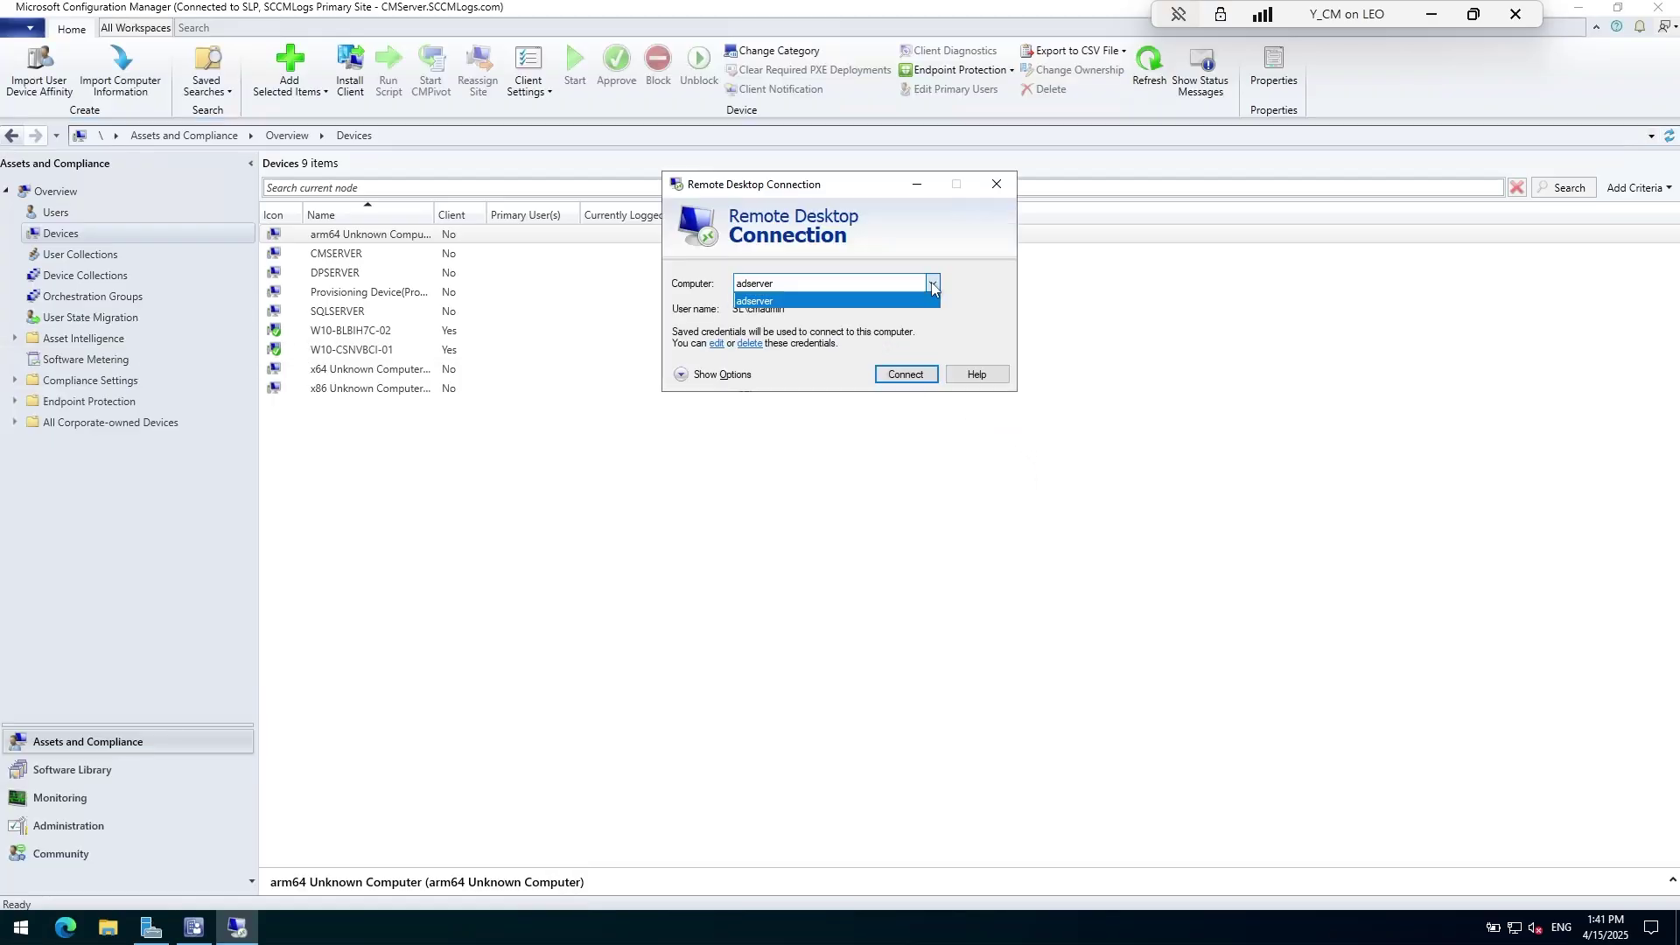
left_click(923, 301)
Copy the name of device W10-CSNVBCI-01 from its summary and use it to start a Remote Desktop connection
left_click(350, 350)
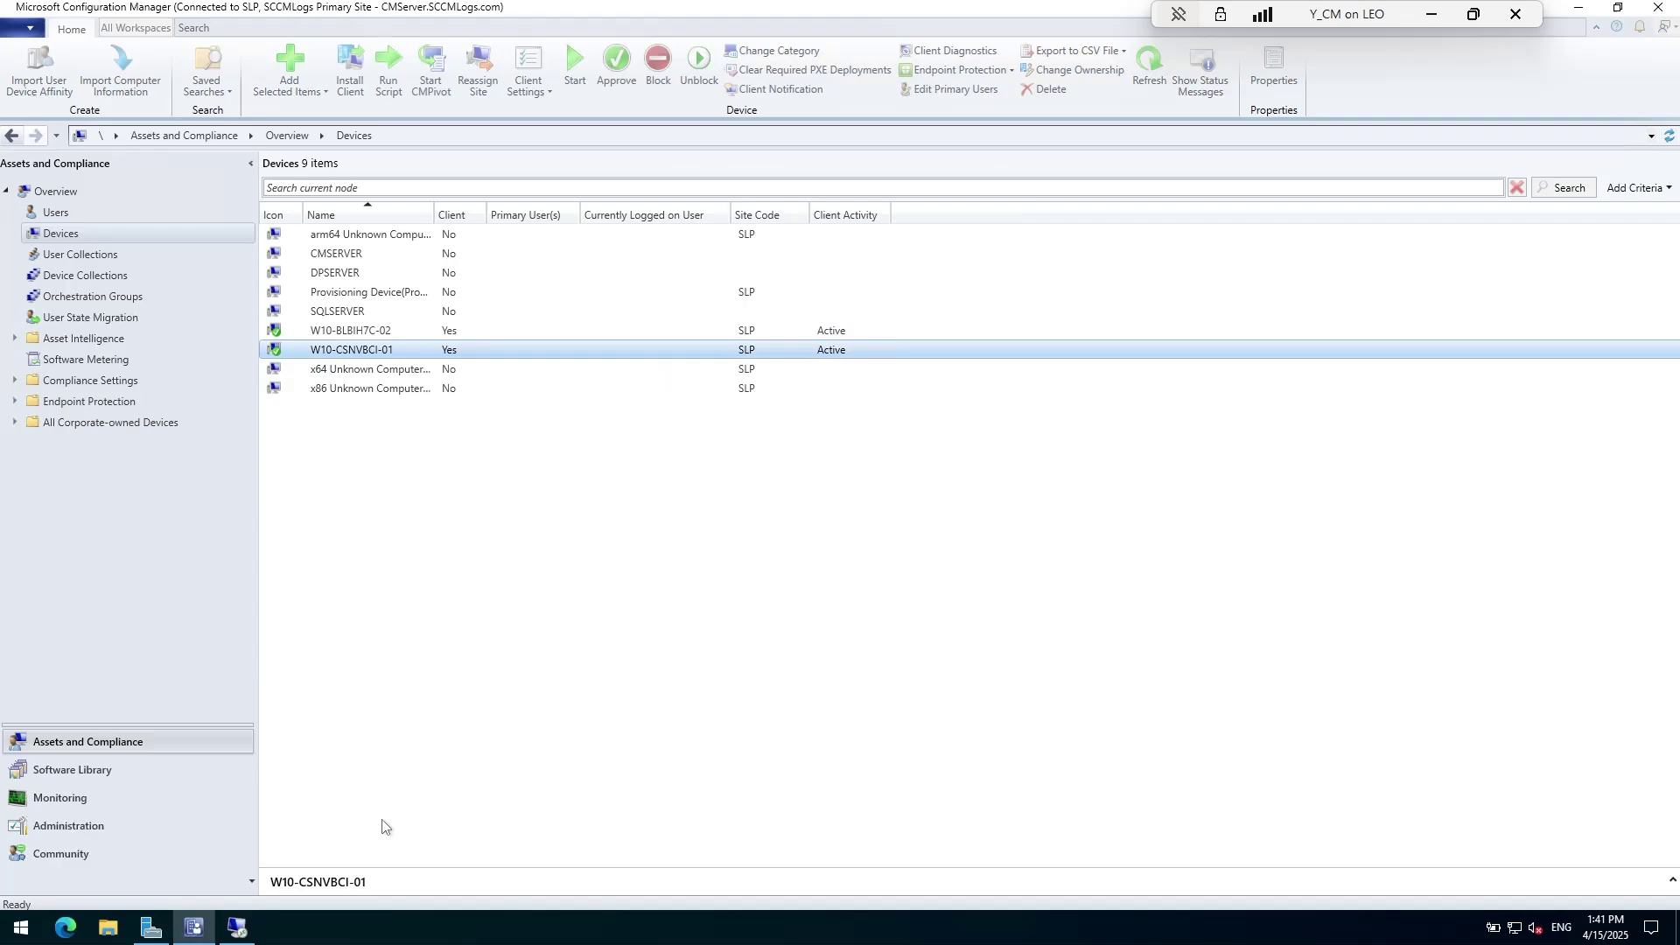
left_click(346, 883)
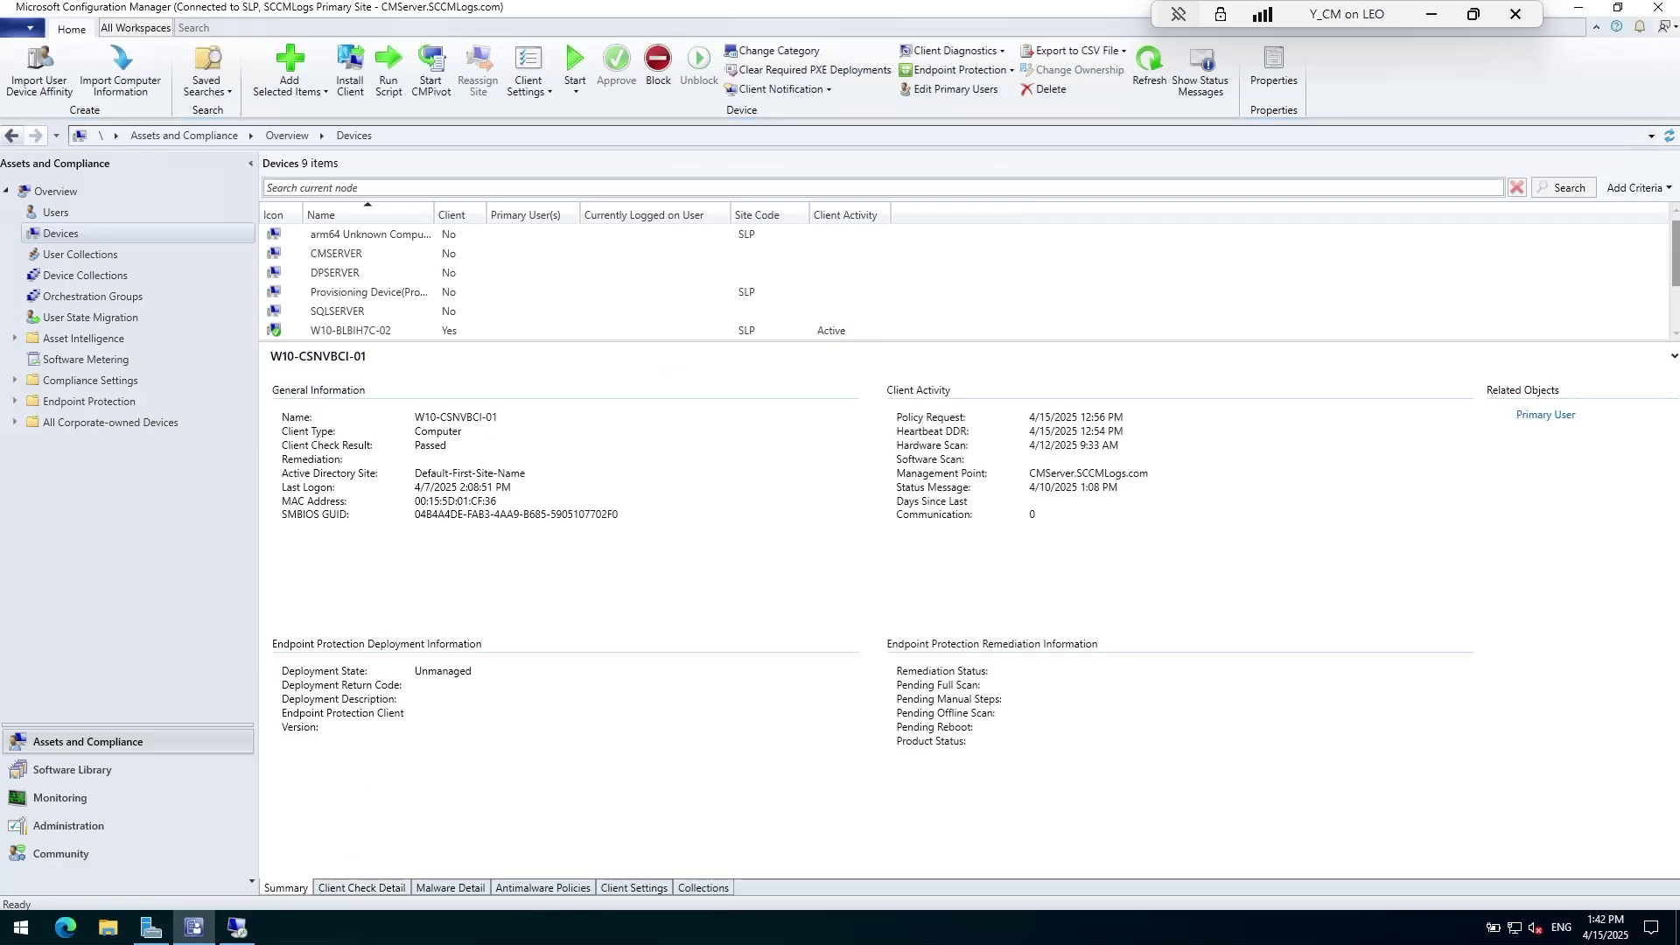
double_click(456, 417)
key("ctrl+c")
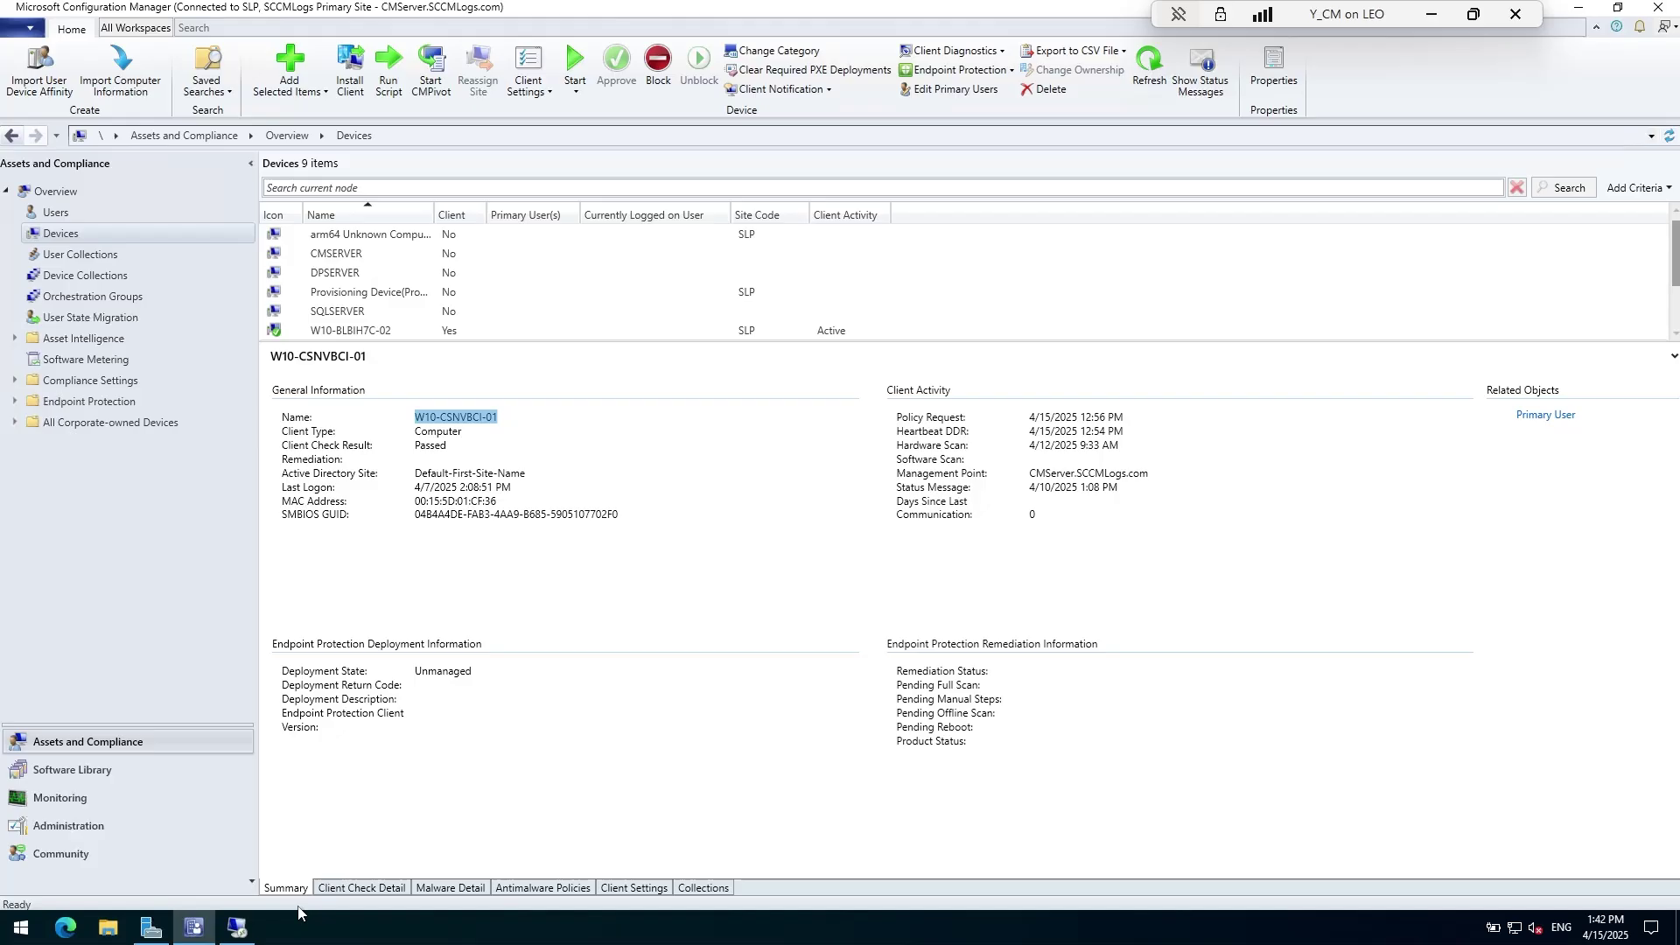
left_click(236, 927)
key("ctrl+v")
left_click(881, 374)
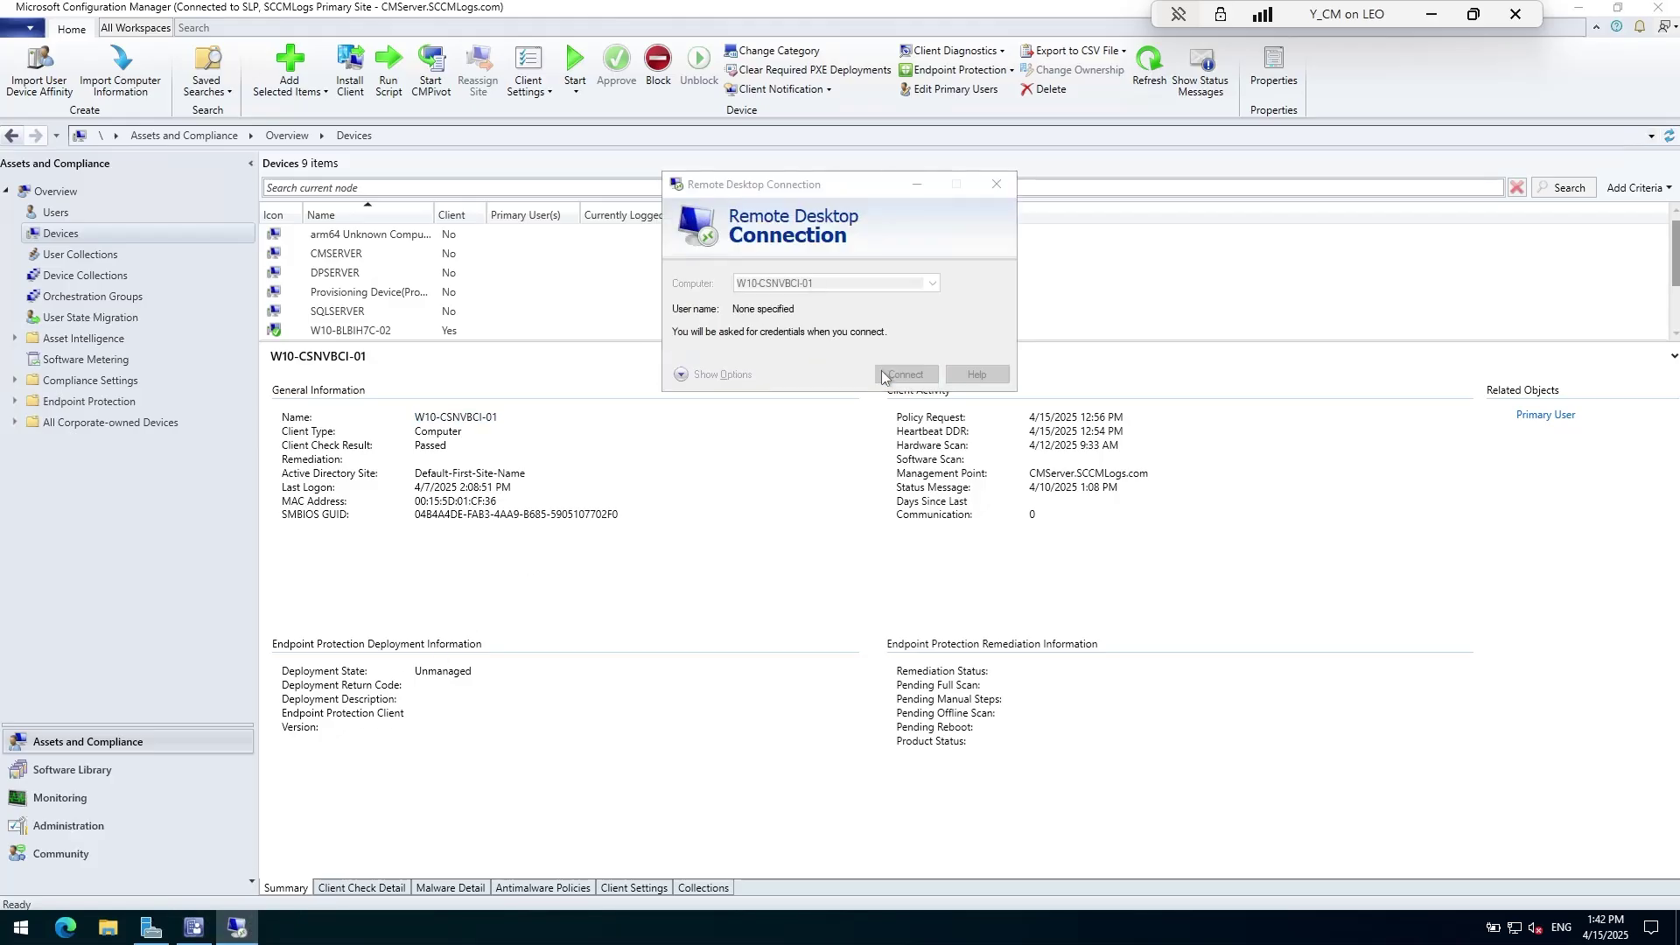
Have the credentials remembered, enter the account password, and sign in to W10-CSNVBCI-01
left_click(671, 378)
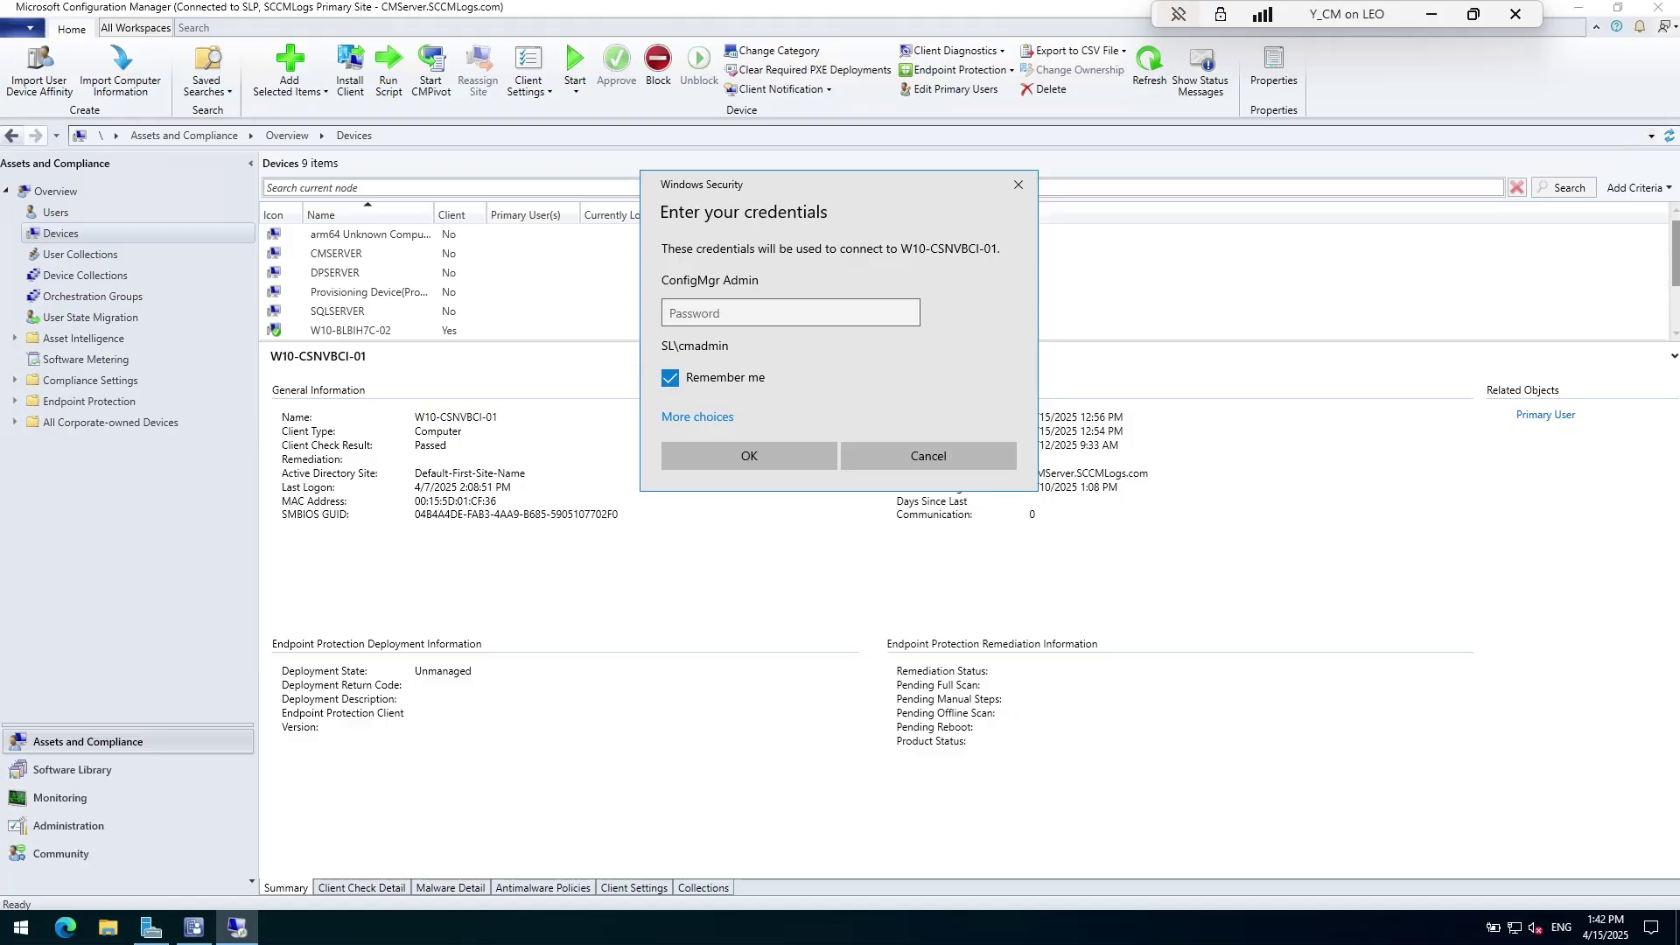
left_click(670, 312)
type("*********")
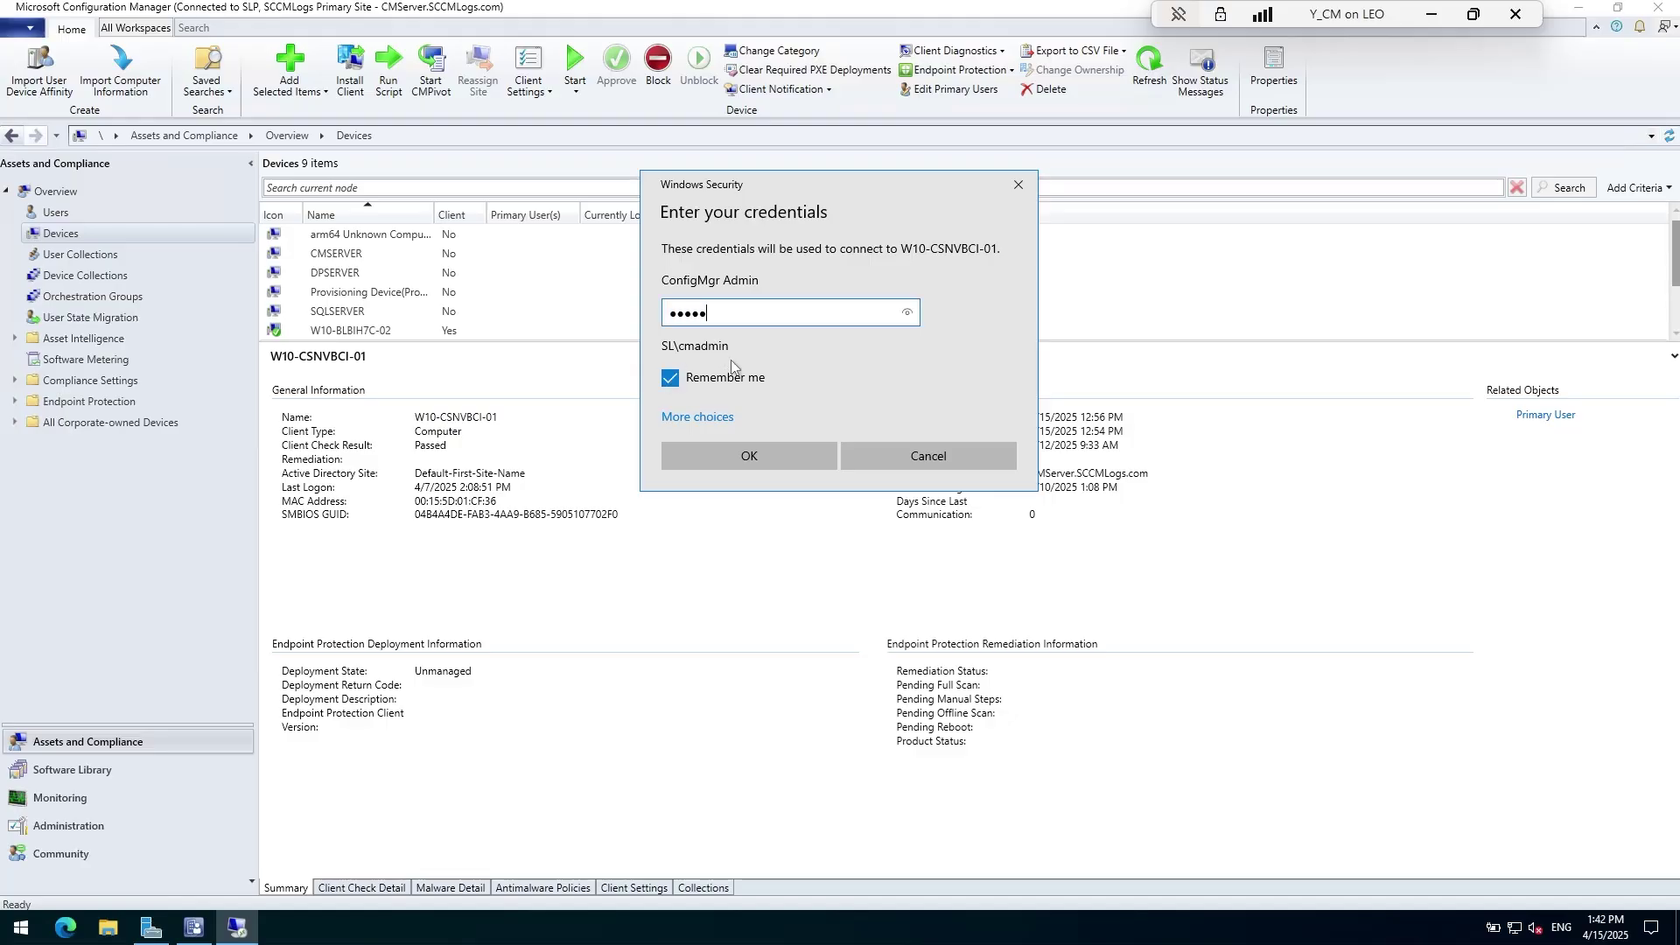
left_click(754, 446)
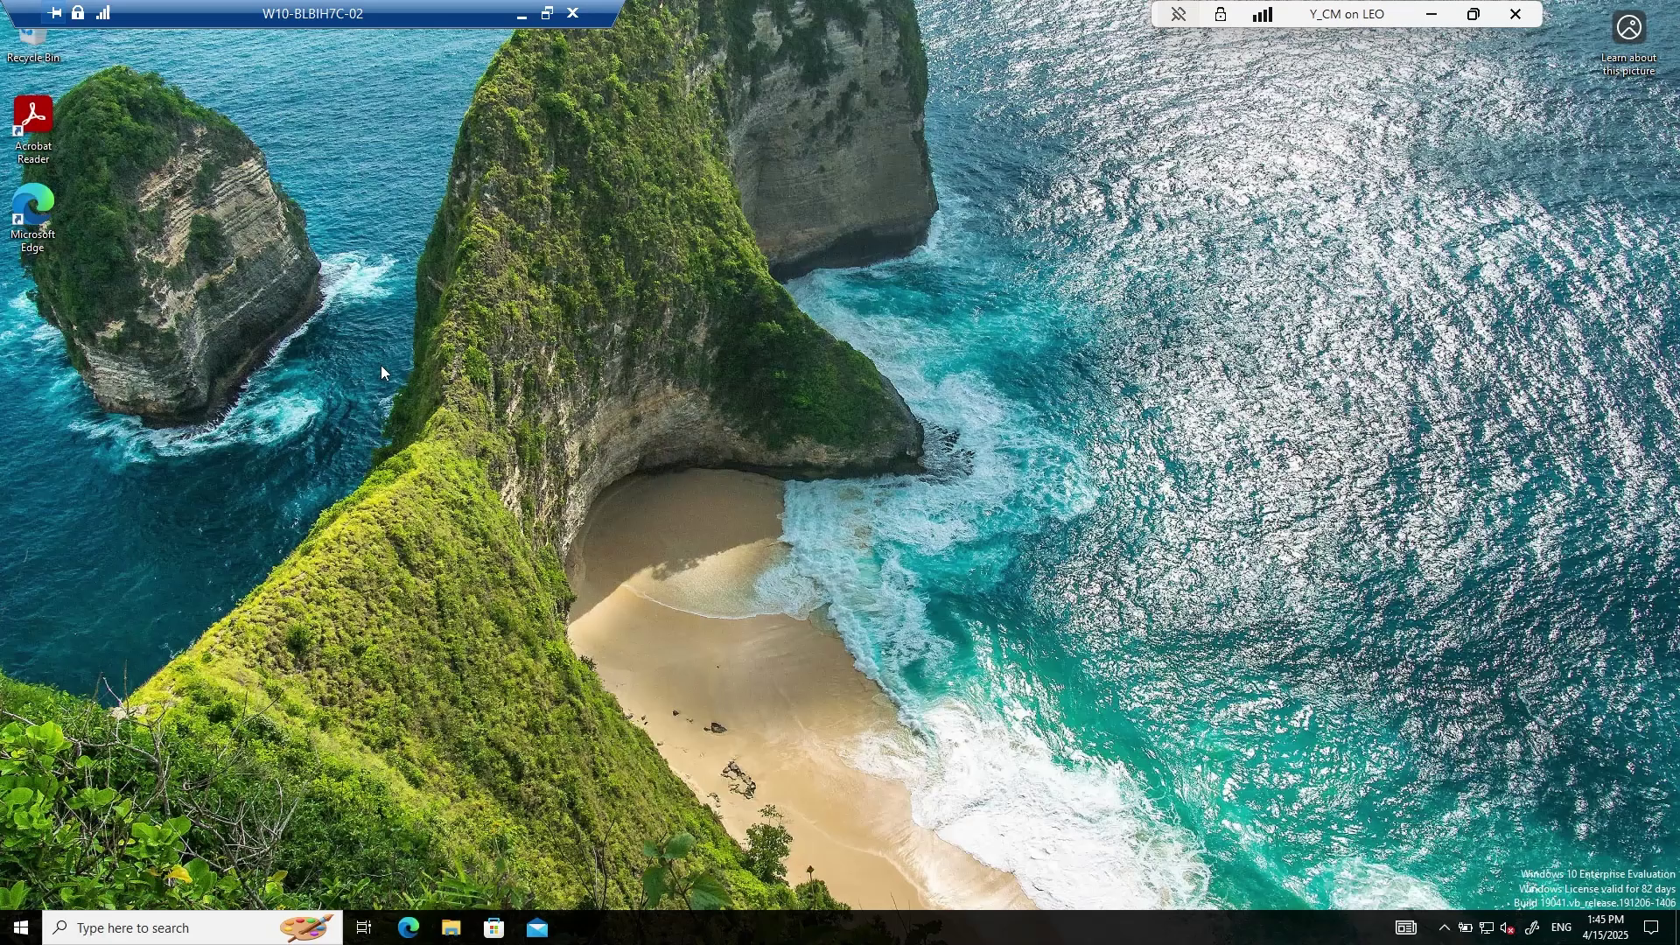
On W10-BLBIH7C-02, rearrange the desktop icons and open the Configuration Manager client properties by running control smscfgrc
right_click(381, 365)
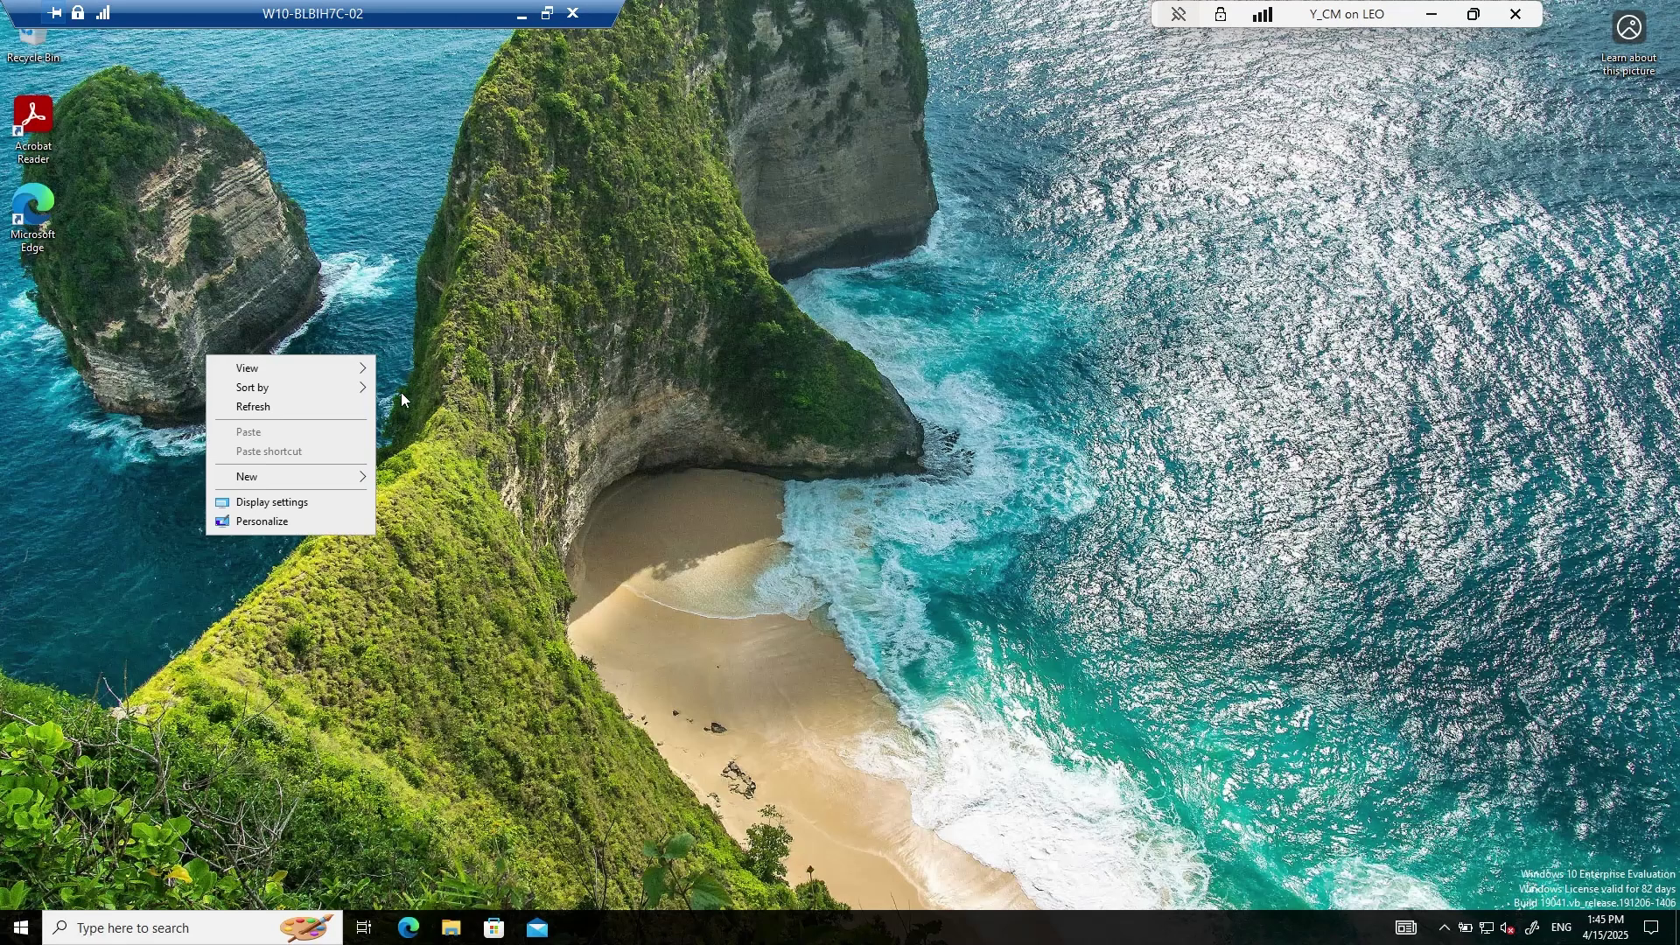
left_click(362, 408)
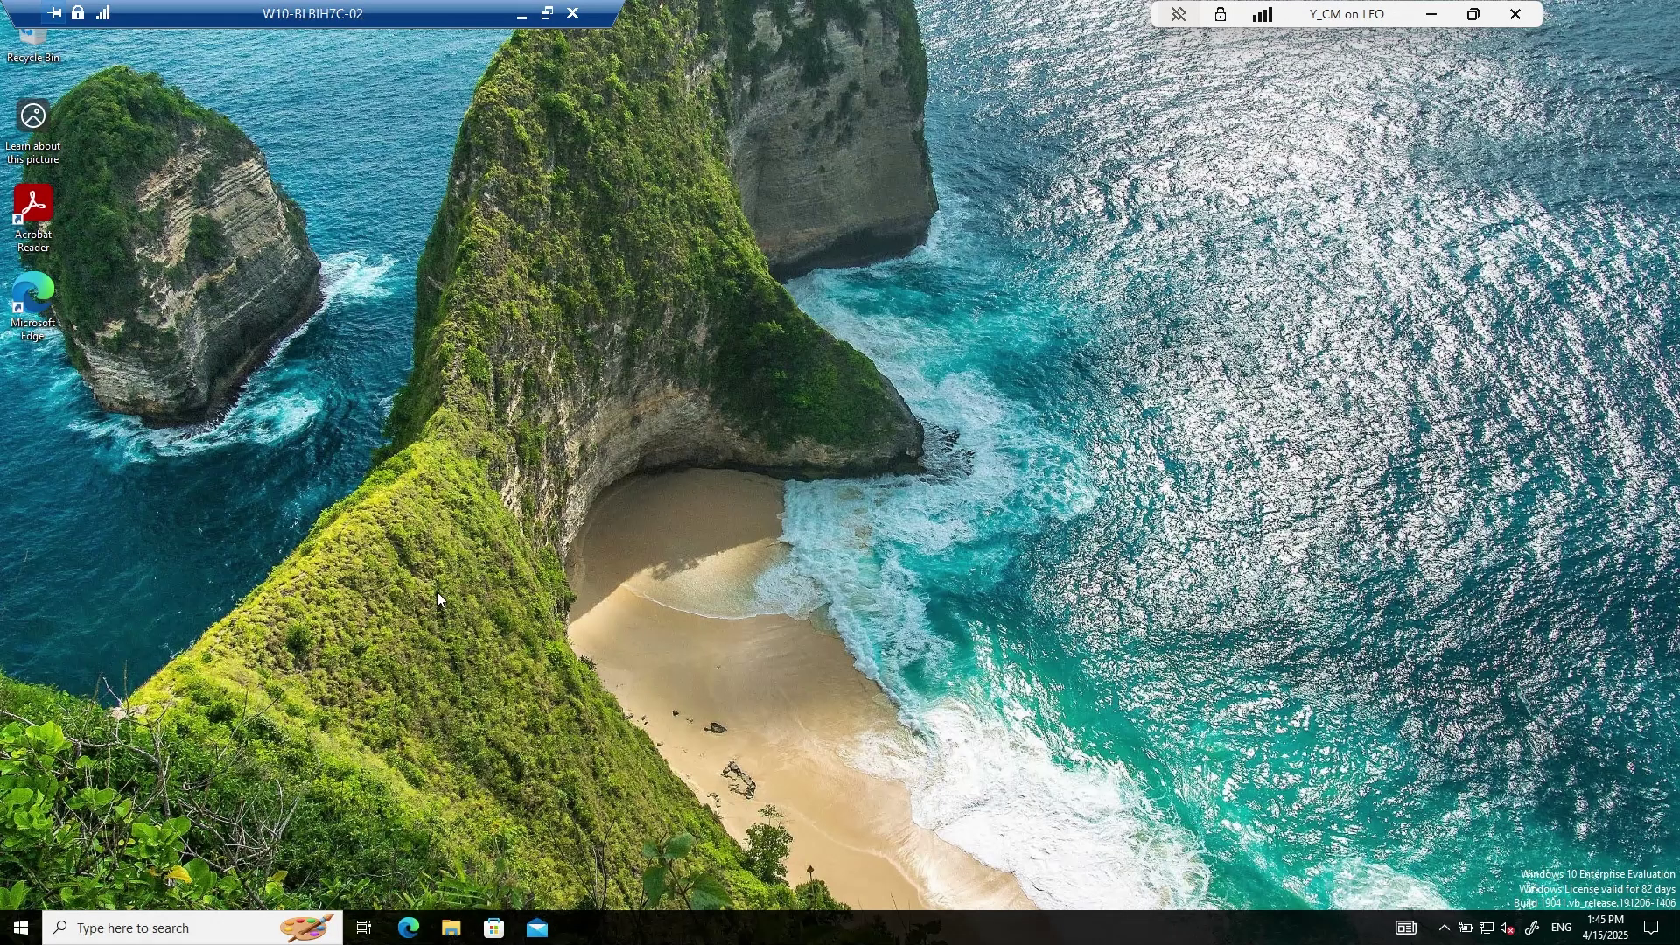
left_click(23, 929)
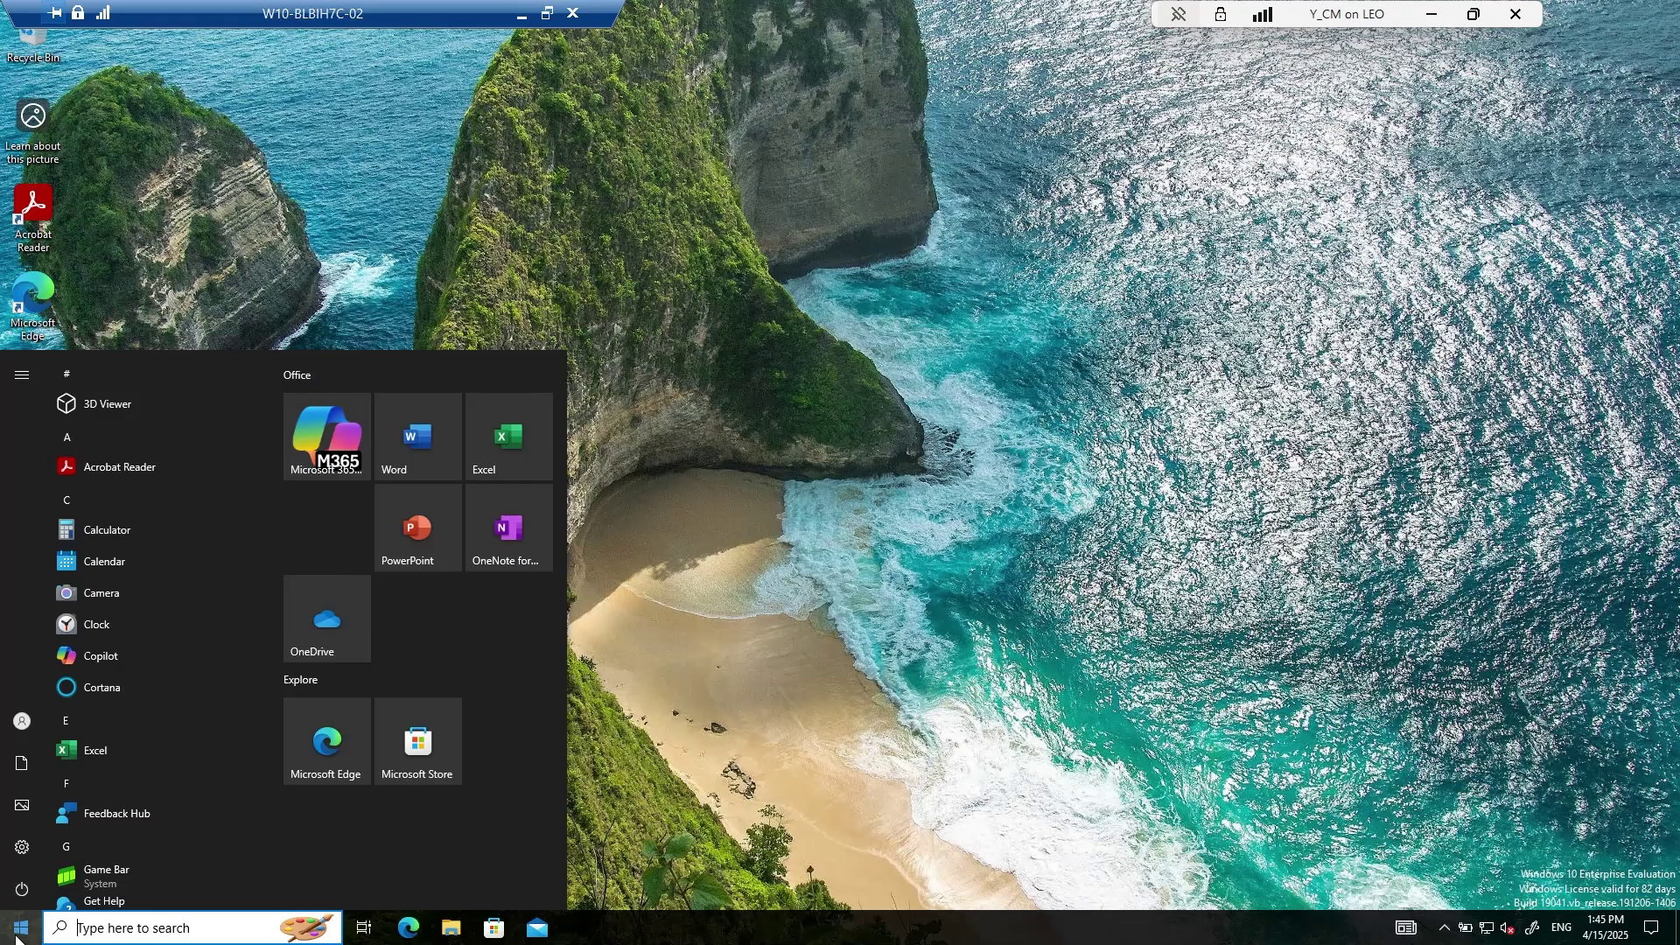
right_click(24, 933)
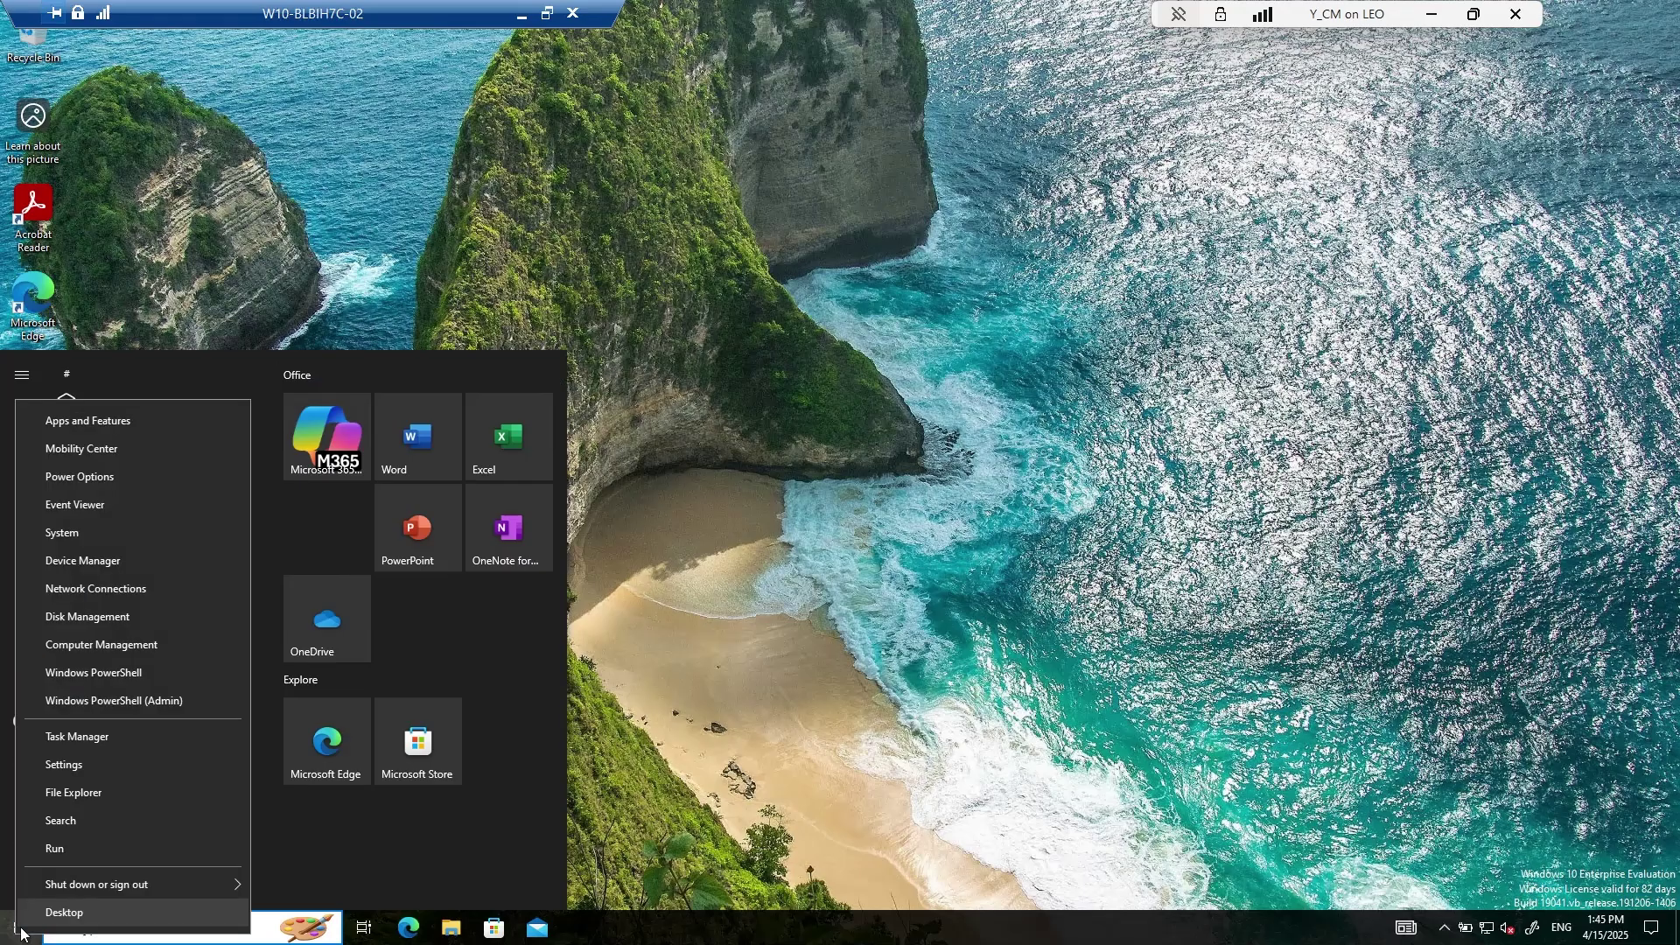
left_click(81, 850)
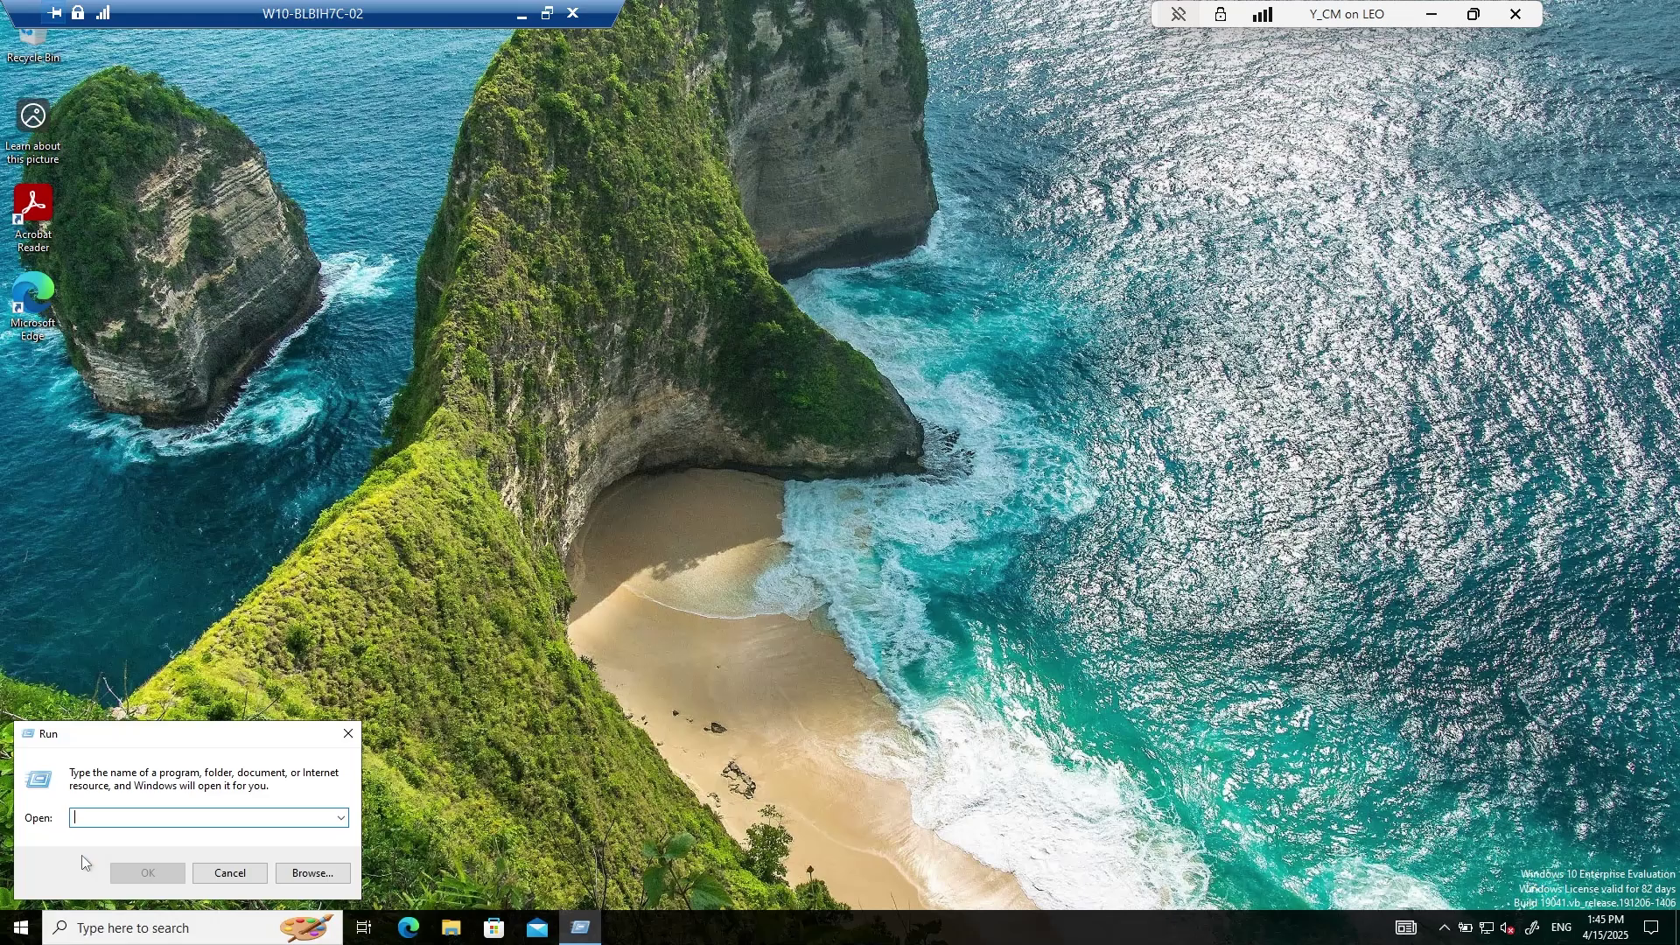
type("control smscfgrc")
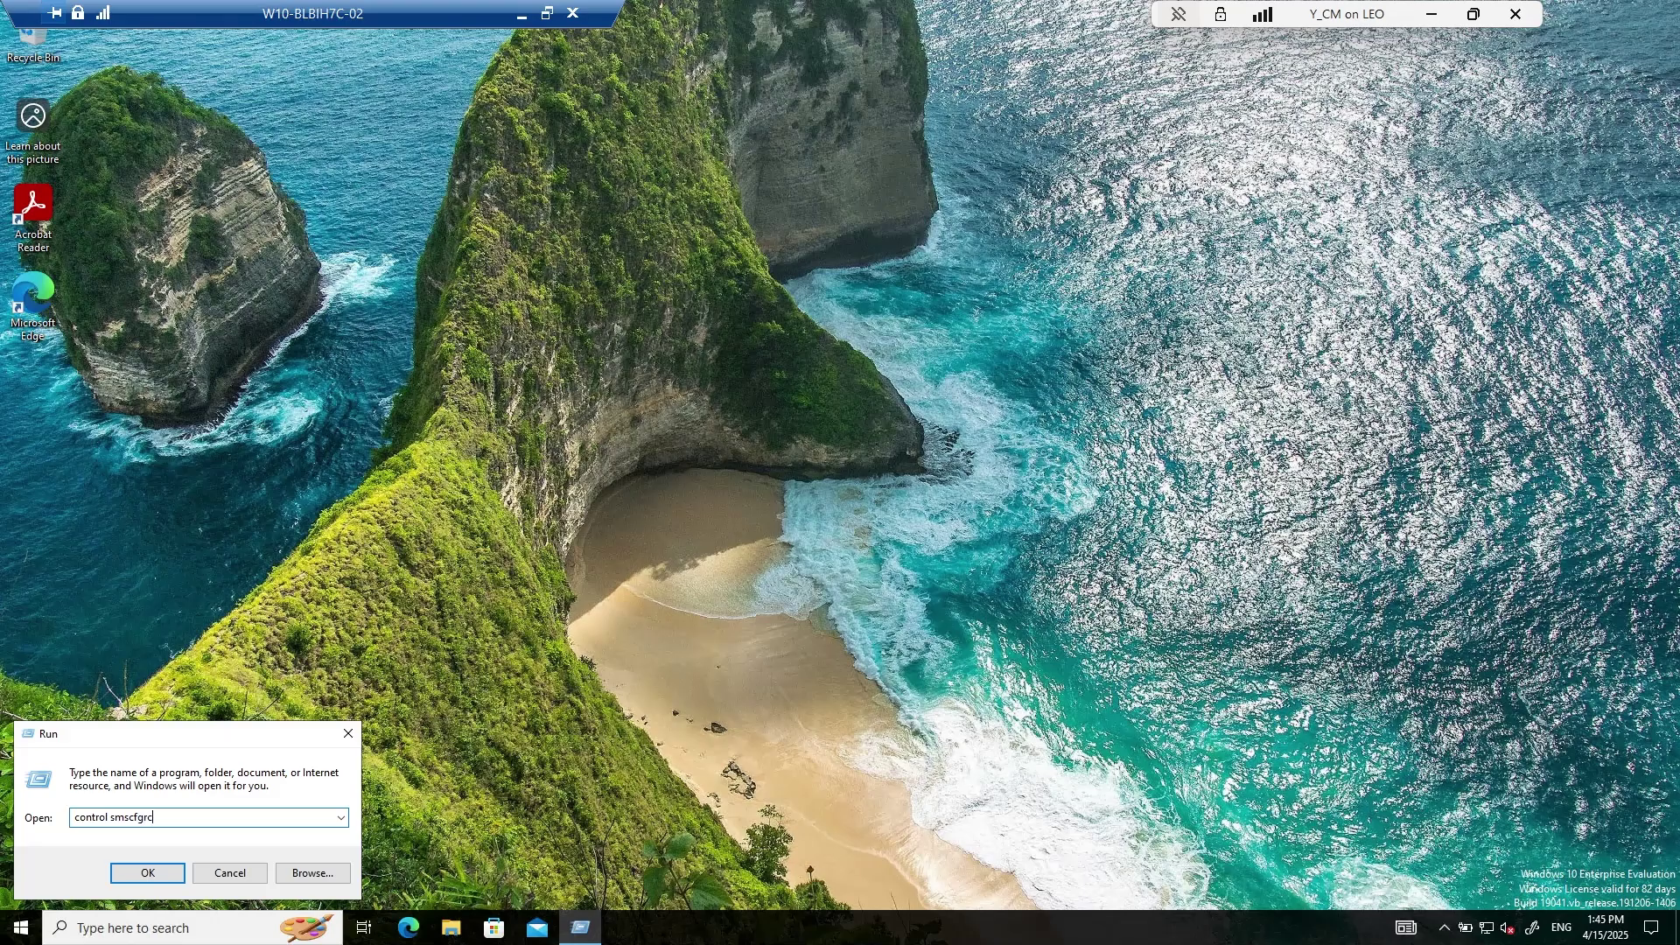
key("Return")
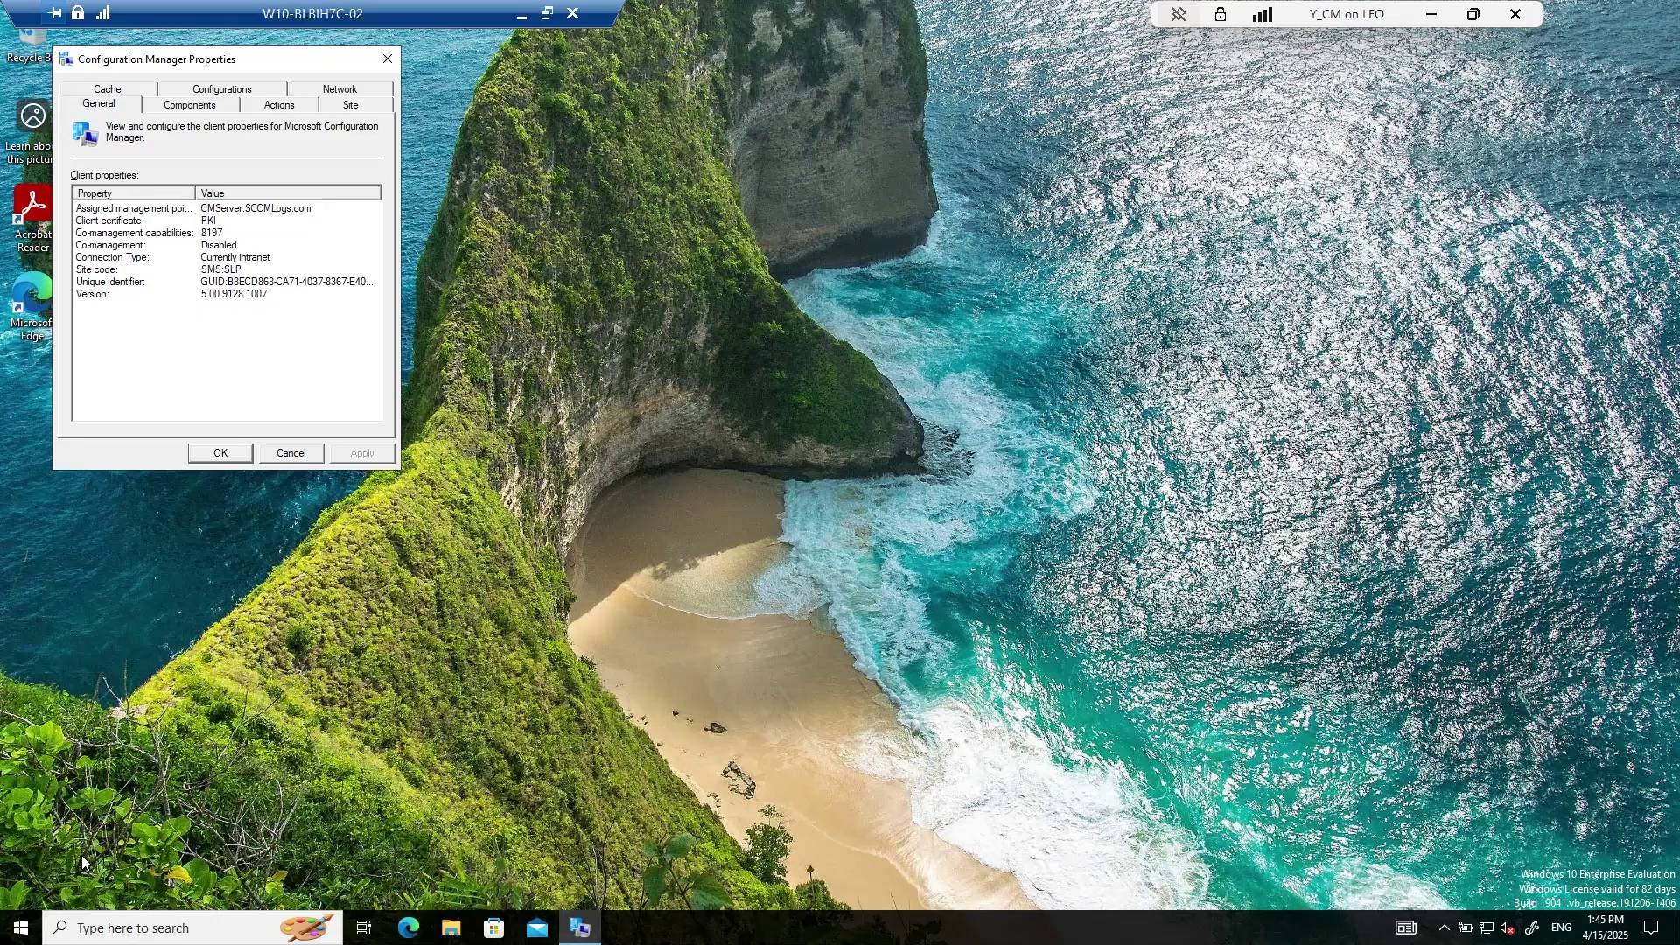
Run the Machine Policy Retrieval & Evaluation Cycle and the Application Deployment Evaluation Cycle, and close the client properties
left_click(273, 107)
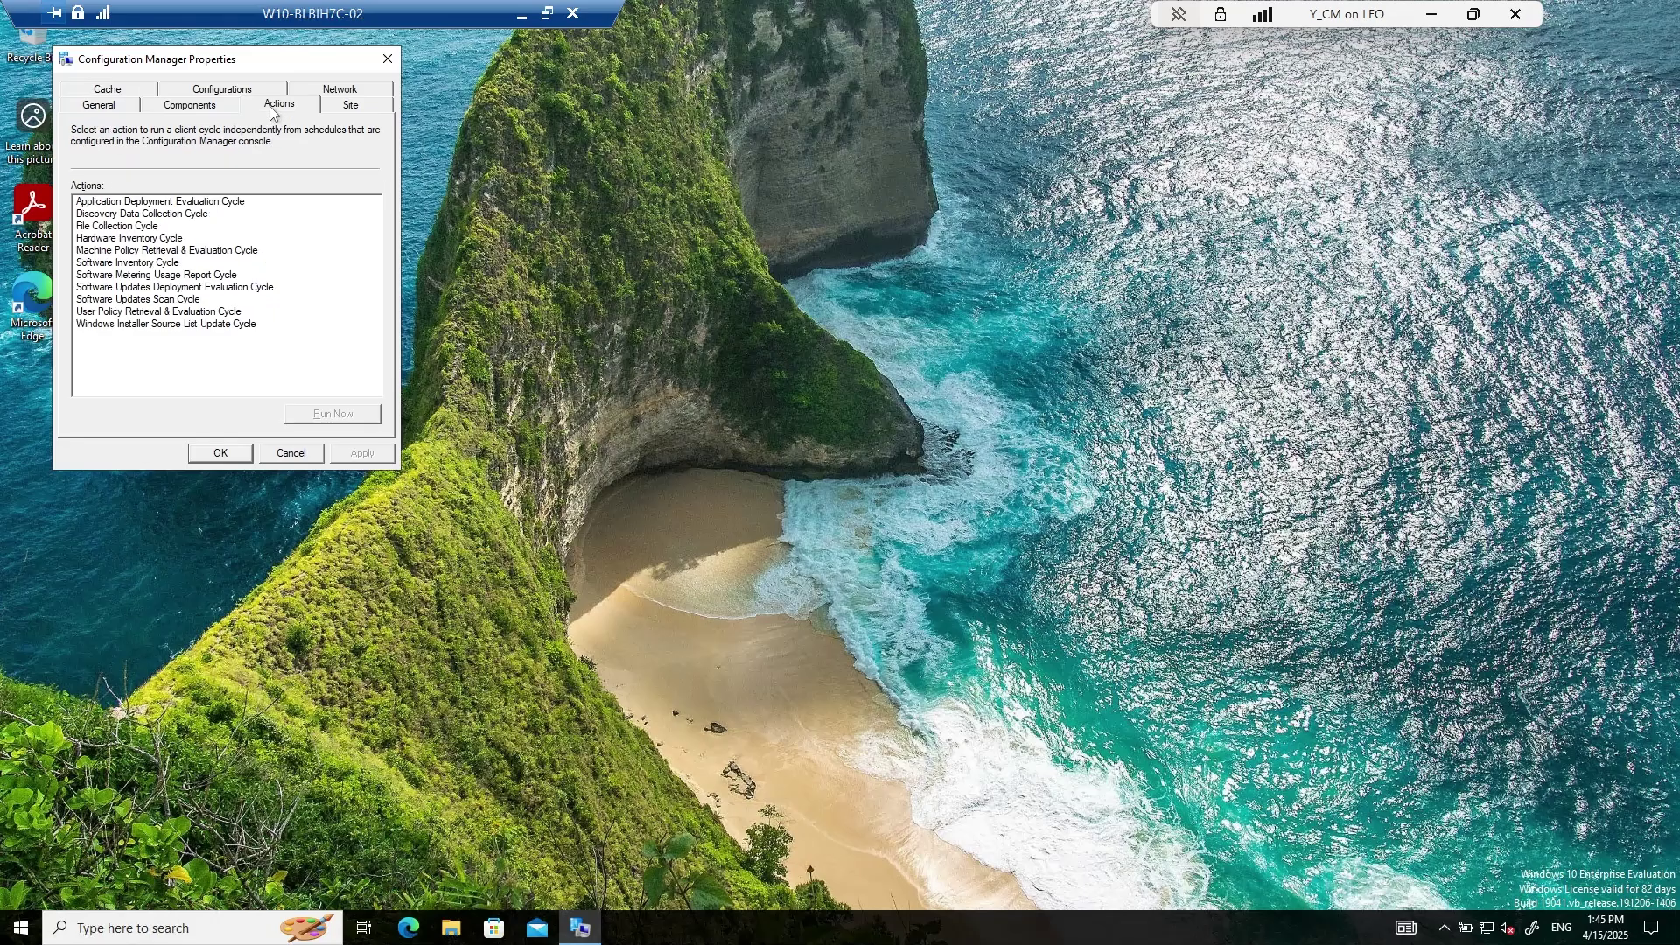
left_click(230, 252)
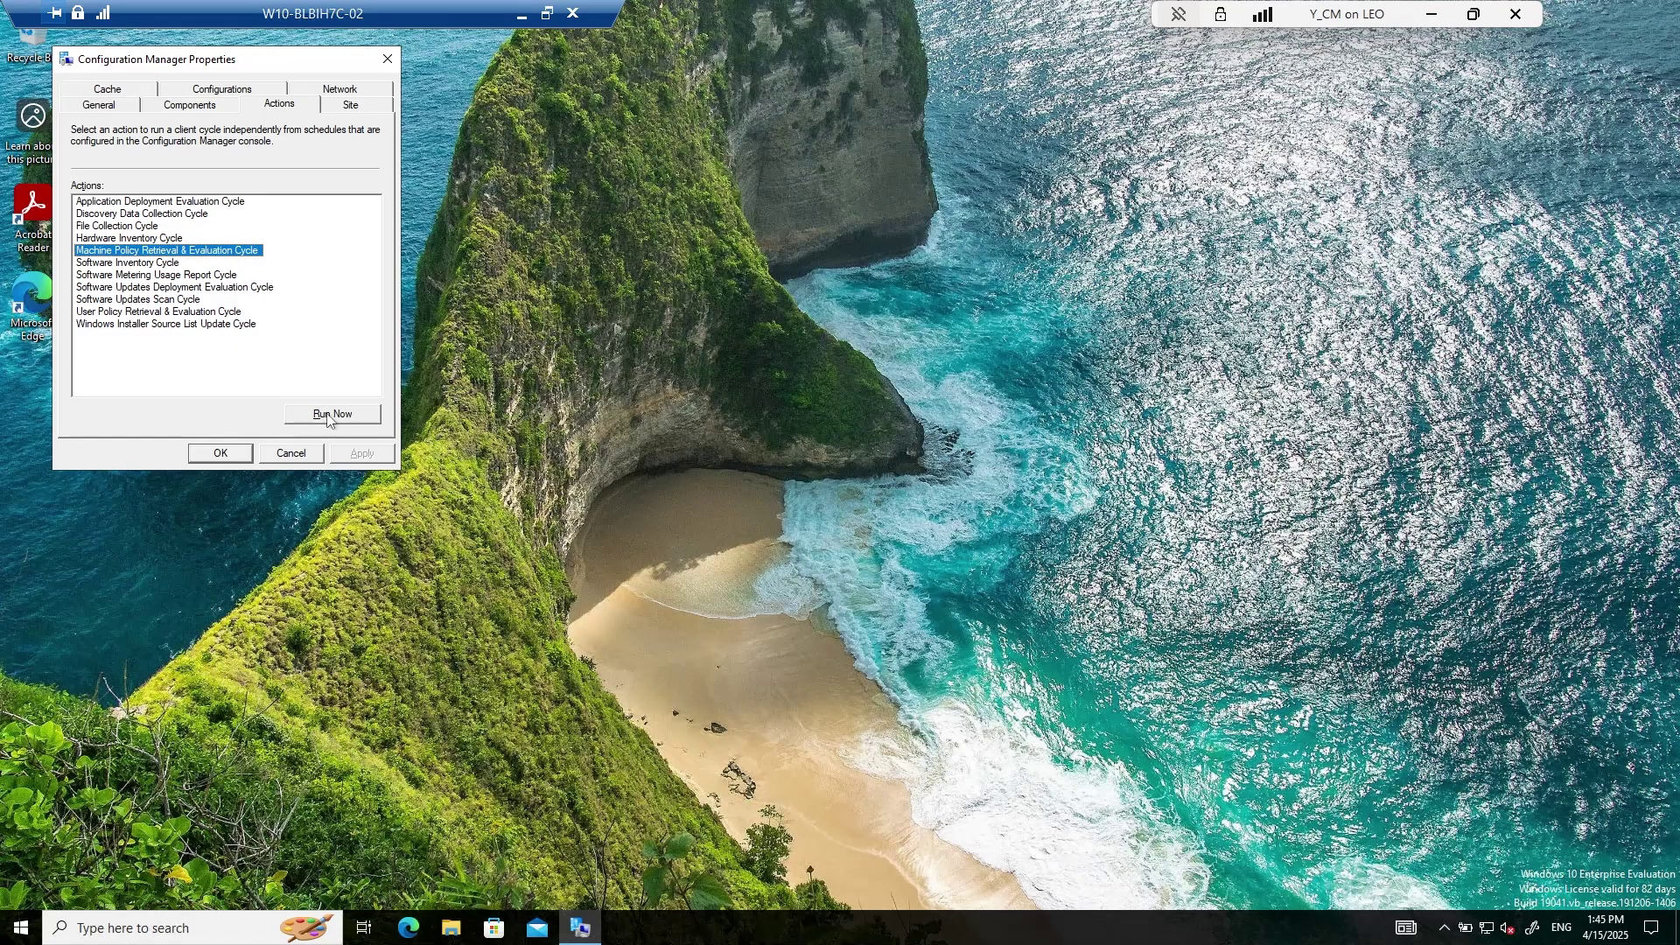
left_click(330, 417)
left_click(977, 526)
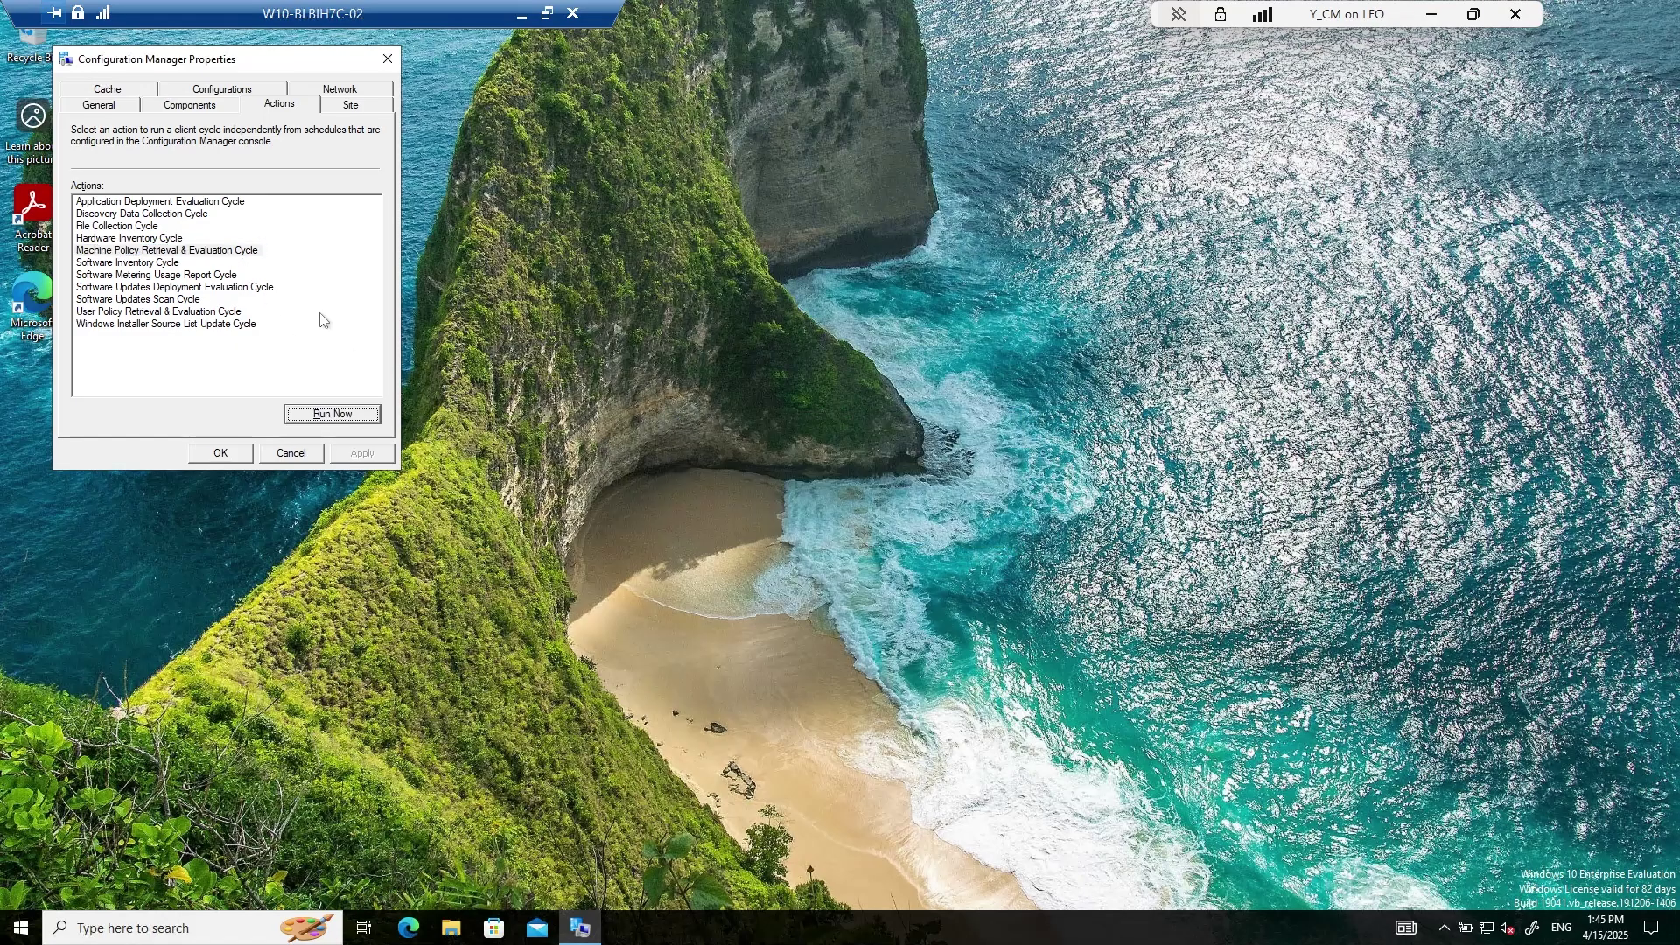
left_click(238, 202)
left_click(337, 415)
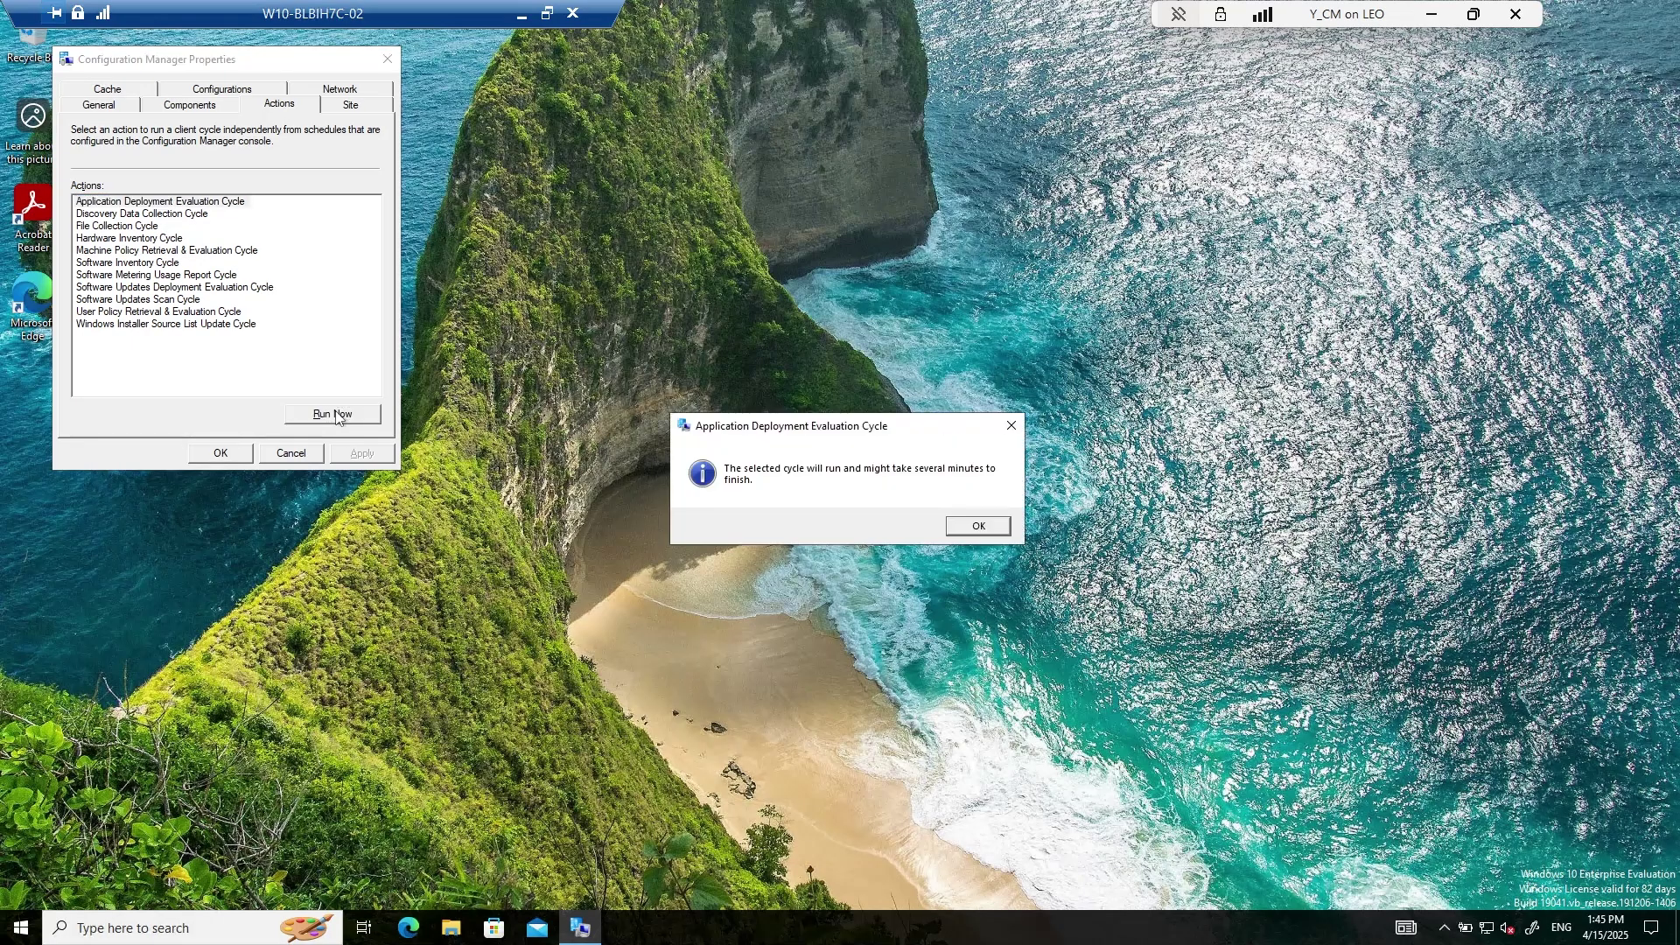
left_click(977, 526)
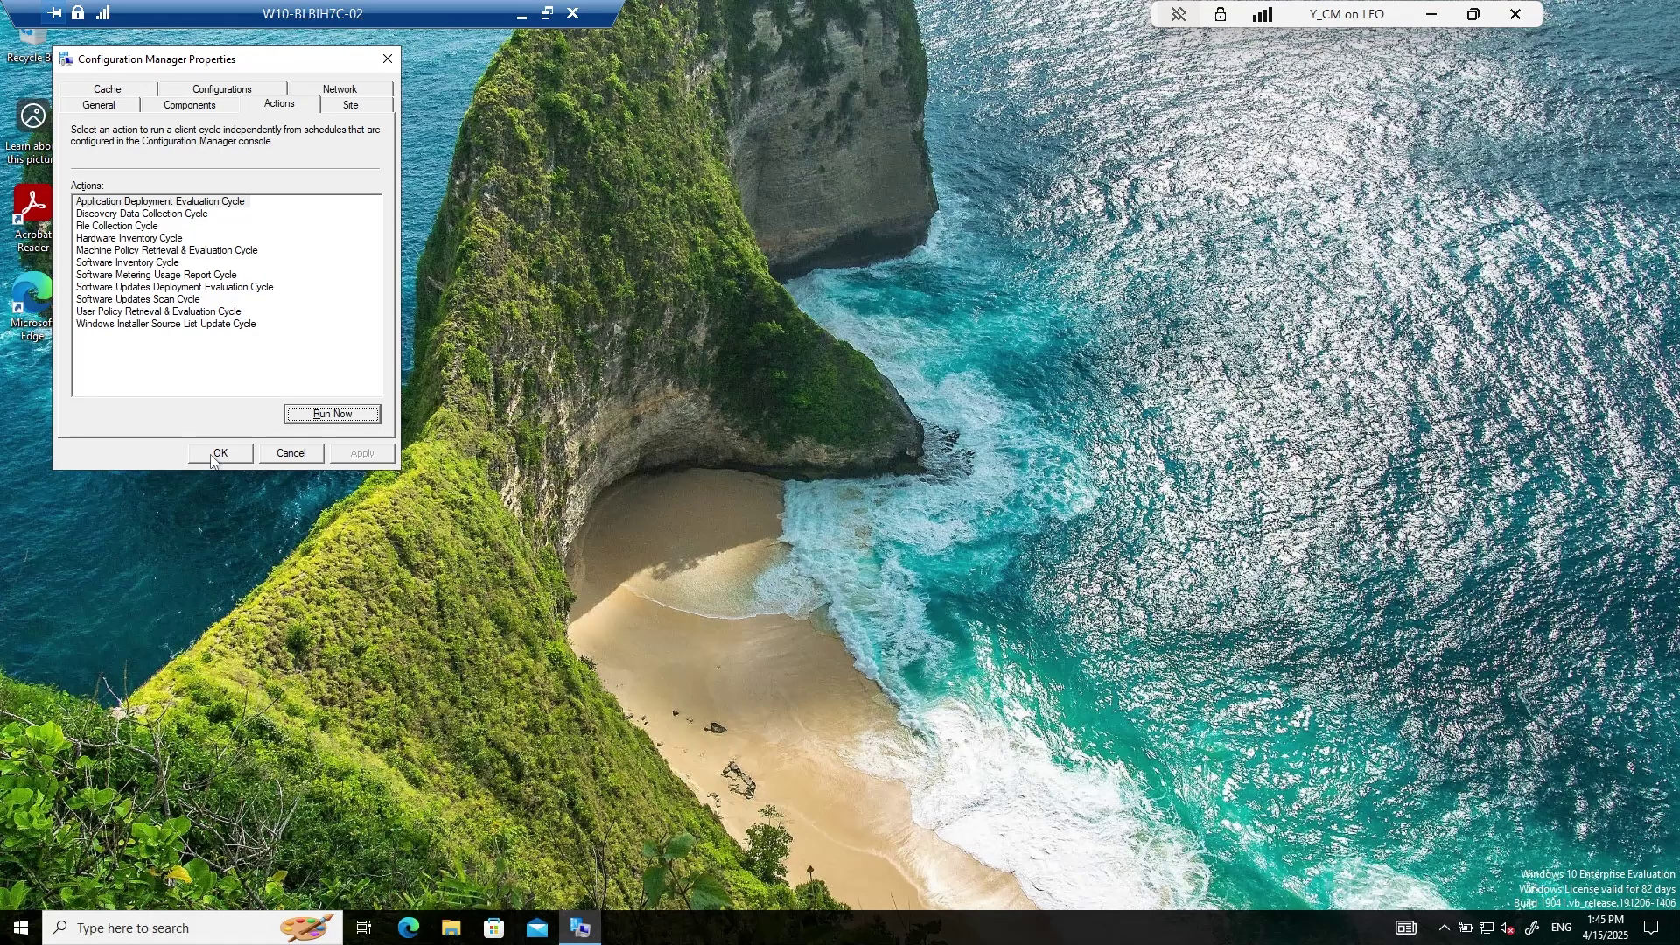
left_click(218, 455)
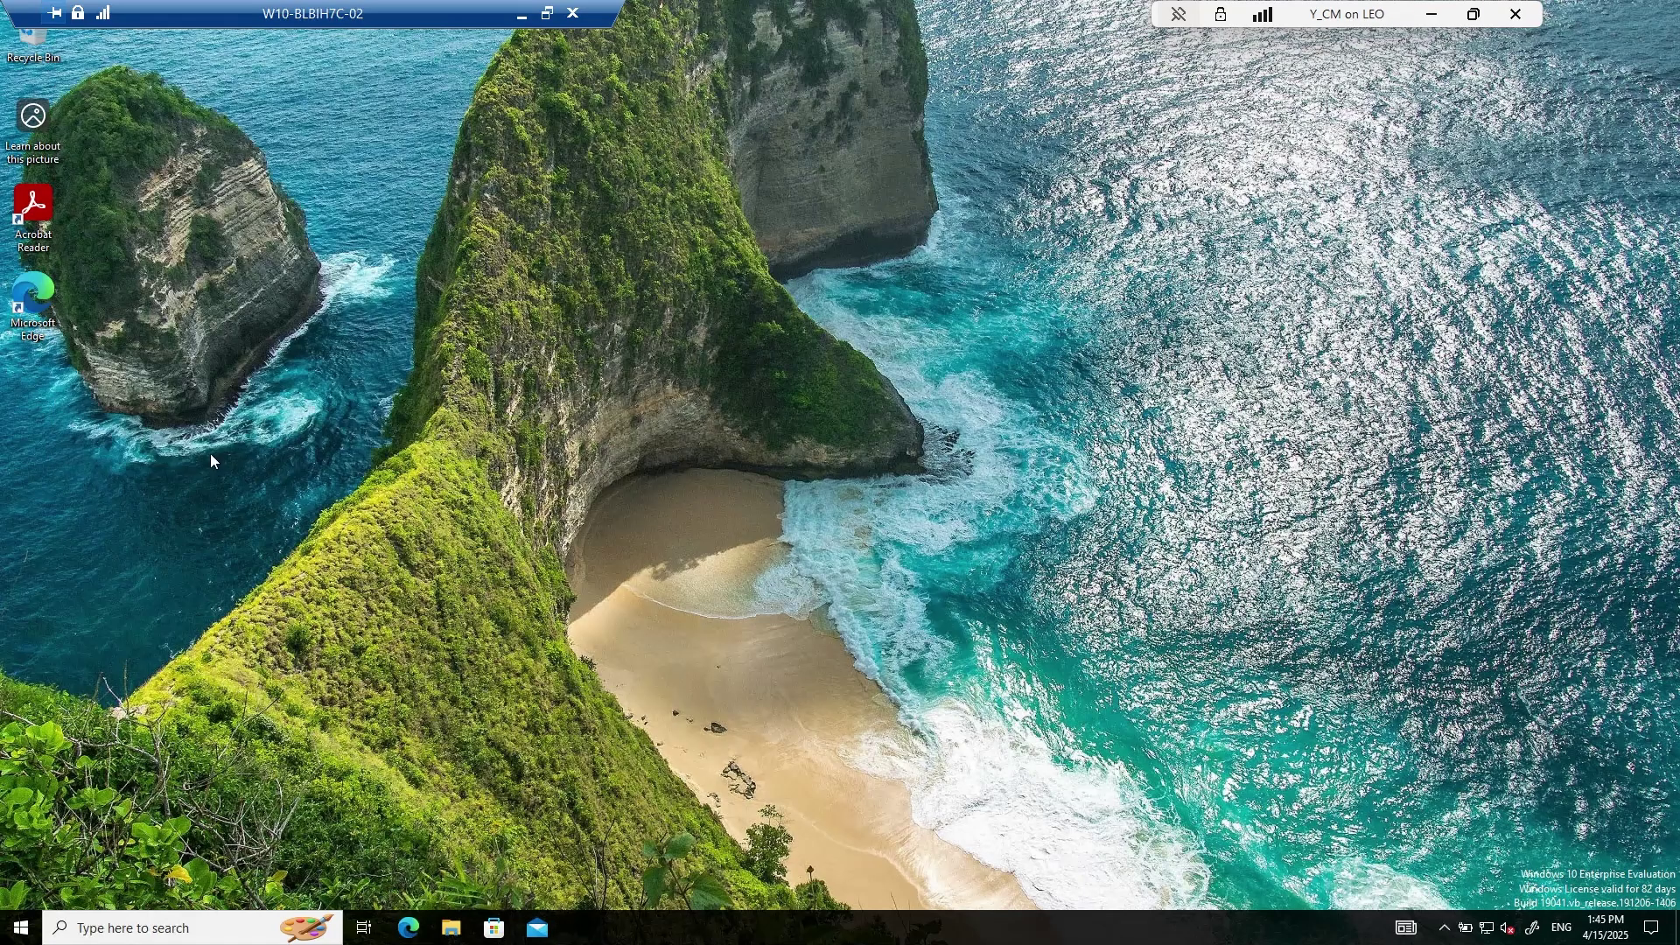
Search W10-BLBIH7C-02 for "soft" to launch Software Center, and minimize that remote session
left_click(21, 928)
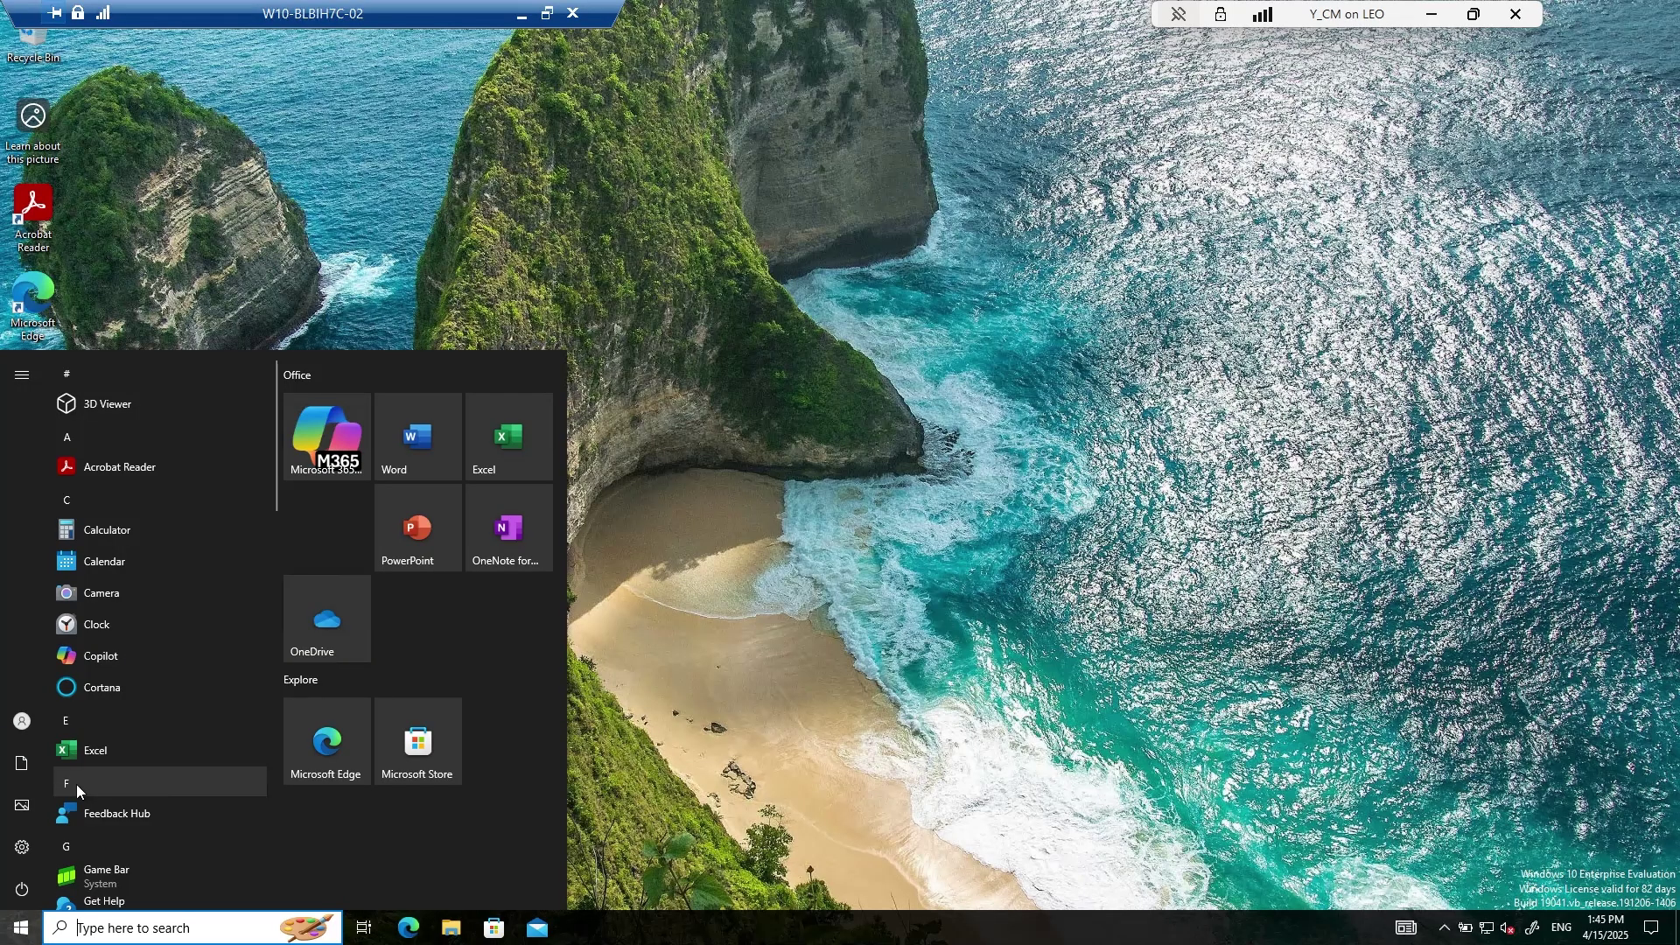
type("soft")
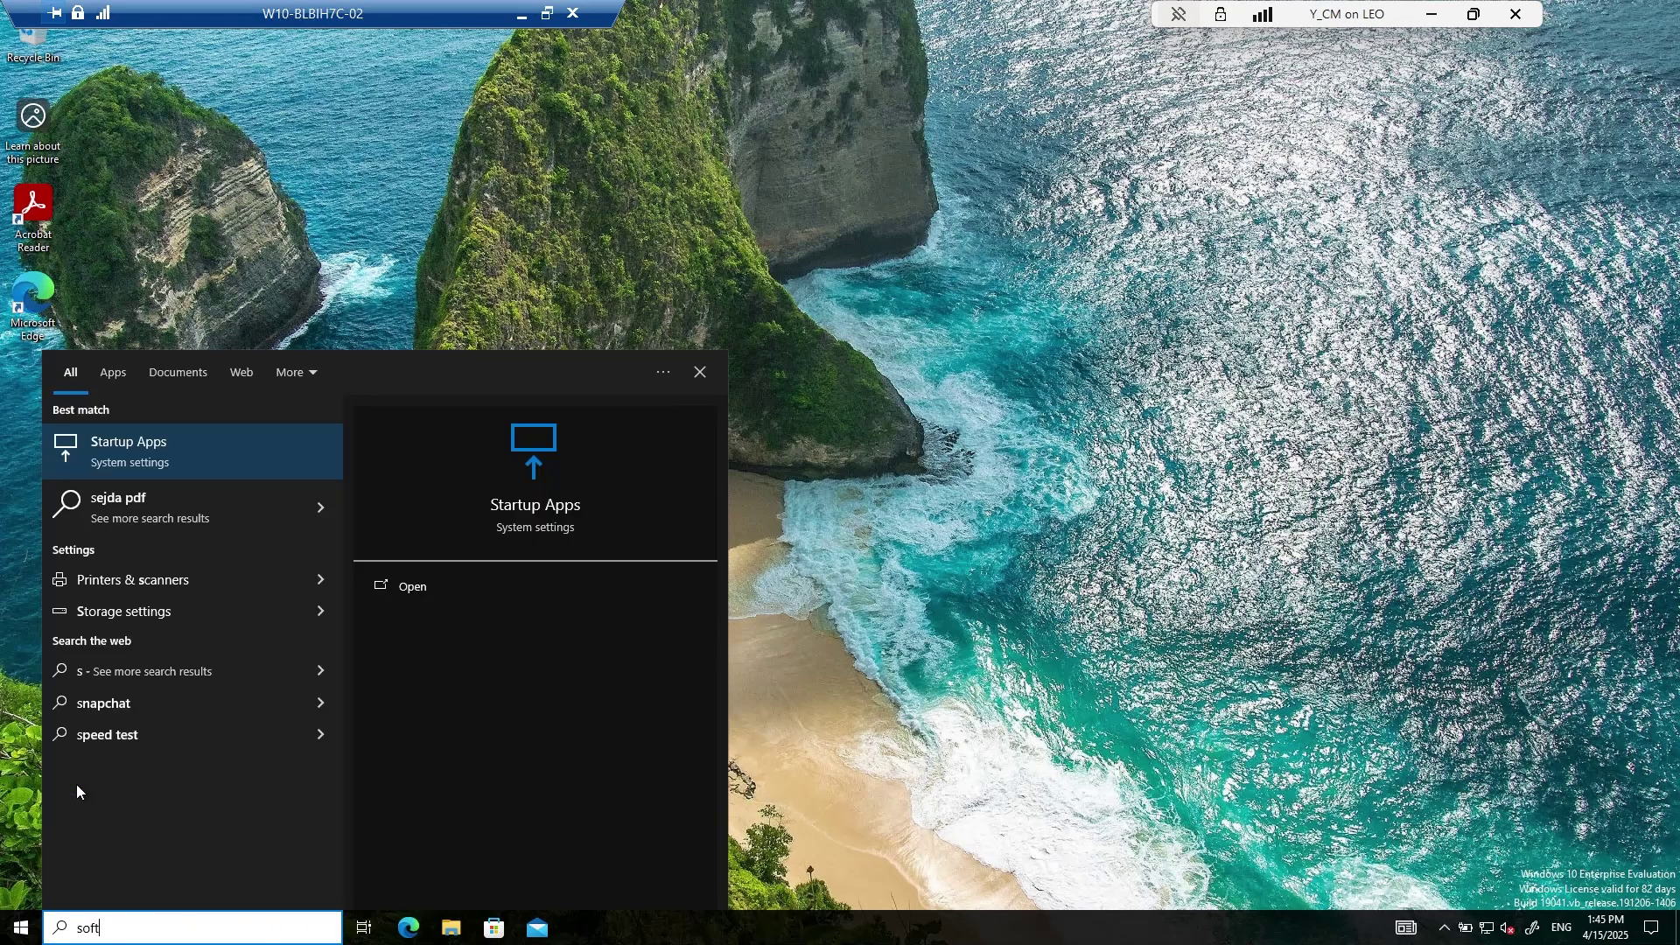
key("Escape")
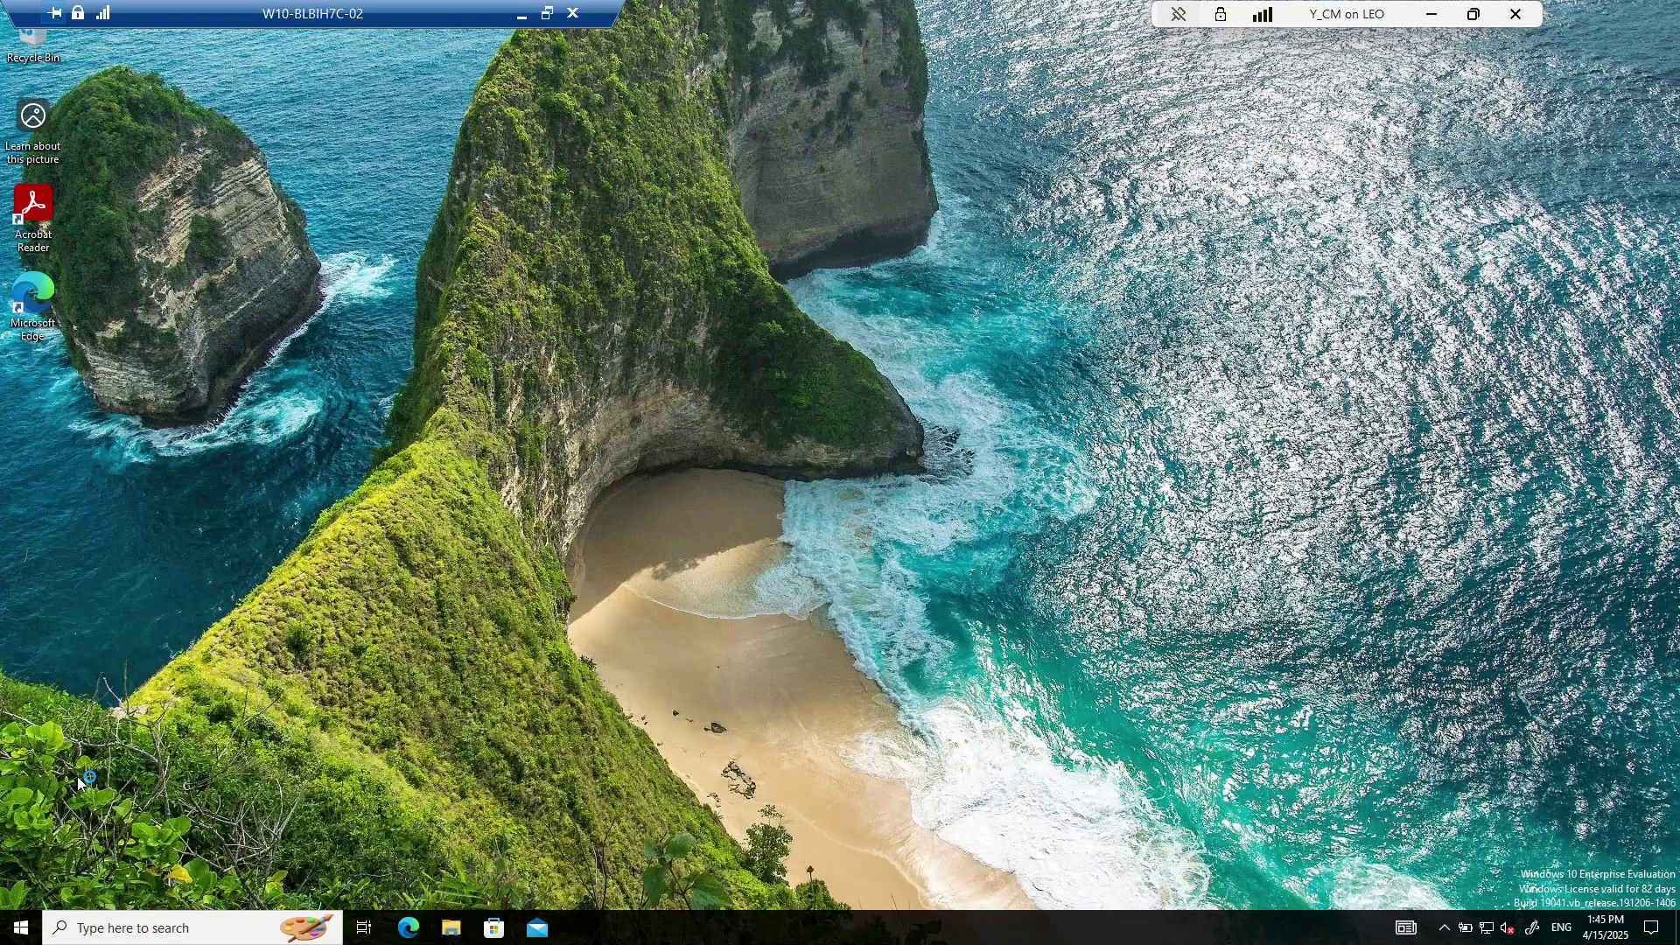
left_click(522, 16)
mouse_move(238, 925)
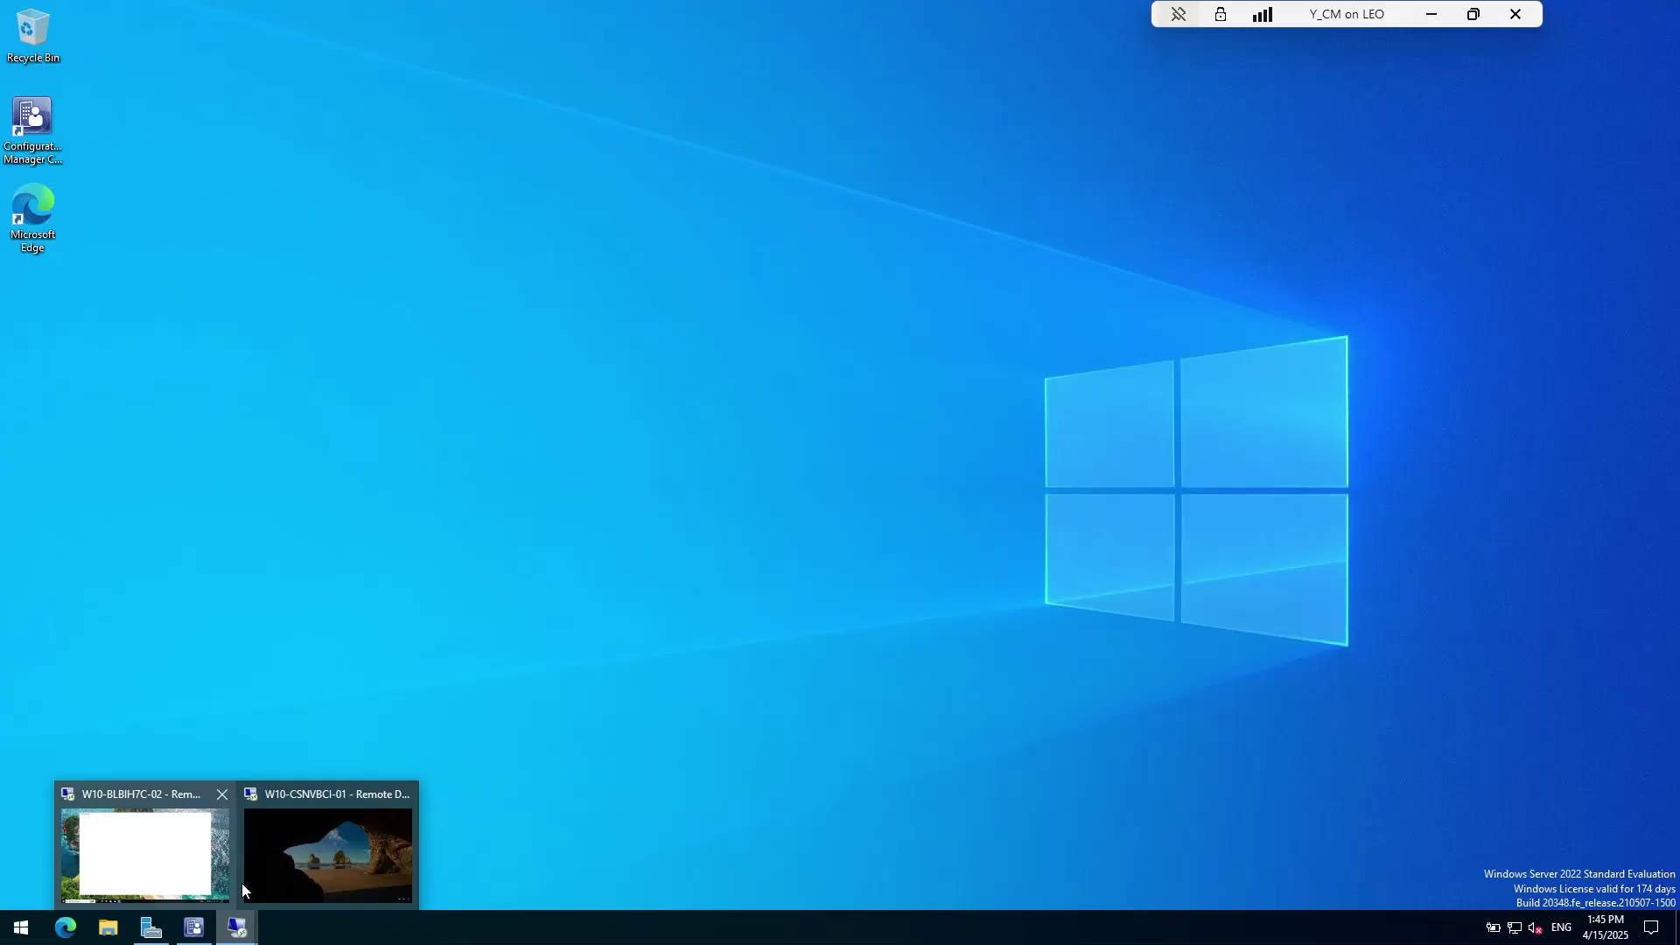
On W10-CSNVBCI-01, dismiss the Edge welcome window and open the Configuration Manager client properties by running control smscfgrc
left_click(327, 863)
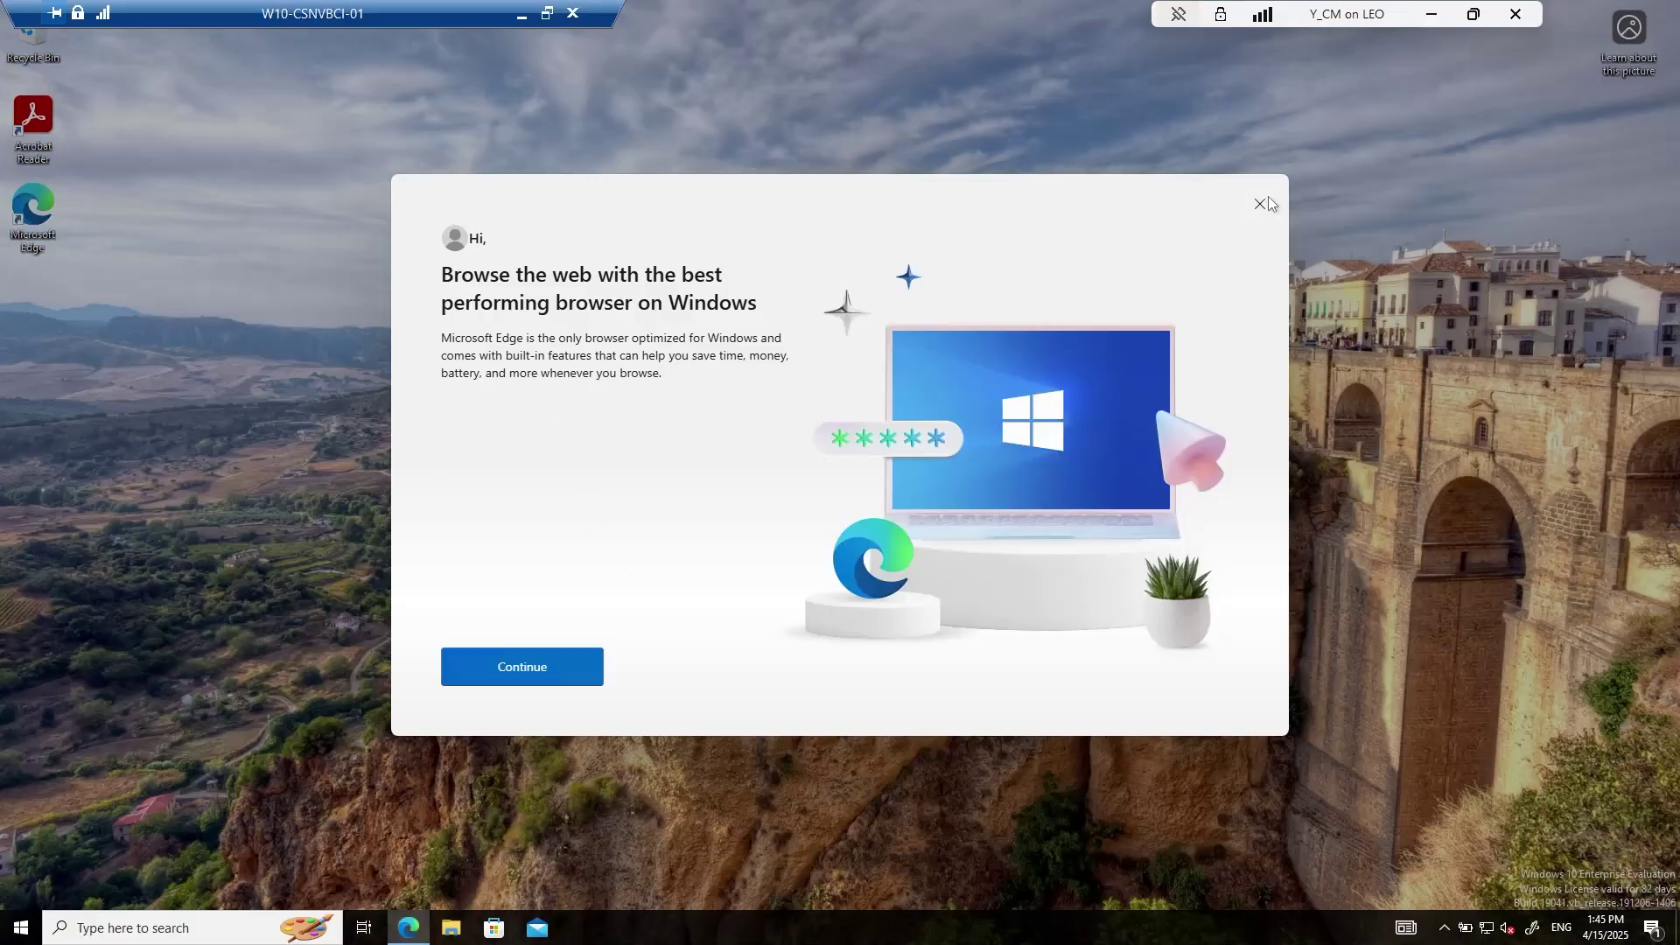
left_click(522, 667)
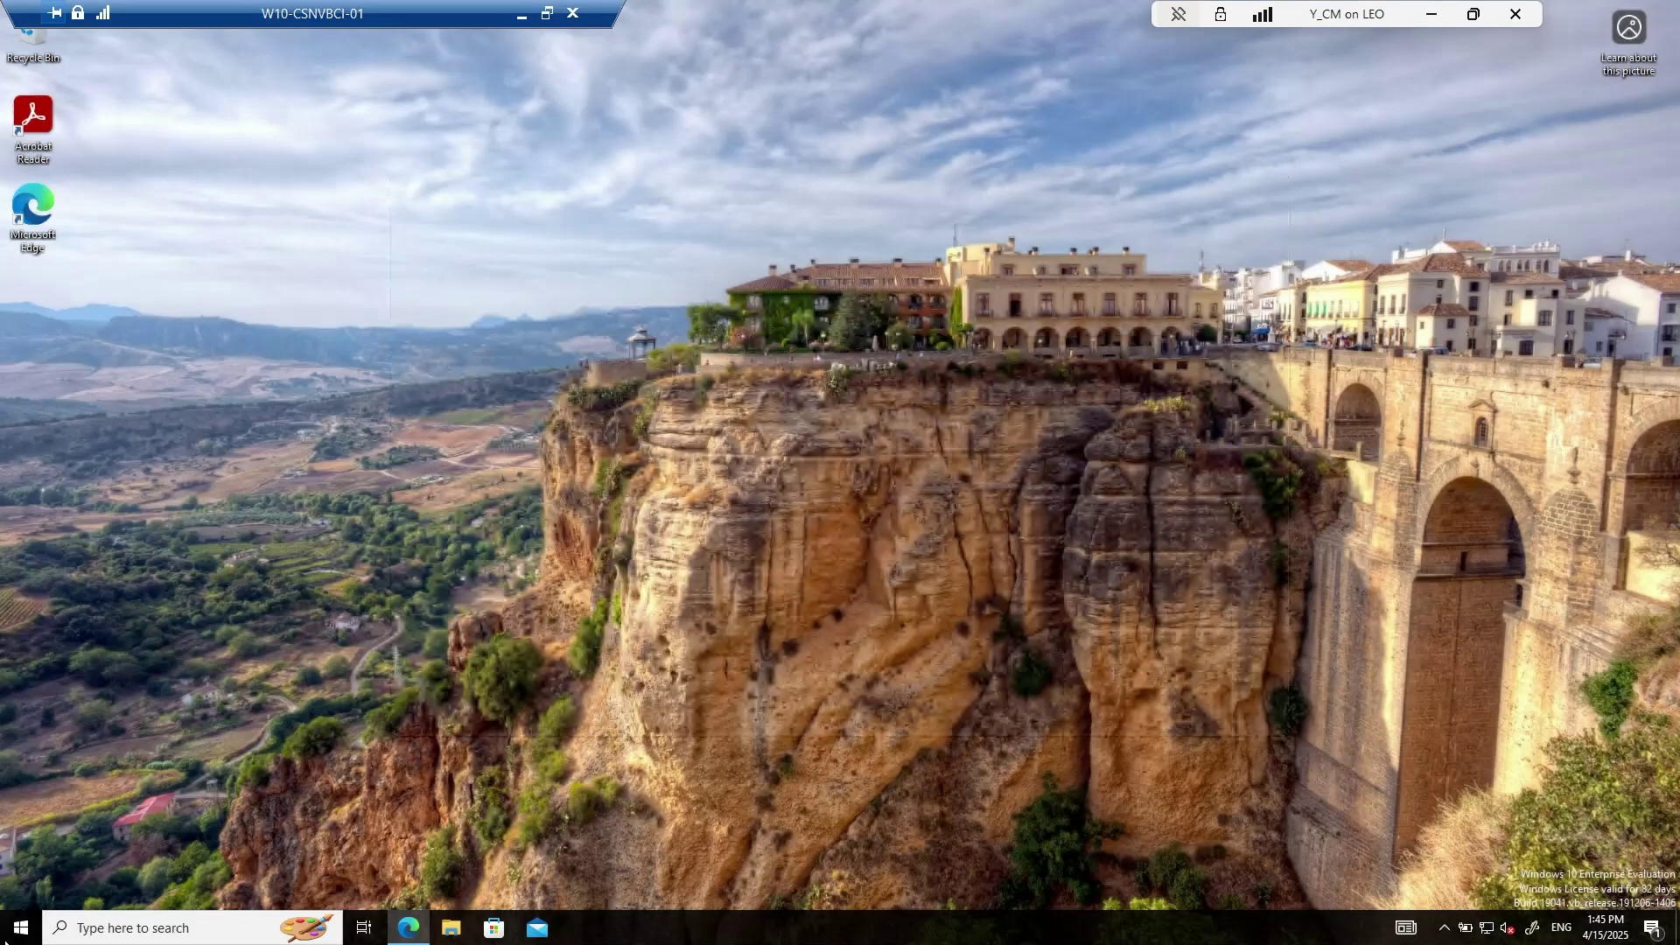
right_click(20, 927)
left_click(52, 854)
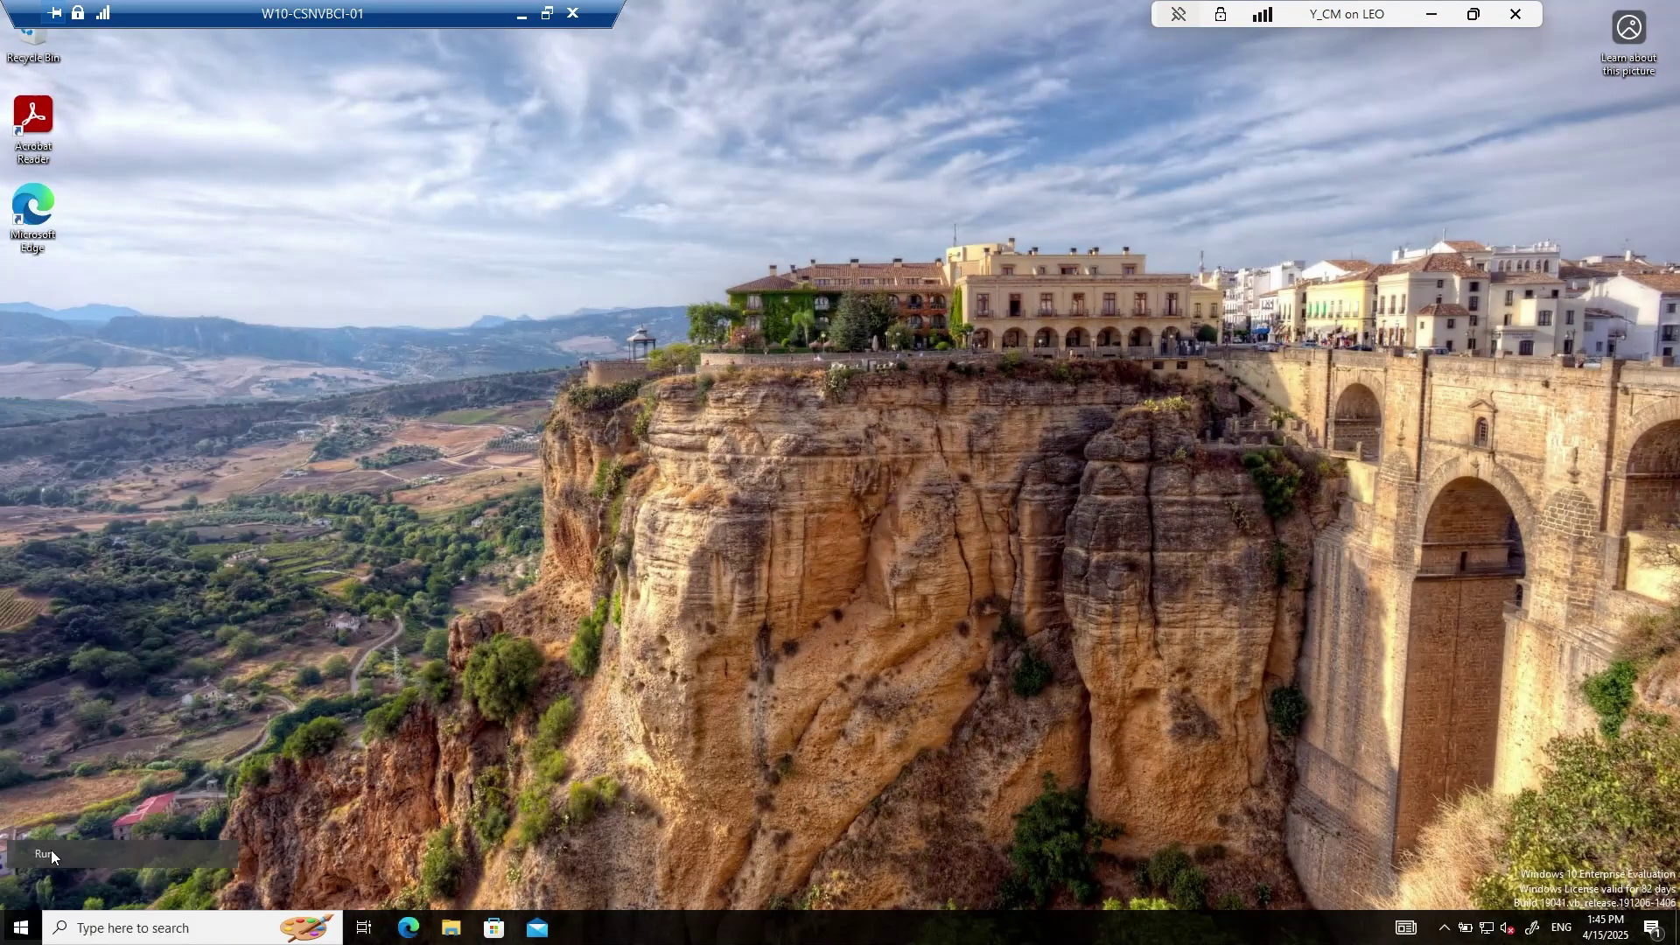
type("conf")
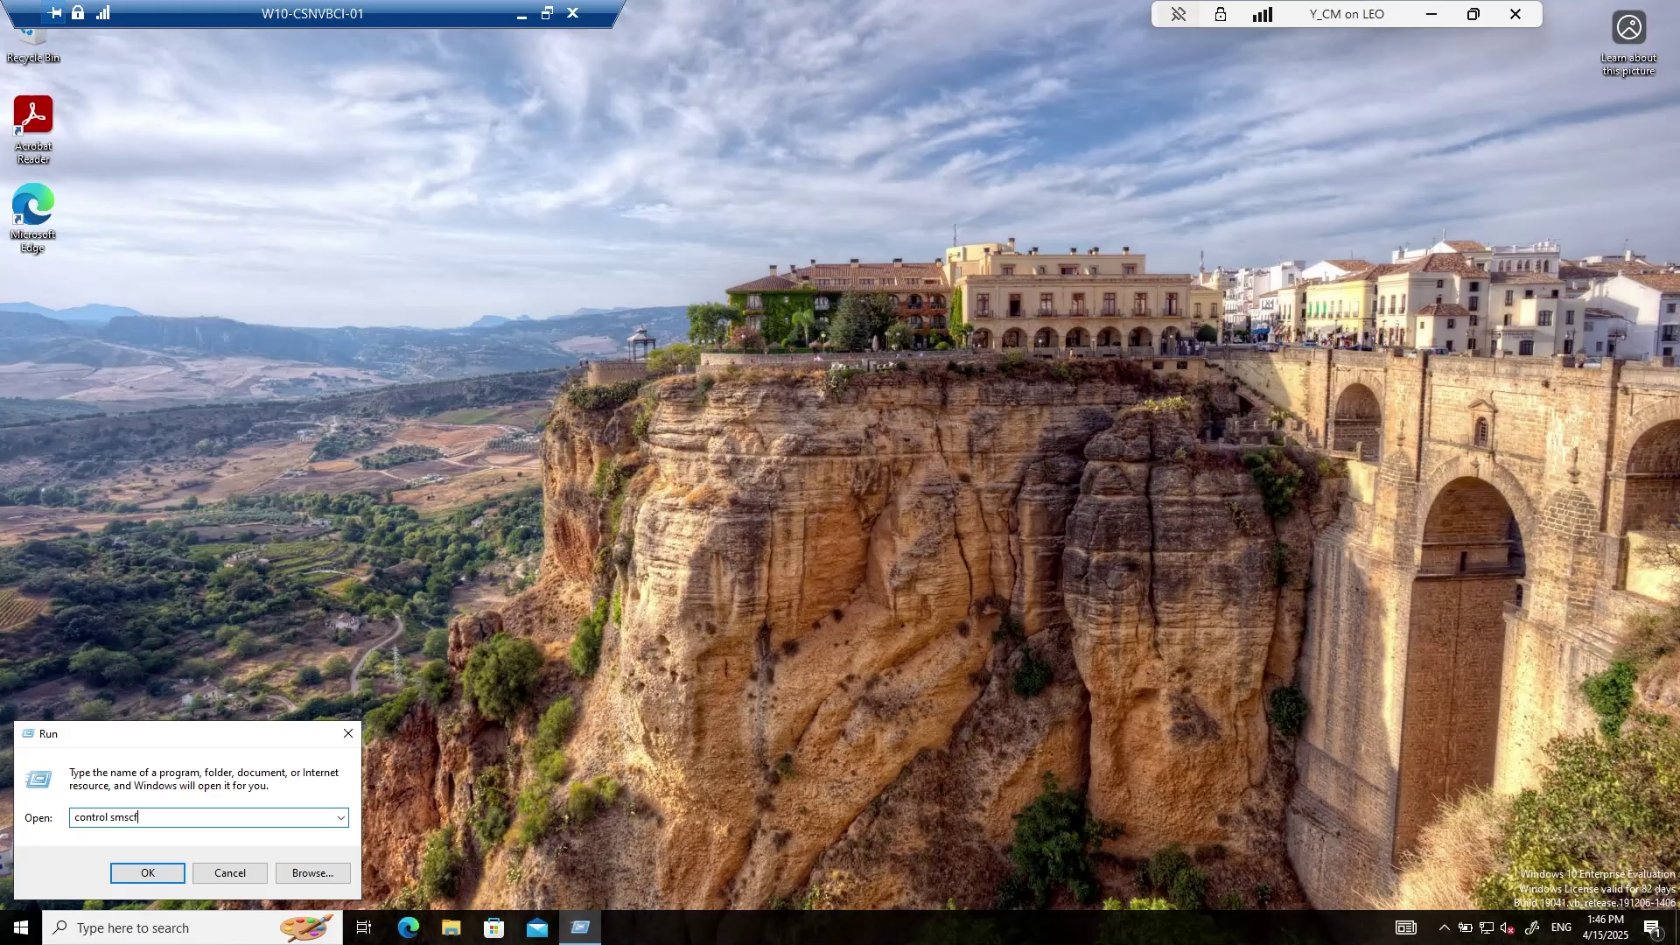
type("rol smscfgrc")
key("Return")
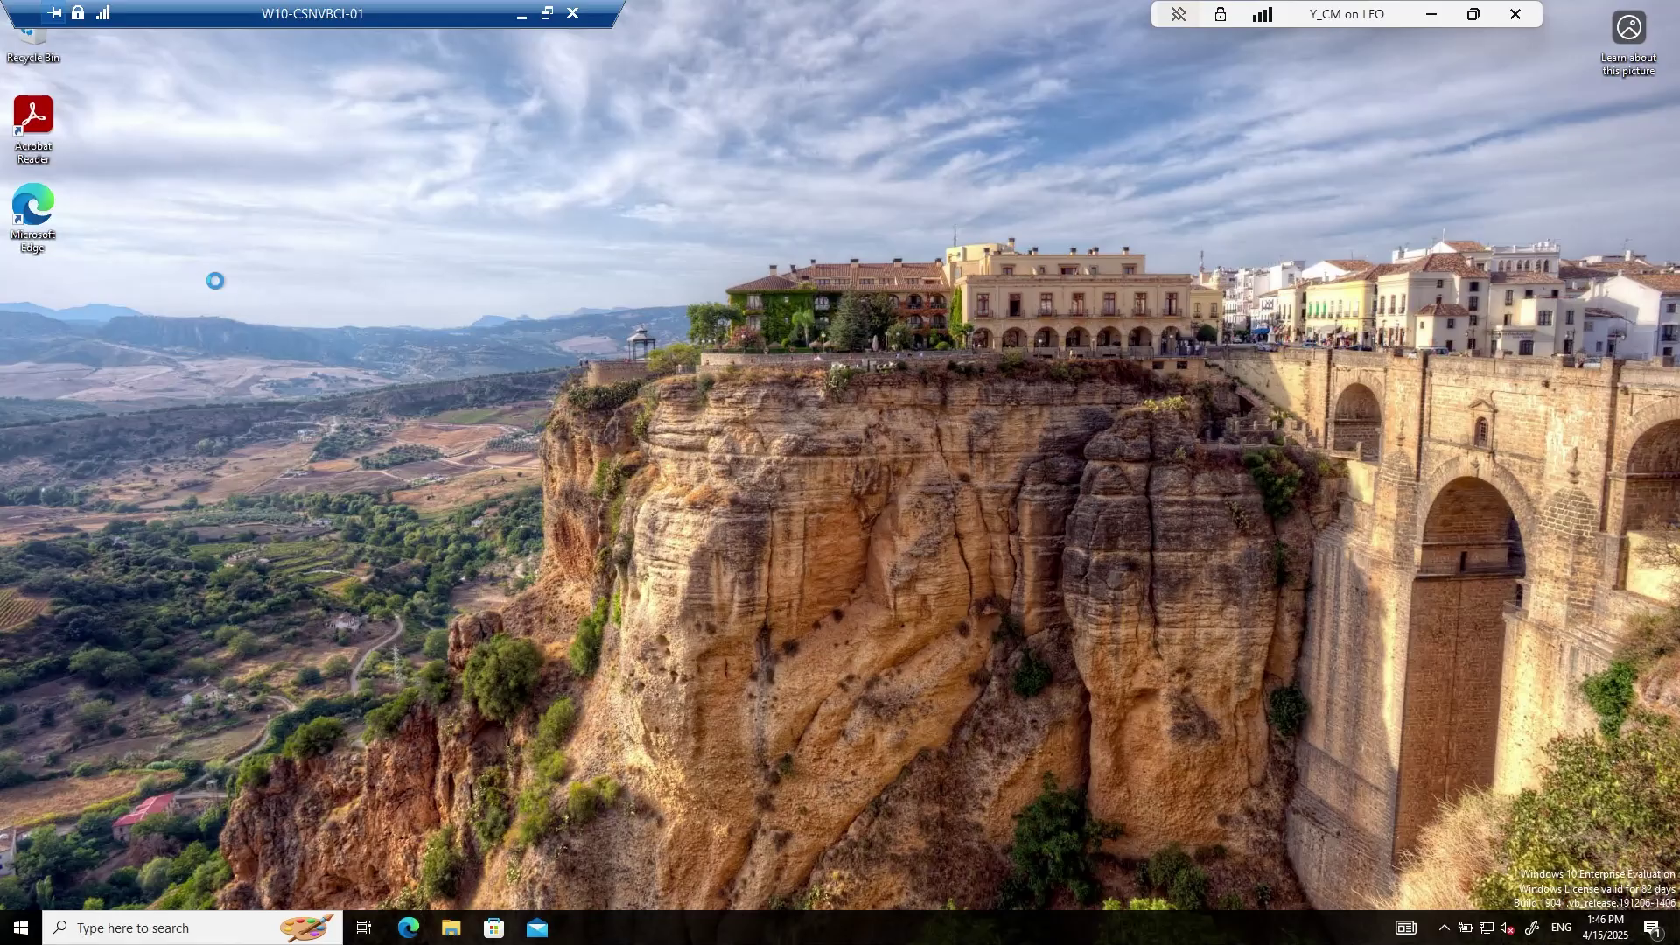
View the available client actions, close the client properties, and respond to the Software Center installation notification
left_click(250, 83)
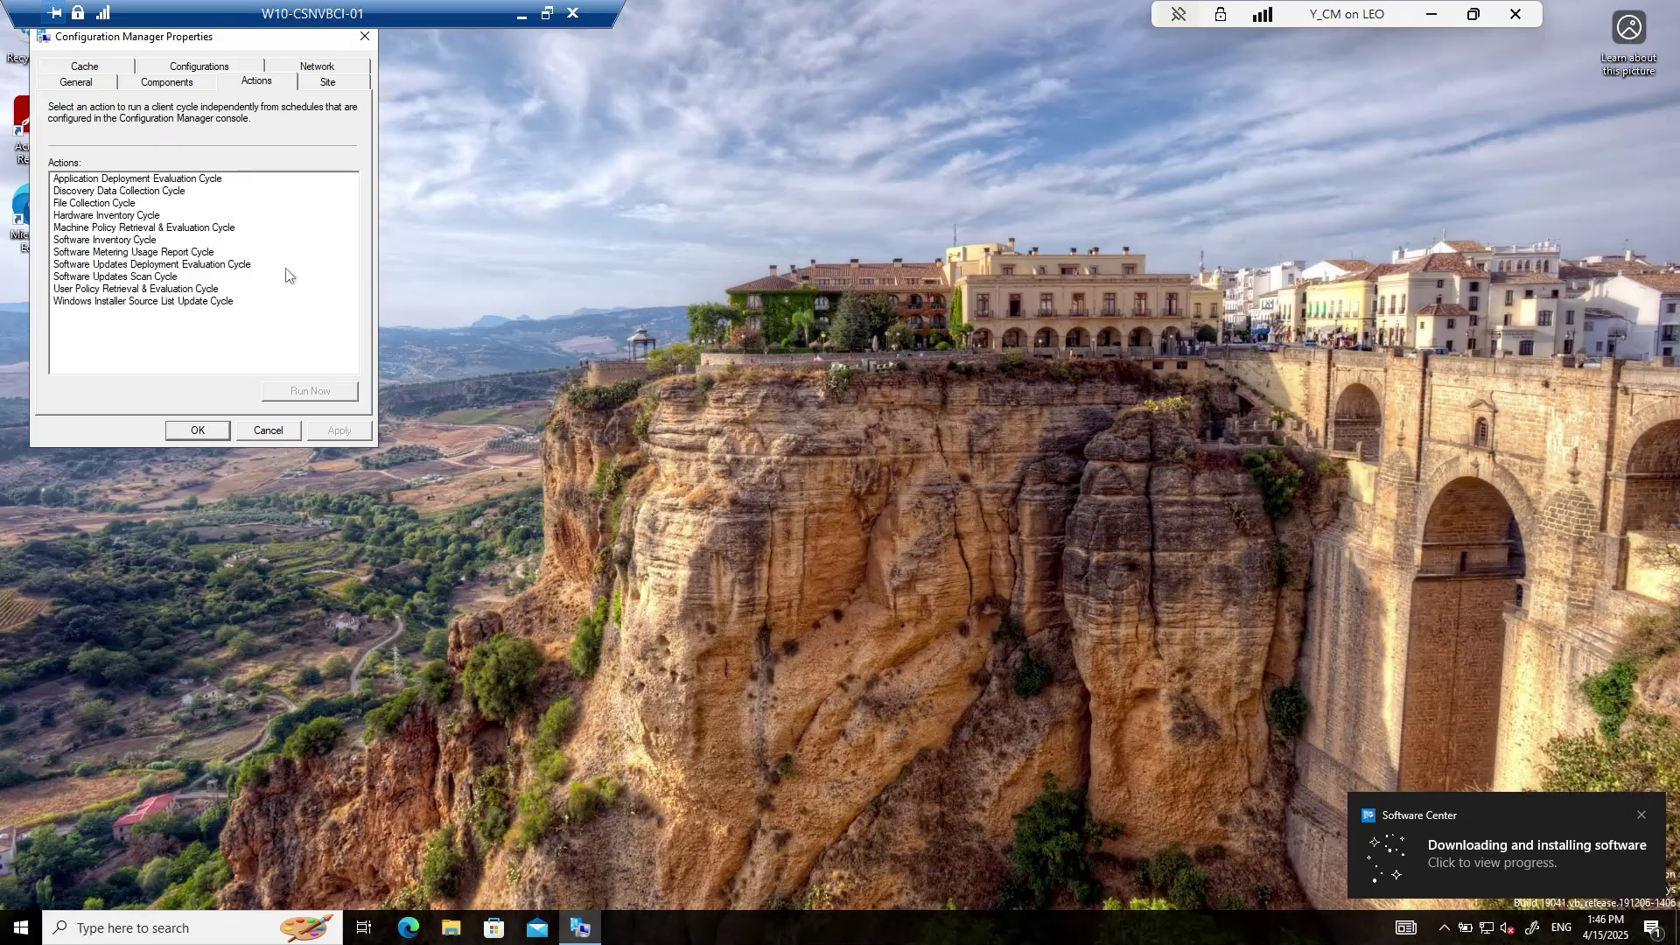
left_click(365, 37)
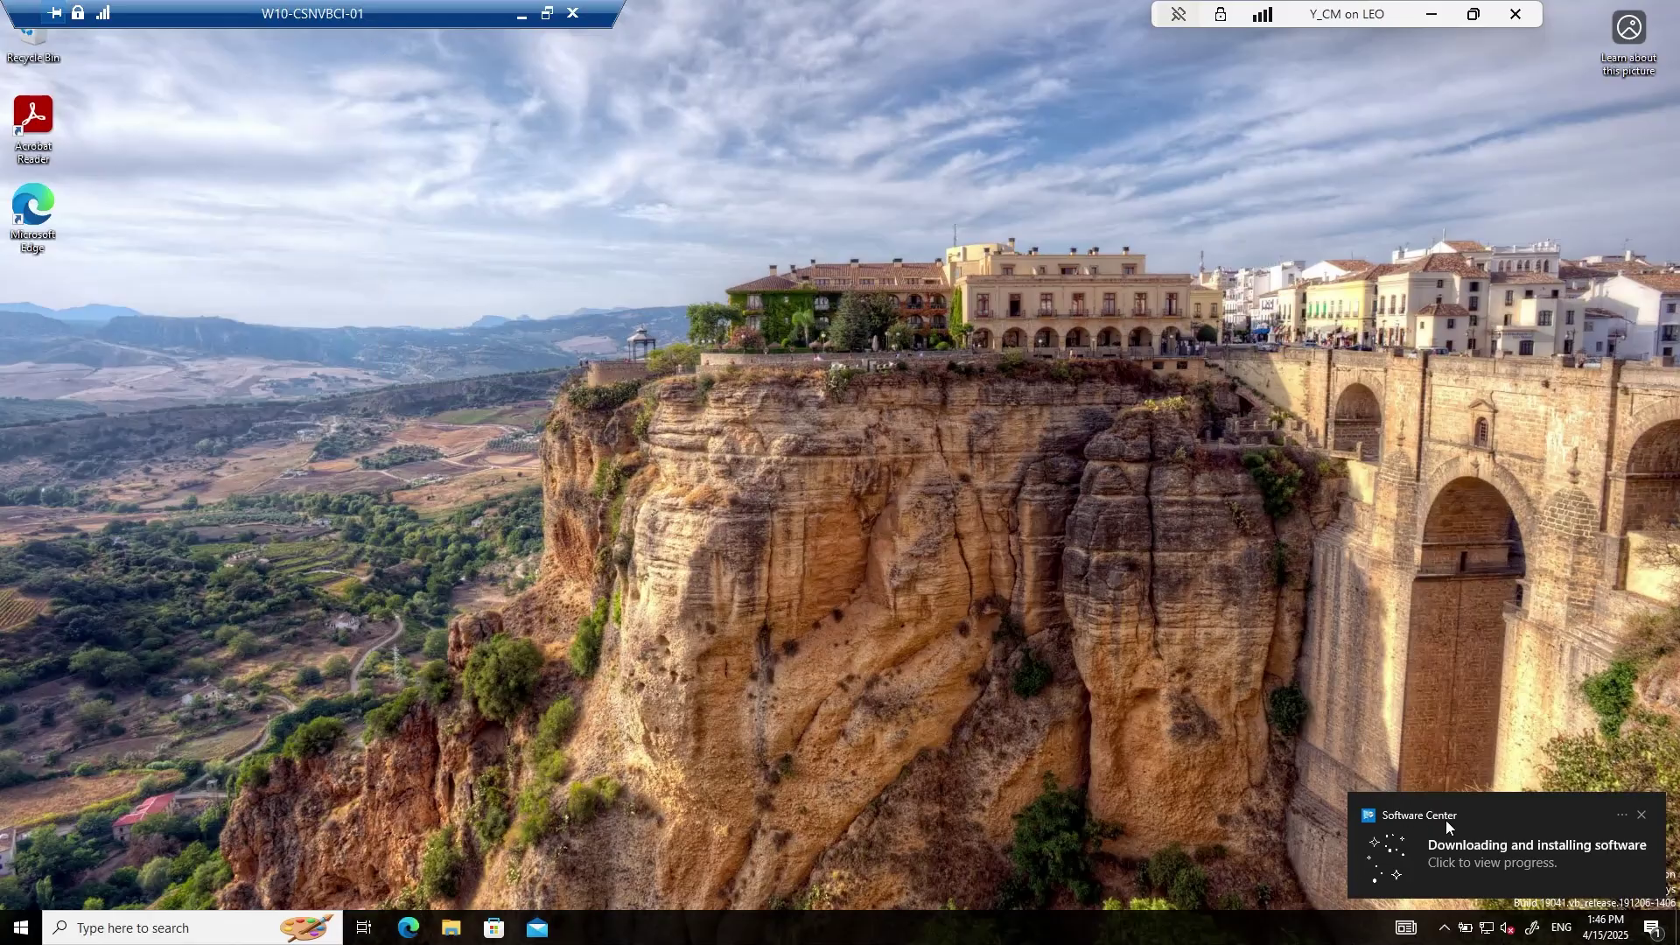
left_click(1485, 853)
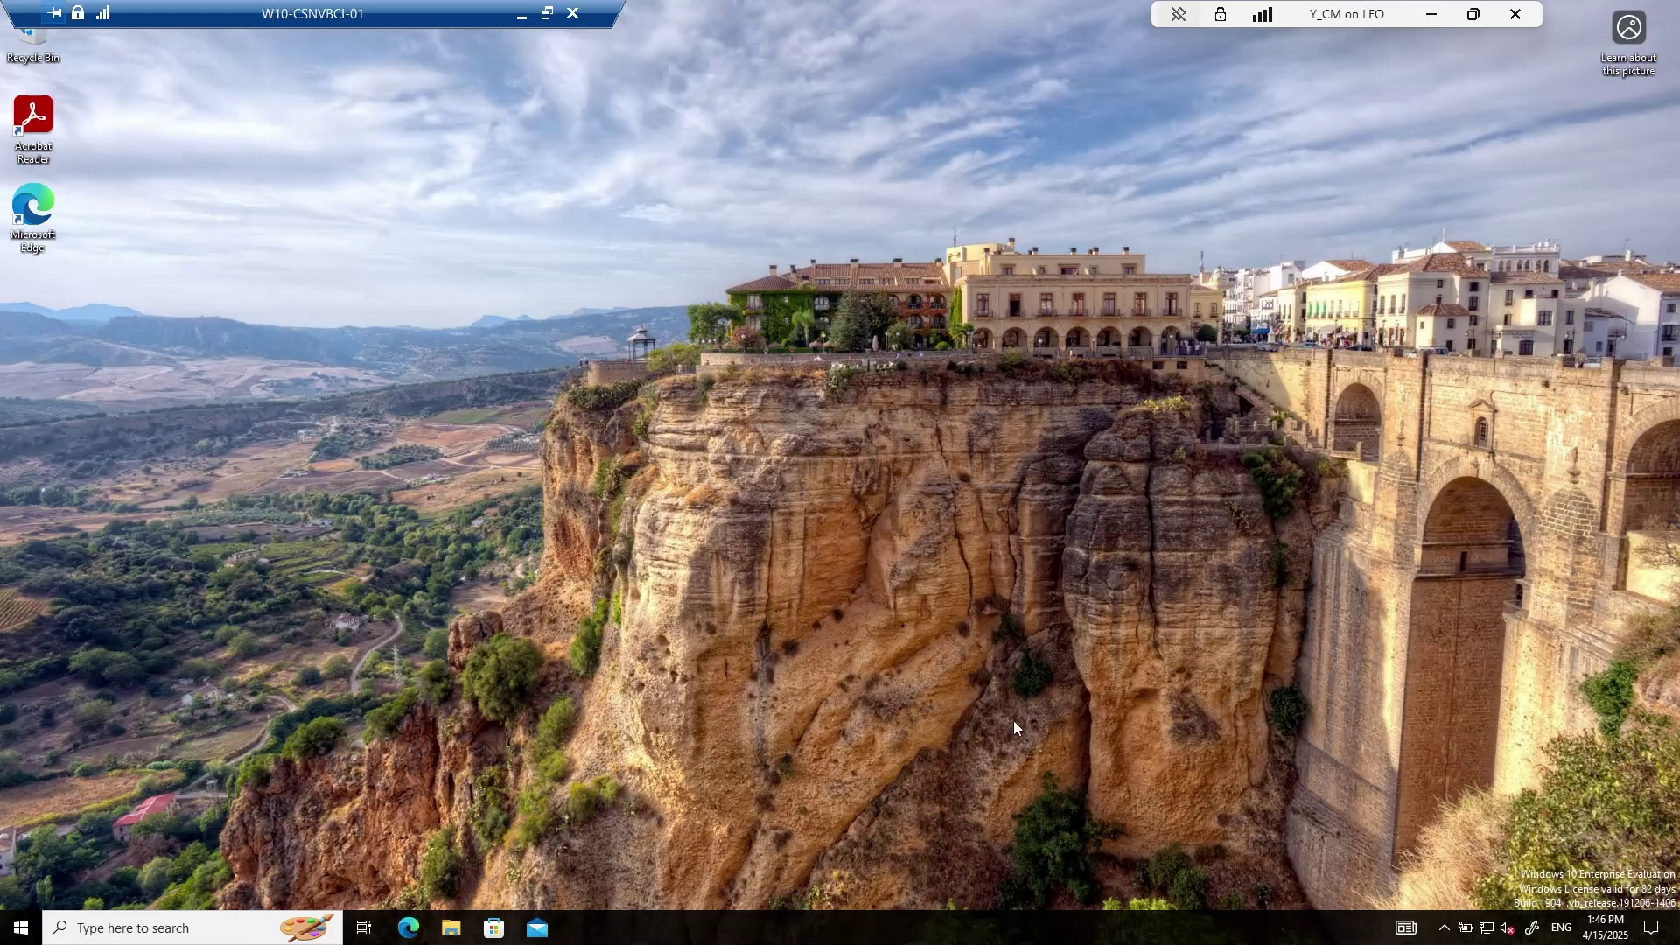
Search W10-CSNVBCI-01 for "soft" to launch Software Center, and view the installation status details of M365_Apps_Deployment
left_click(20, 935)
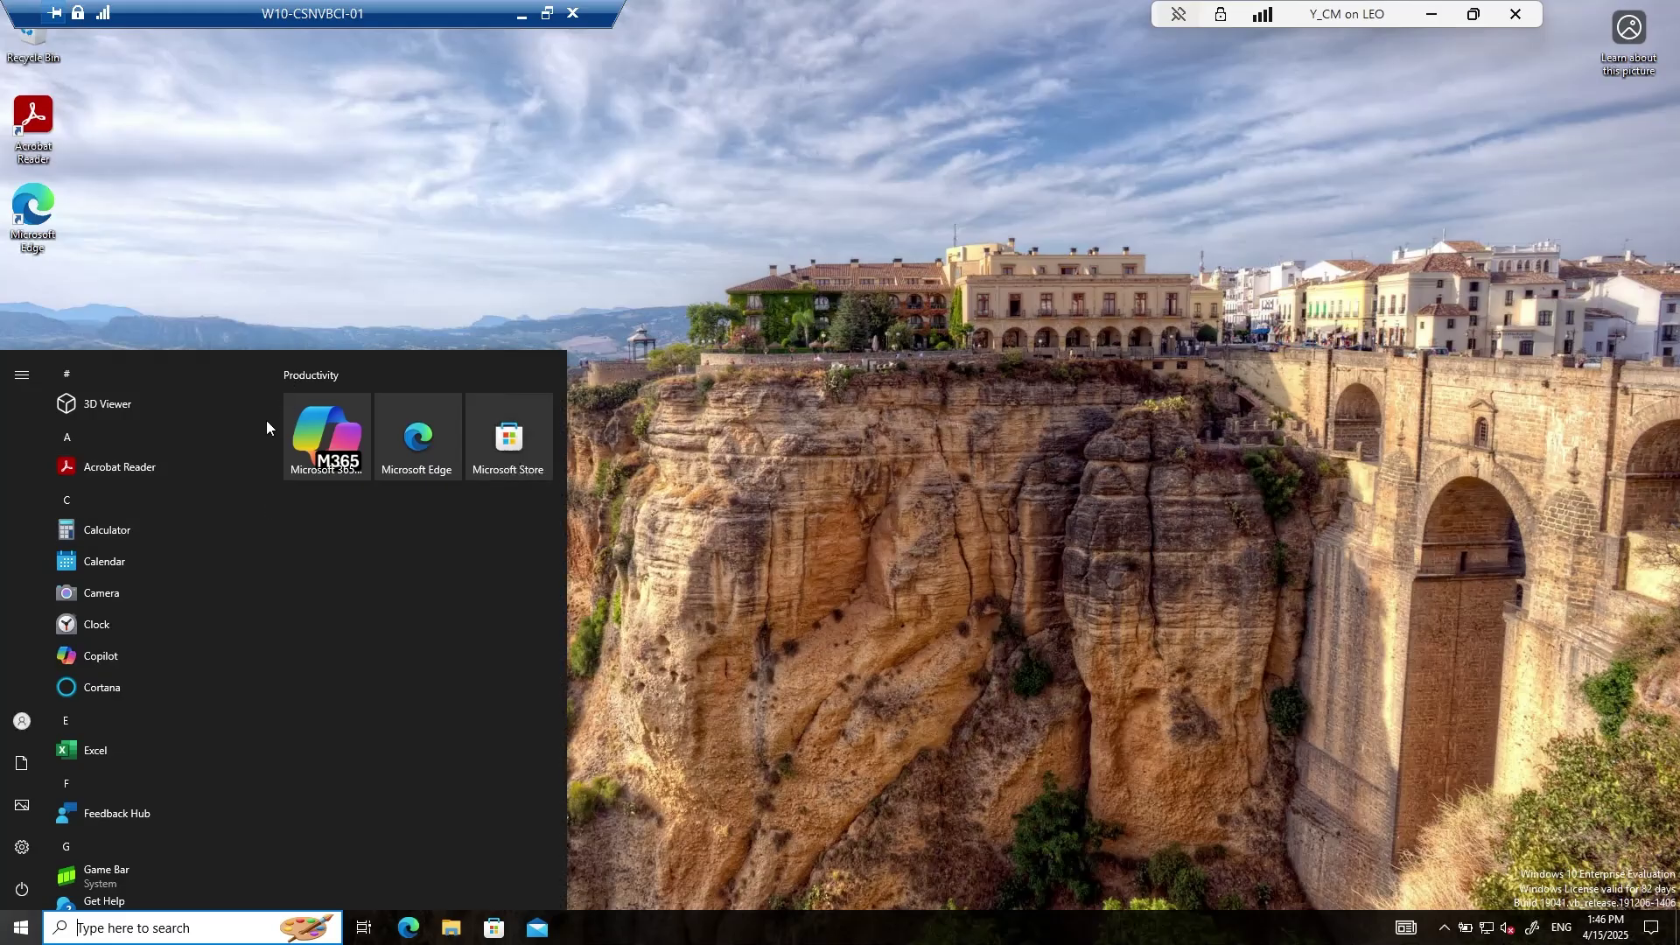
type("soft")
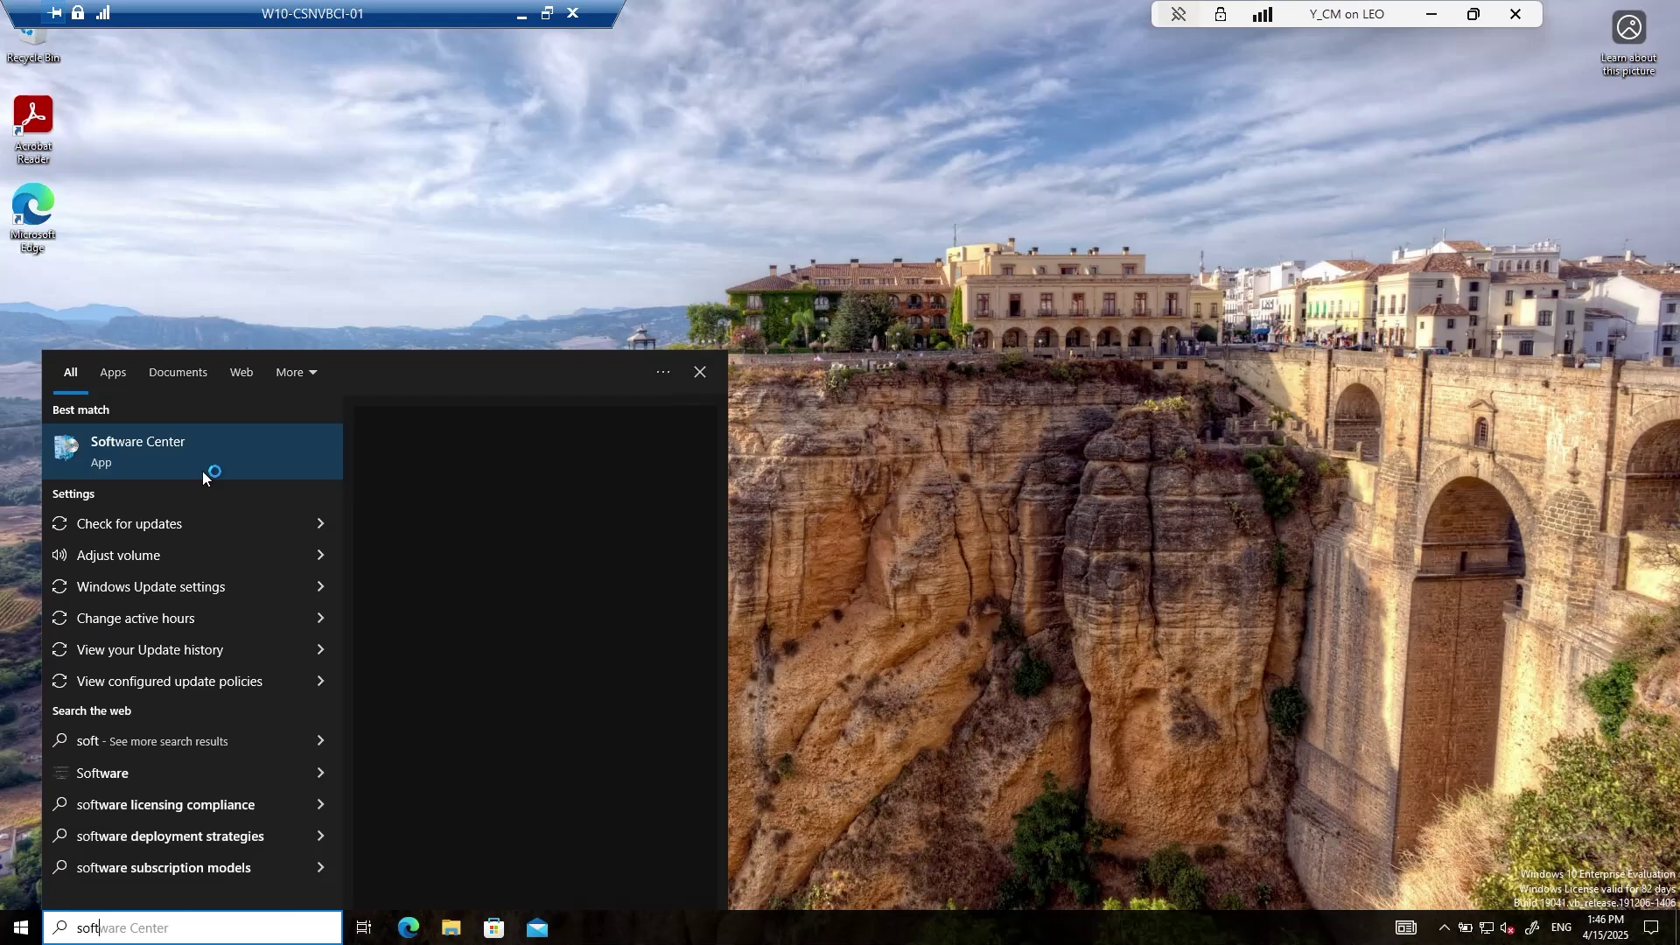
left_click(202, 471)
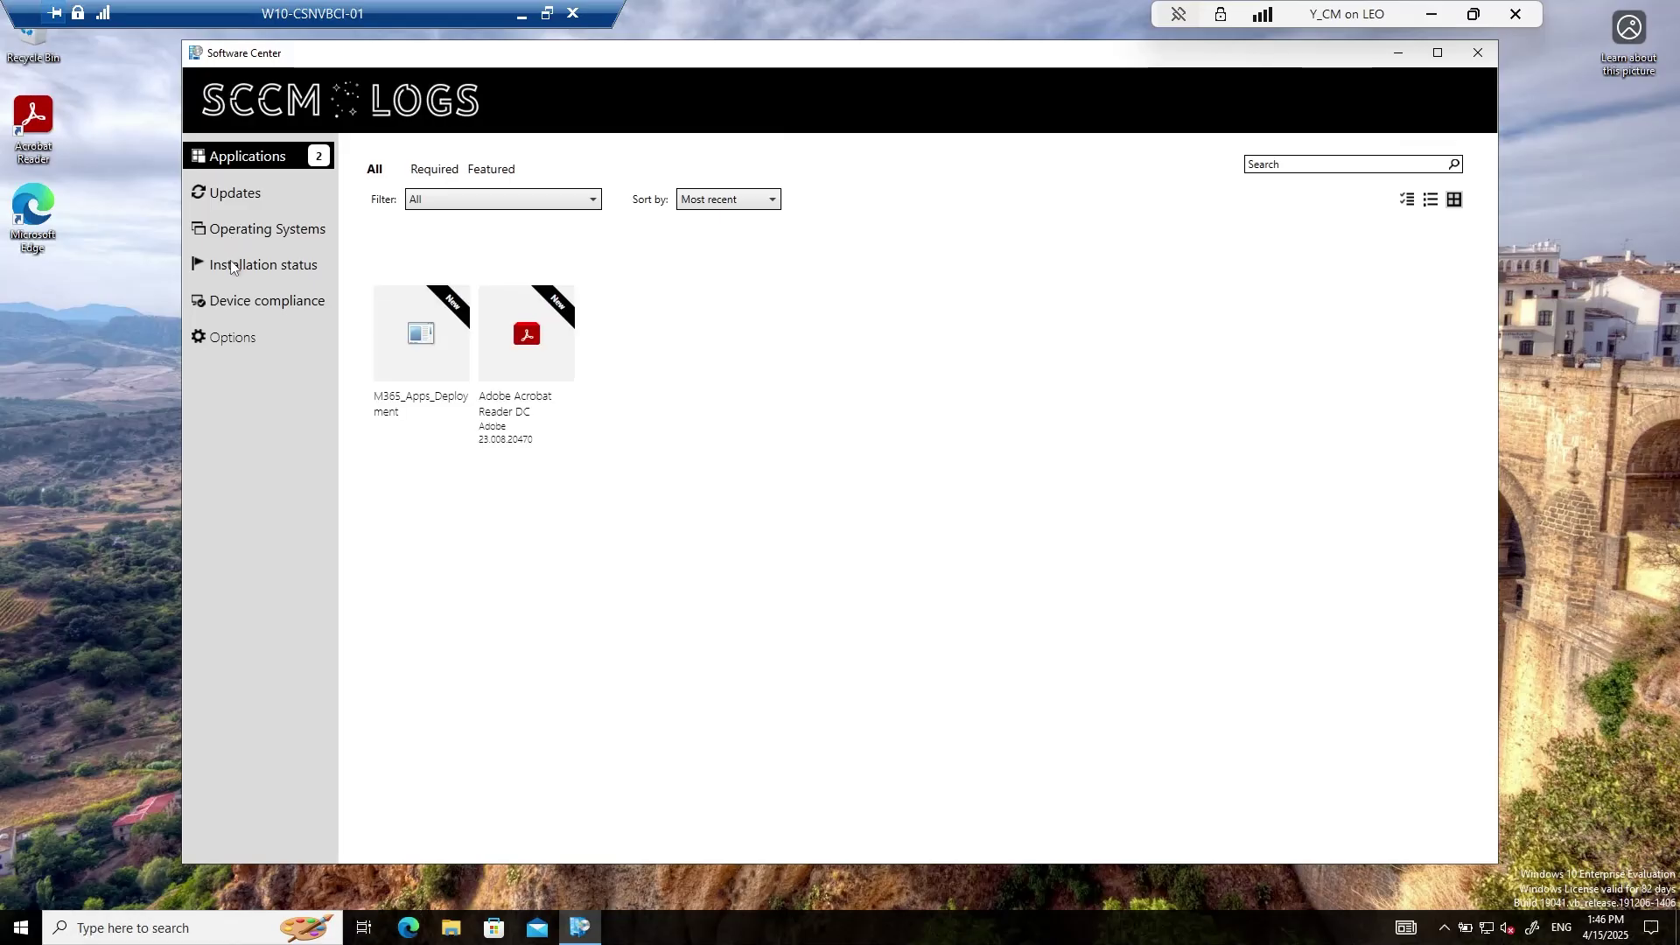
left_click(231, 267)
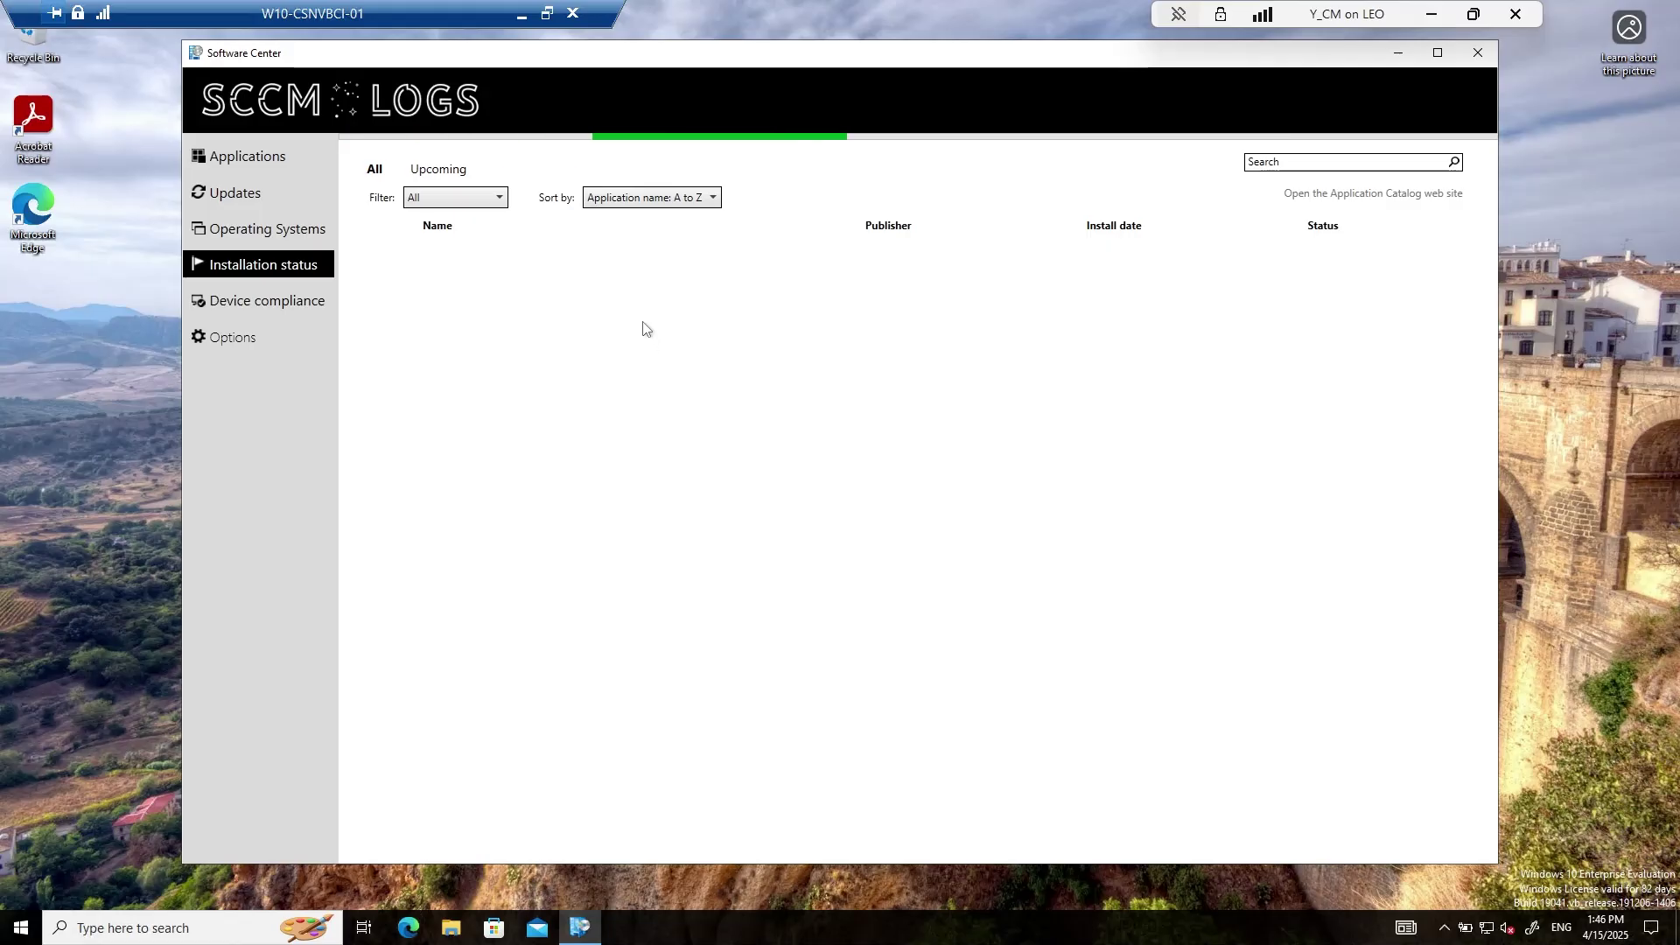
left_click(504, 300)
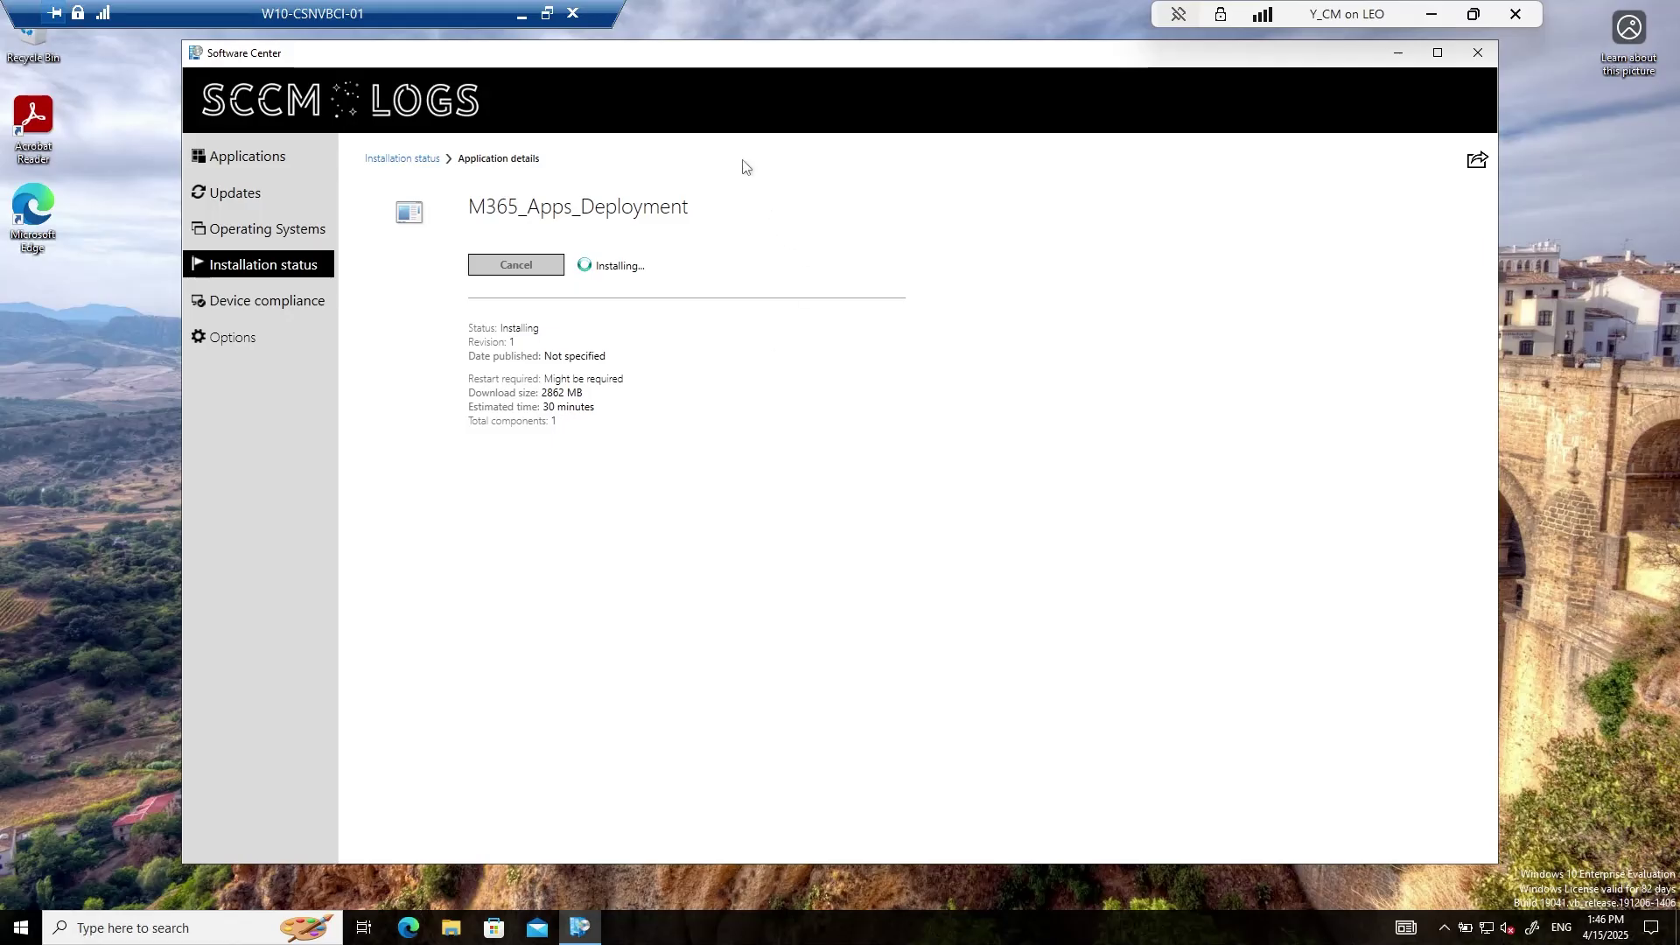
Switch to the W10-BLBIH7C-02 session, check the M365_Apps_Deployment application details in Software Center, and close Software Center
left_click(522, 17)
left_click(236, 928)
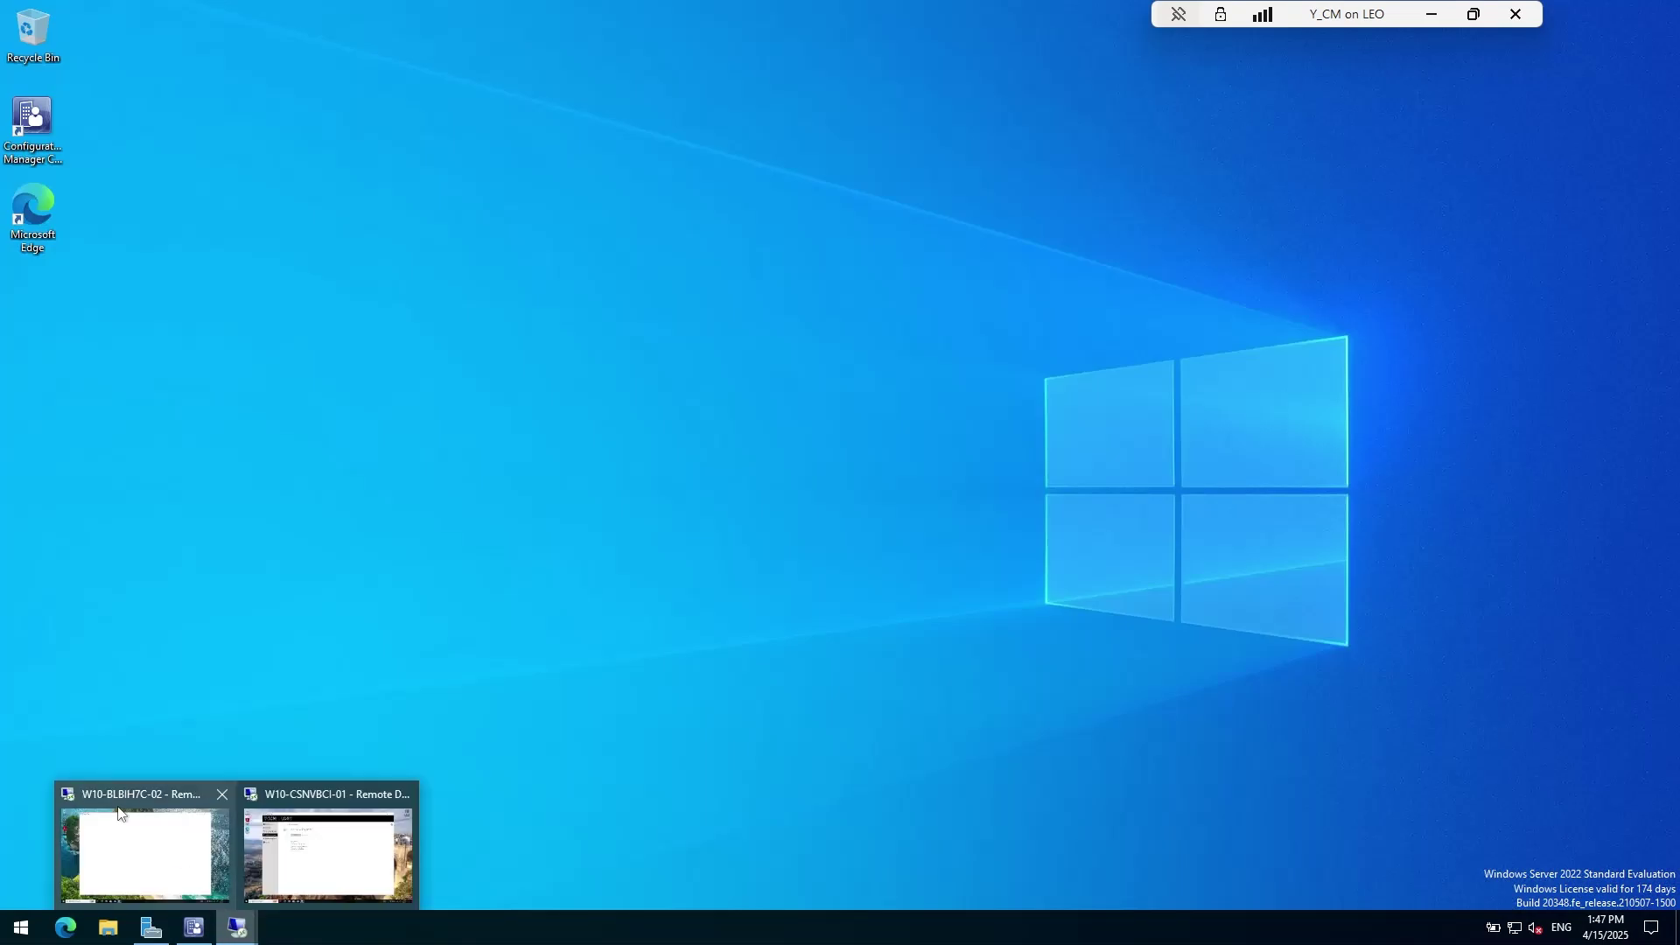
left_click(187, 798)
left_click(427, 362)
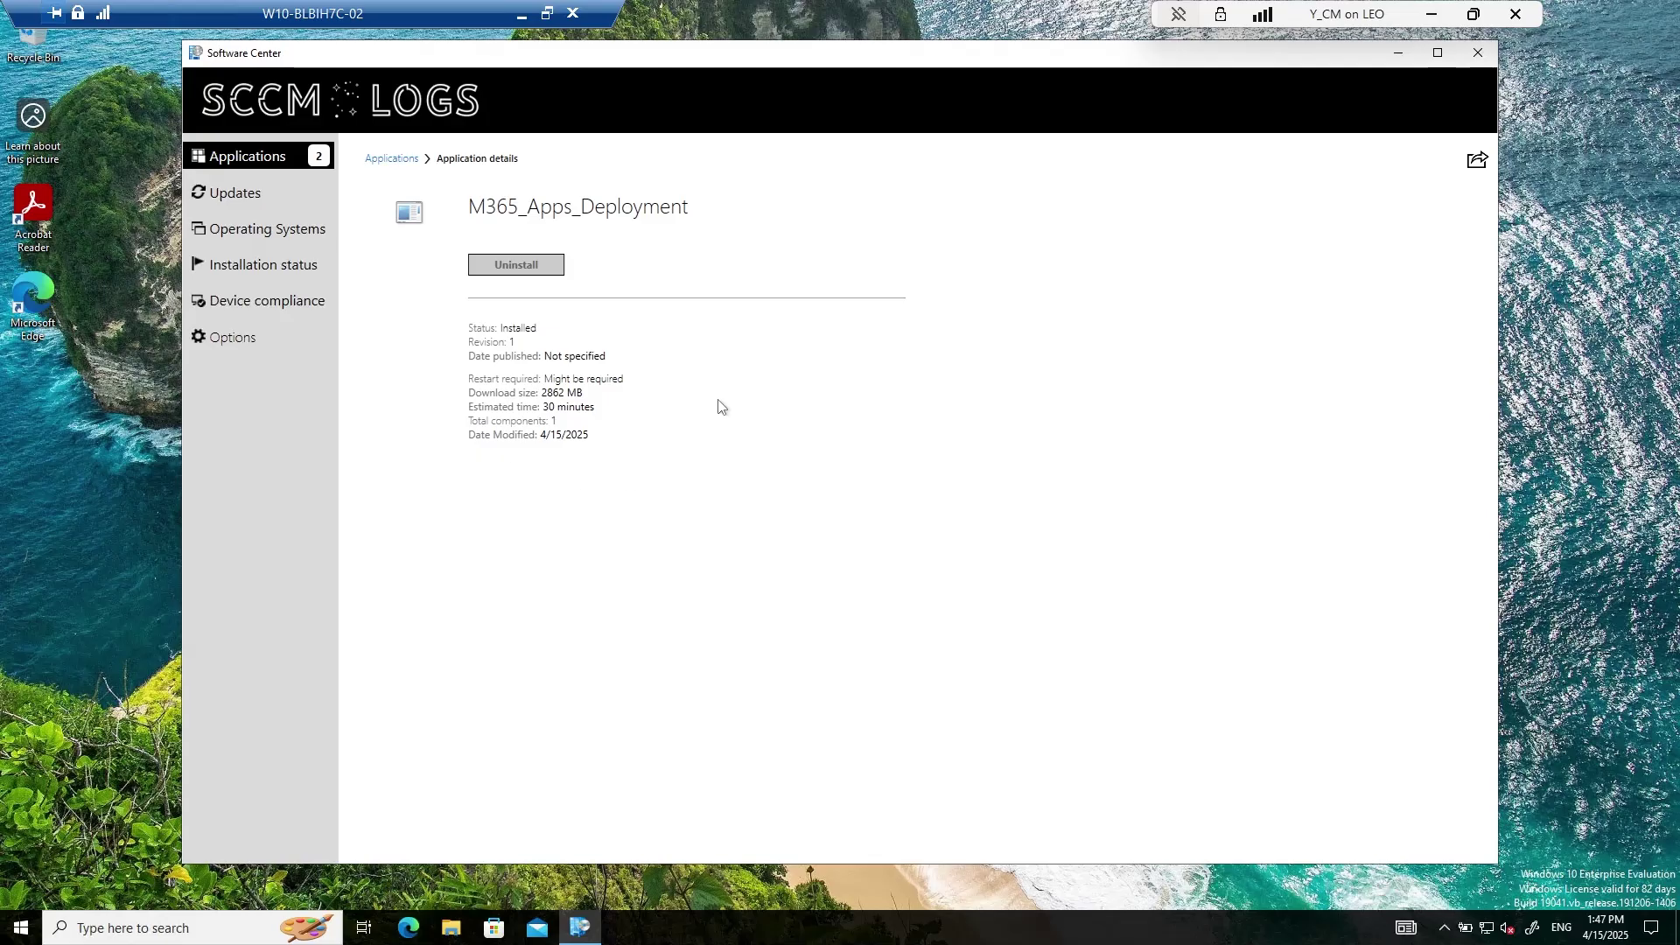
left_click(1478, 58)
Look through the installed apps on W10-BLBIH7C-02 for the Microsoft 365 apps, and launch Word
left_click(24, 936)
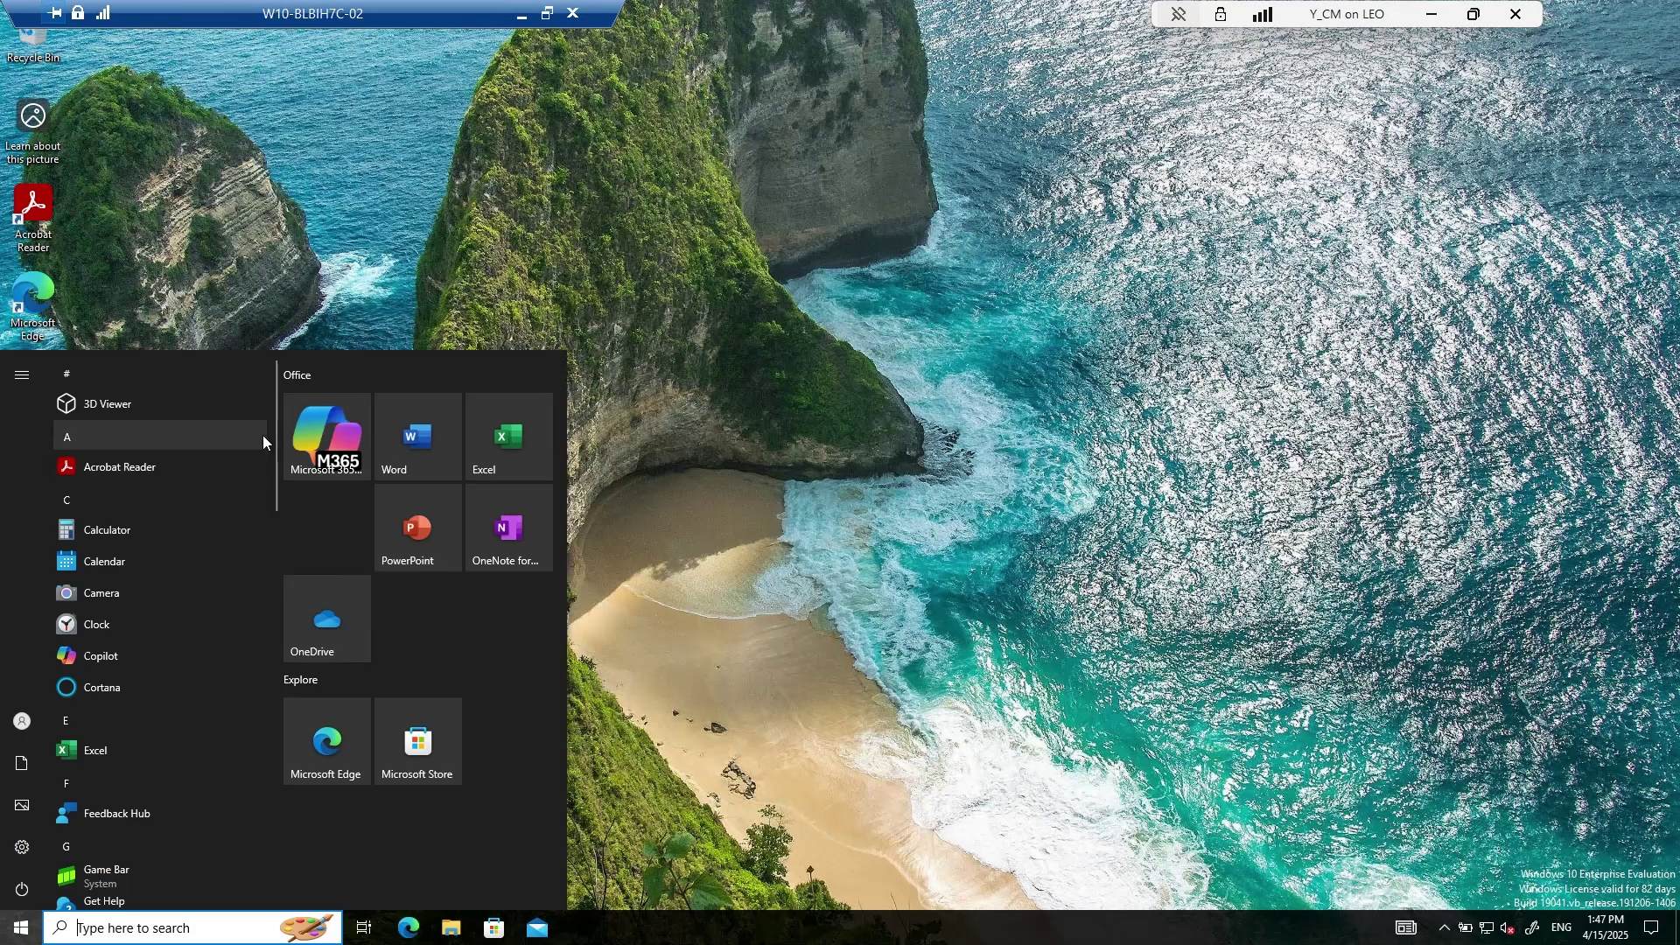
scroll(128, 532, "down", 3)
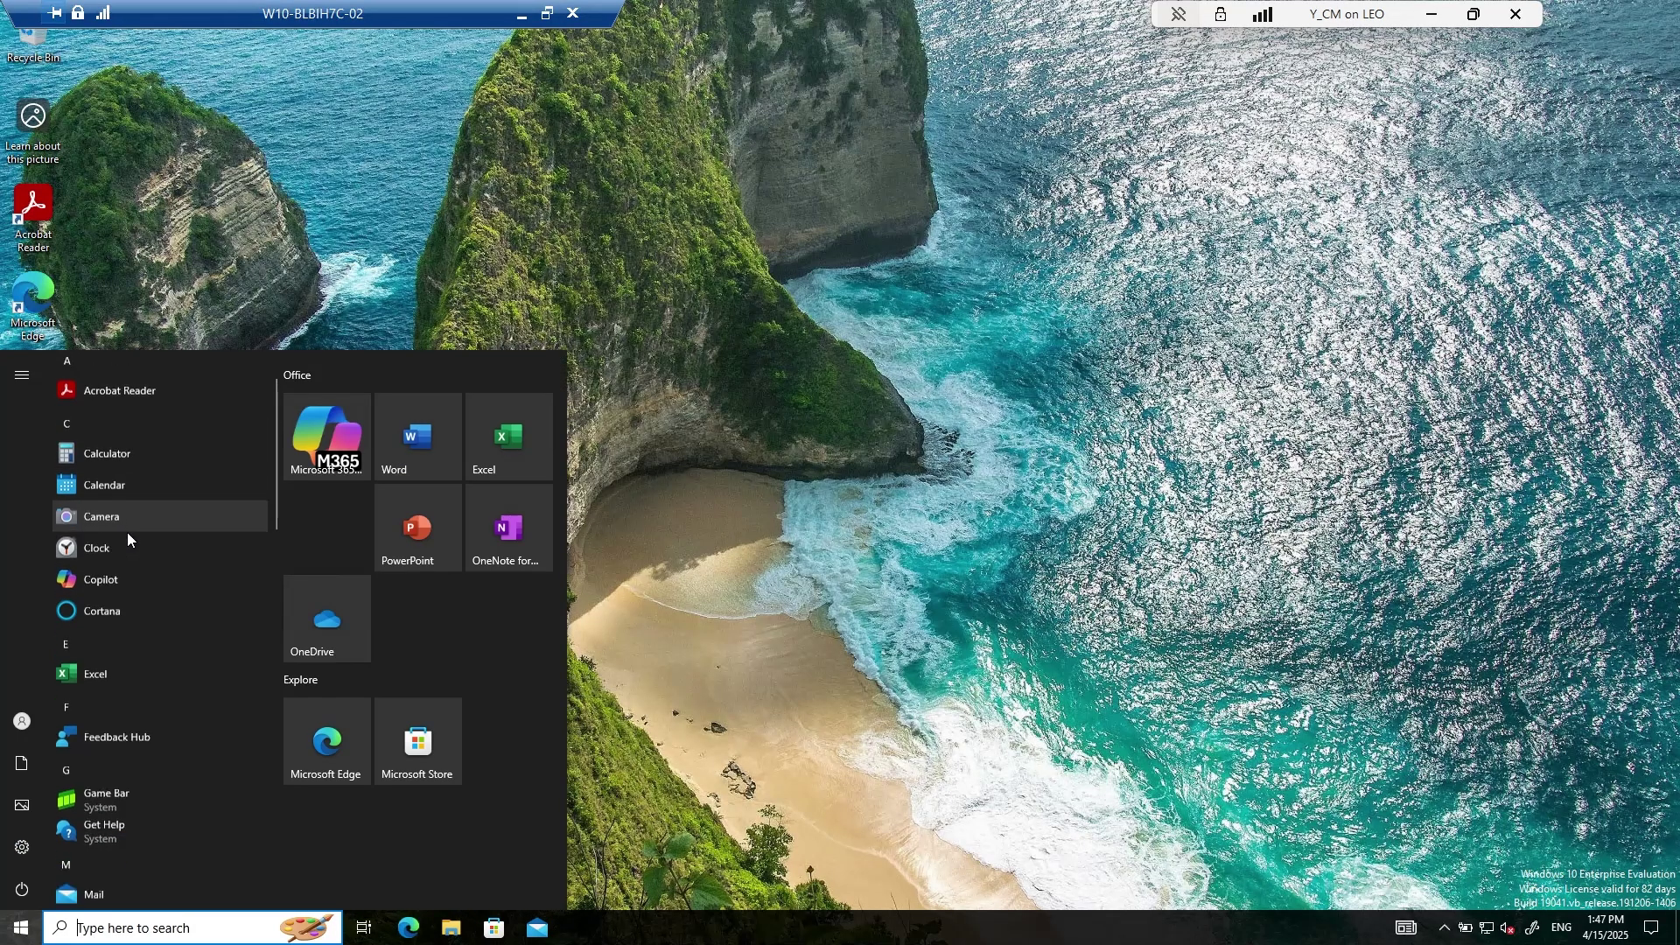
scroll(128, 549, "up", 1)
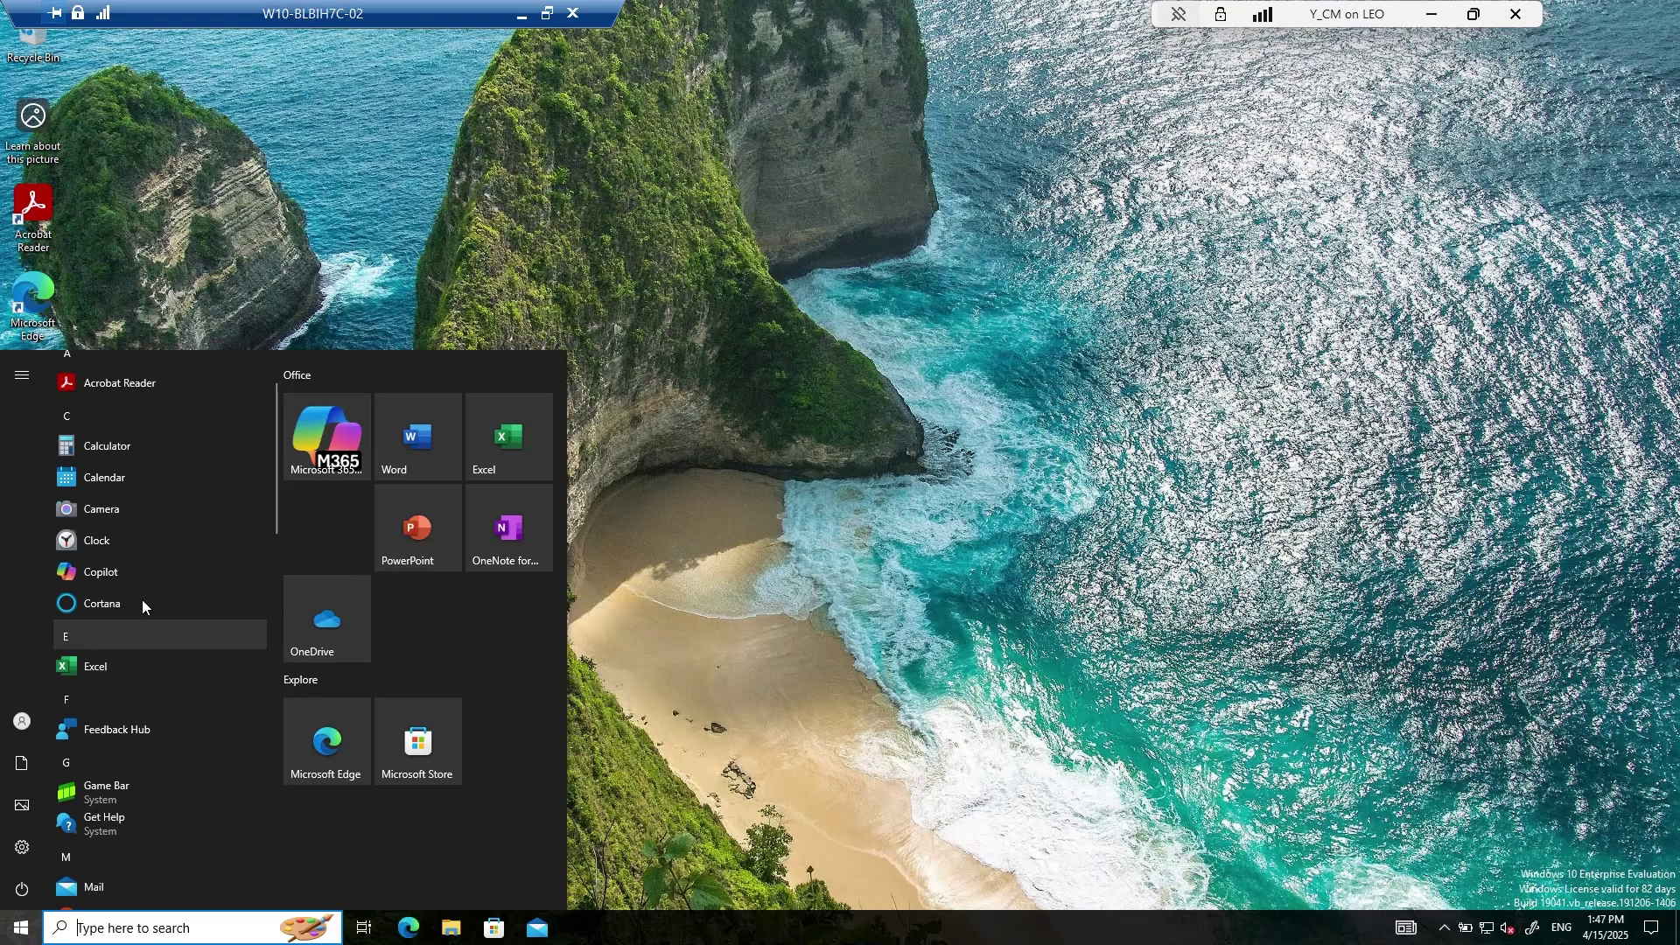
scroll(142, 606, "down", 5)
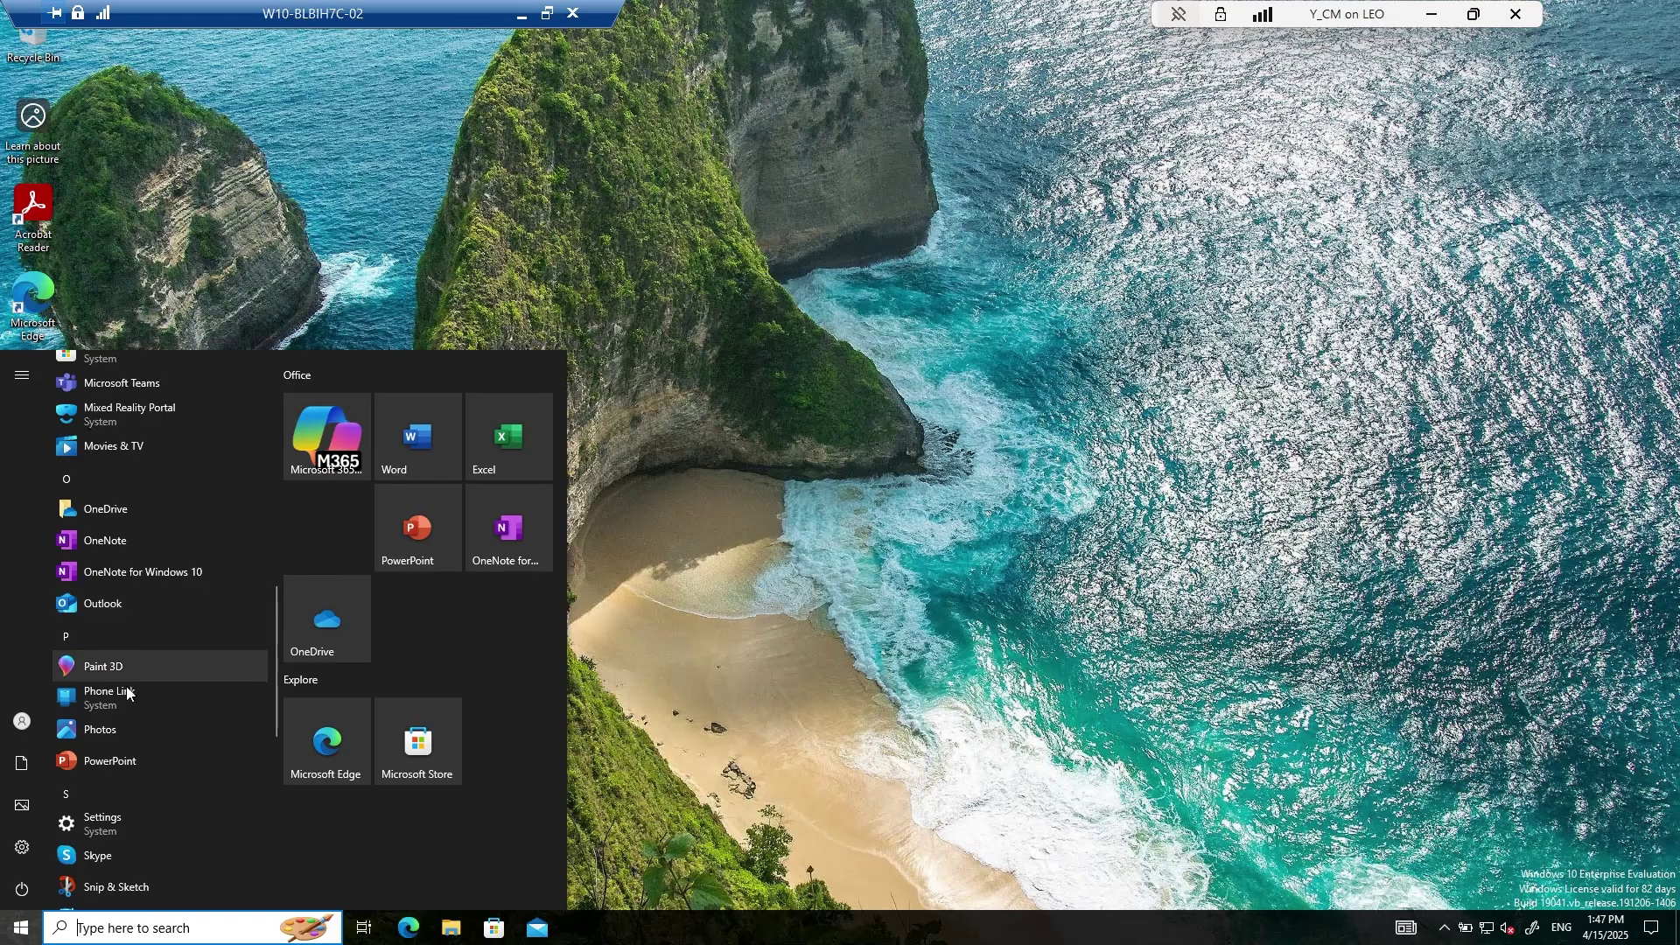
scroll(131, 630, "down", 1)
scroll(131, 633, "down", 2)
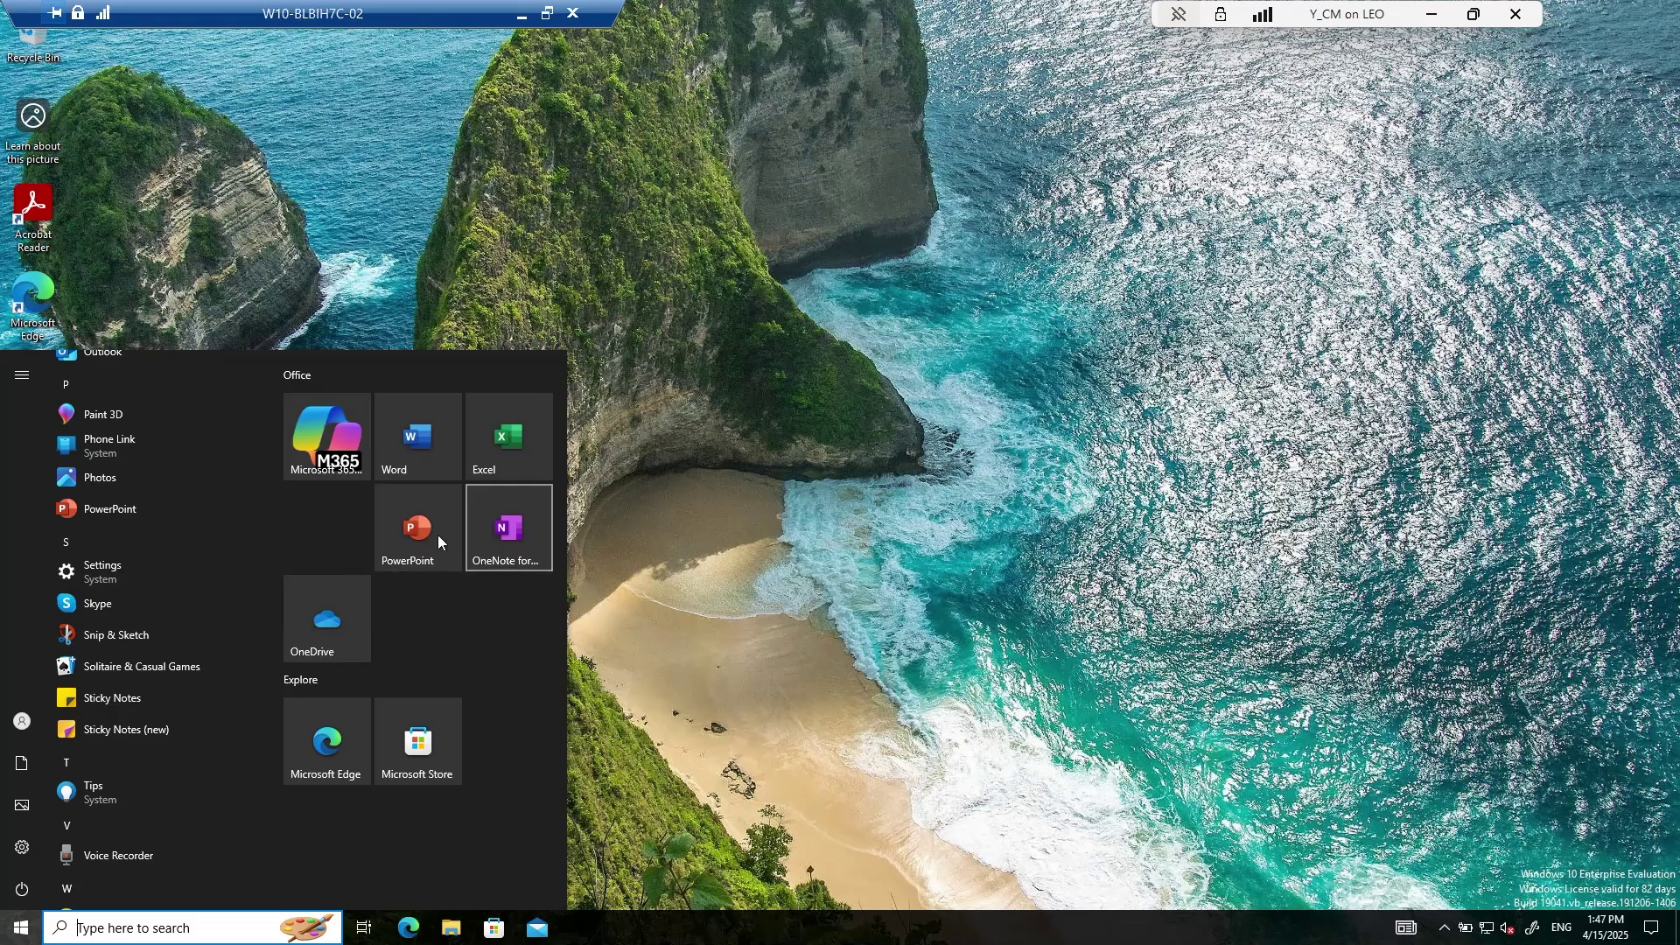
left_click(417, 449)
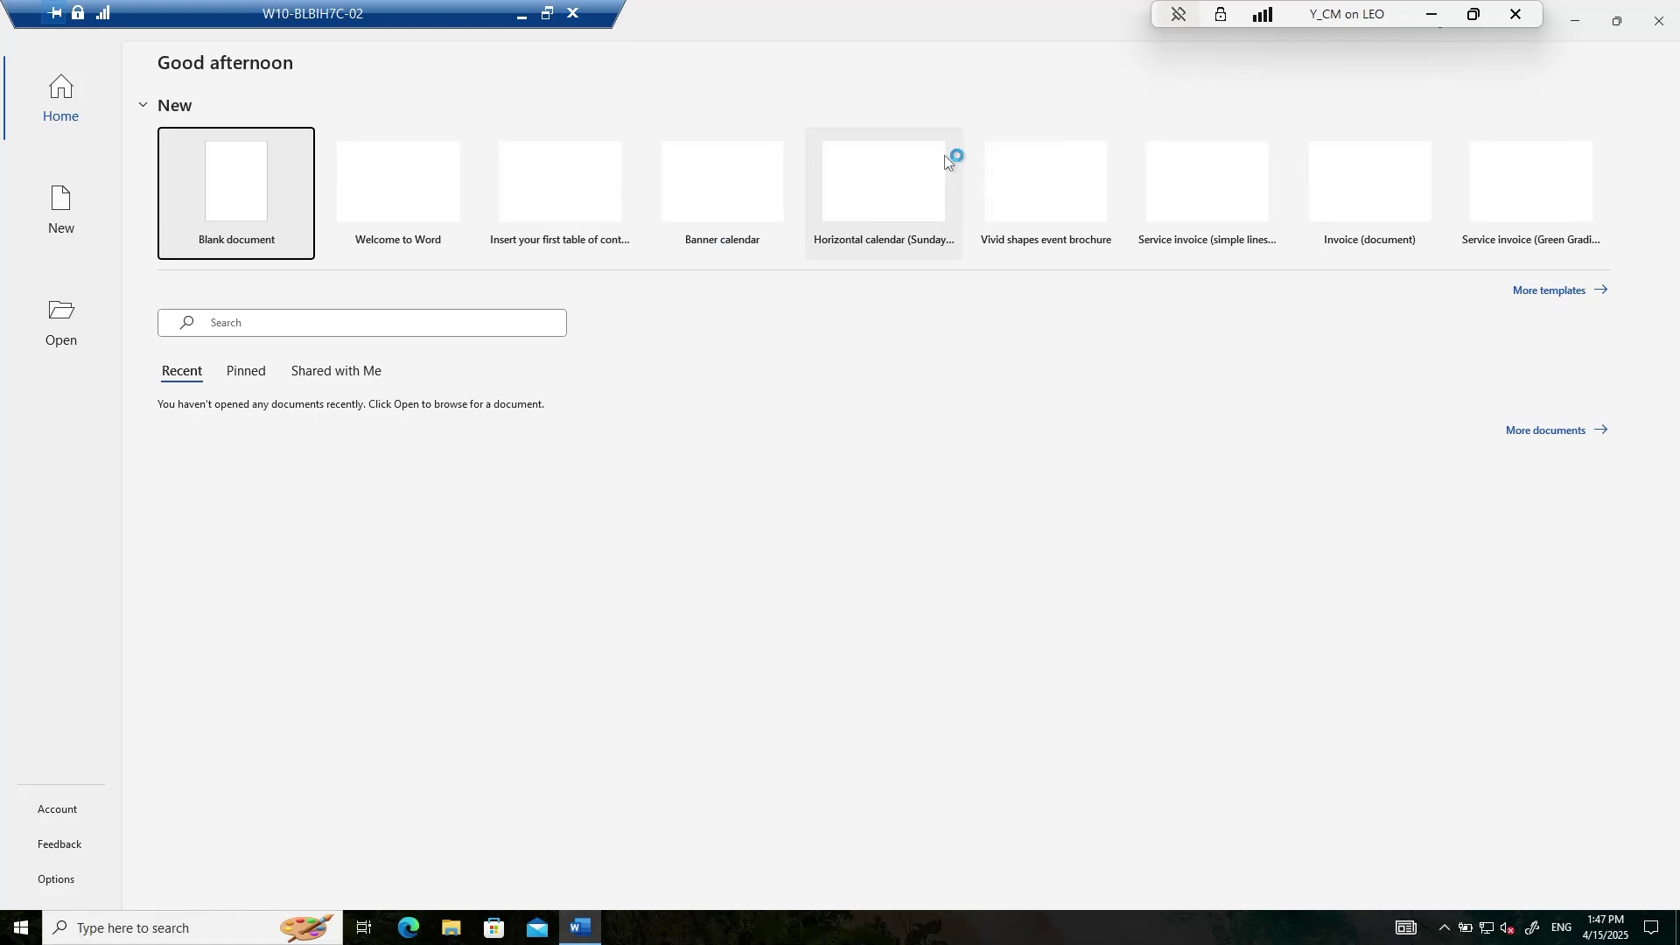
left_click(48, 811)
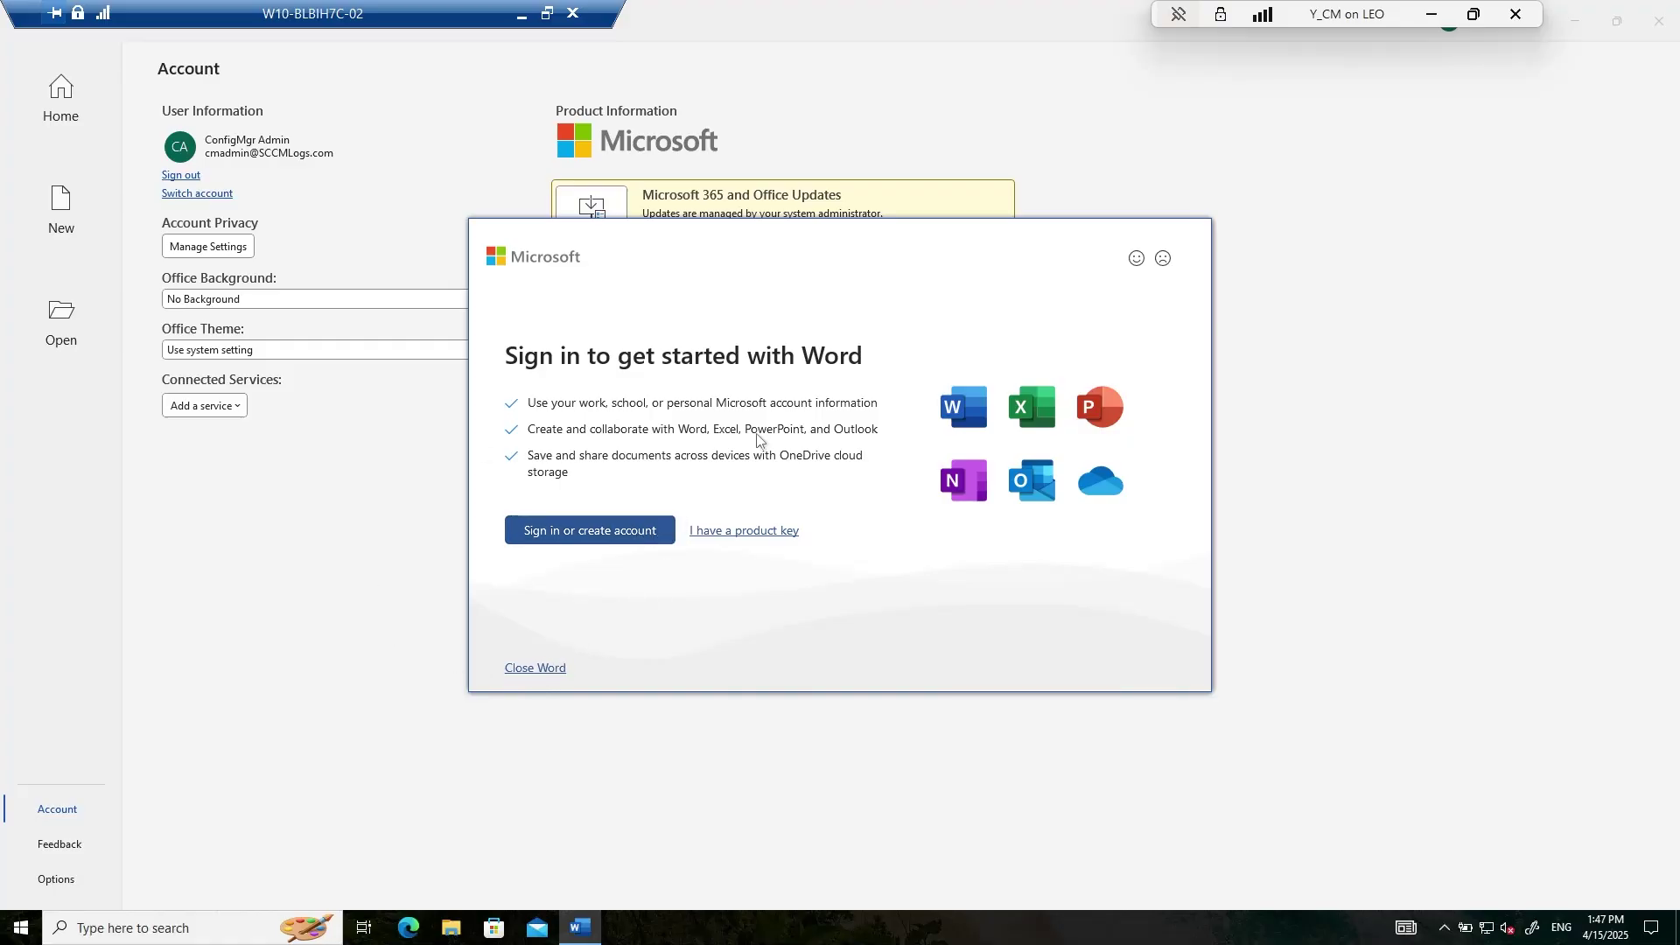
left_click_drag(876, 246, 1362, 341)
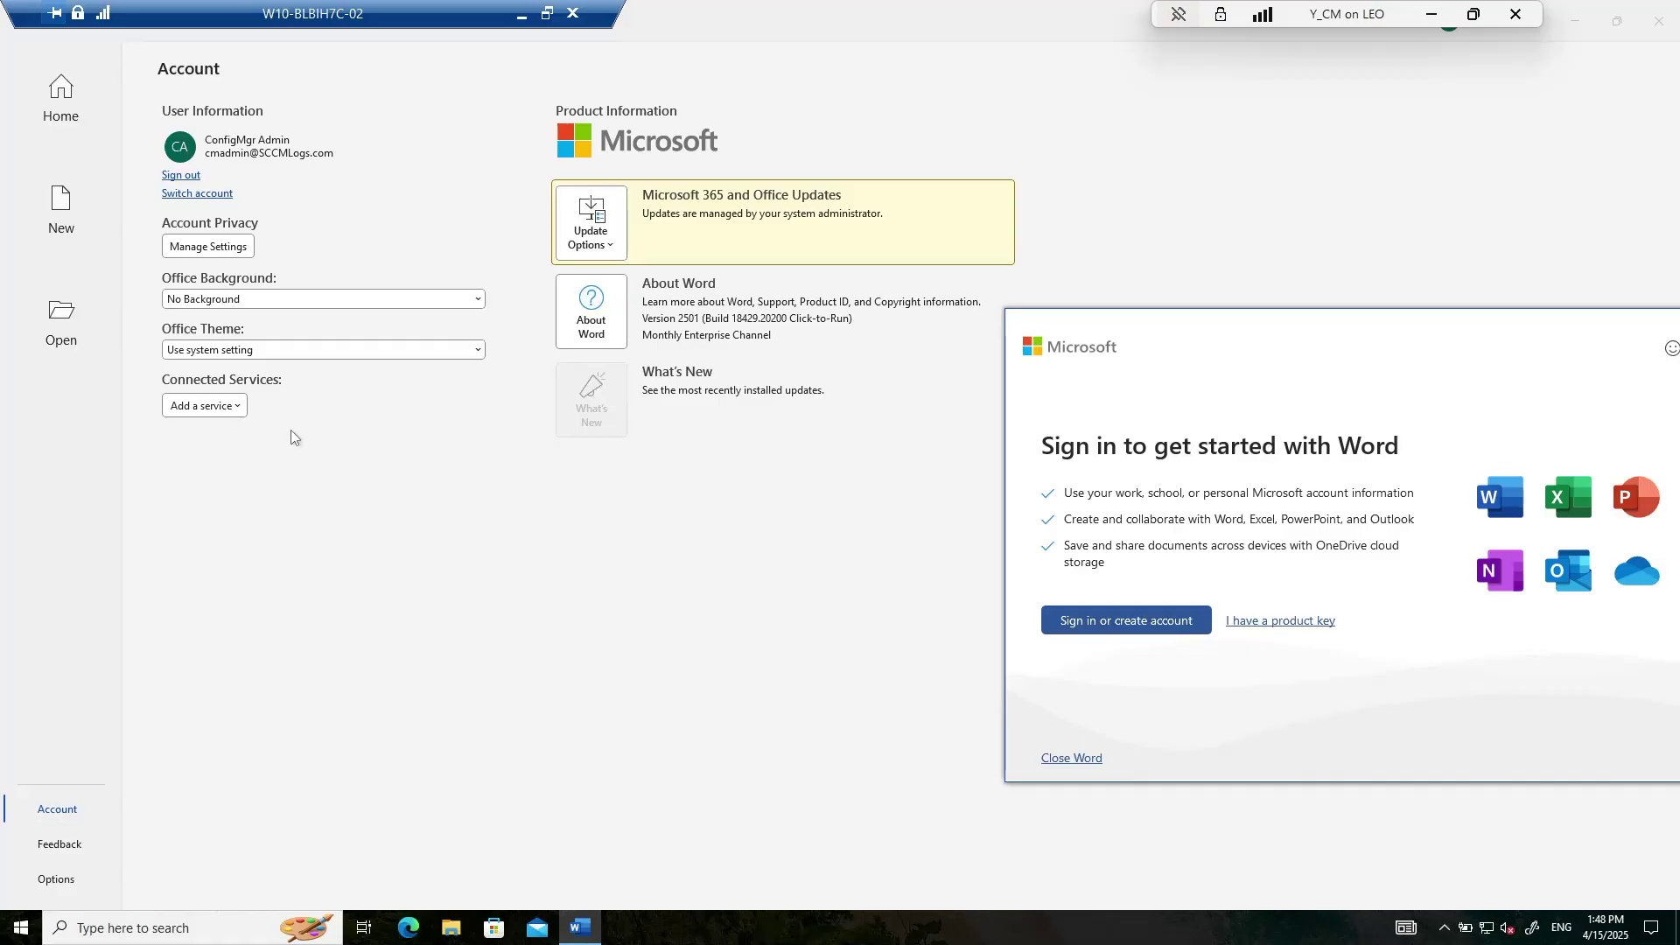
left_click_drag(1208, 330, 713, 210)
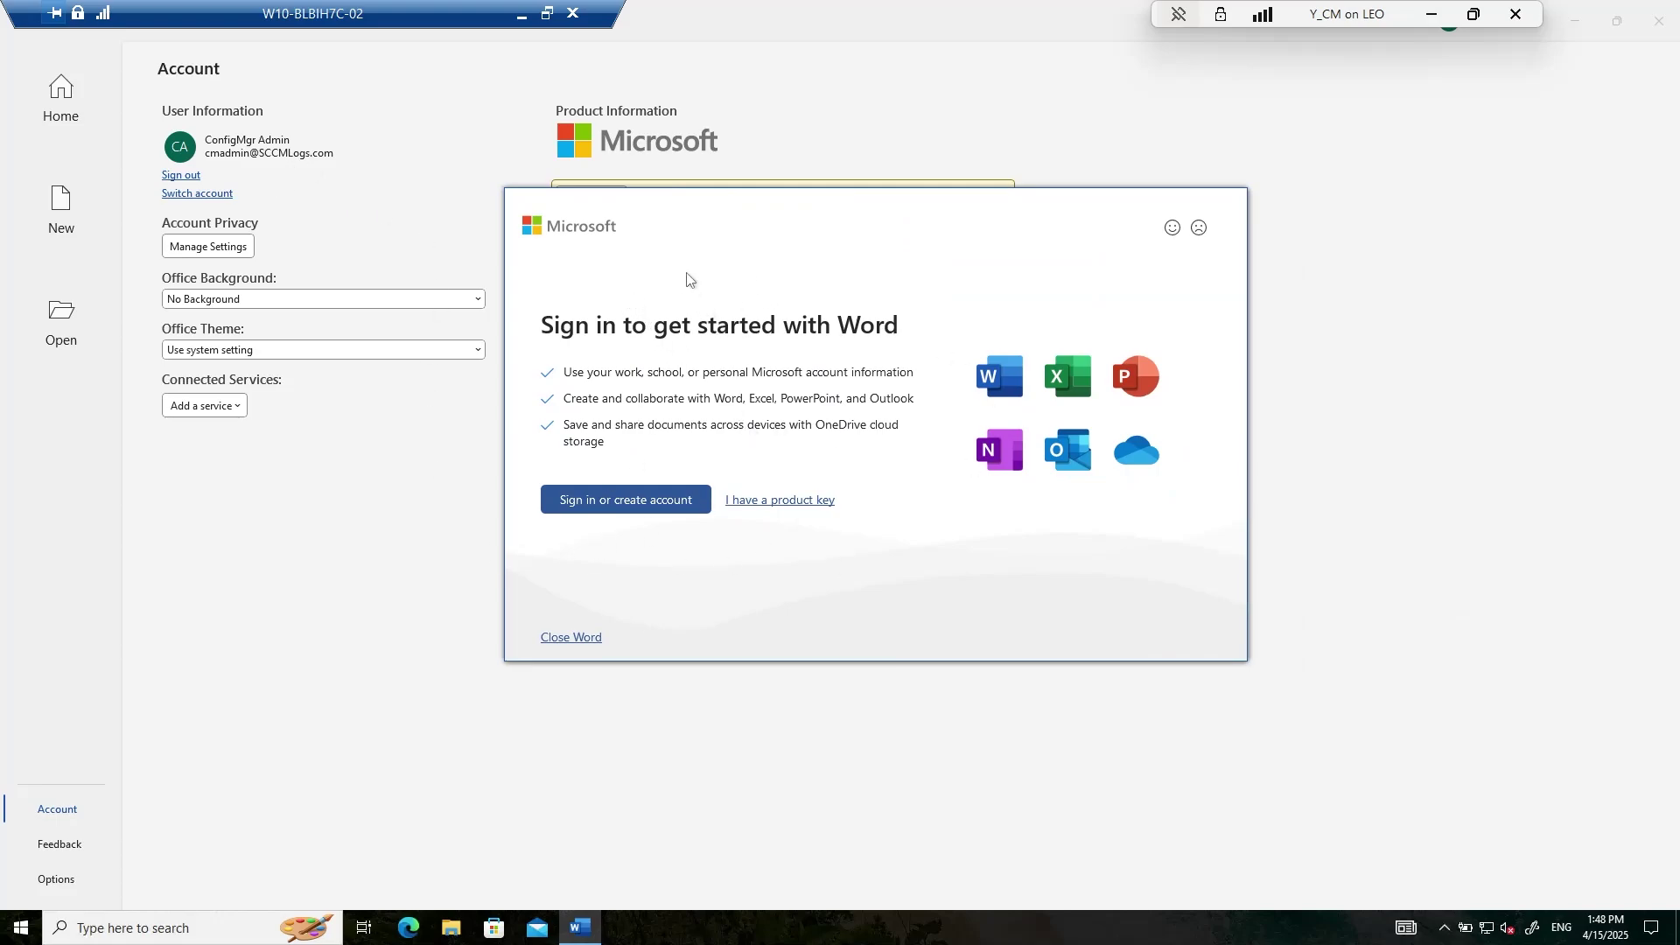
left_click_drag(695, 230, 639, 151)
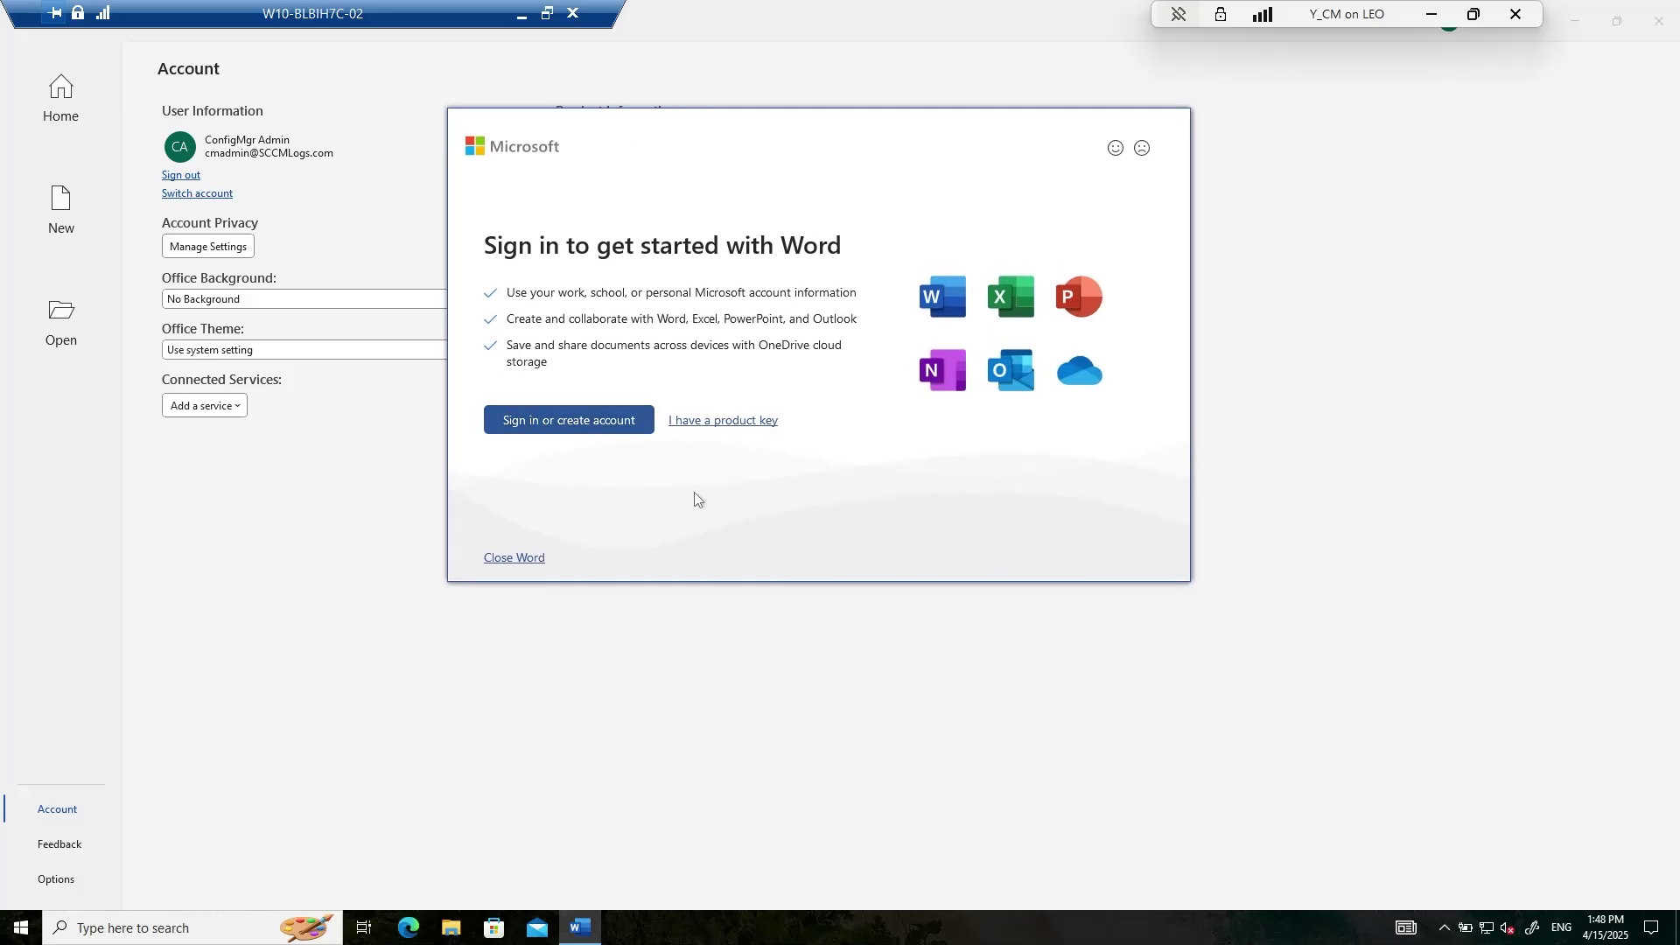
mouse_move(725, 147)
left_mouse_down()
mouse_move(708, 355)
mouse_move(745, 527)
mouse_move(701, 166)
left_mouse_up()
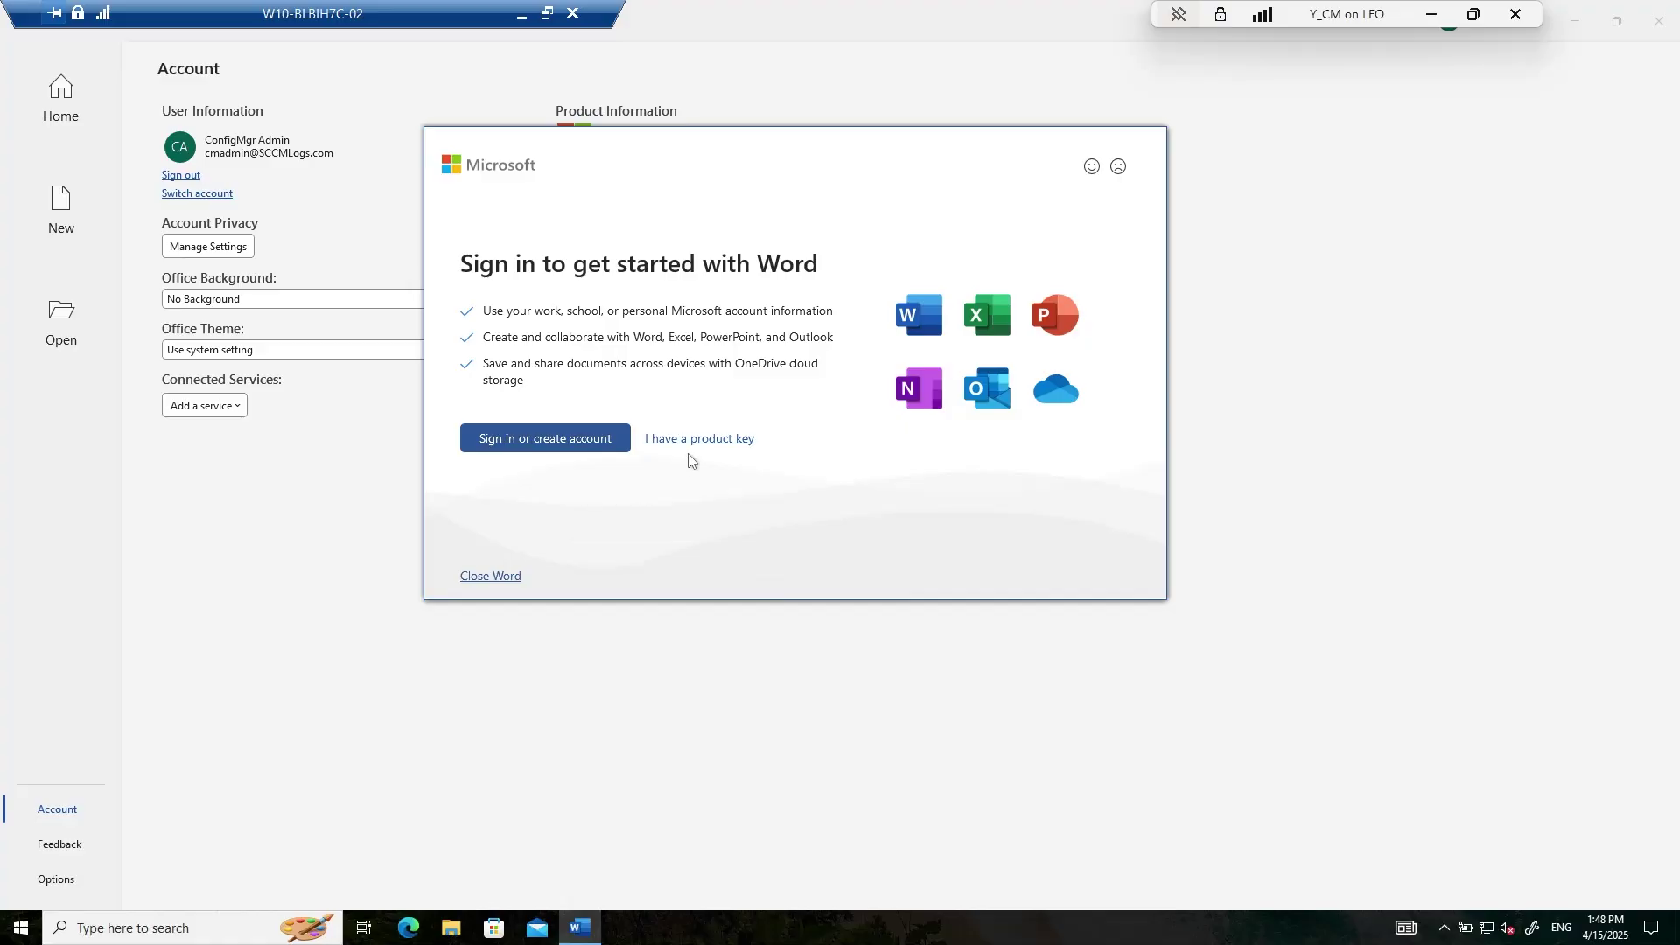
left_click(482, 577)
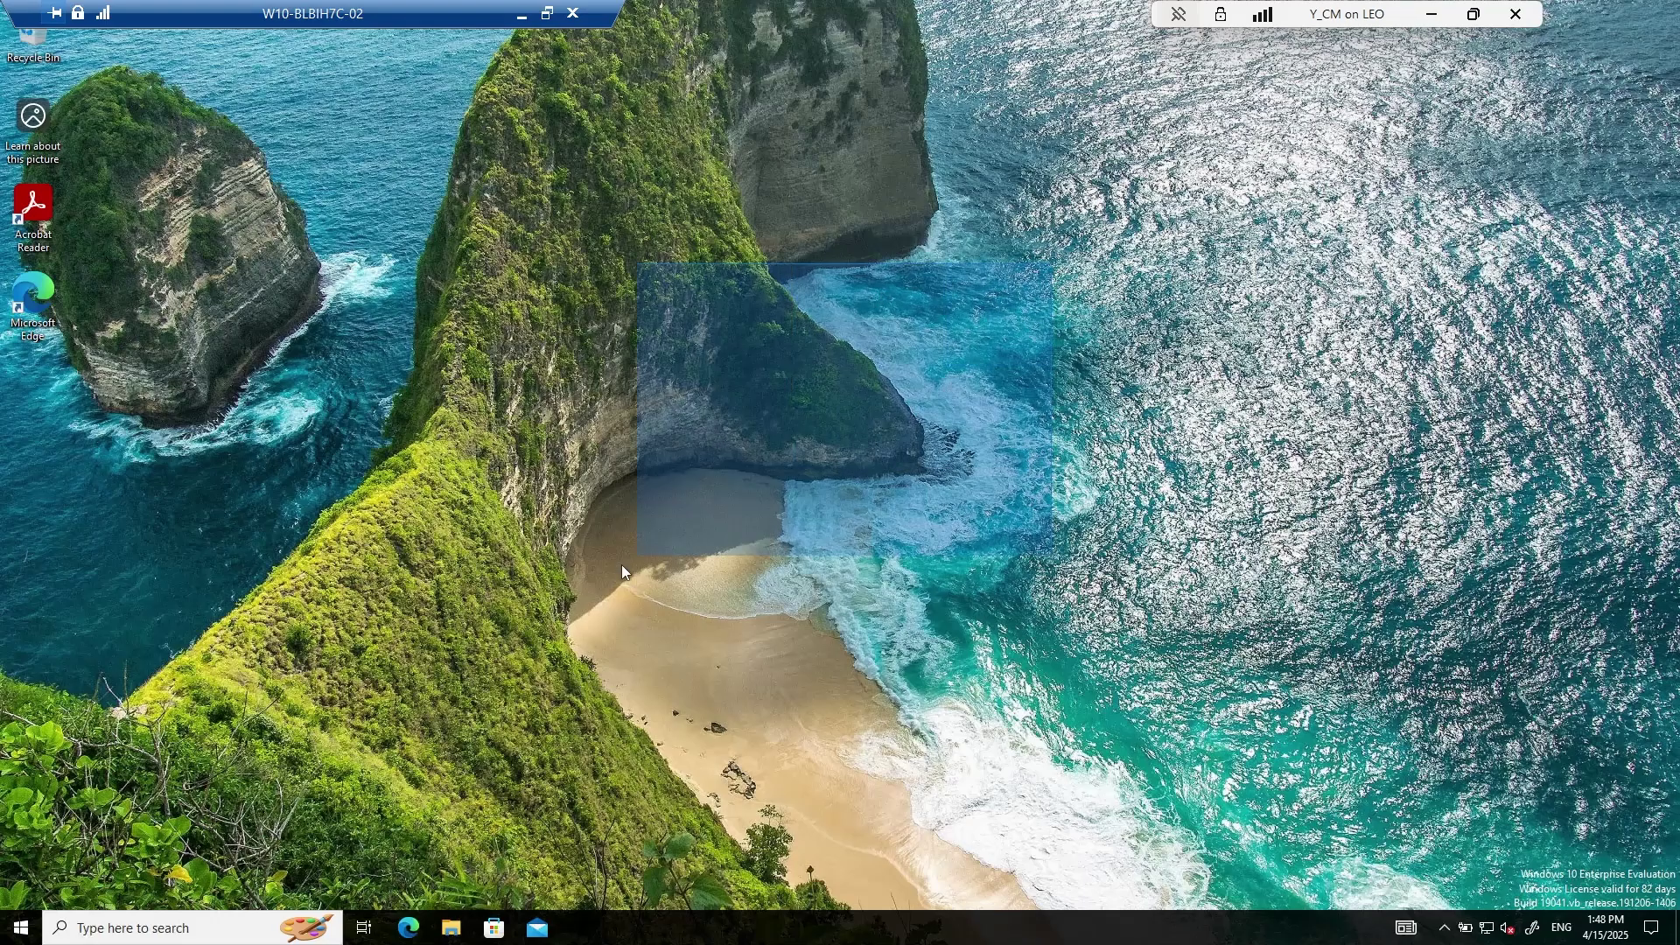
Minimize the remote session, return to the Configuration Manager console, and collapse the details pane below the Devices list
left_click(521, 13)
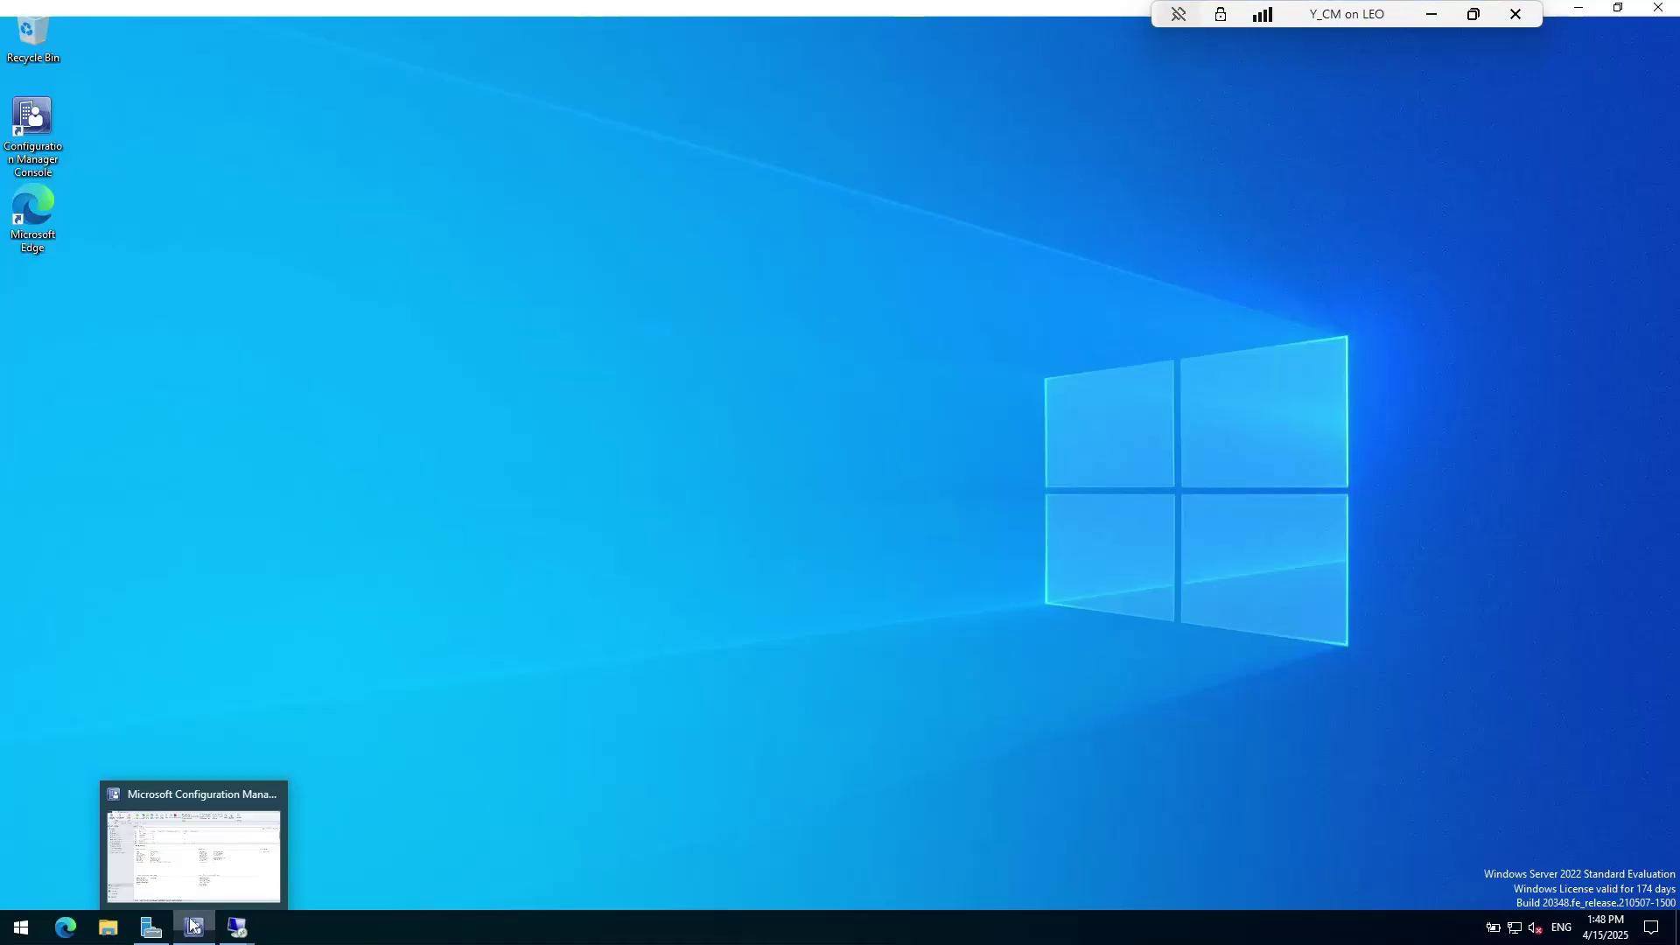
left_click(190, 928)
left_click(526, 603)
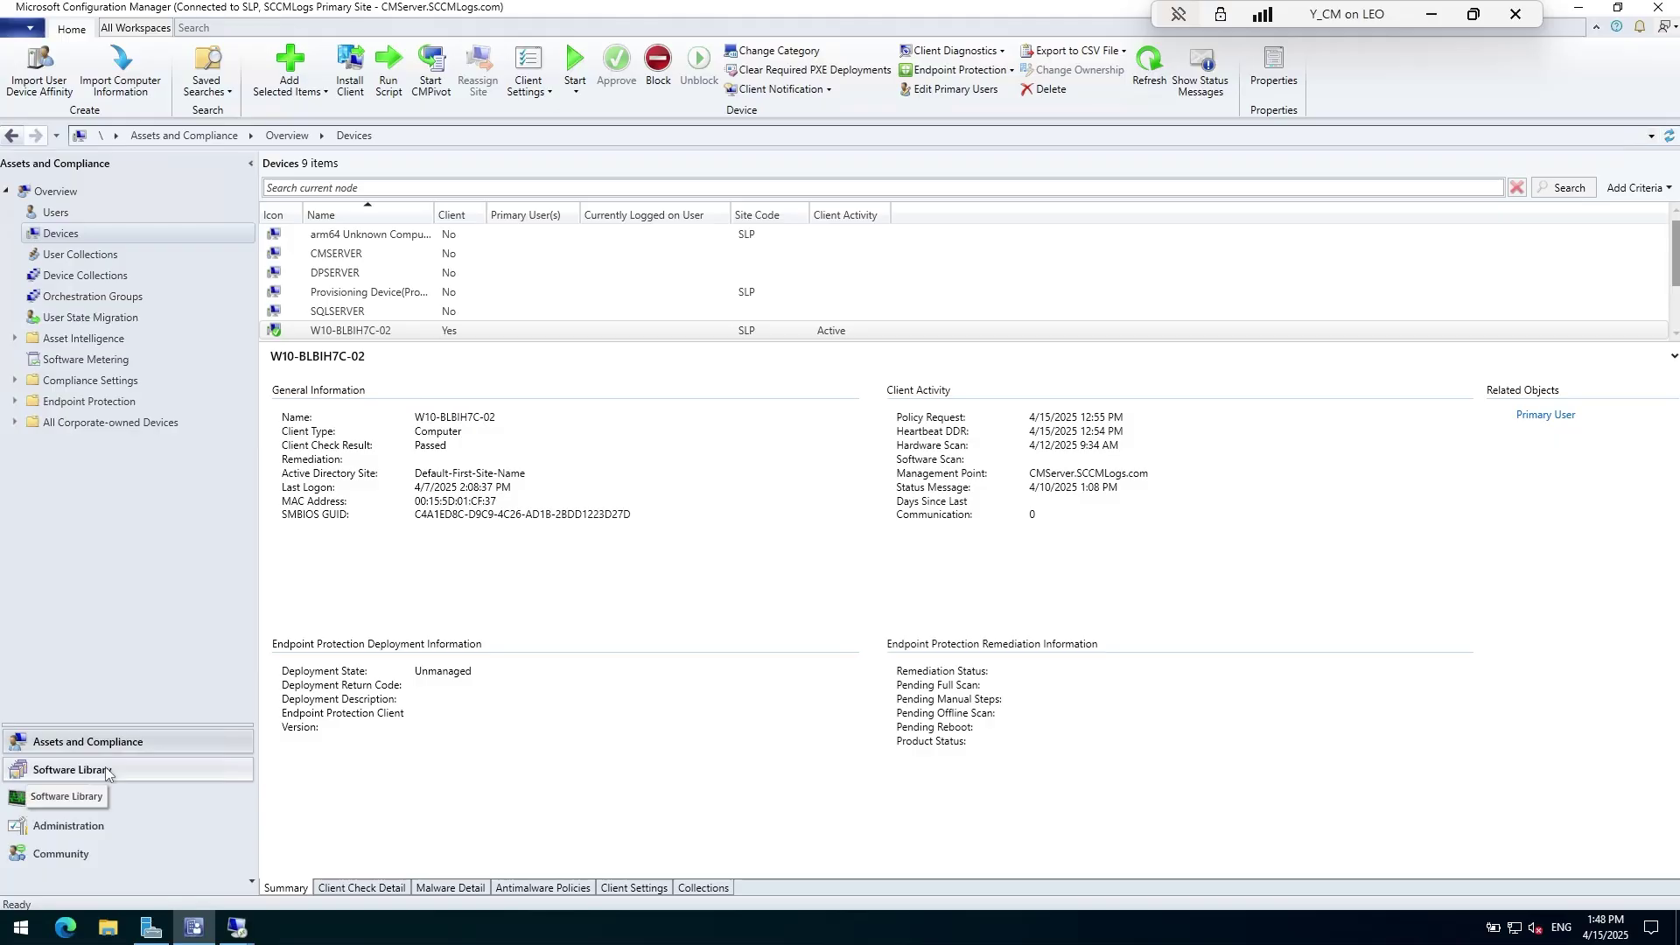
left_click(774, 365)
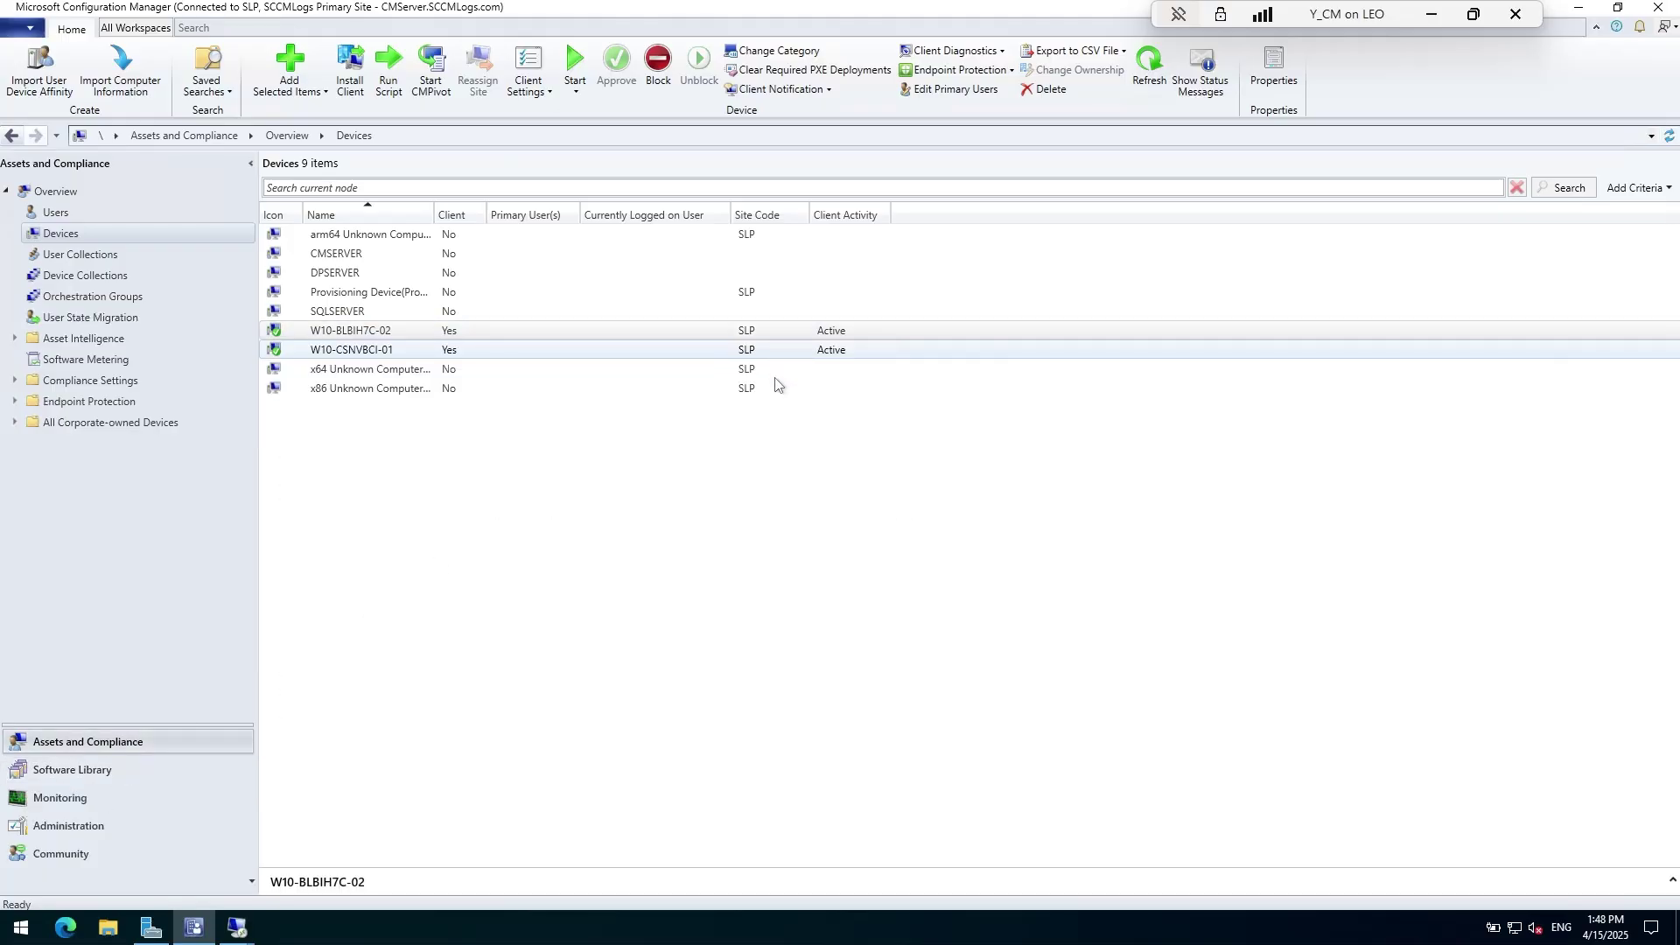
left_click(672, 537)
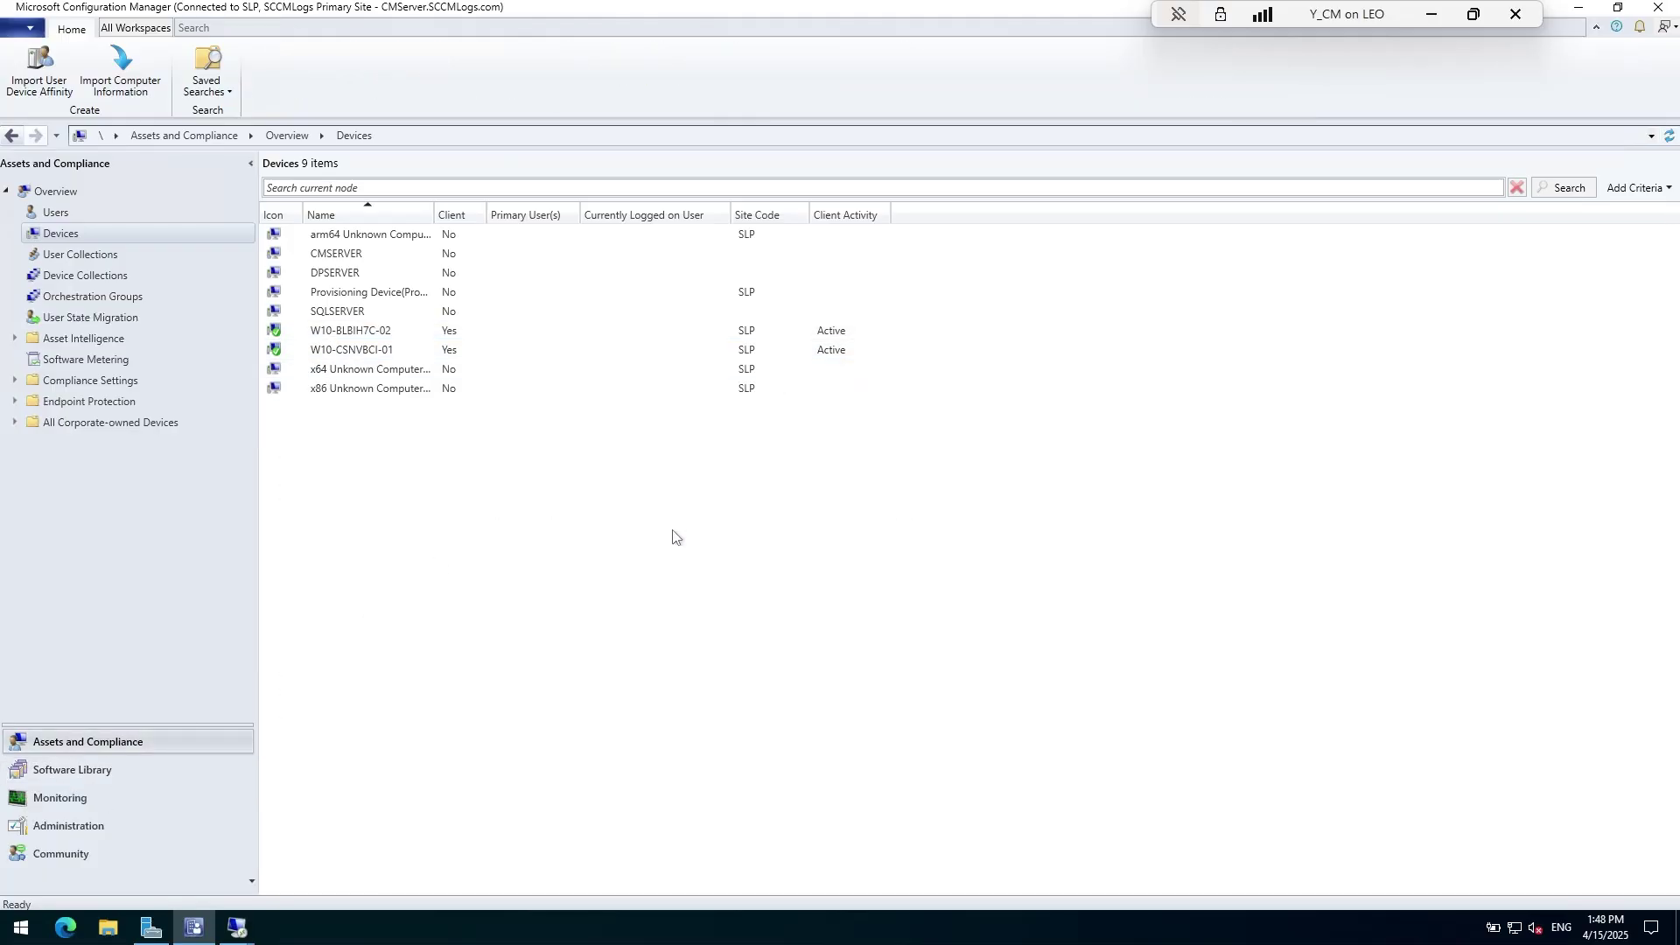